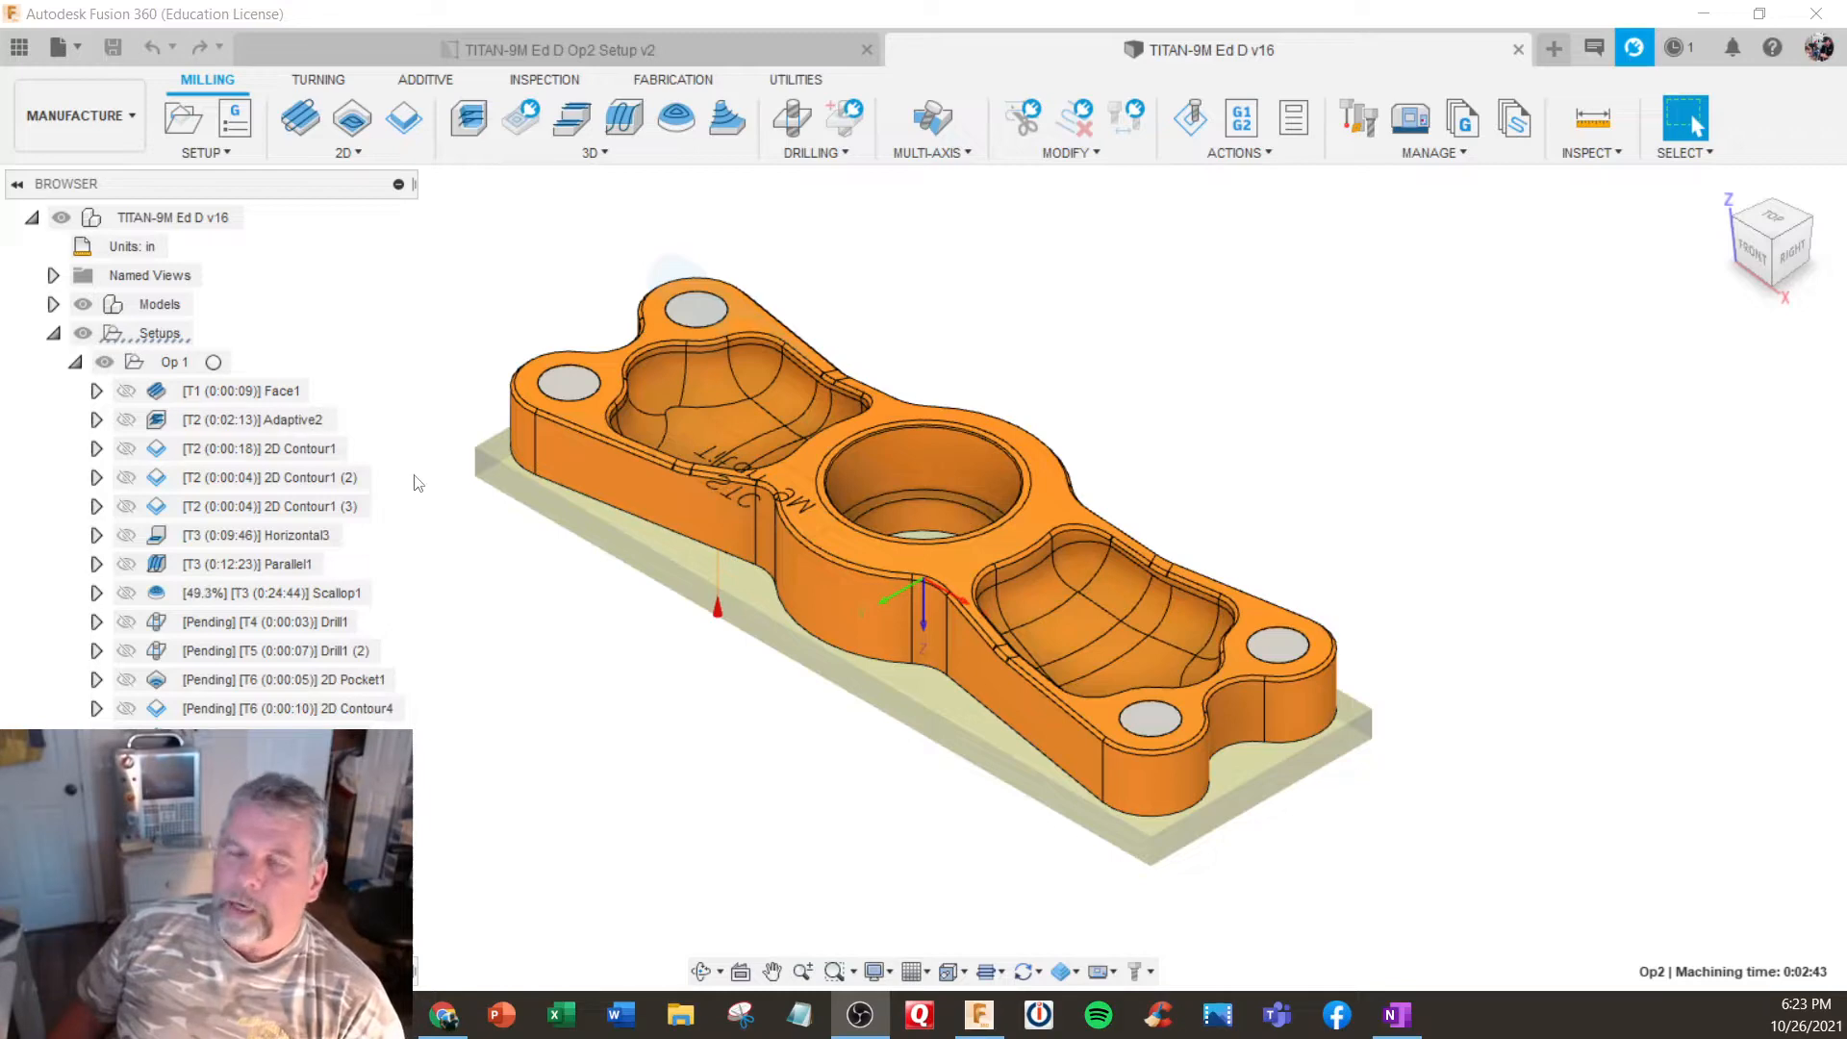
# - Examine the part's scalloped pockets, corner holes and central bore from several angles
pyautogui.keyDown('shift'); pyautogui.moveTo(523, 482); pyautogui.dragTo(616, 404, button='middle'); pyautogui.keyUp('shift')
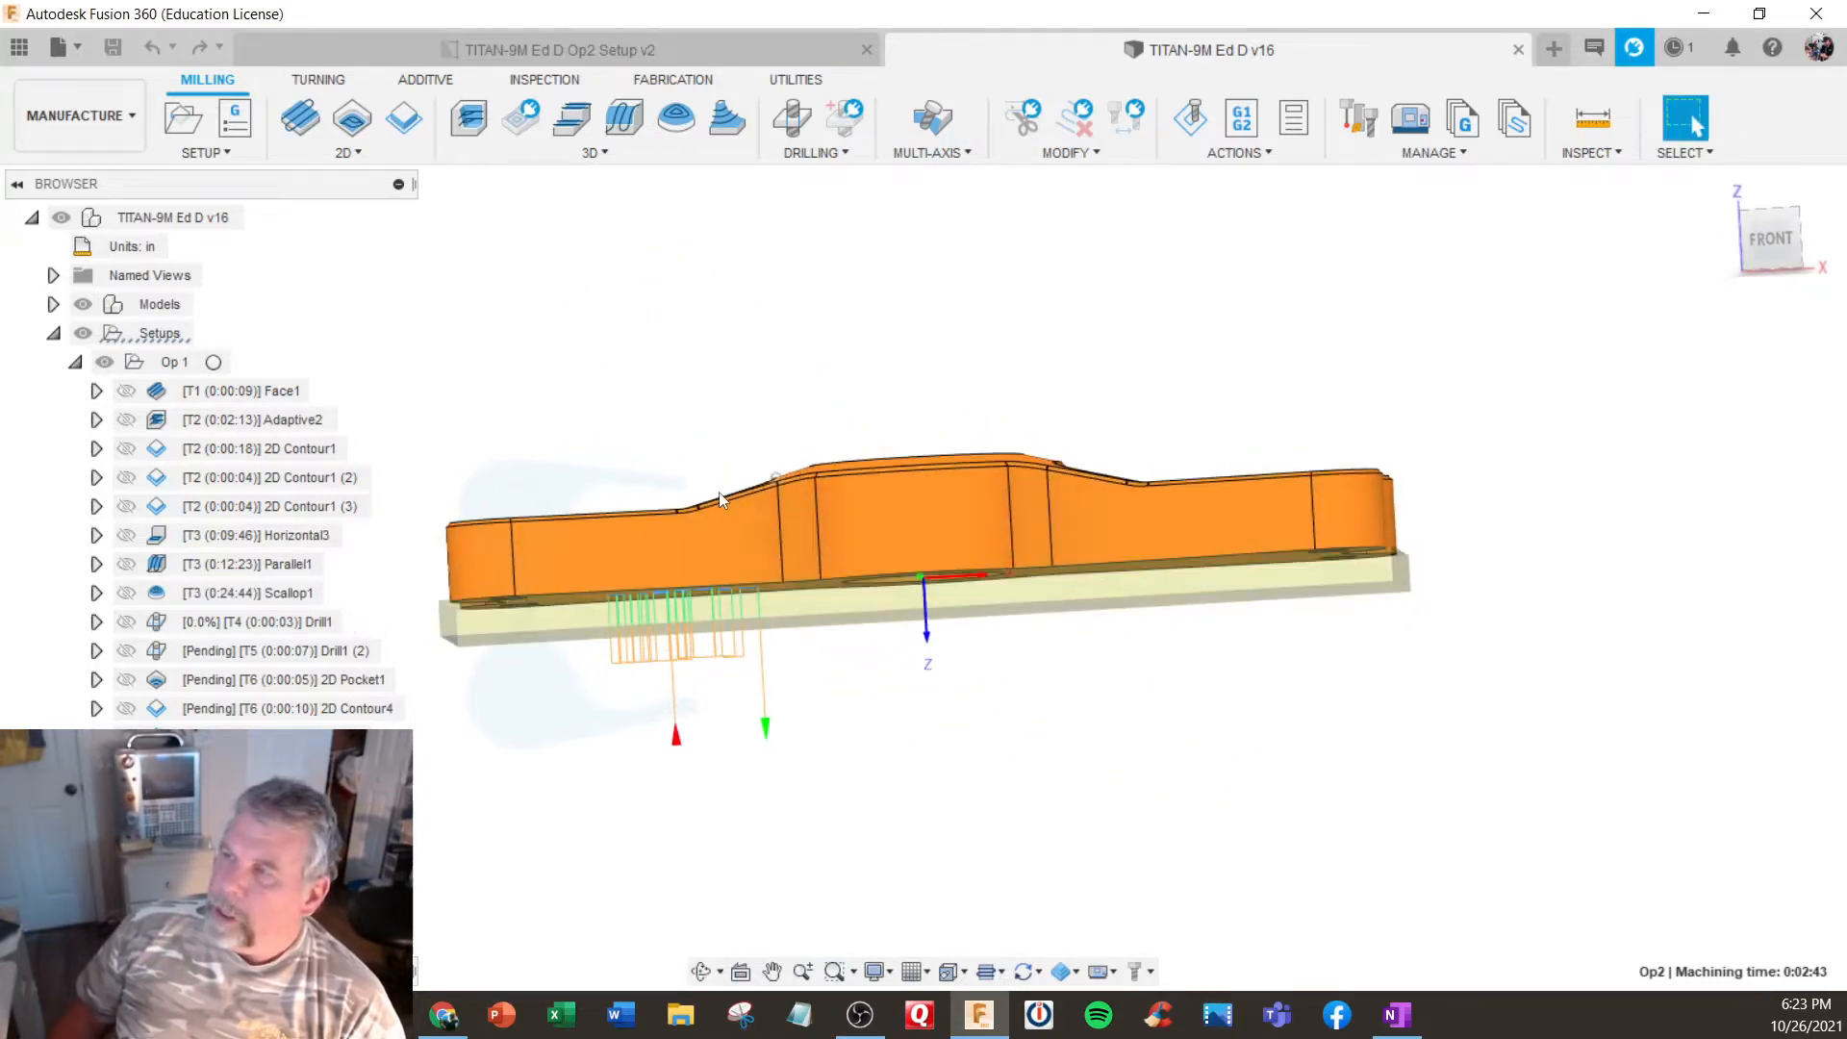
pyautogui.keyDown('shift'); pyautogui.moveTo(718, 492); pyautogui.dragTo(654, 523, button='middle'); pyautogui.keyUp('shift')
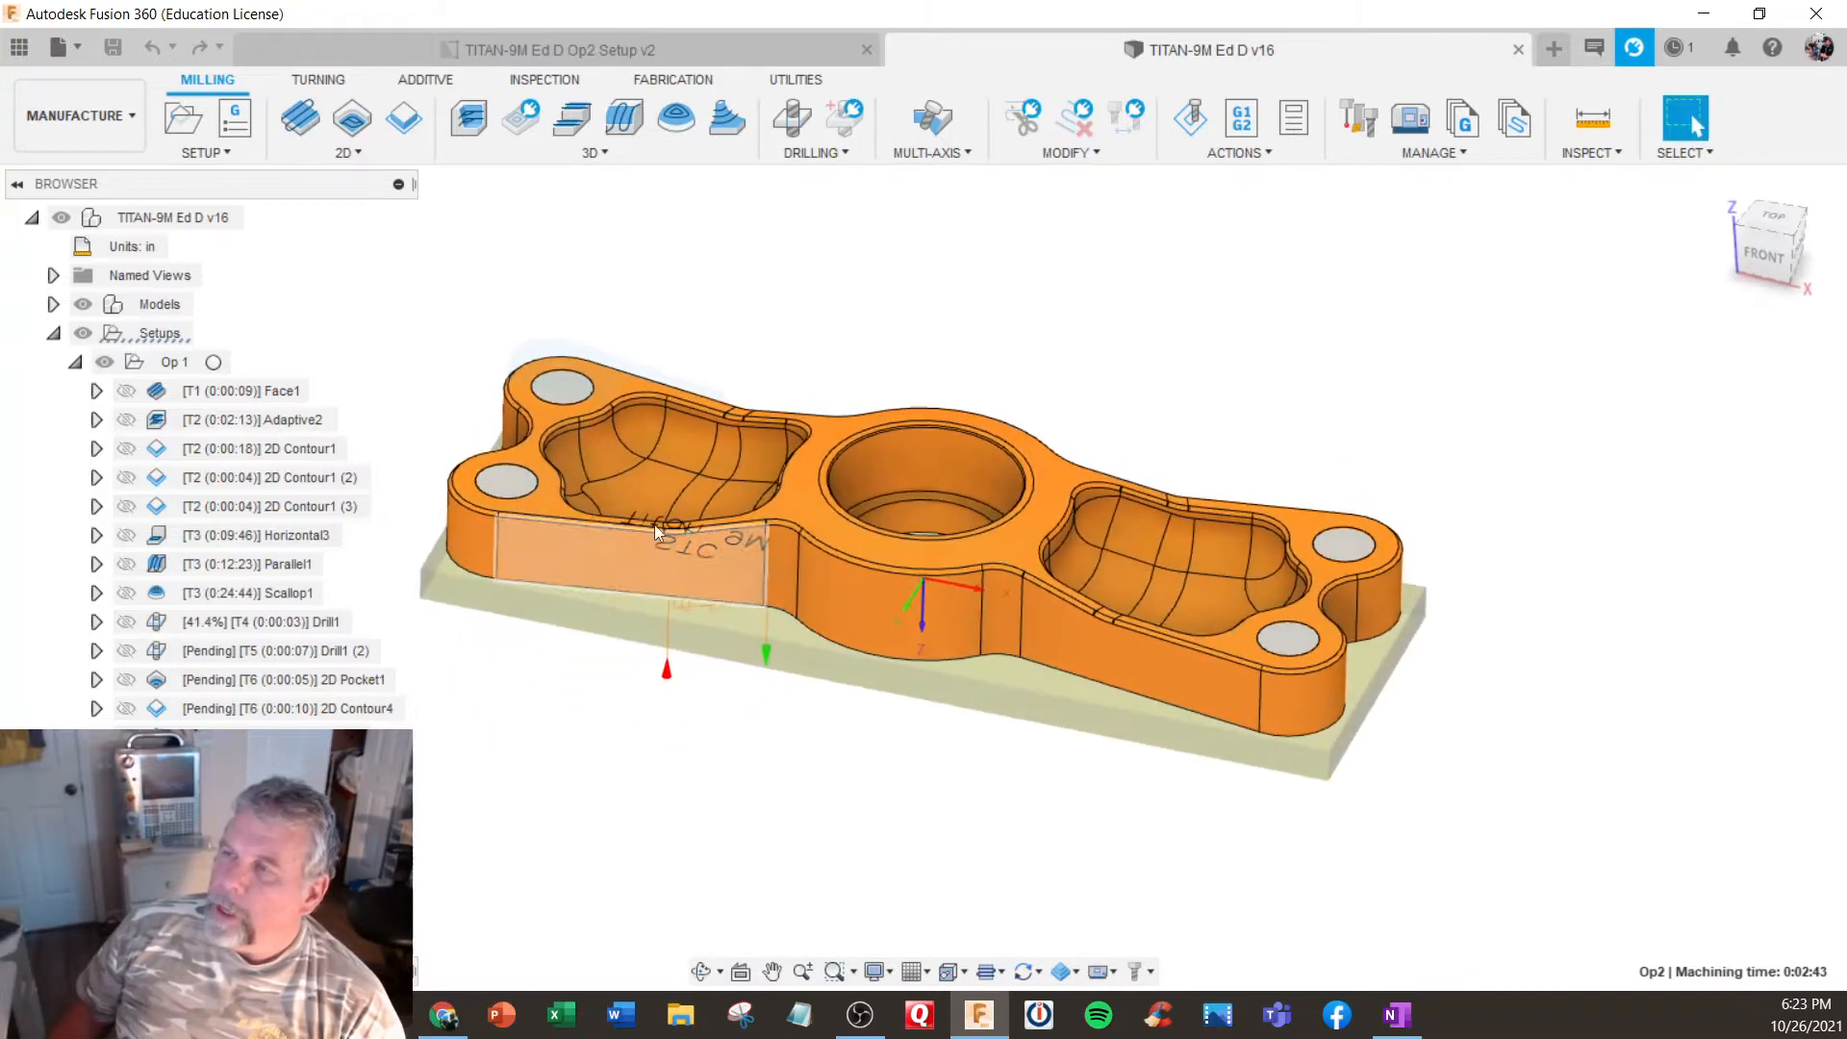
pyautogui.scroll(2, 655, 517)
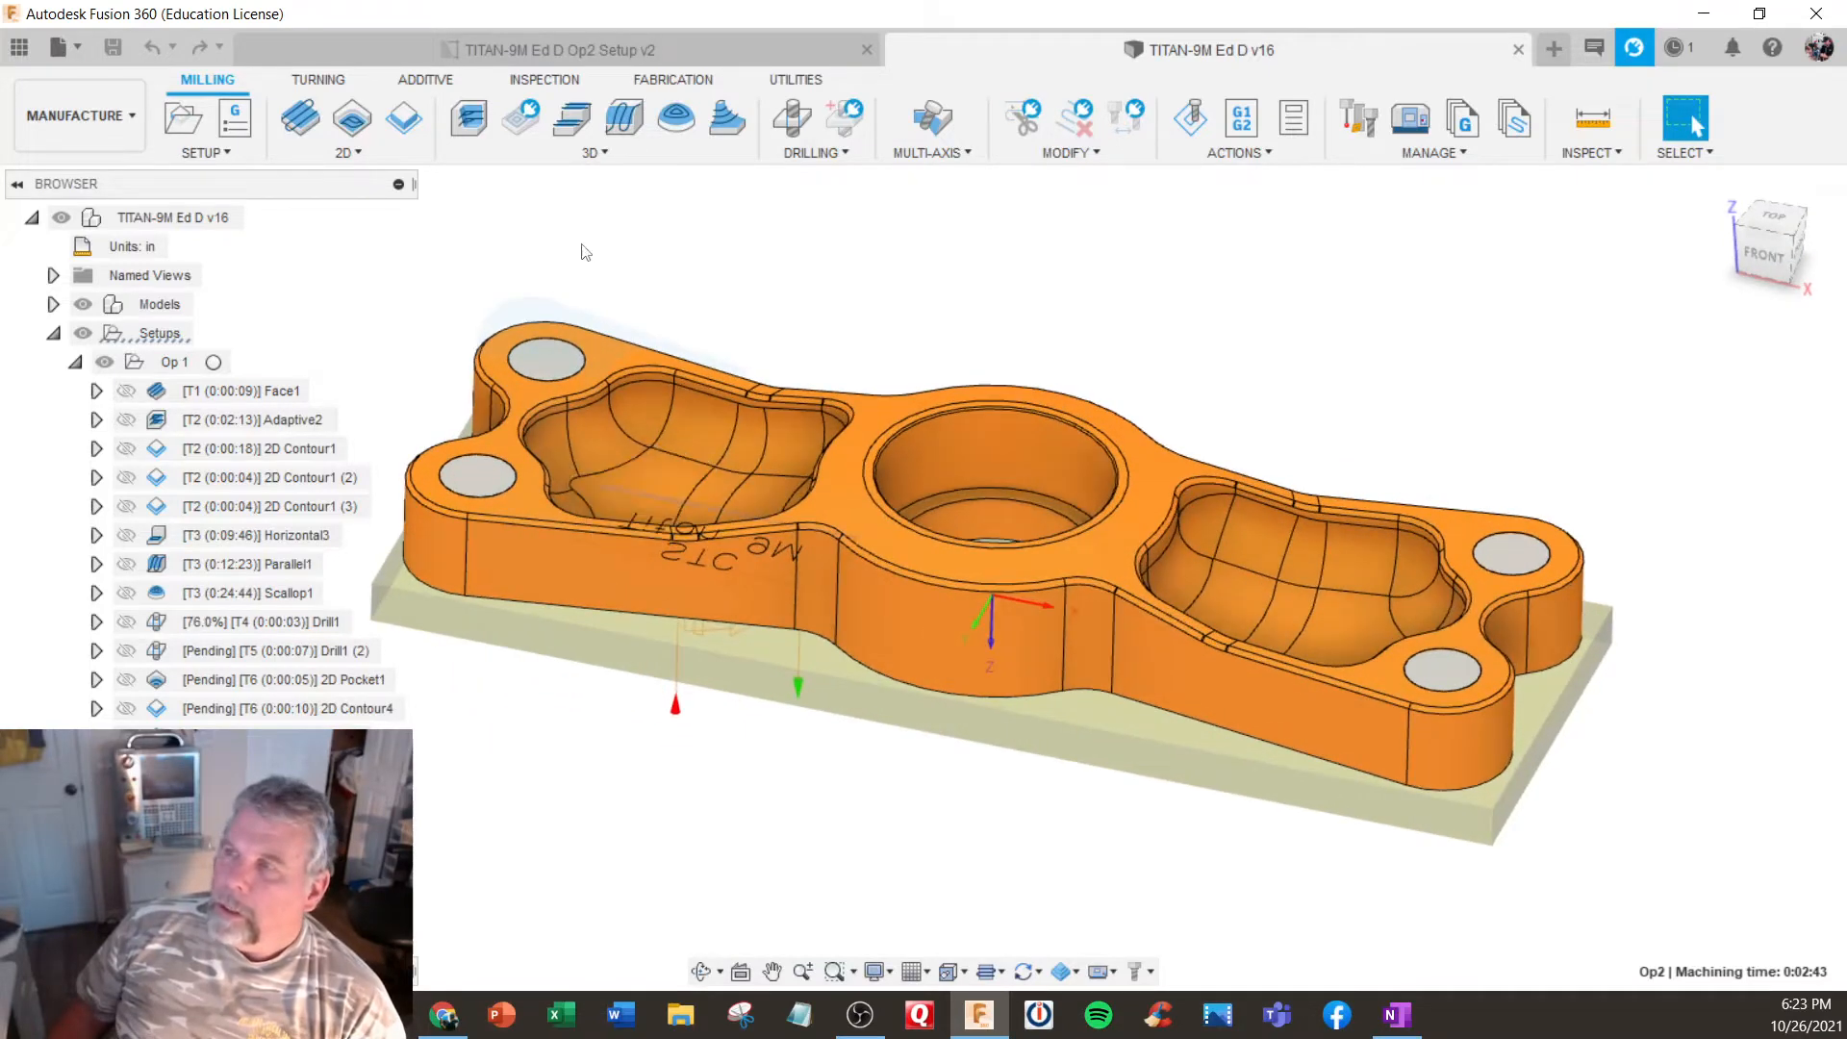
pyautogui.click(608, 158)
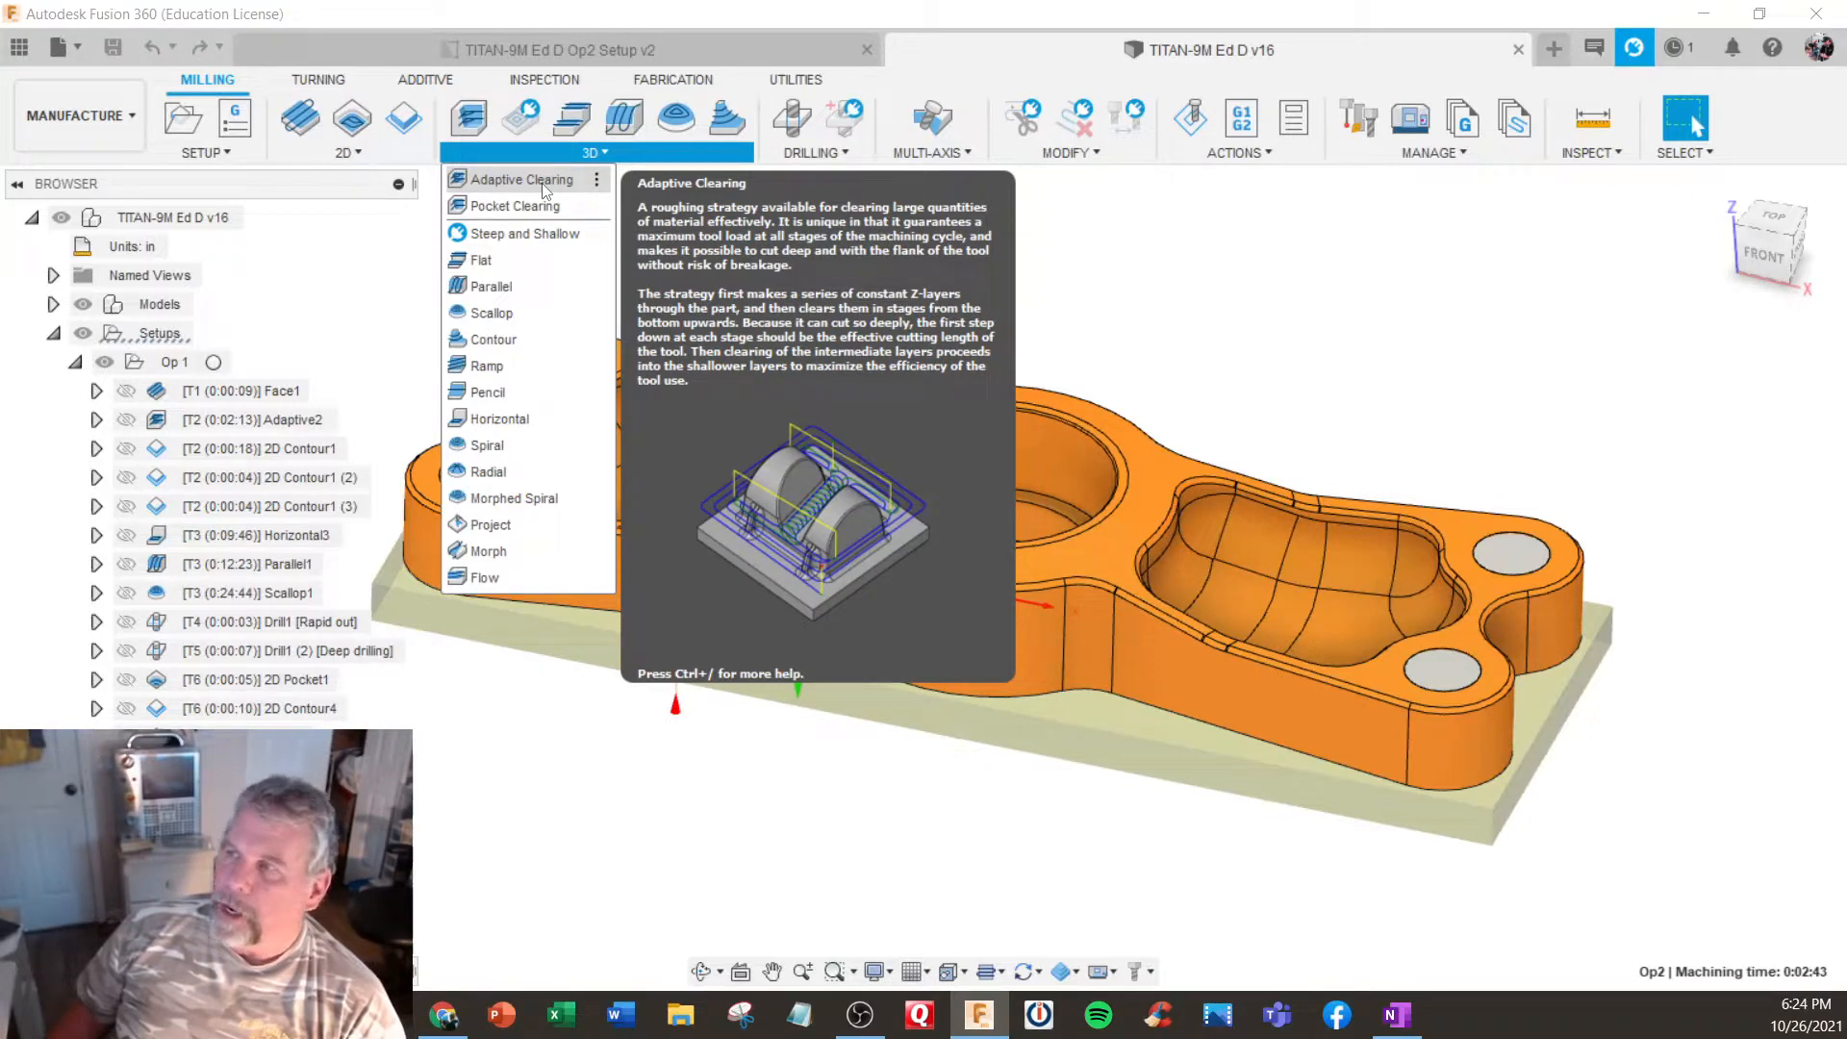
pyautogui.click(810, 225)
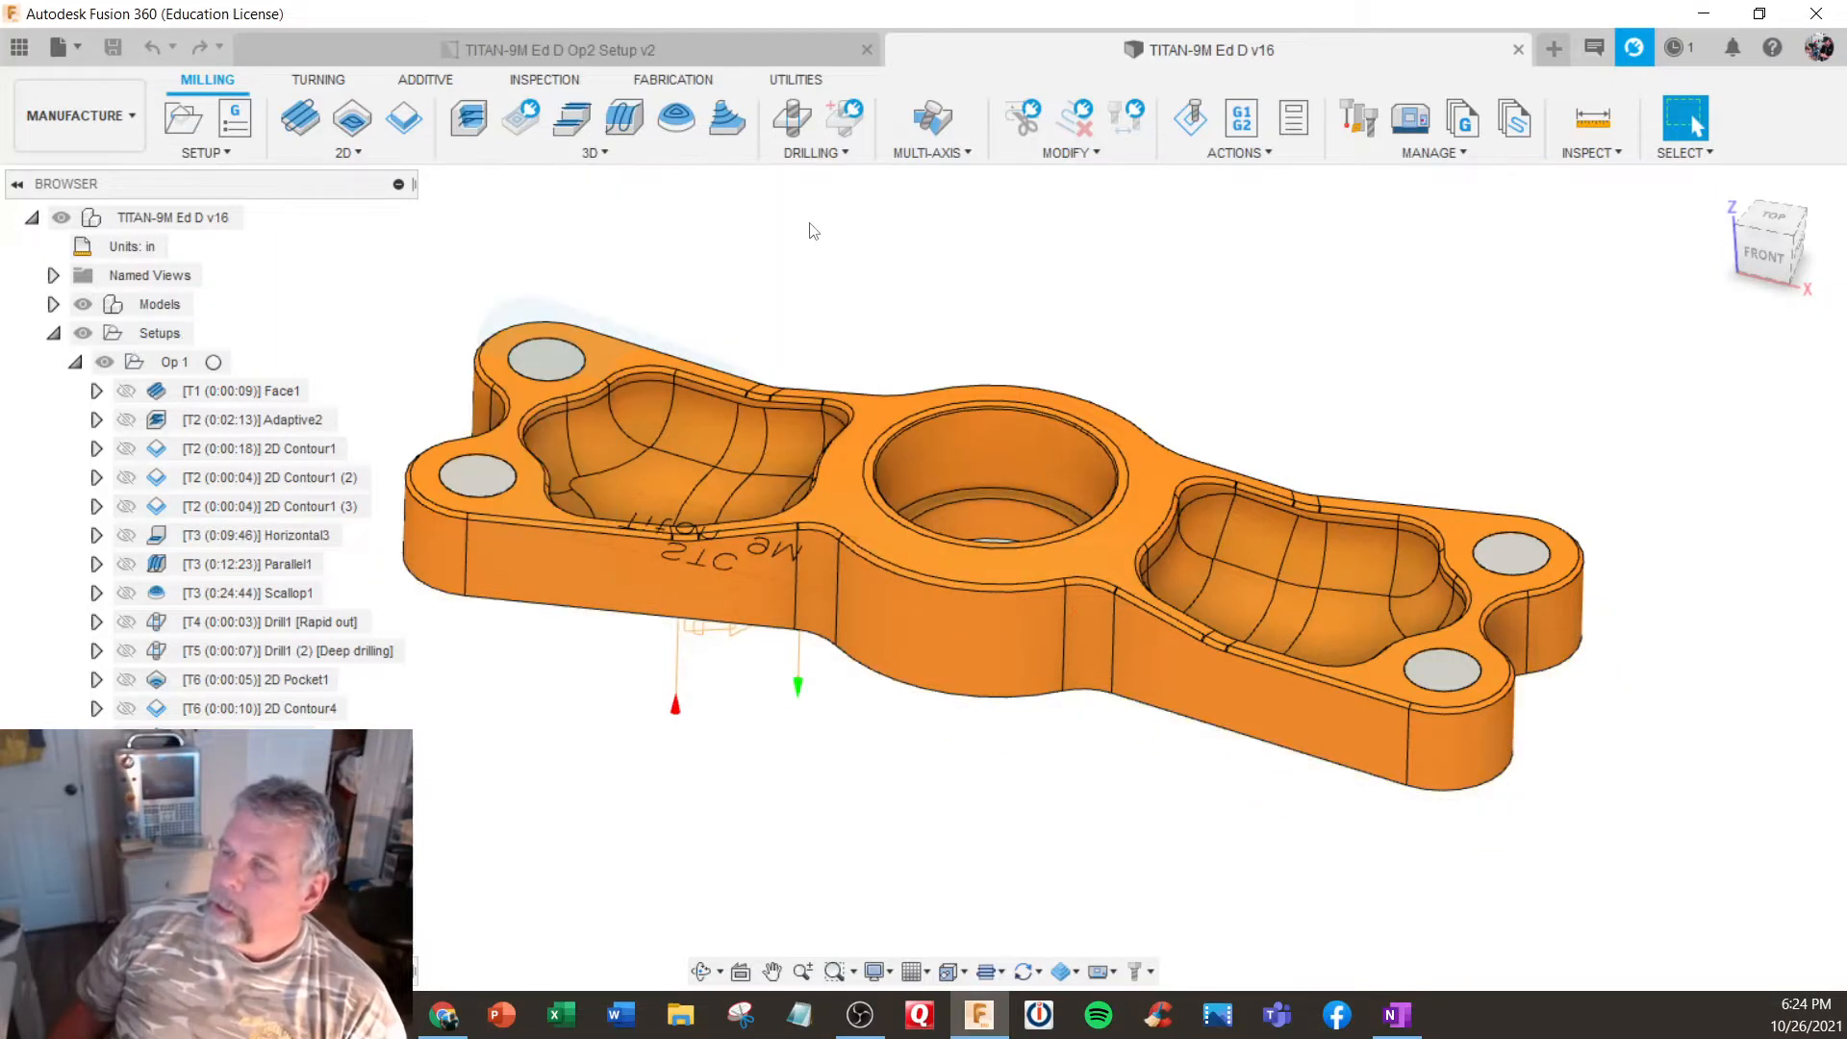
pyautogui.keyDown('shift'); pyautogui.moveTo(744, 379); pyautogui.dragTo(602, 373, button='middle'); pyautogui.keyUp('shift')
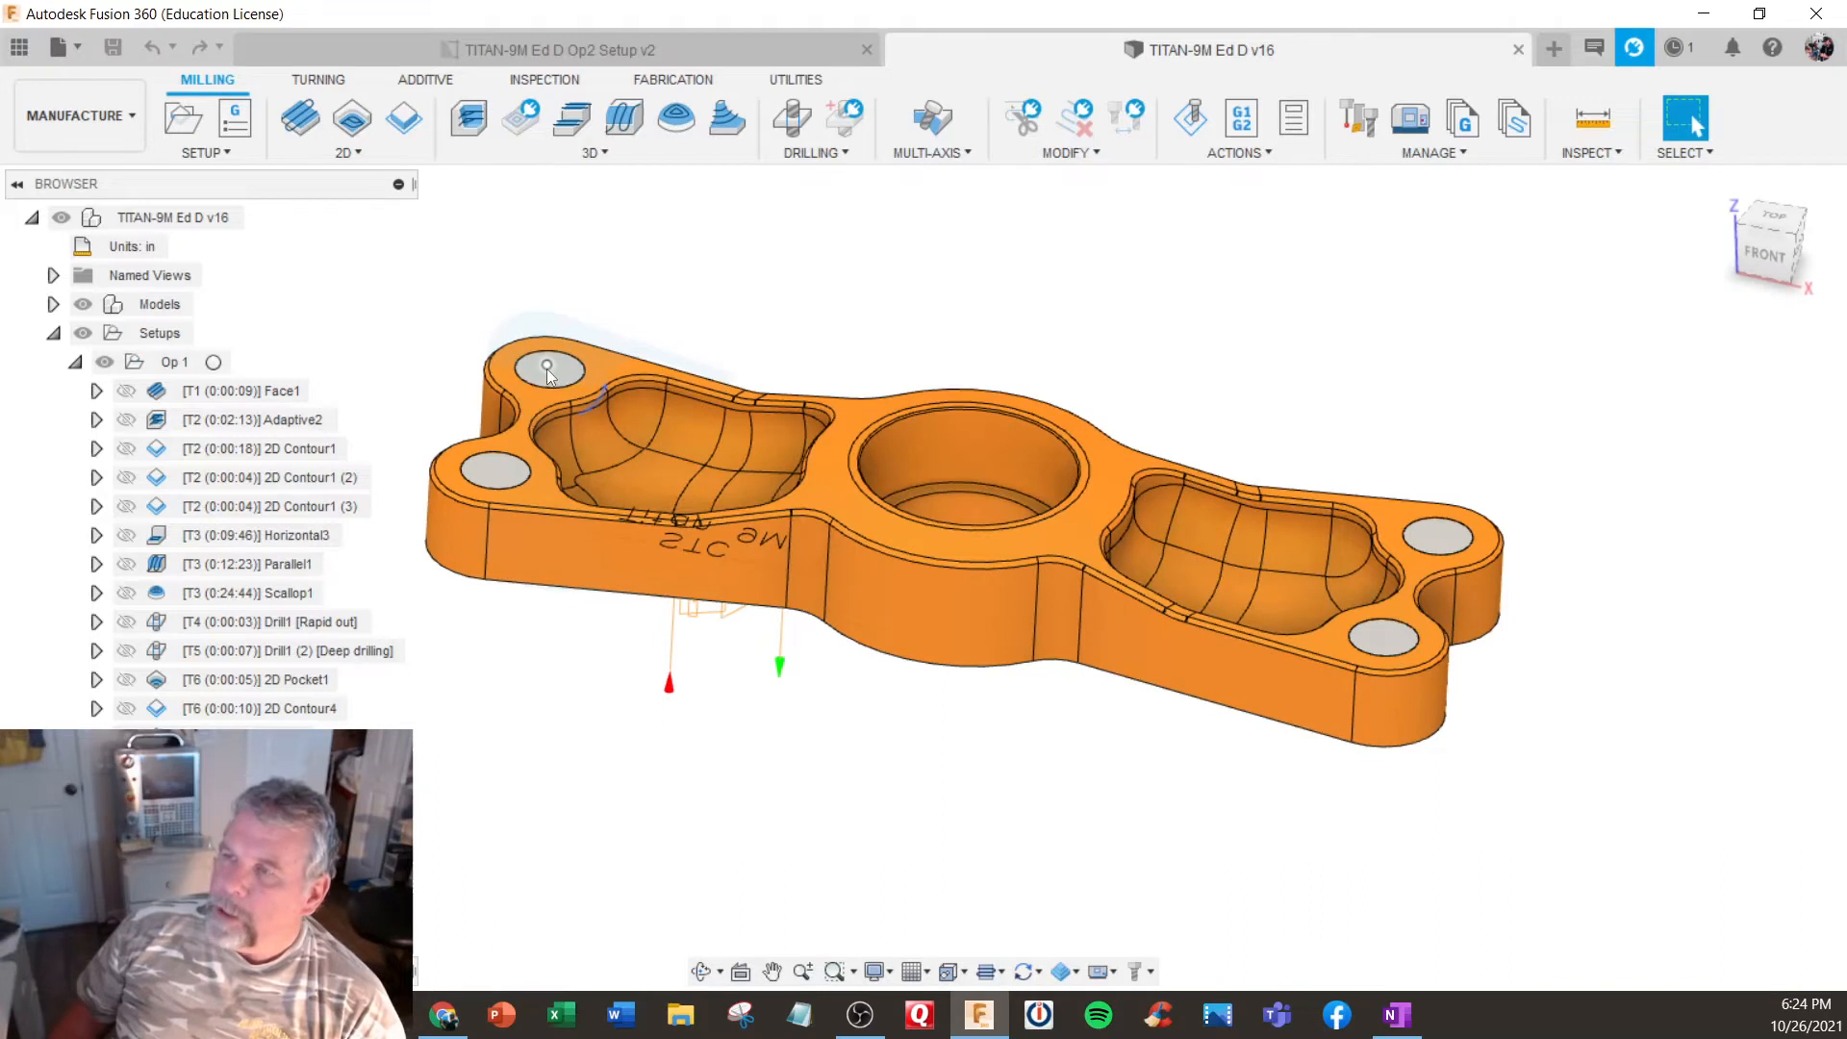
pyautogui.keyDown('shift'); pyautogui.moveTo(932, 471); pyautogui.dragTo(902, 485, button='middle'); pyautogui.keyUp('shift')
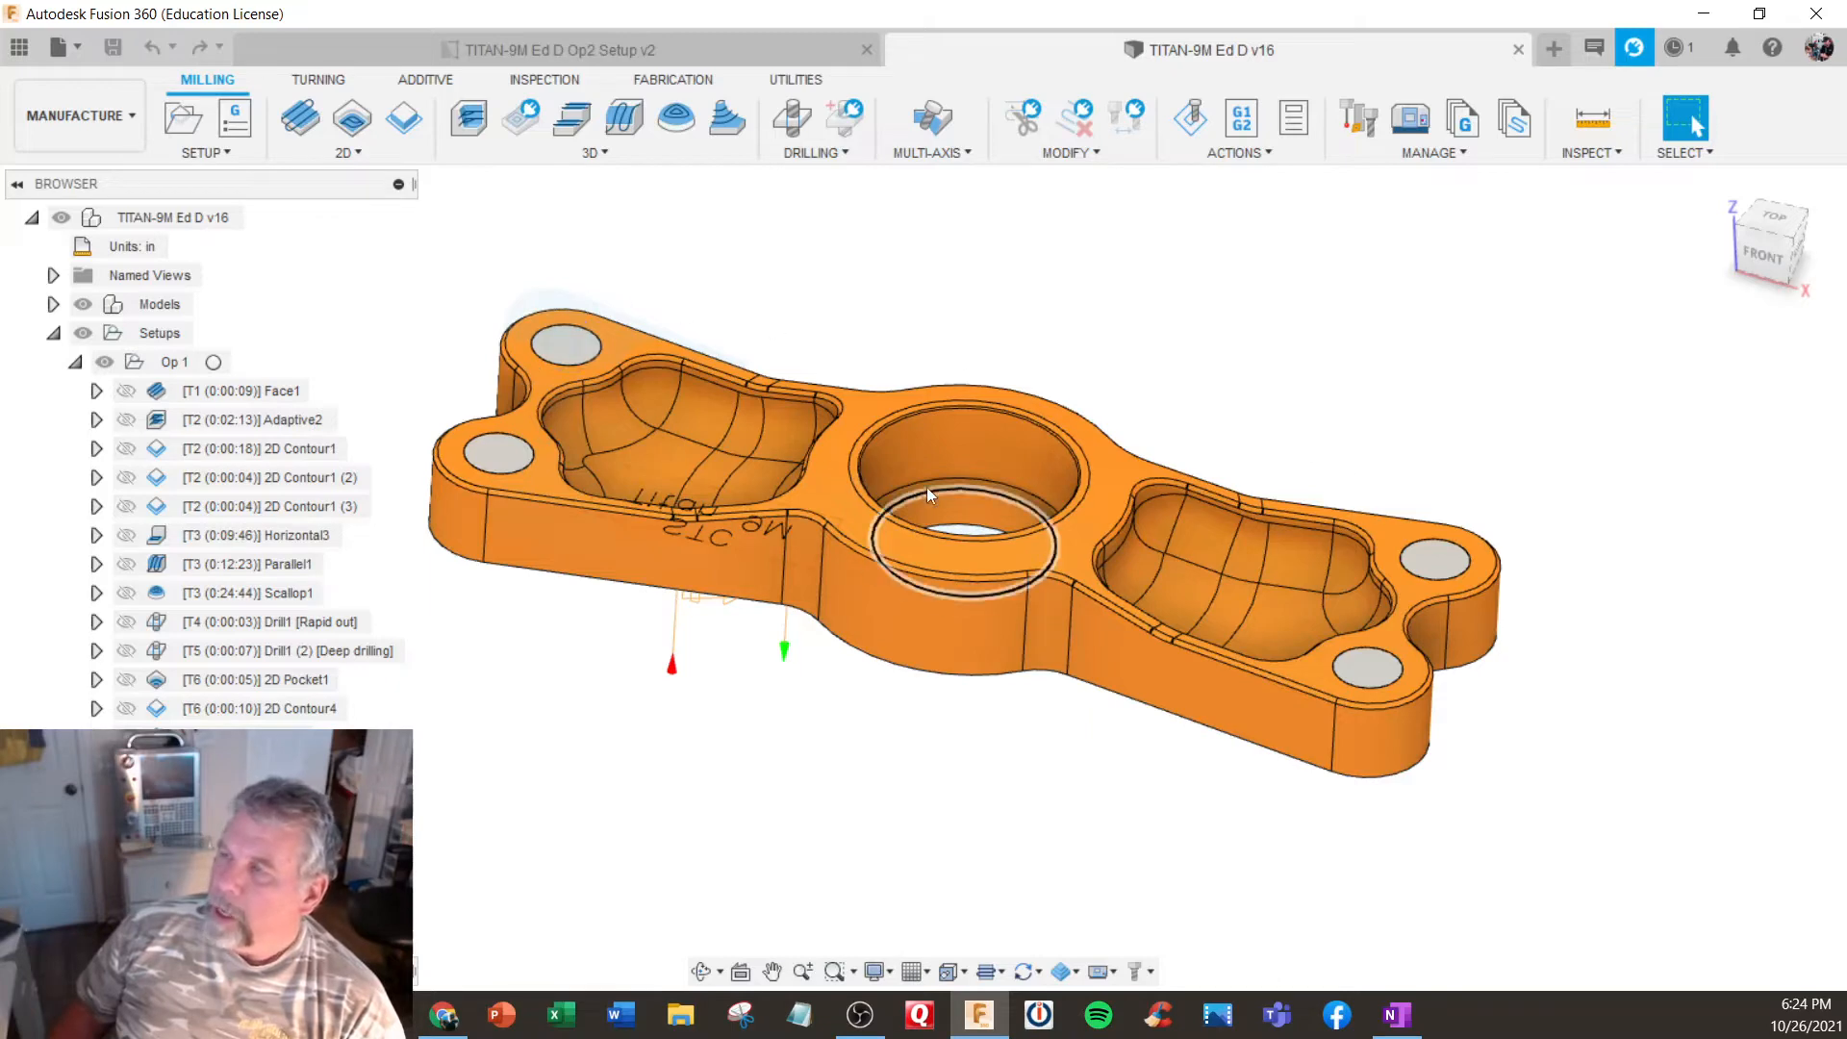
pyautogui.moveTo(926, 487)
pyautogui.keyDown('shift'); pyautogui.mouseDown(button='middle')
pyautogui.moveTo(968, 482)
pyautogui.moveTo(971, 441)
pyautogui.mouseUp(button='middle'); pyautogui.keyUp('shift')
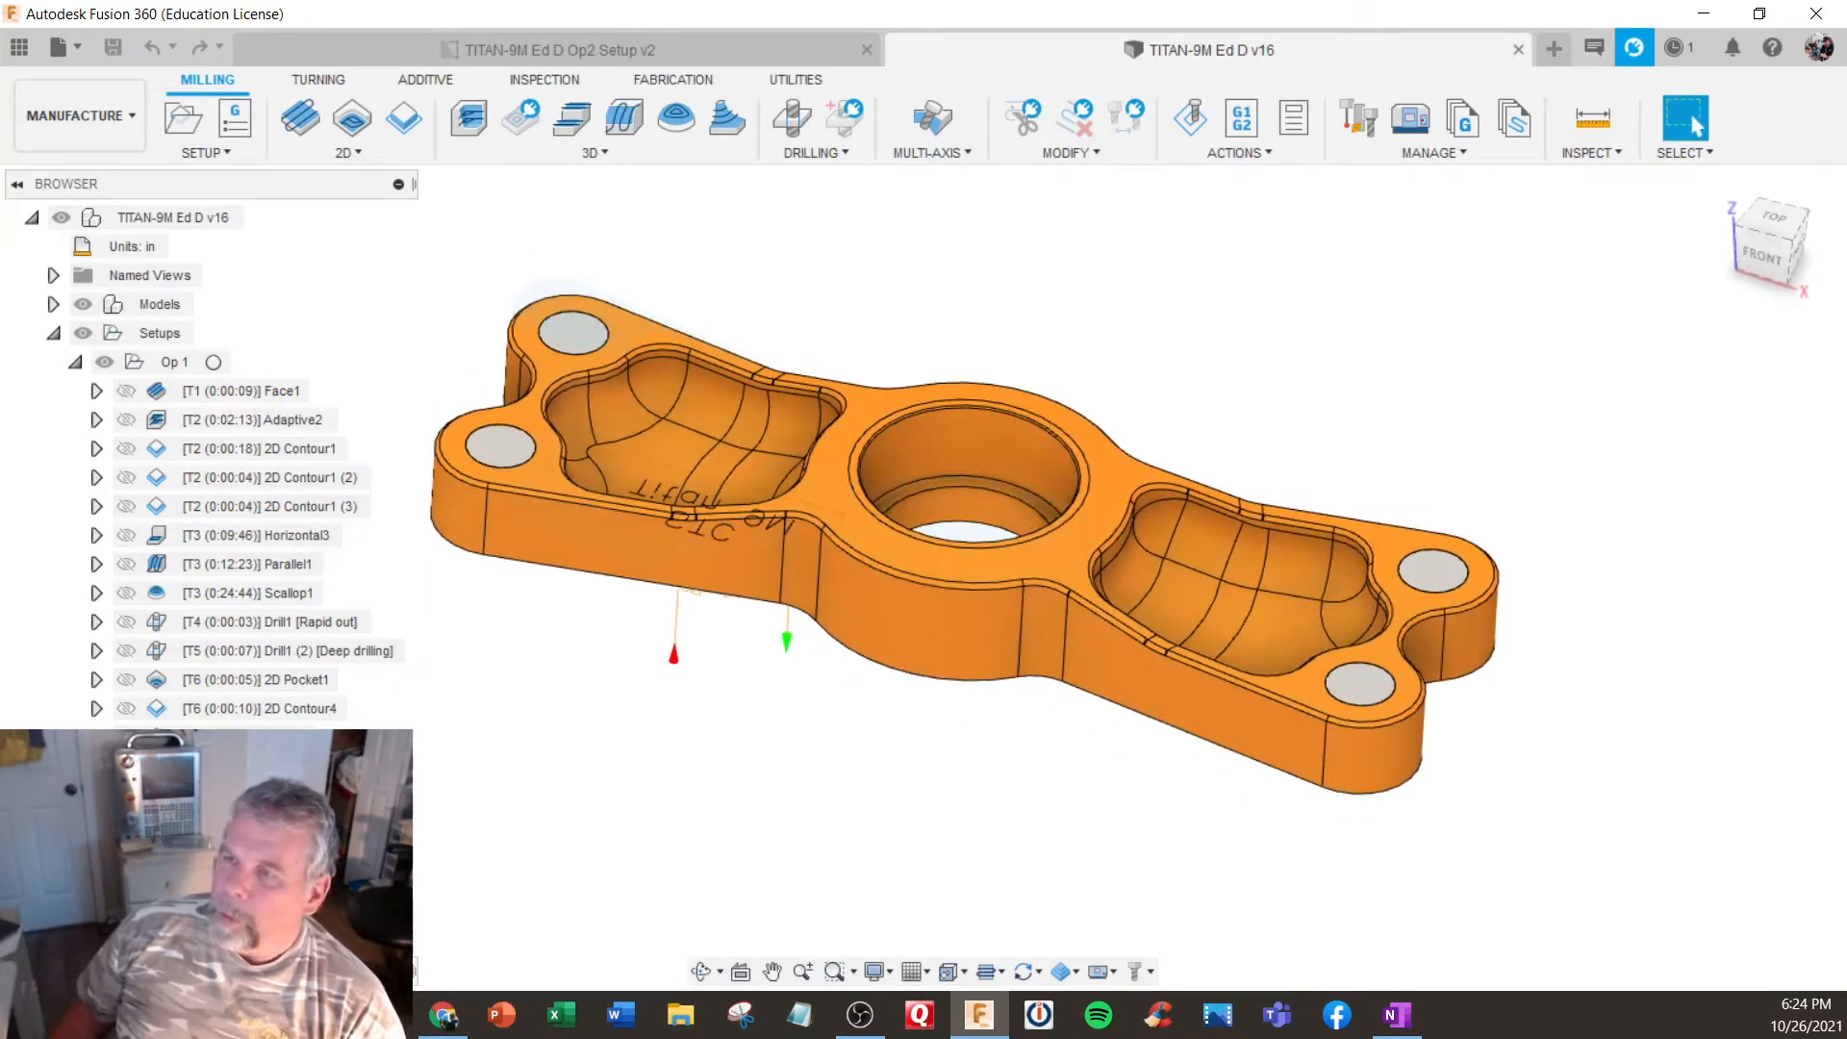
# - Display the Op2 setup and inspect the flipped part with its remaining stock and engraved text
pyautogui.click(174, 853)
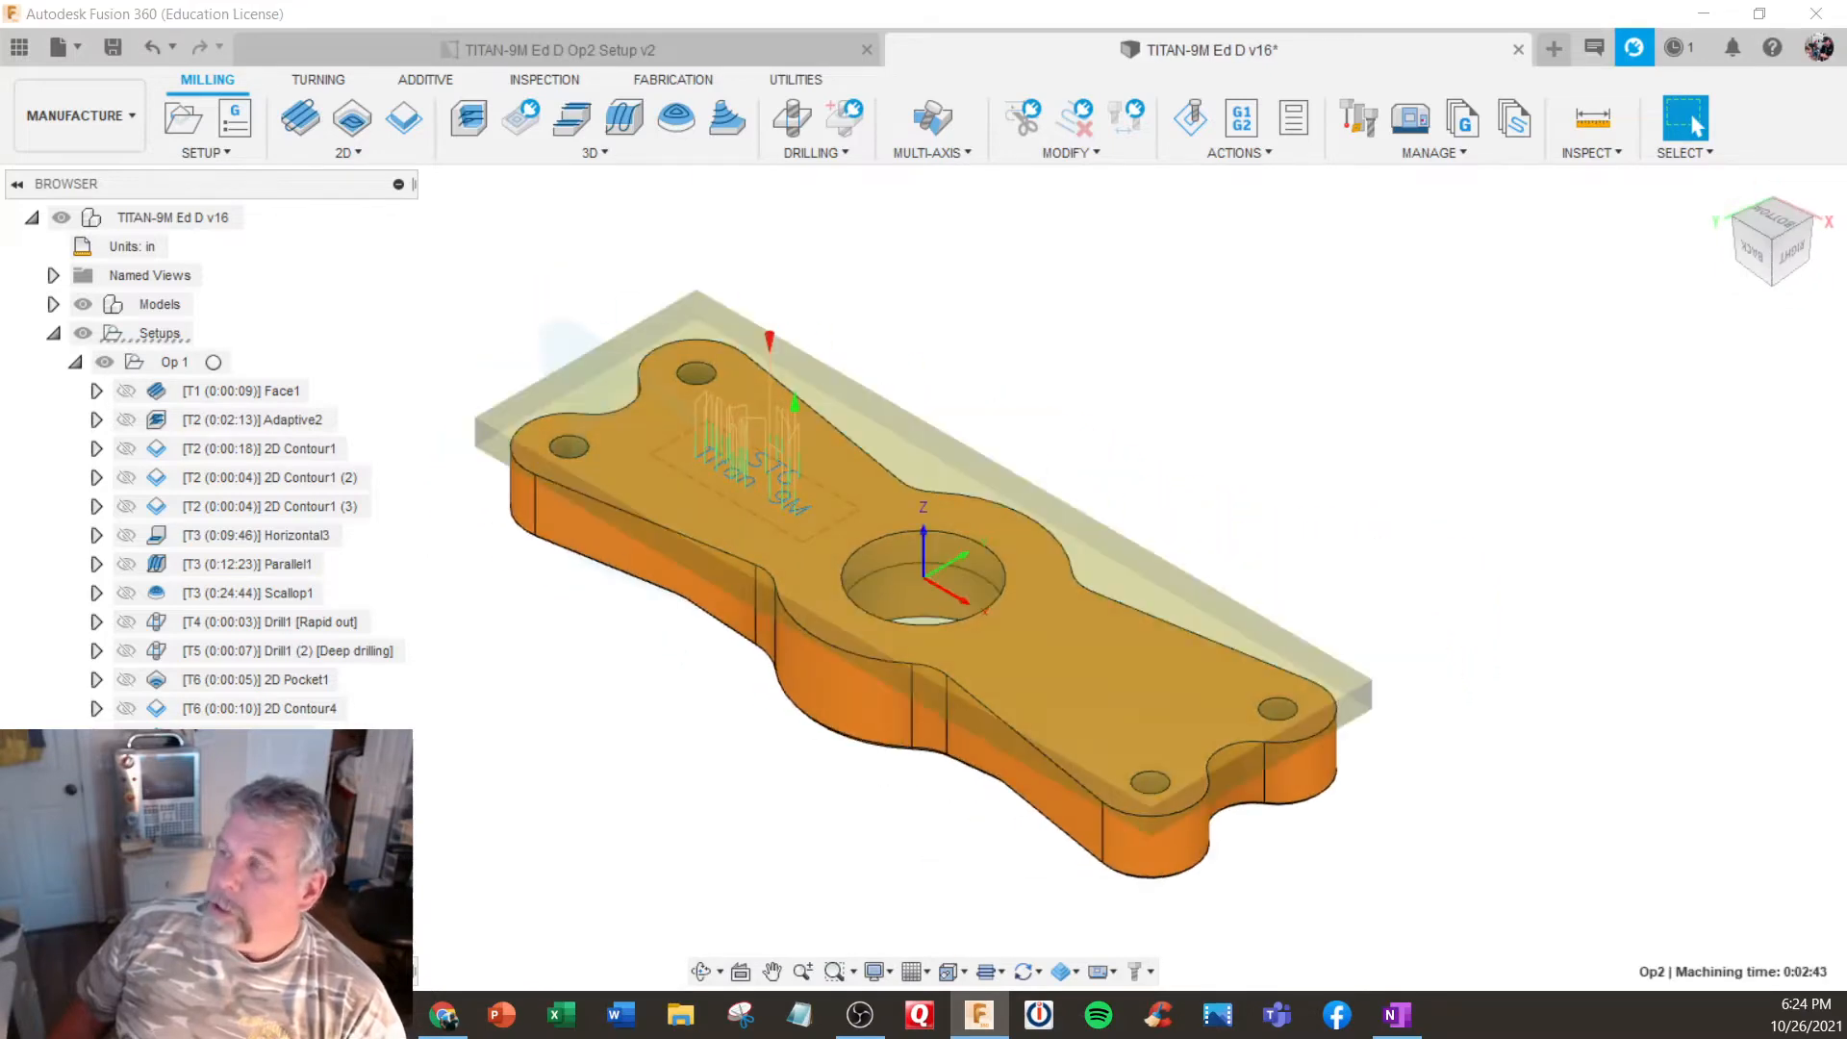
pyautogui.keyDown('shift'); pyautogui.moveTo(440, 742); pyautogui.dragTo(472, 720, button='middle'); pyautogui.keyUp('shift')
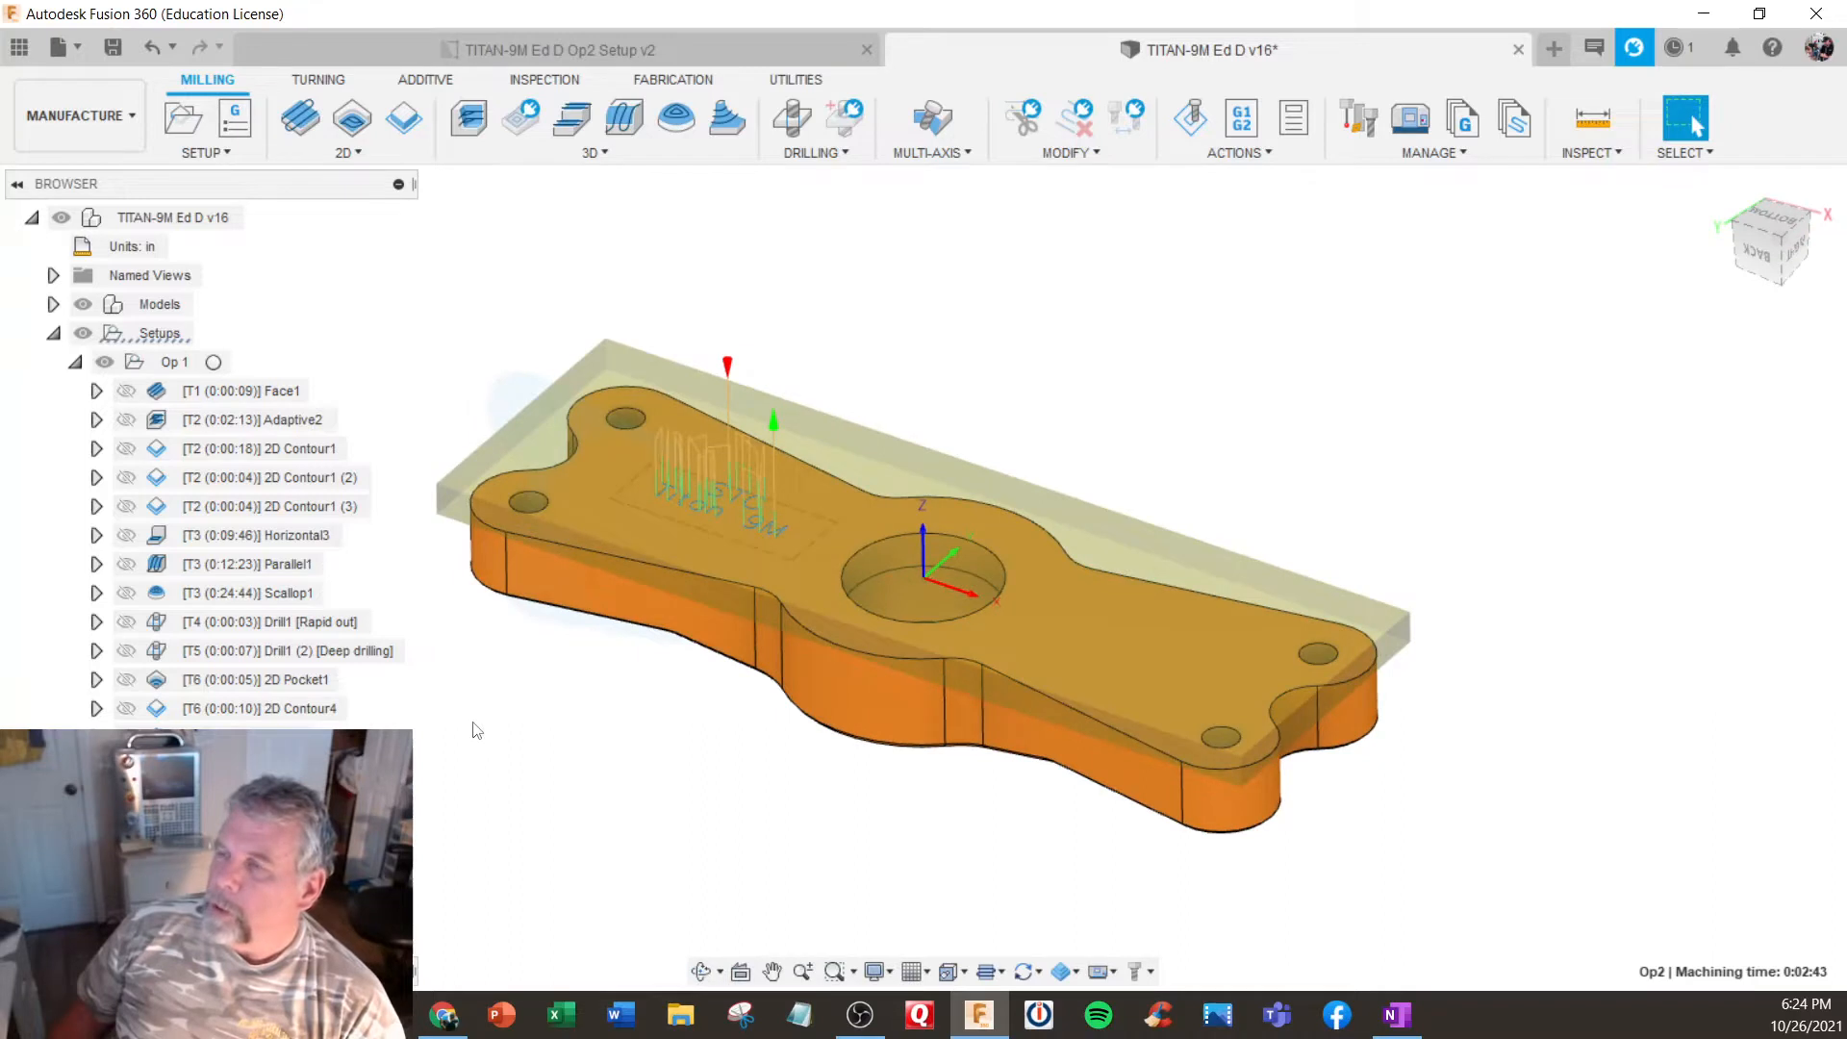
pyautogui.click(604, 766)
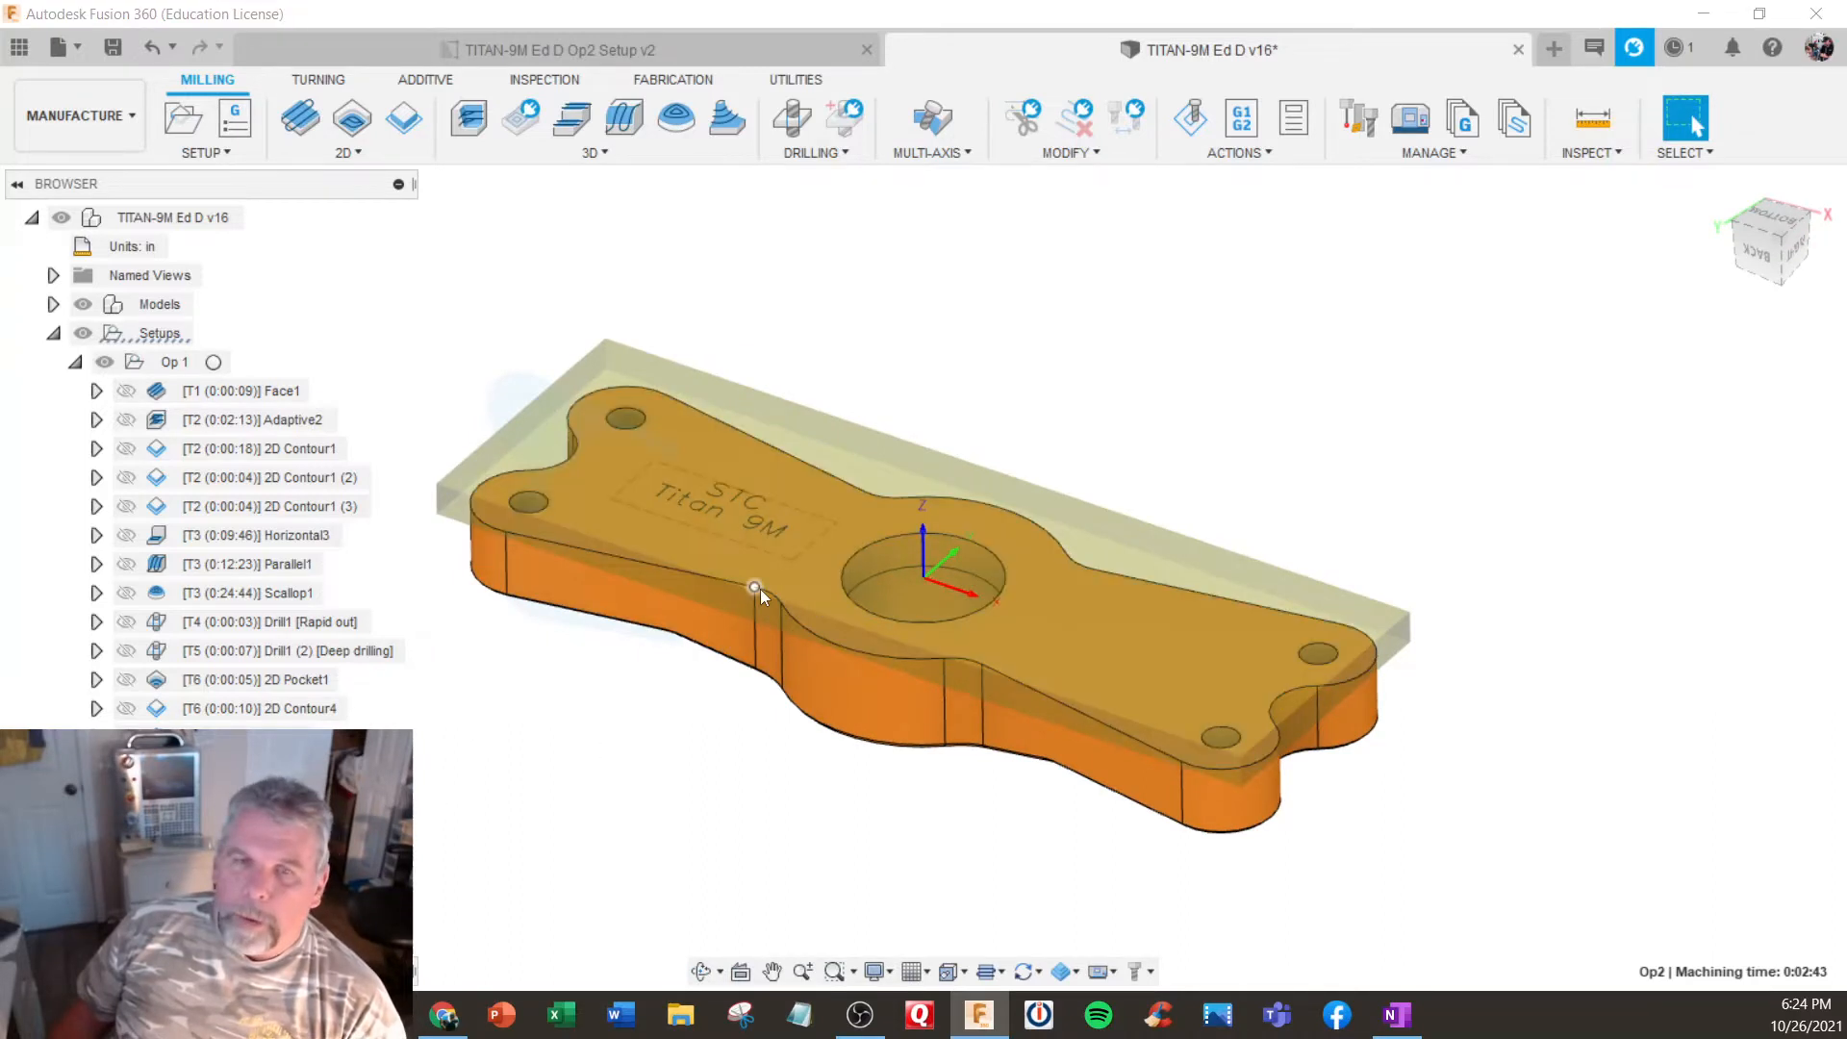
pyautogui.keyDown('shift'); pyautogui.moveTo(758, 598); pyautogui.dragTo(775, 541, button='middle'); pyautogui.keyUp('shift')
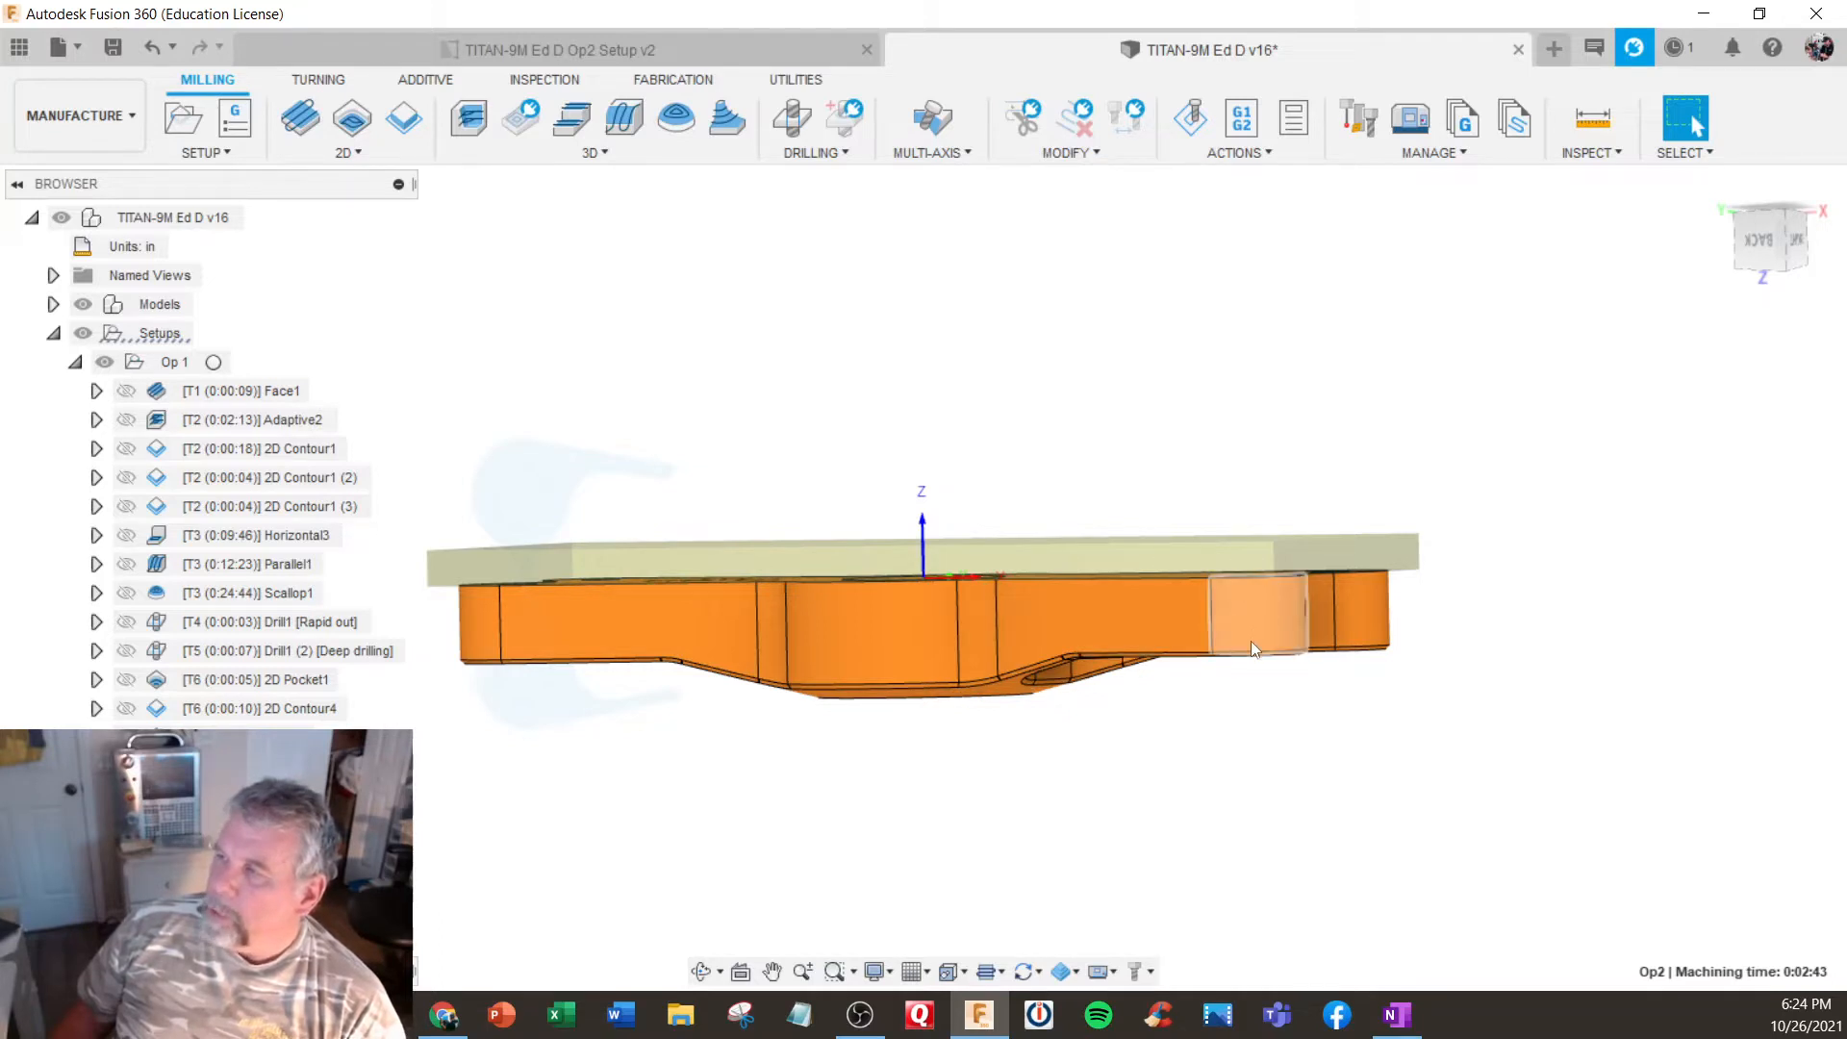
pyautogui.keyDown('shift'); pyautogui.moveTo(1166, 651); pyautogui.dragTo(865, 547, button='middle'); pyautogui.keyUp('shift')
pyautogui.scroll(-4, 858, 564)
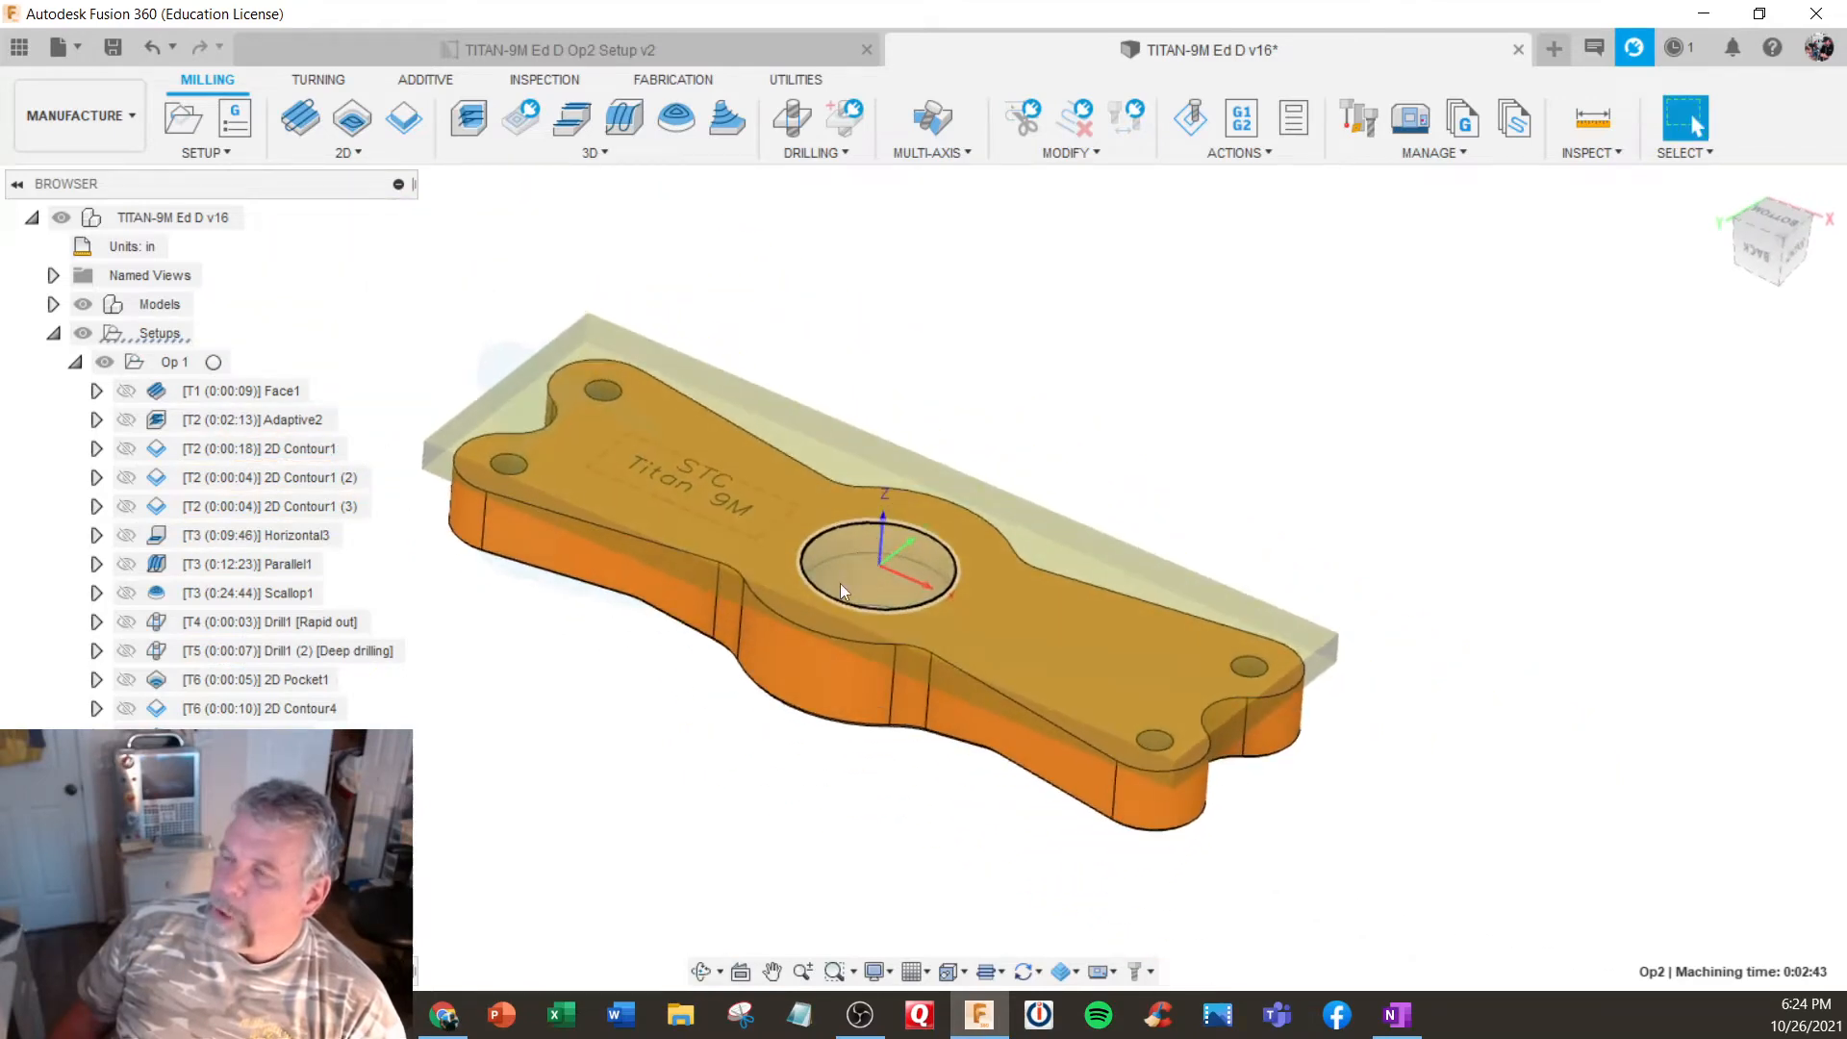
# - Switch to the TITAN-9M Ed D Op2 Setup drawing and examine its G55 origin notes and locating dimensions
pyautogui.click(604, 54)
pyautogui.scroll(5, 762, 573)
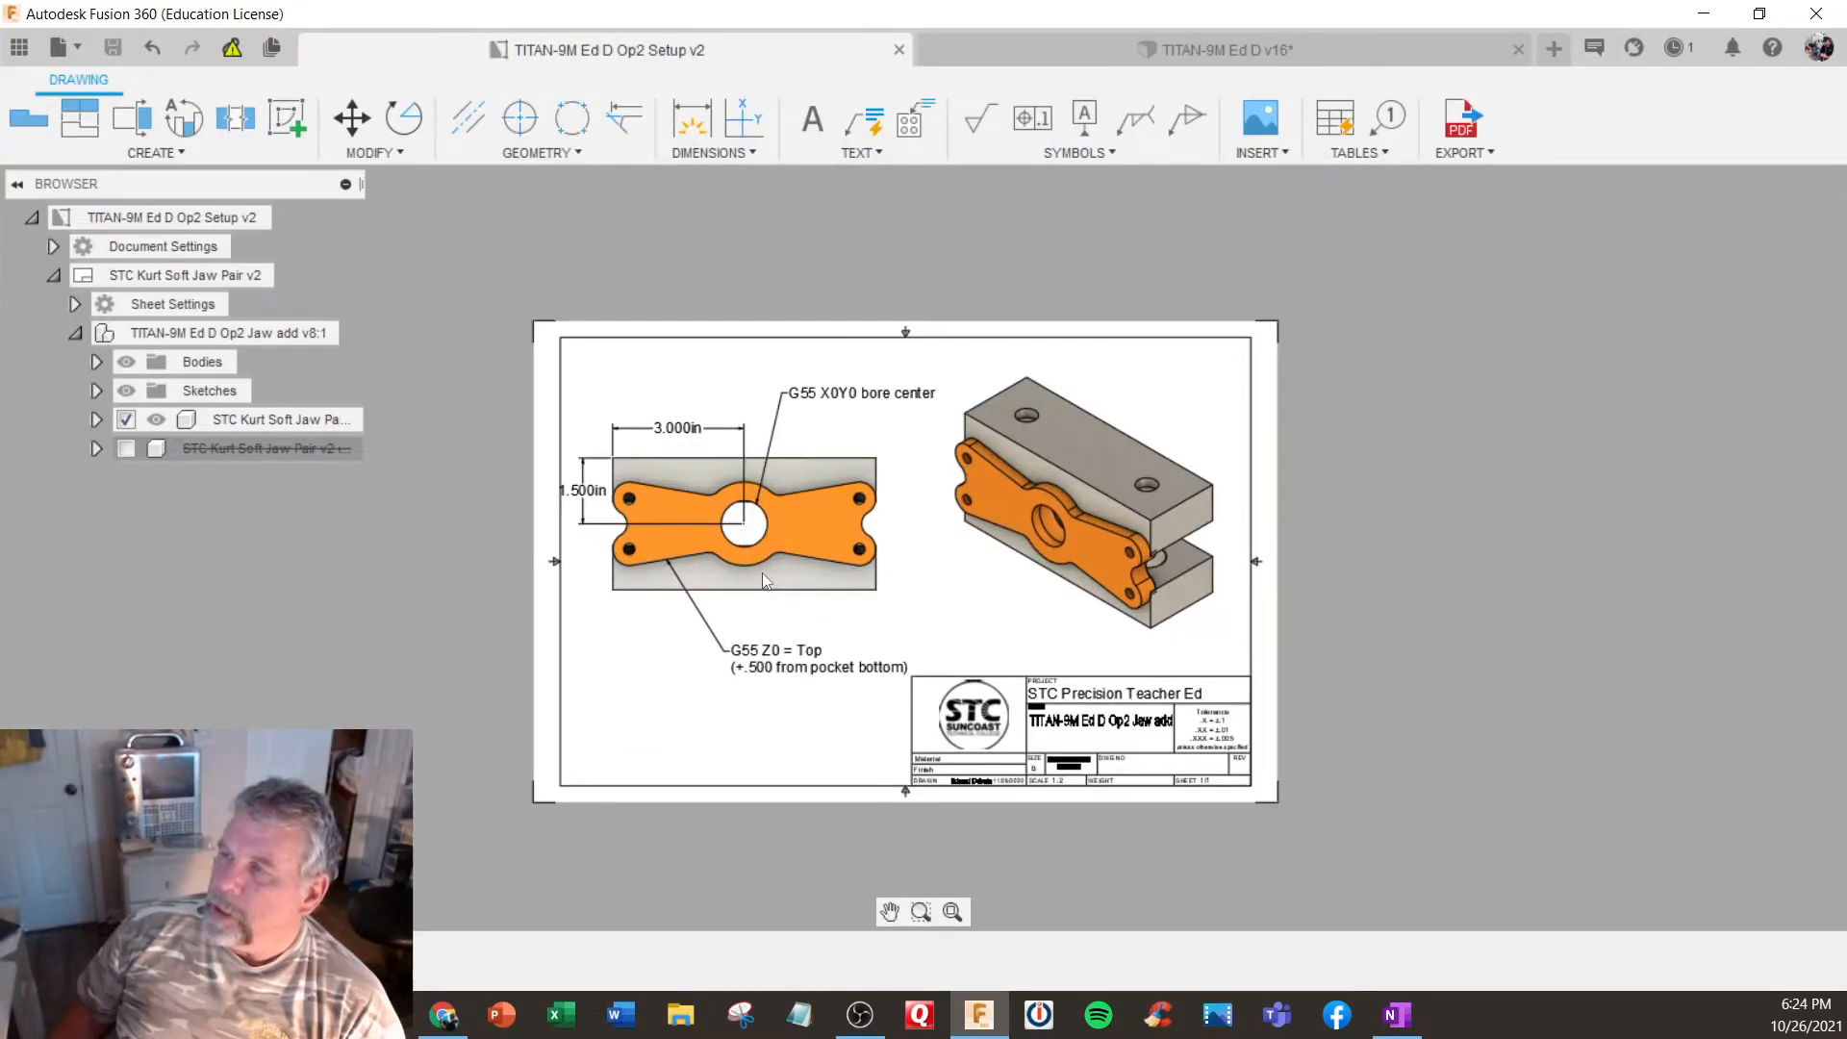
pyautogui.scroll(-2, 762, 573)
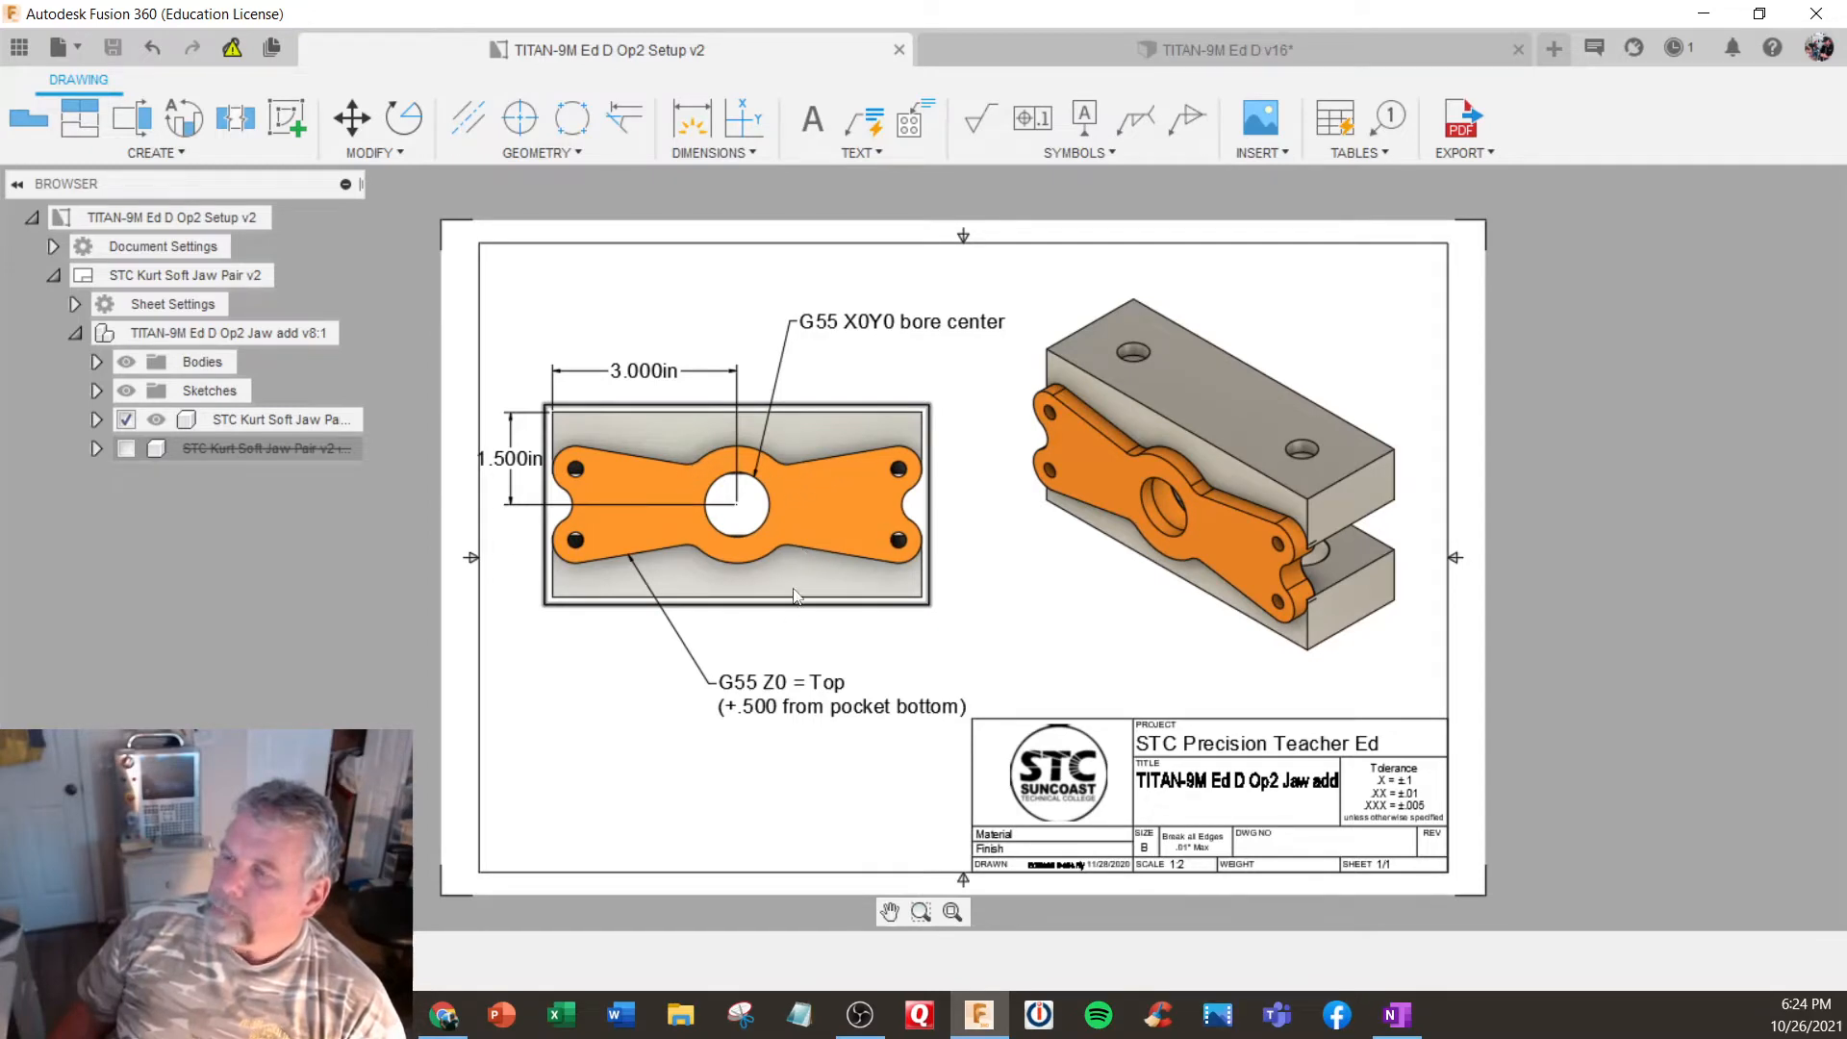
pyautogui.moveTo(658, 680); pyautogui.dragTo(652, 658, button='middle')
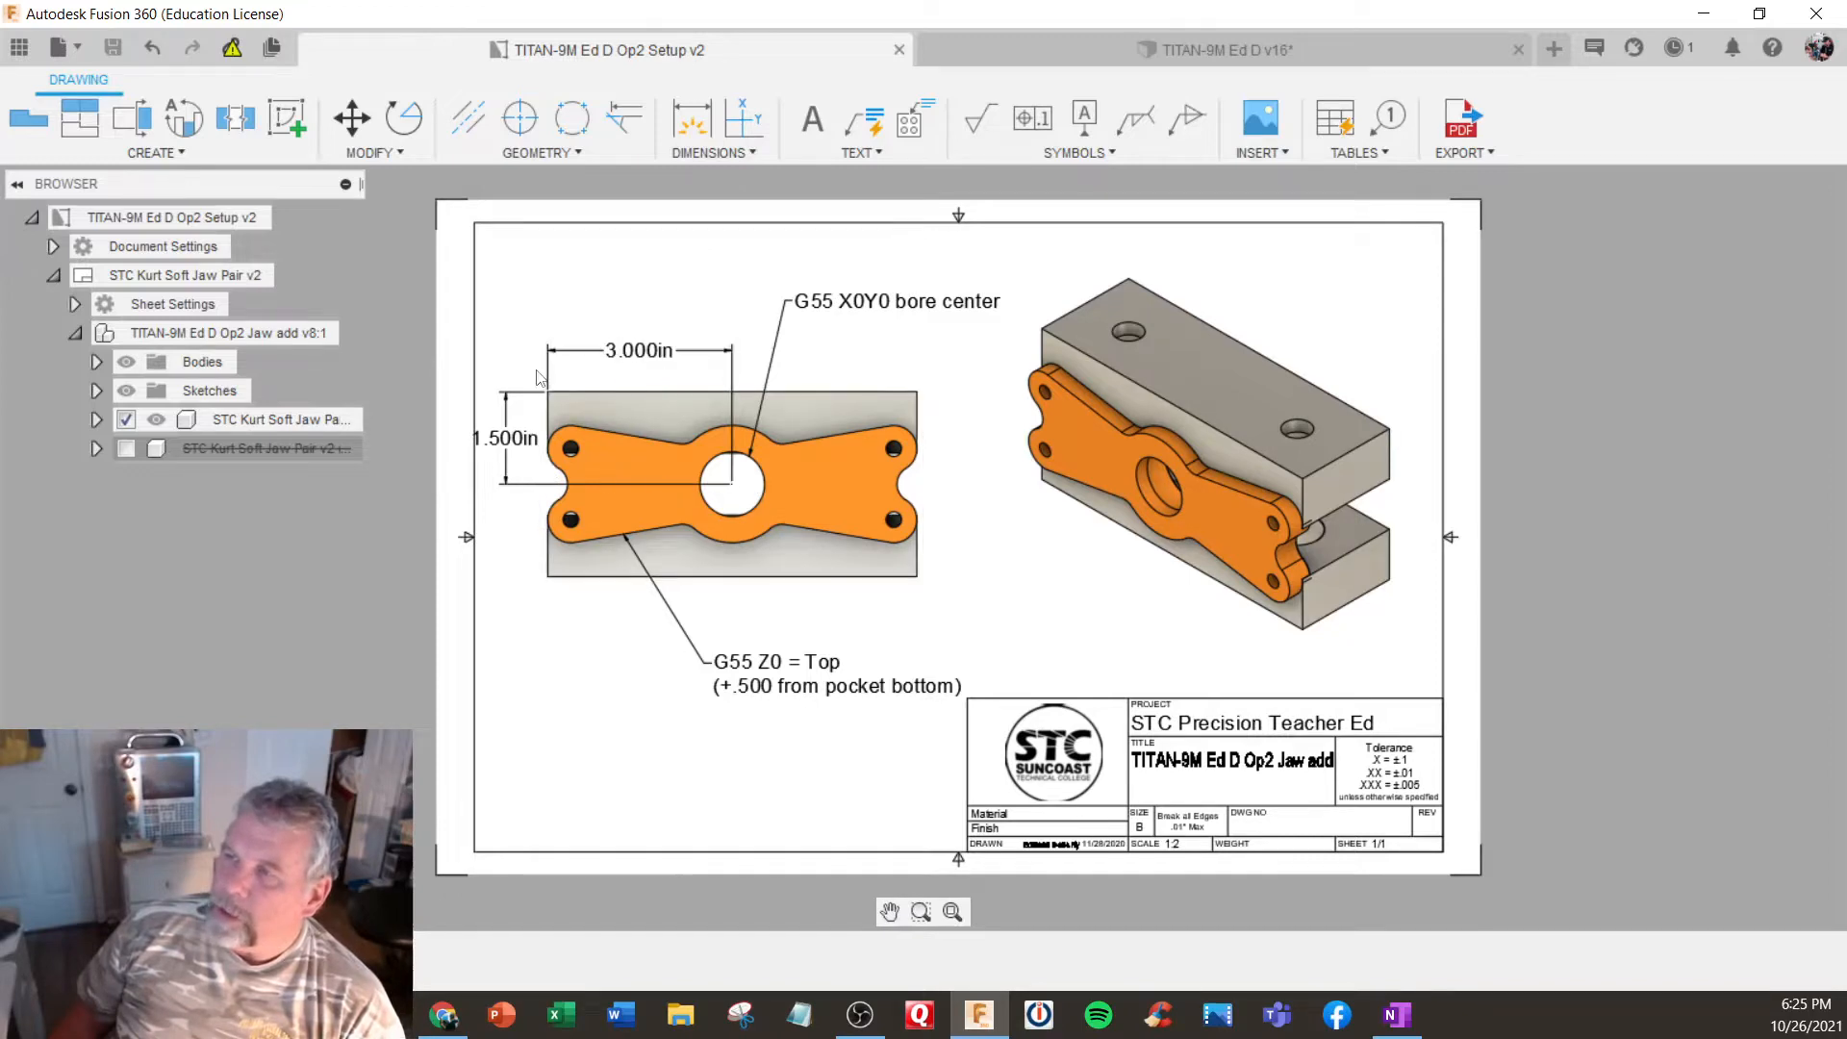
pyautogui.scroll(1, 540, 396)
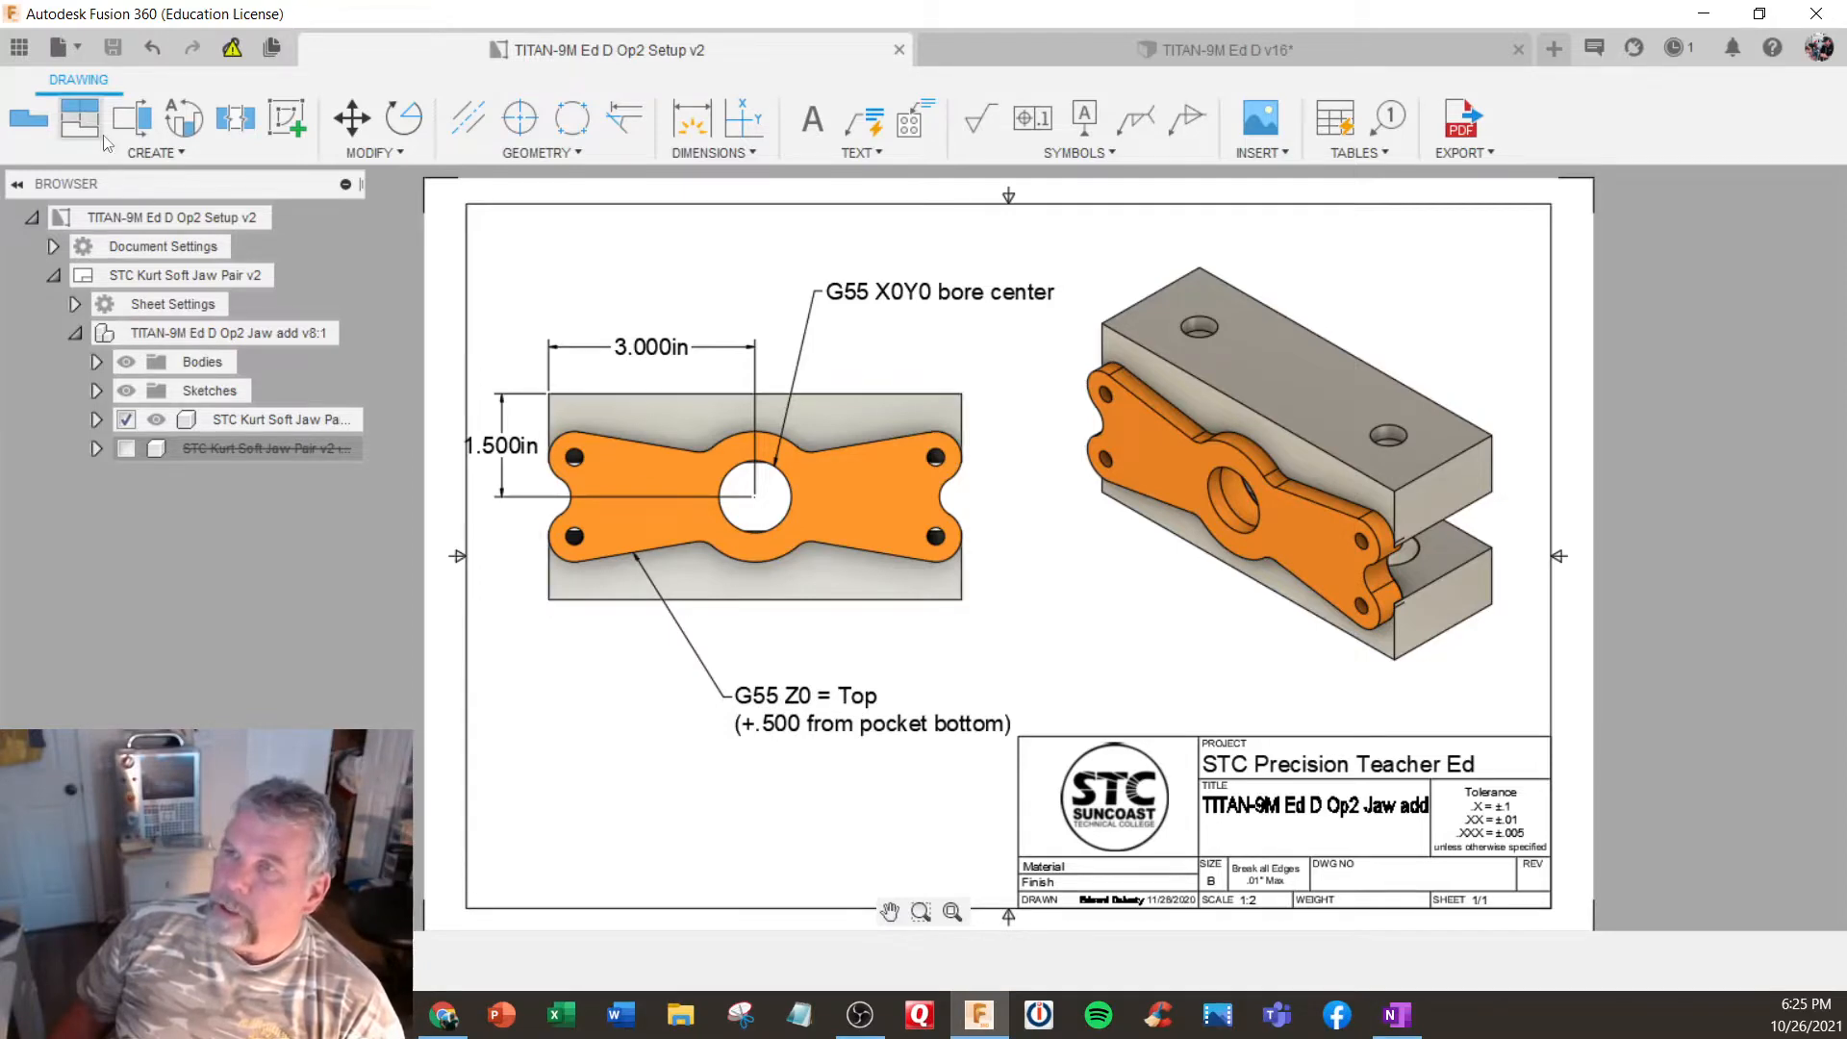
# - Open the TITAN-9M Ed D Op2 Jaw add design from the project's Op2 folder
pyautogui.click(19, 47)
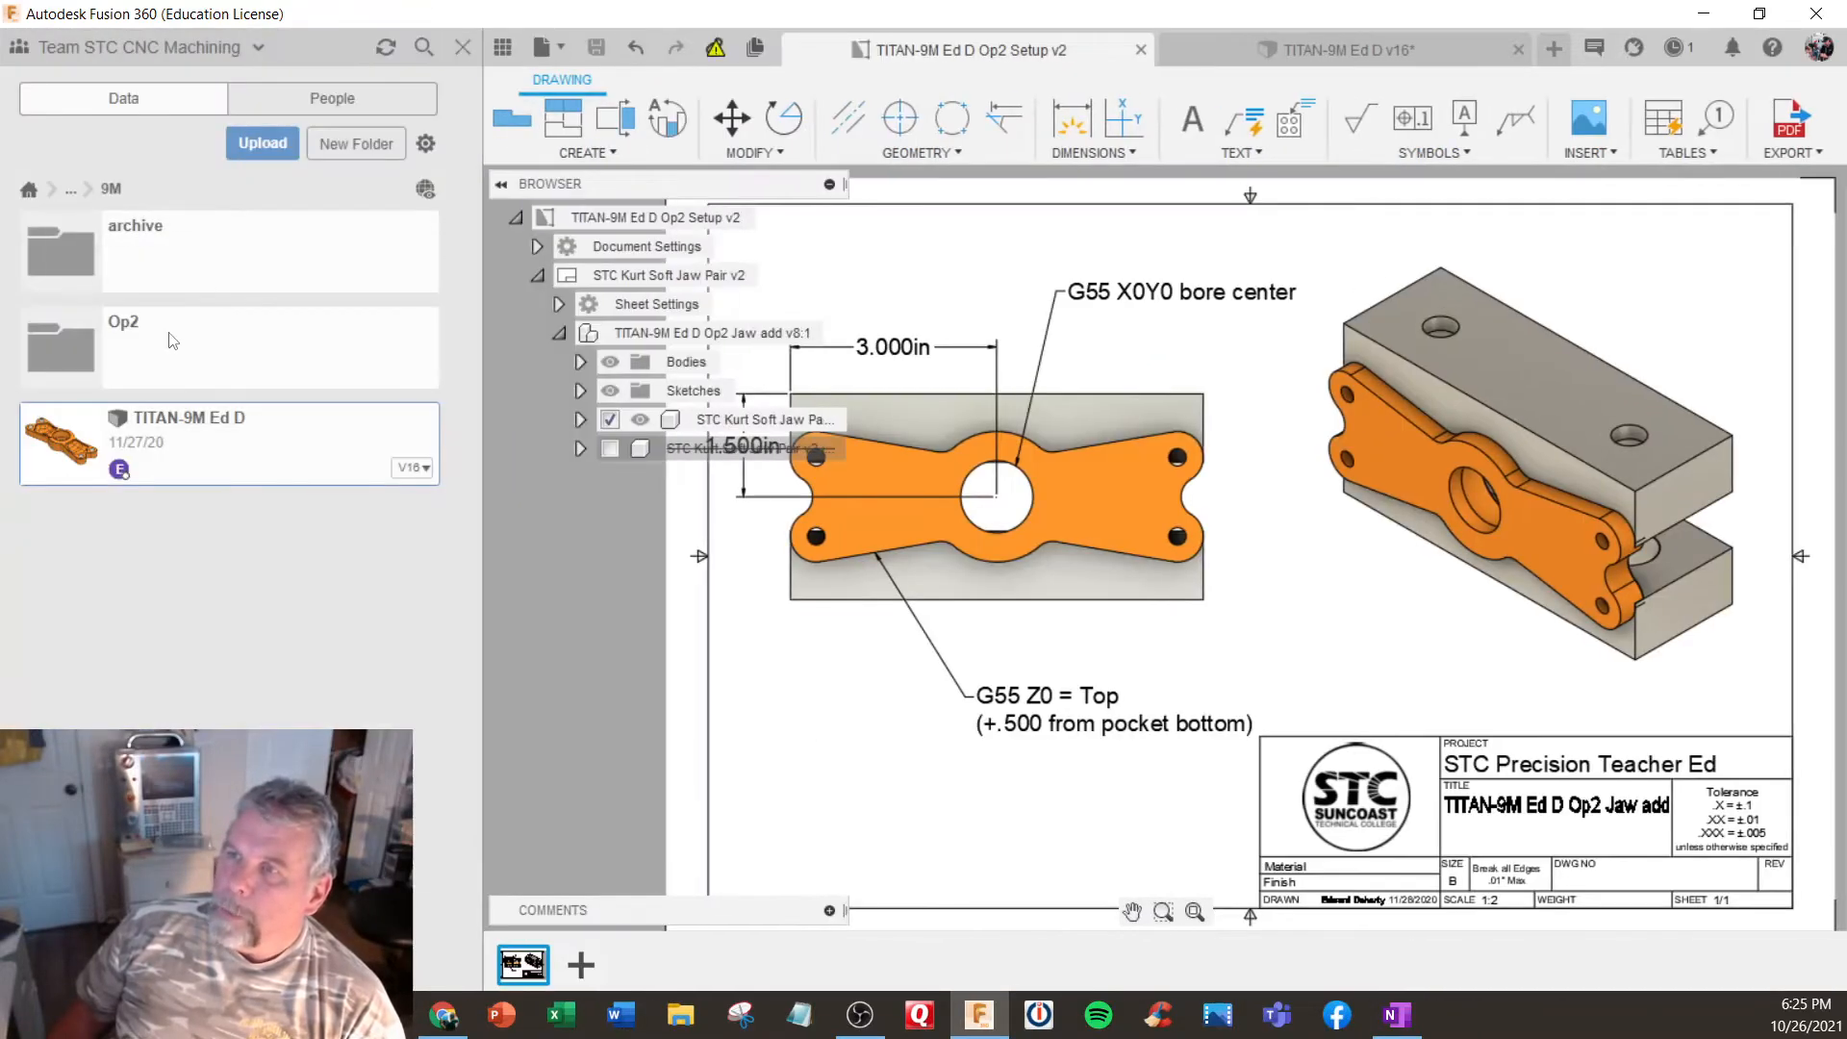
pyautogui.click(171, 340)
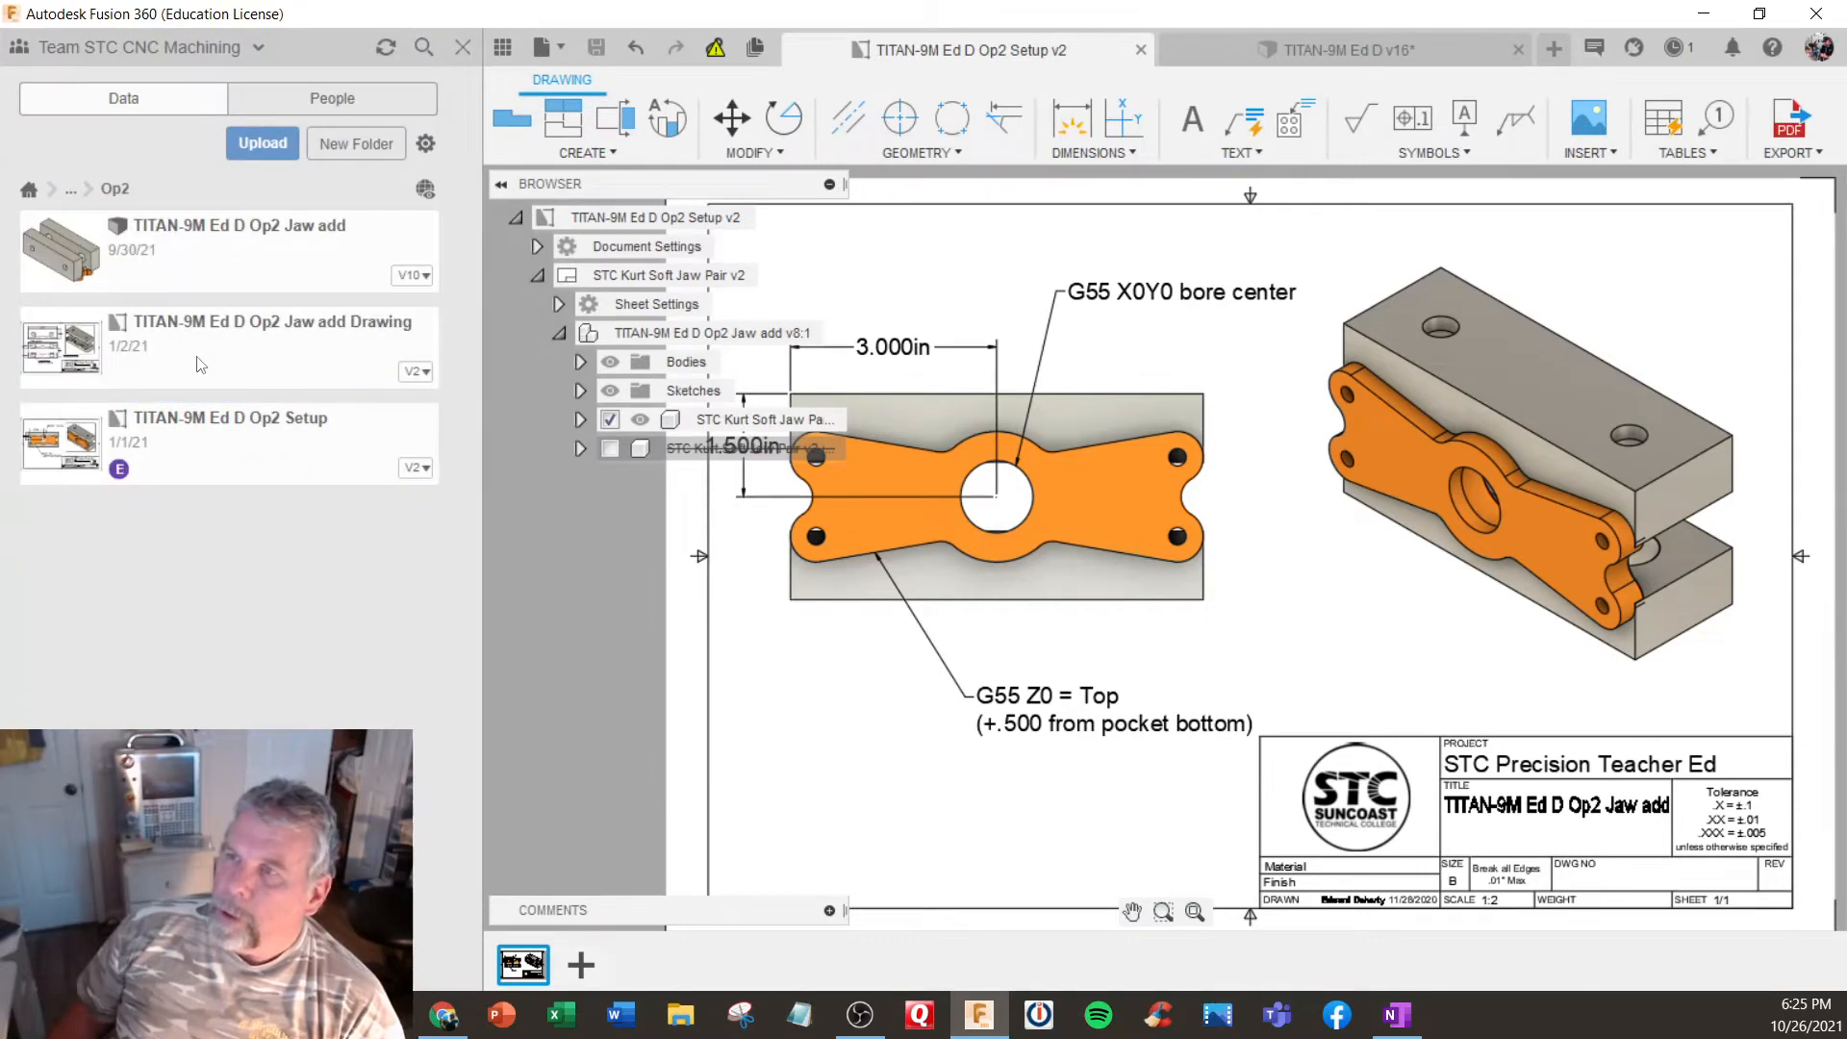
pyautogui.doubleClick(225, 242)
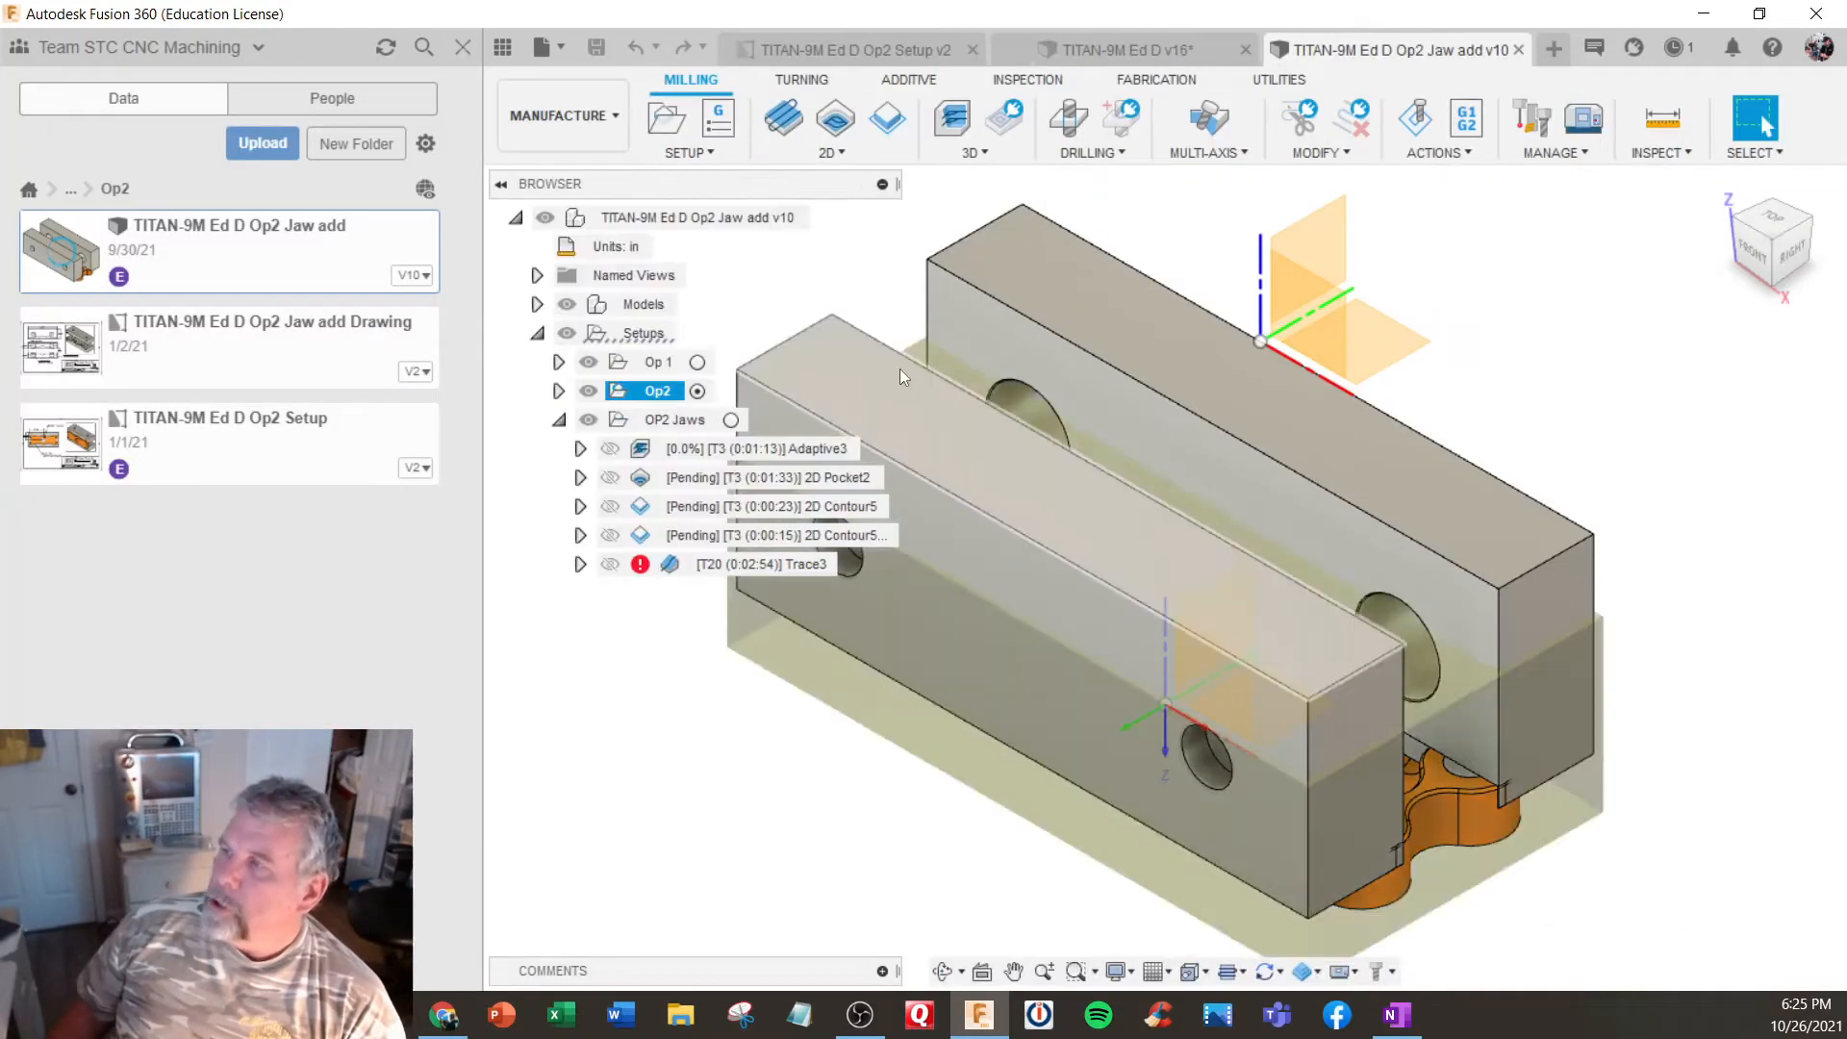
# - Activate the OP2 Jaws setup and inspect the pockets cut into both soft jaws
pyautogui.keyDown('shift'); pyautogui.moveTo(887, 363); pyautogui.dragTo(857, 485, button='middle'); pyautogui.keyUp('shift')
pyautogui.click(741, 416)
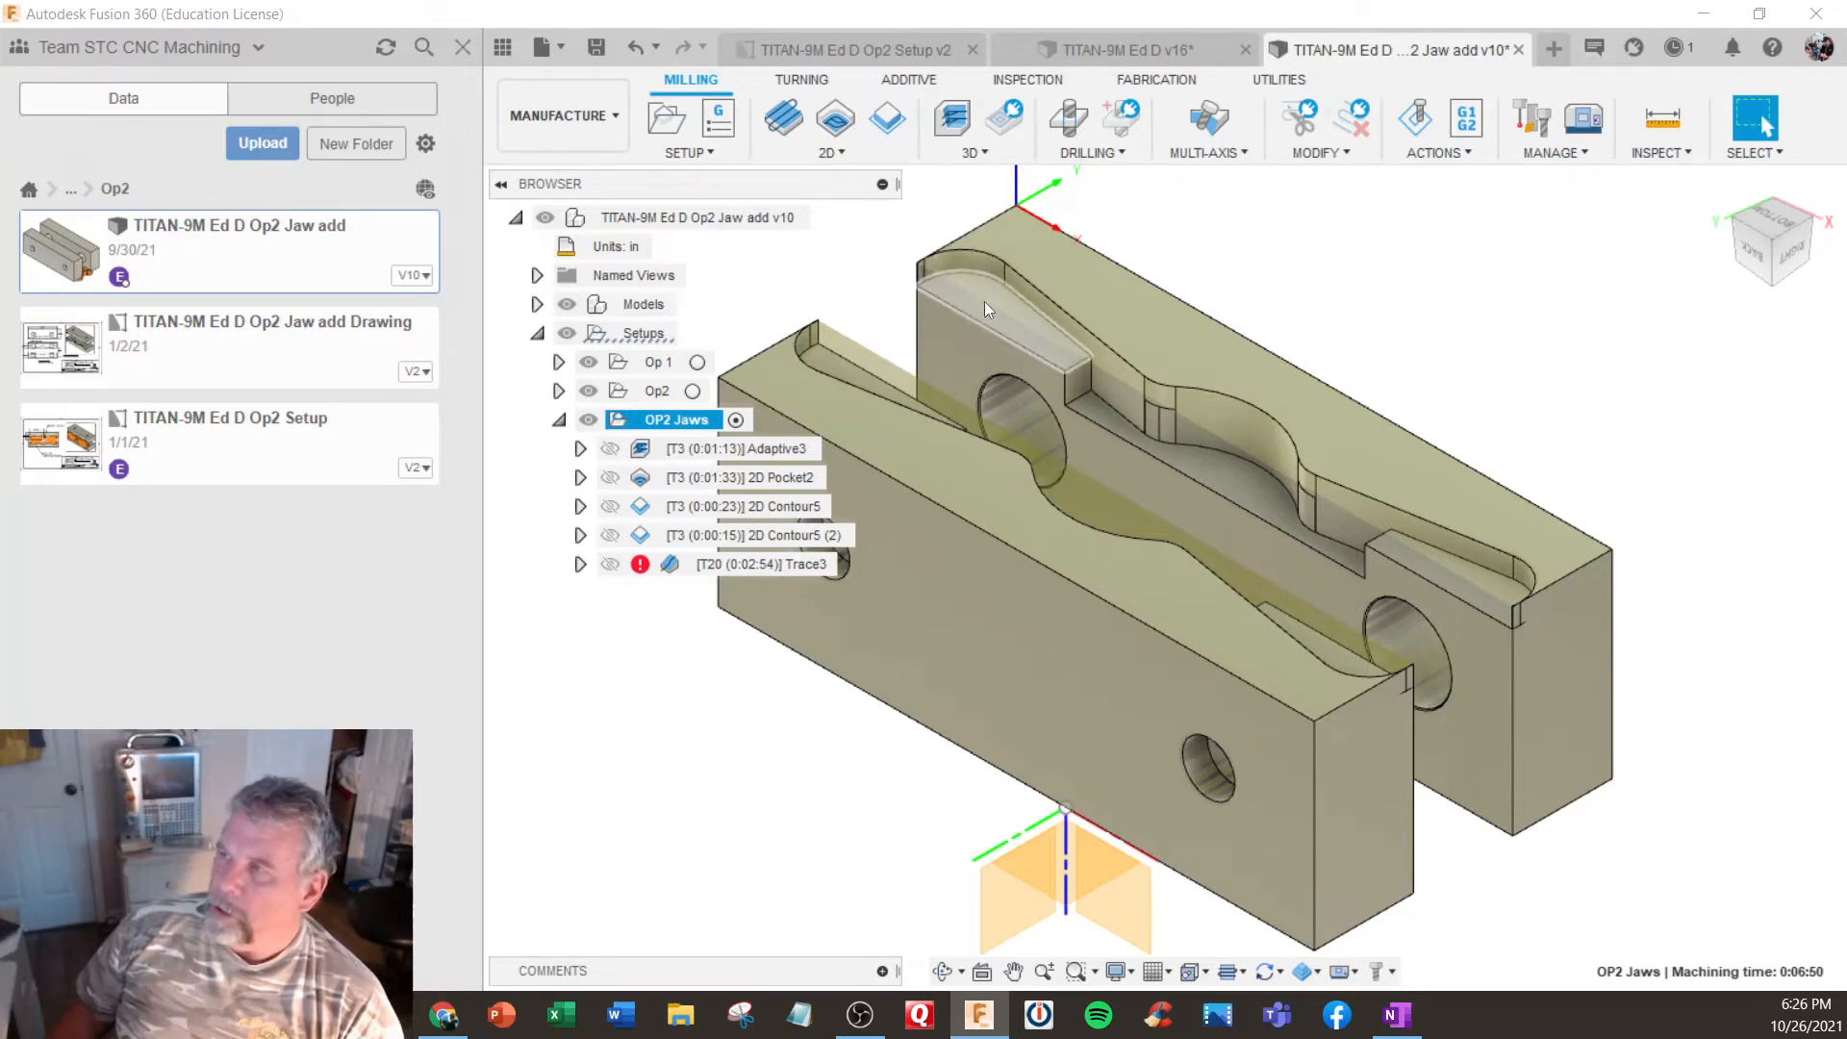
pyautogui.scroll(-3, 984, 302)
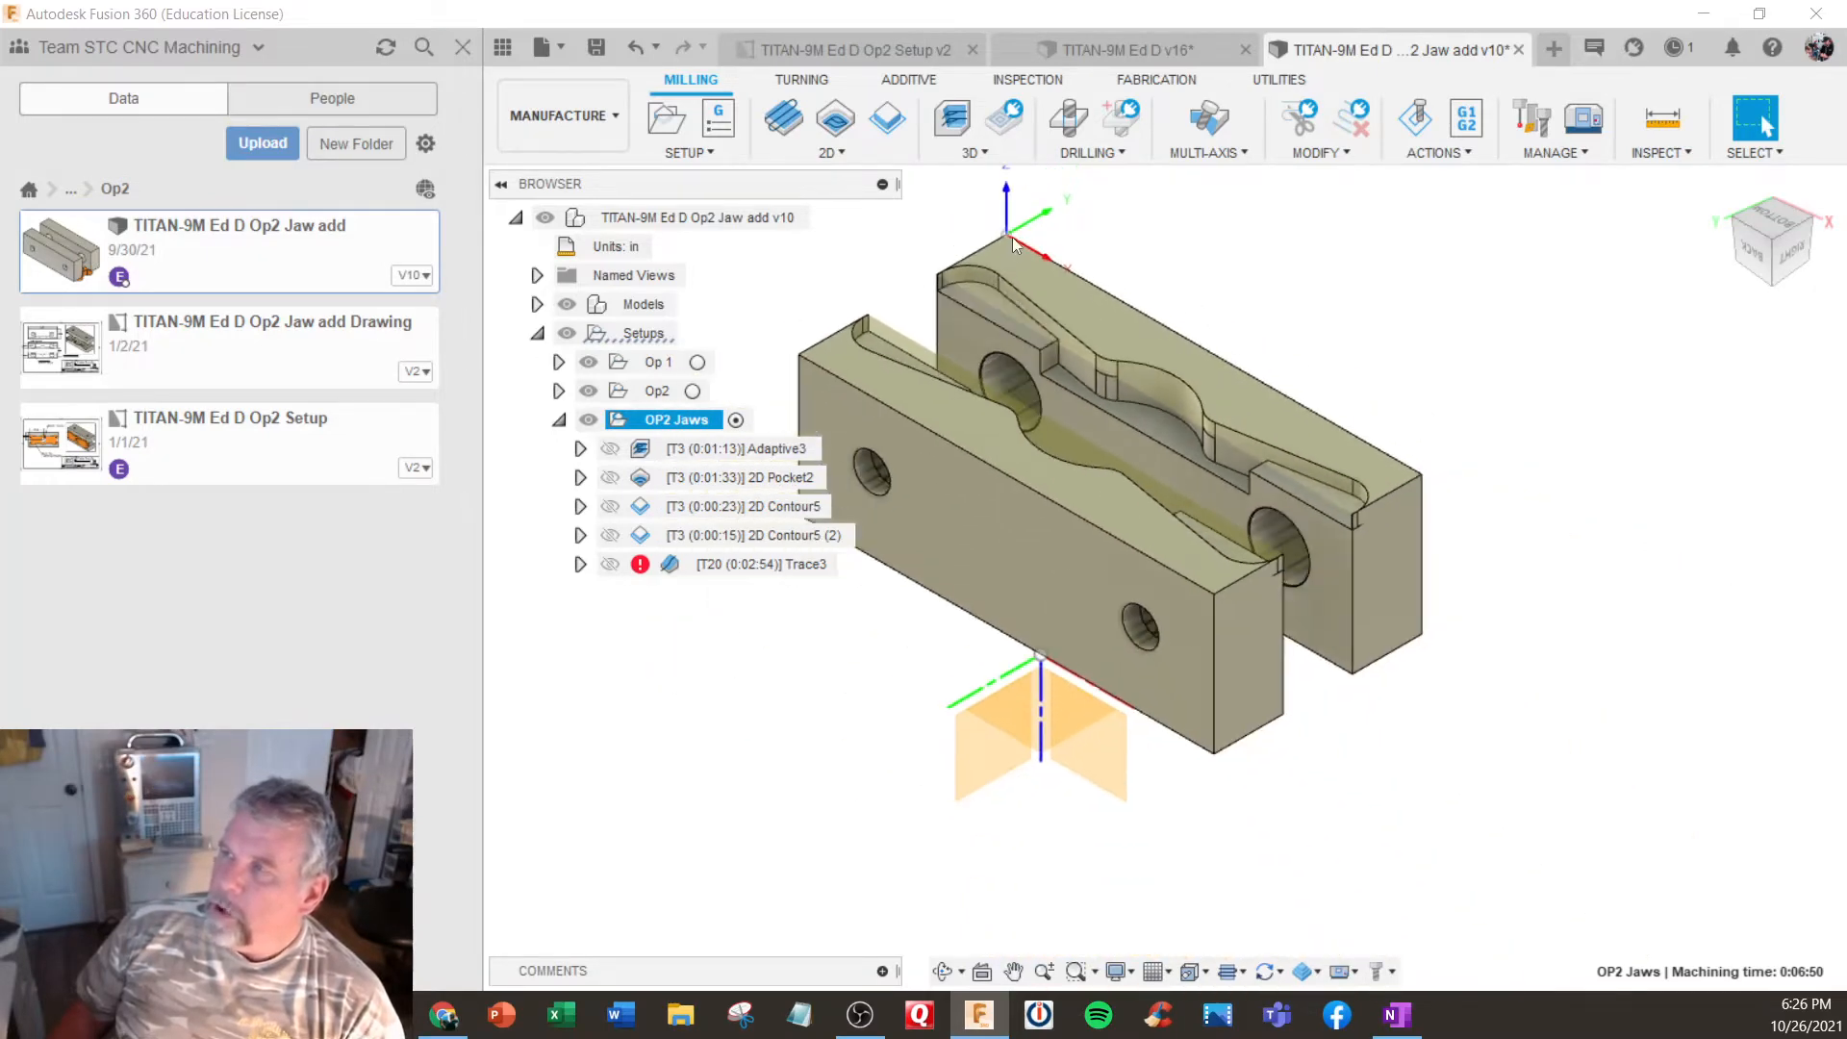
pyautogui.keyDown('shift'); pyautogui.moveTo(1160, 547); pyautogui.dragTo(1224, 527, button='middle'); pyautogui.keyUp('shift')
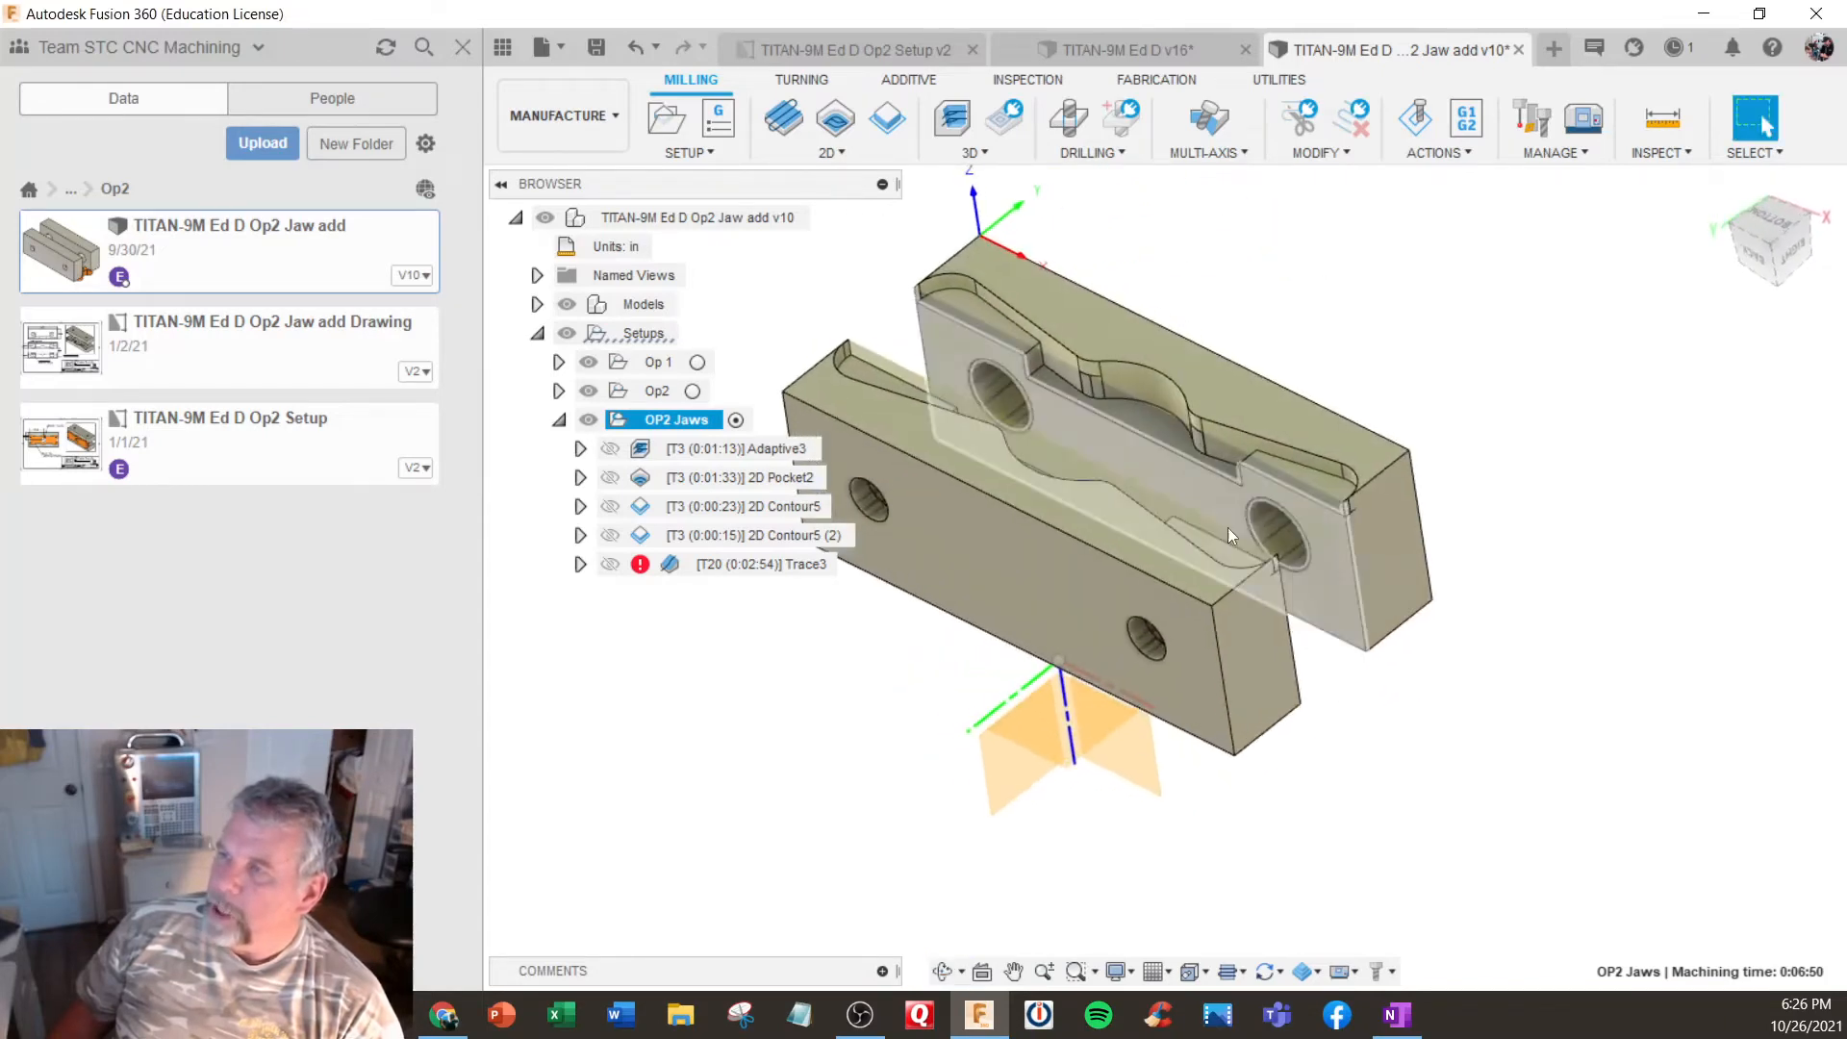
# - Activate the Op2 setup, show its operations, and regenerate its out-of-date toolpaths
pyautogui.click(655, 392)
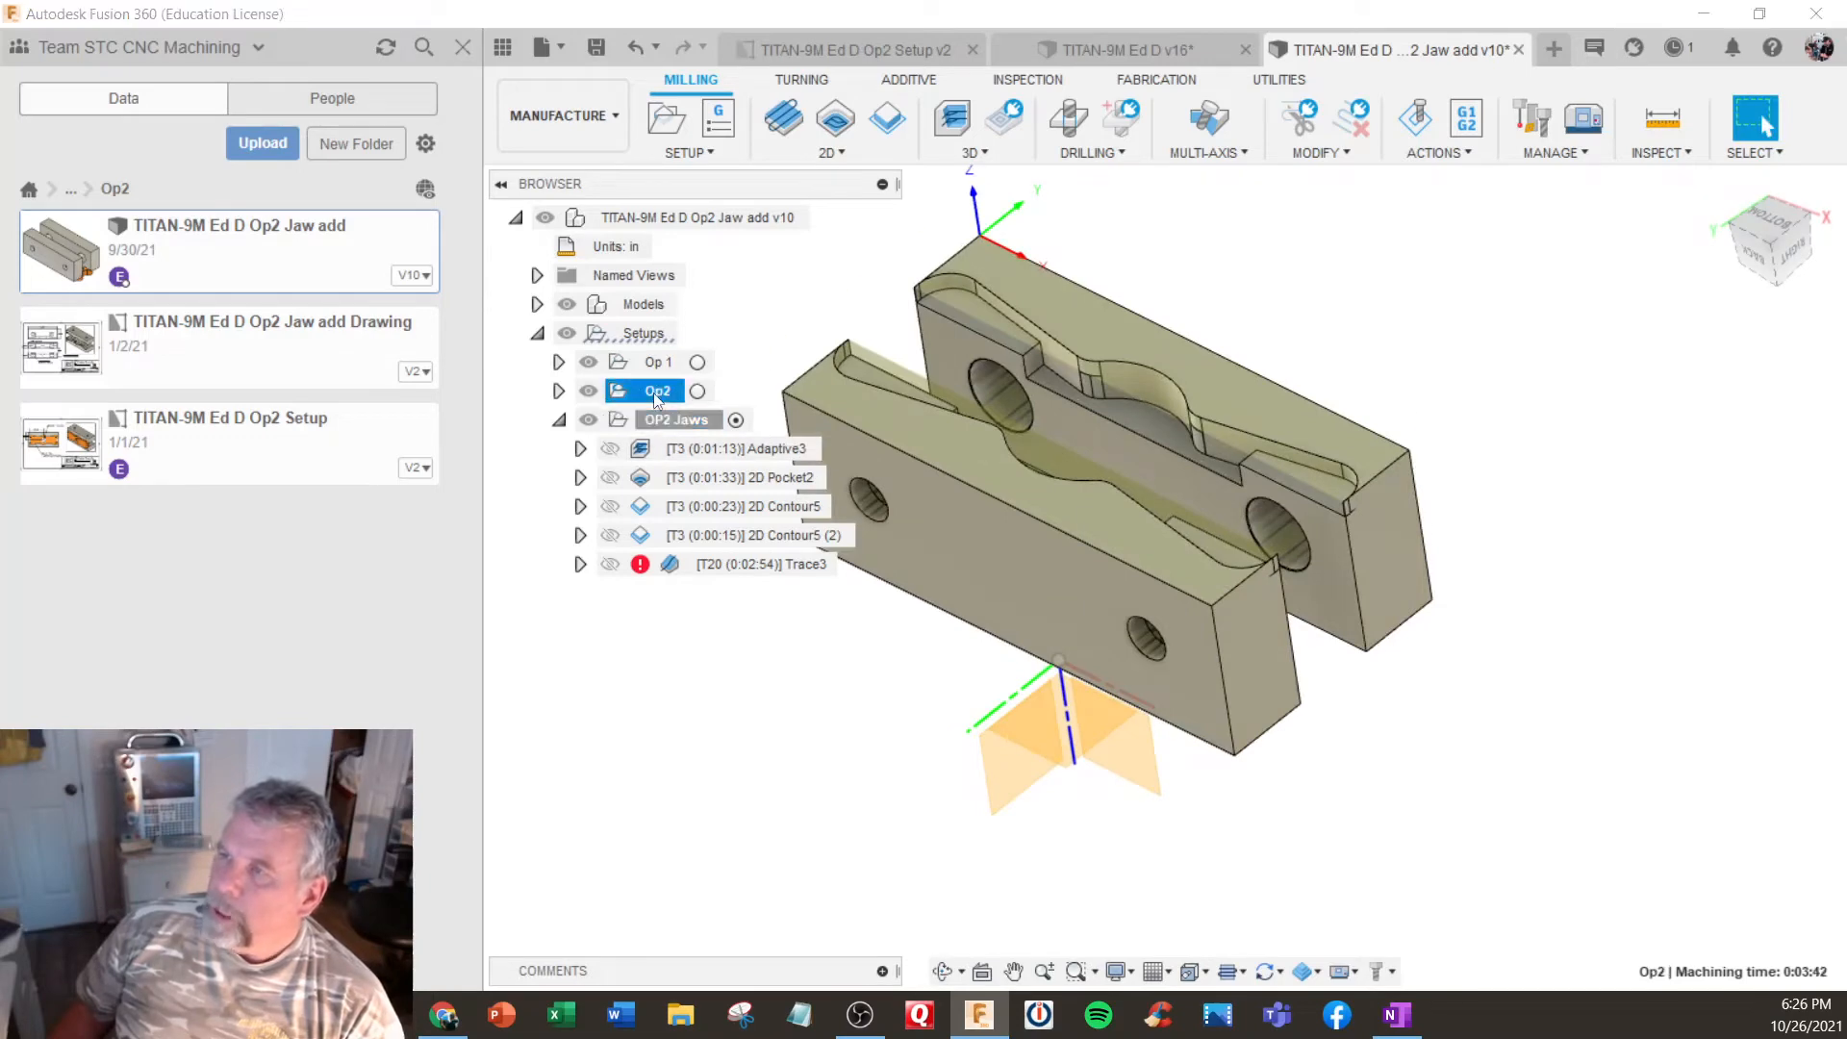
pyautogui.click(698, 392)
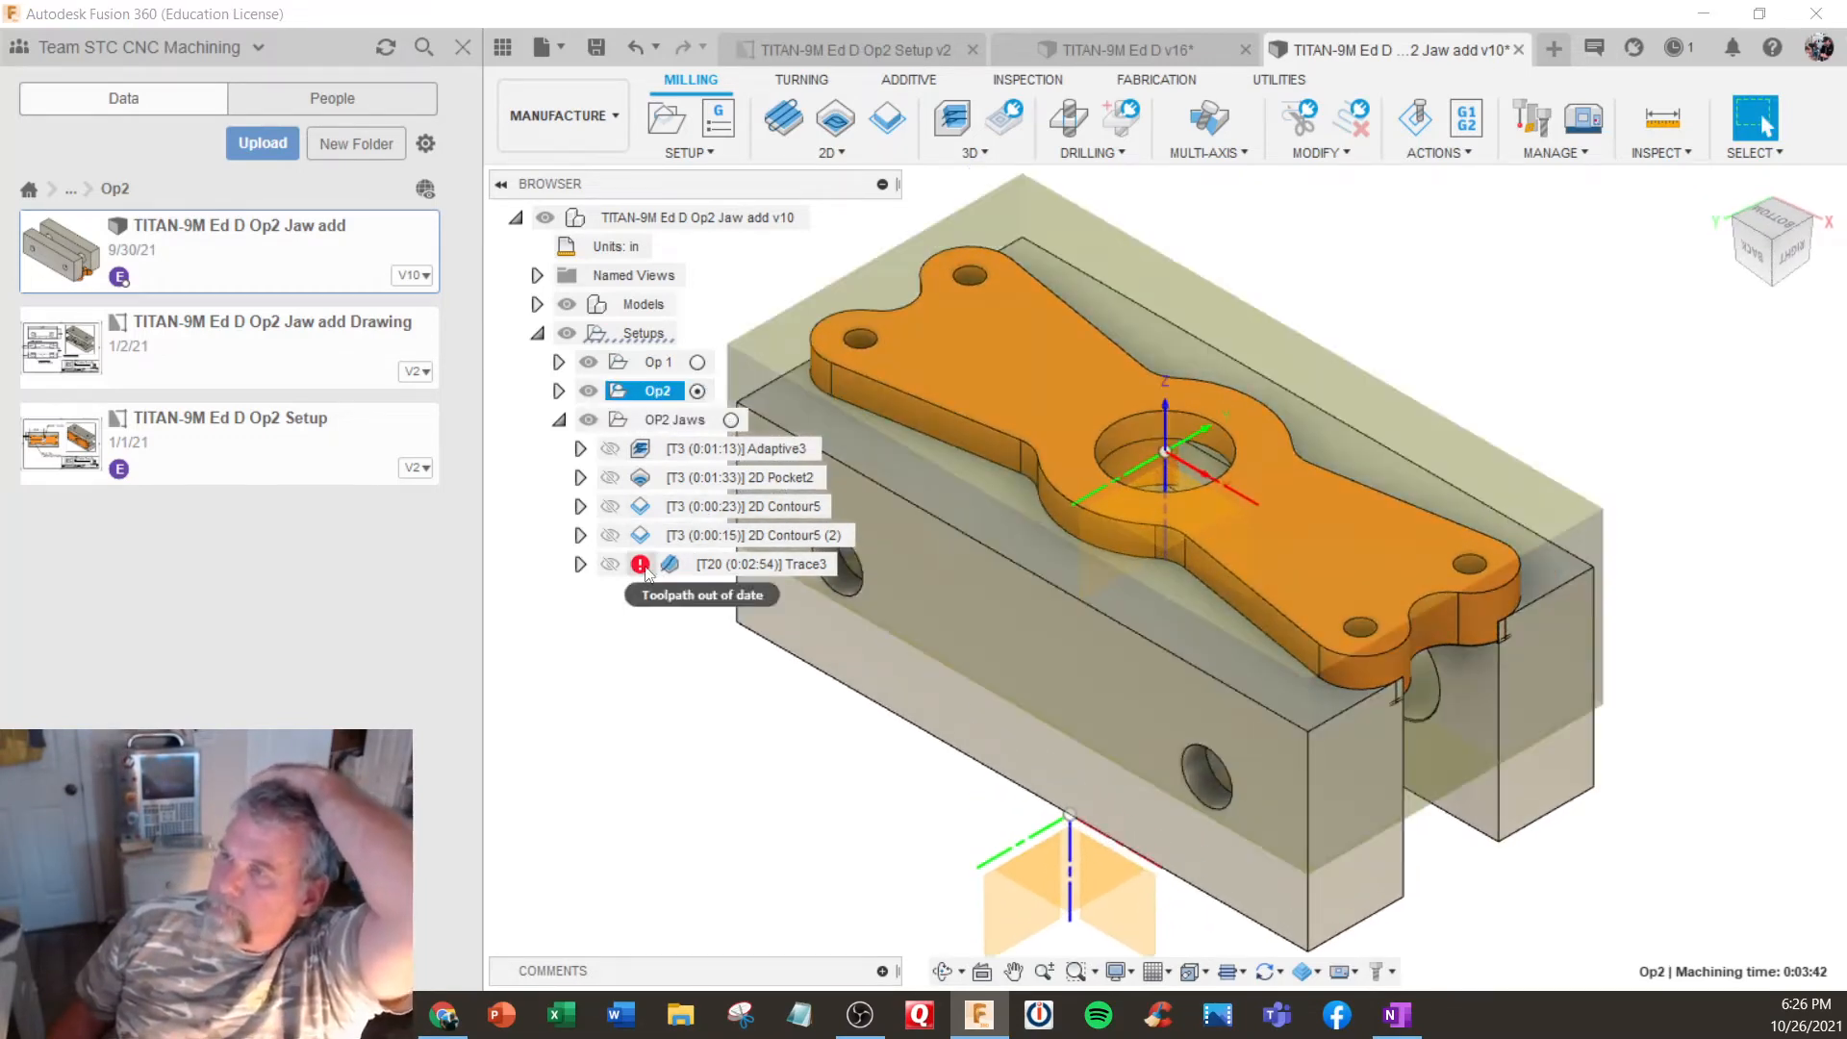
pyautogui.click(559, 419)
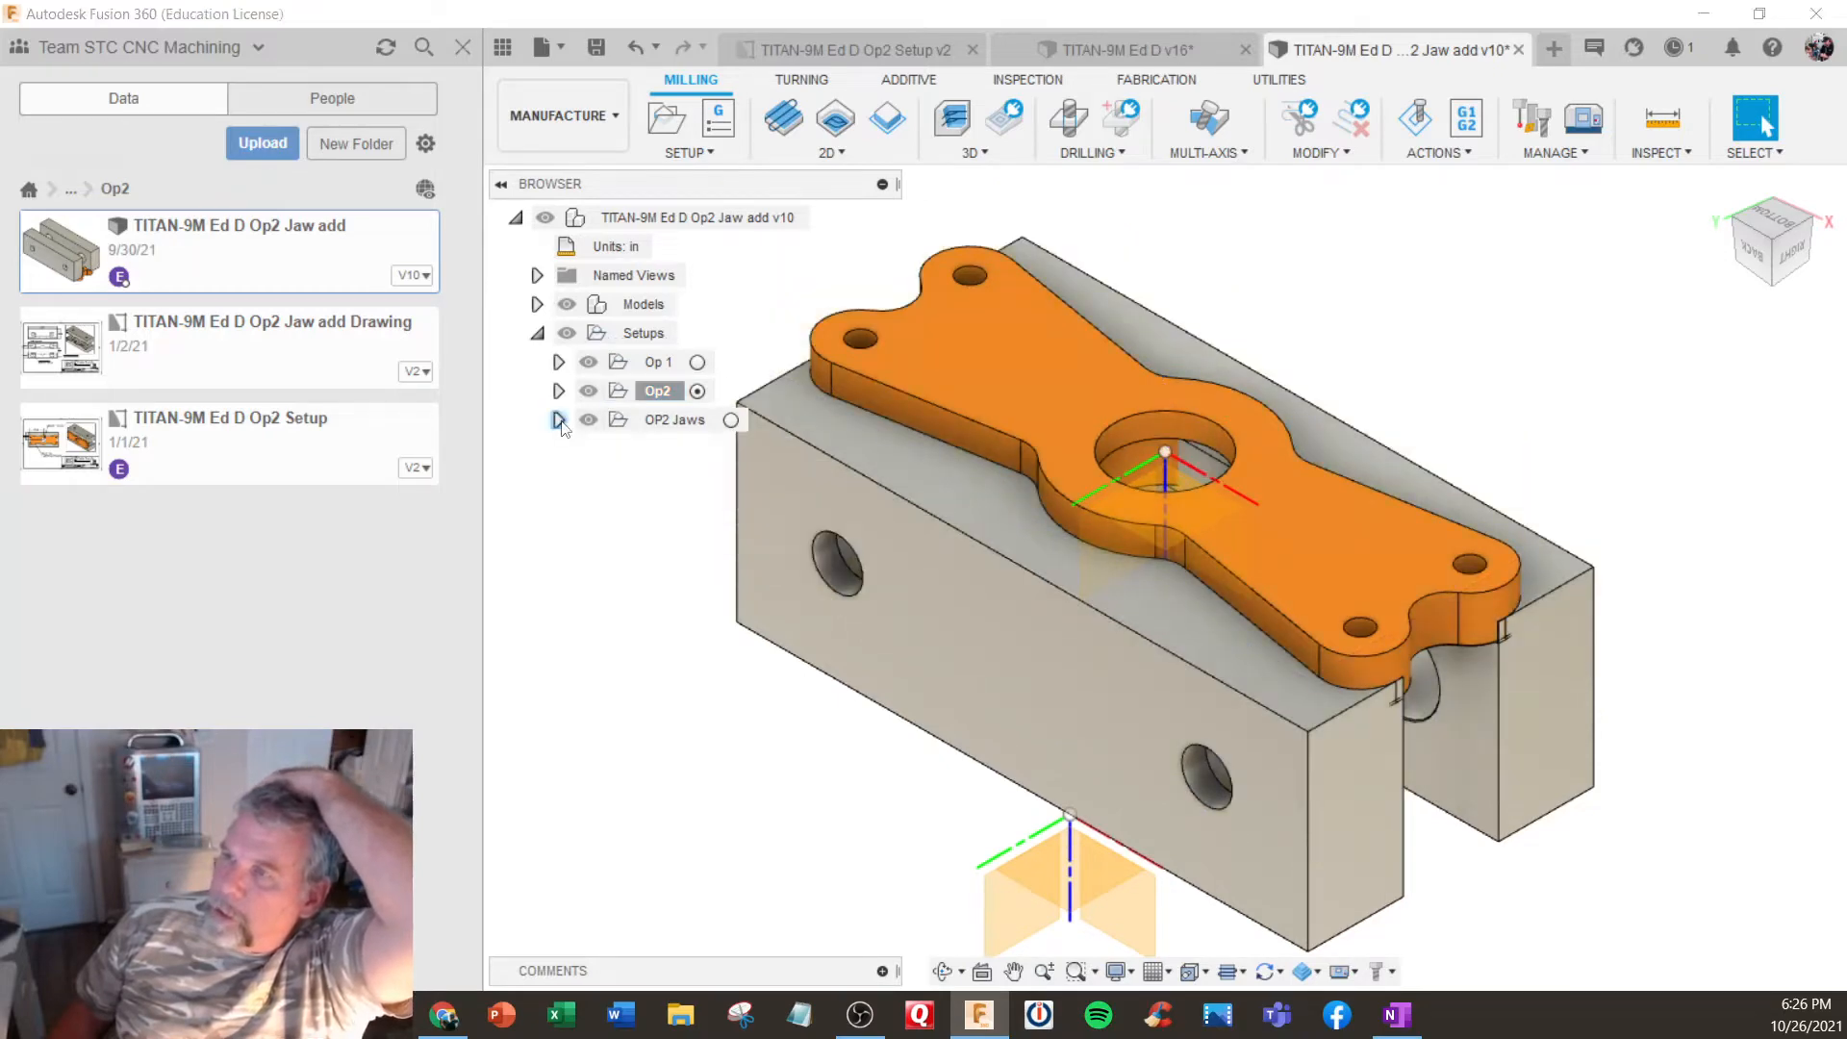
pyautogui.click(559, 391)
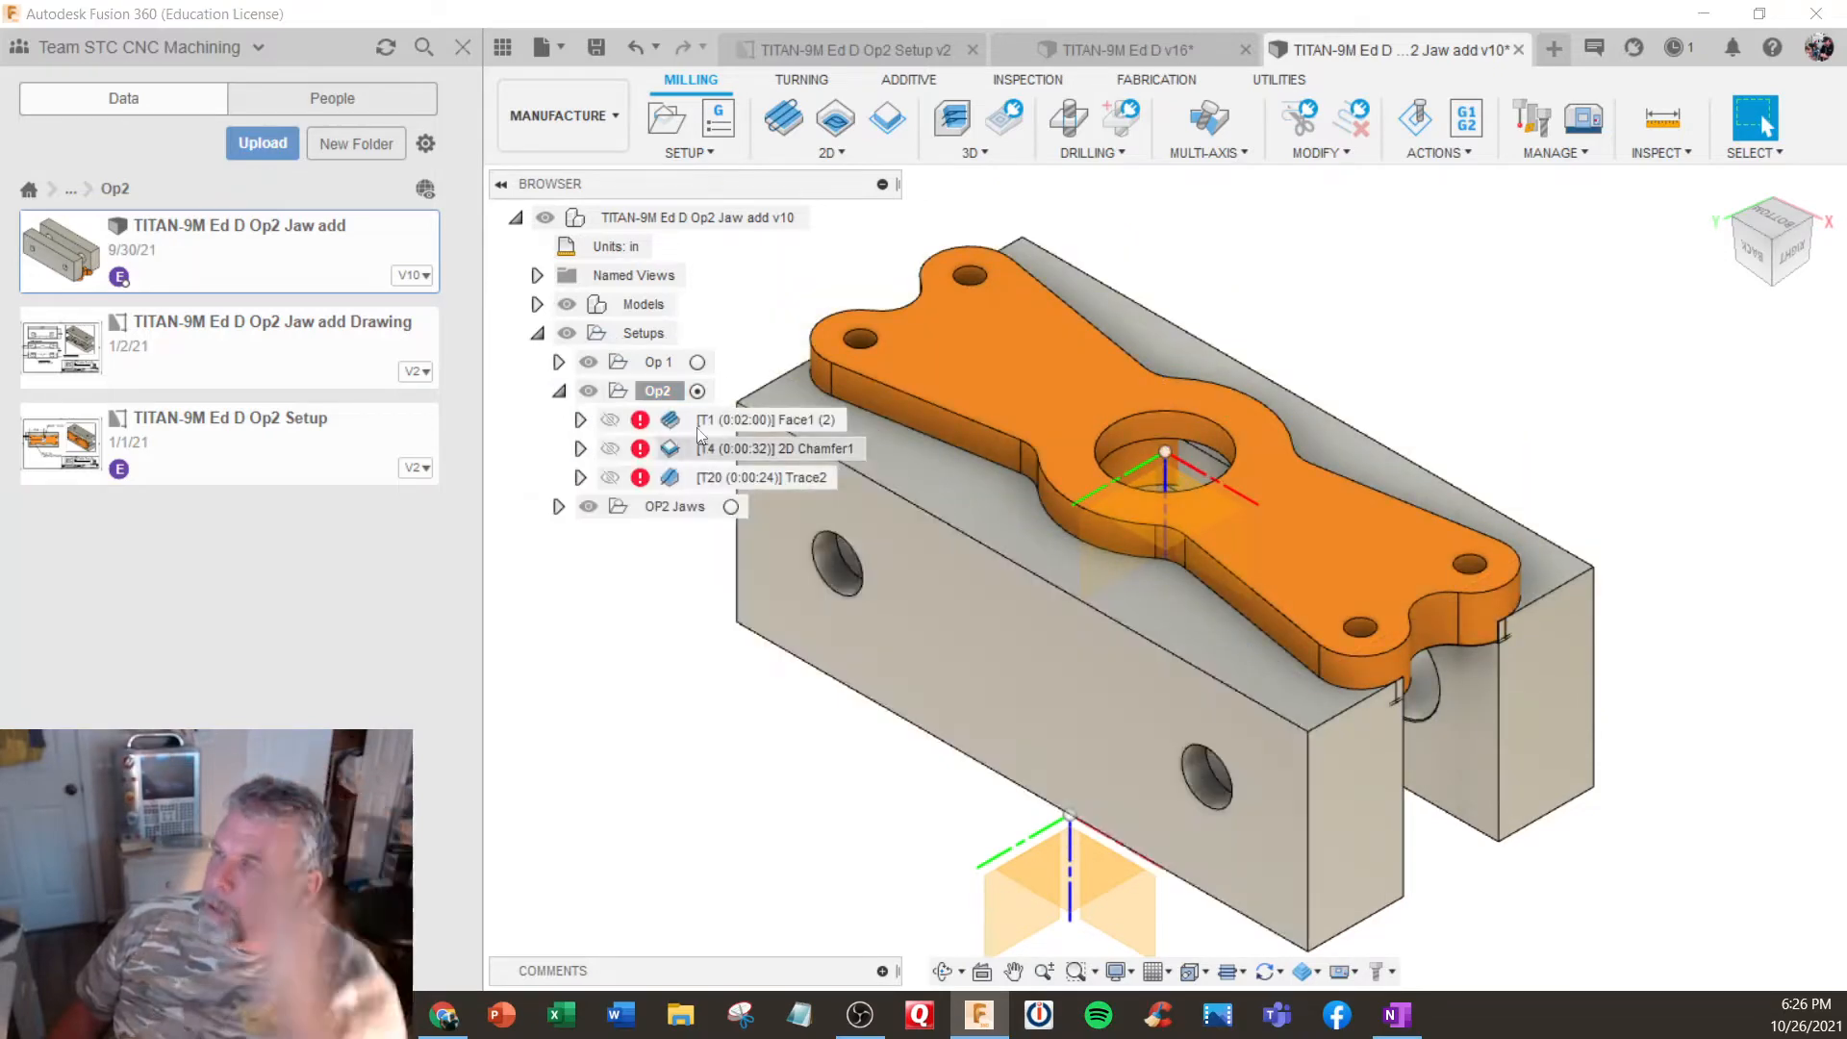
pyautogui.rightClick(661, 391)
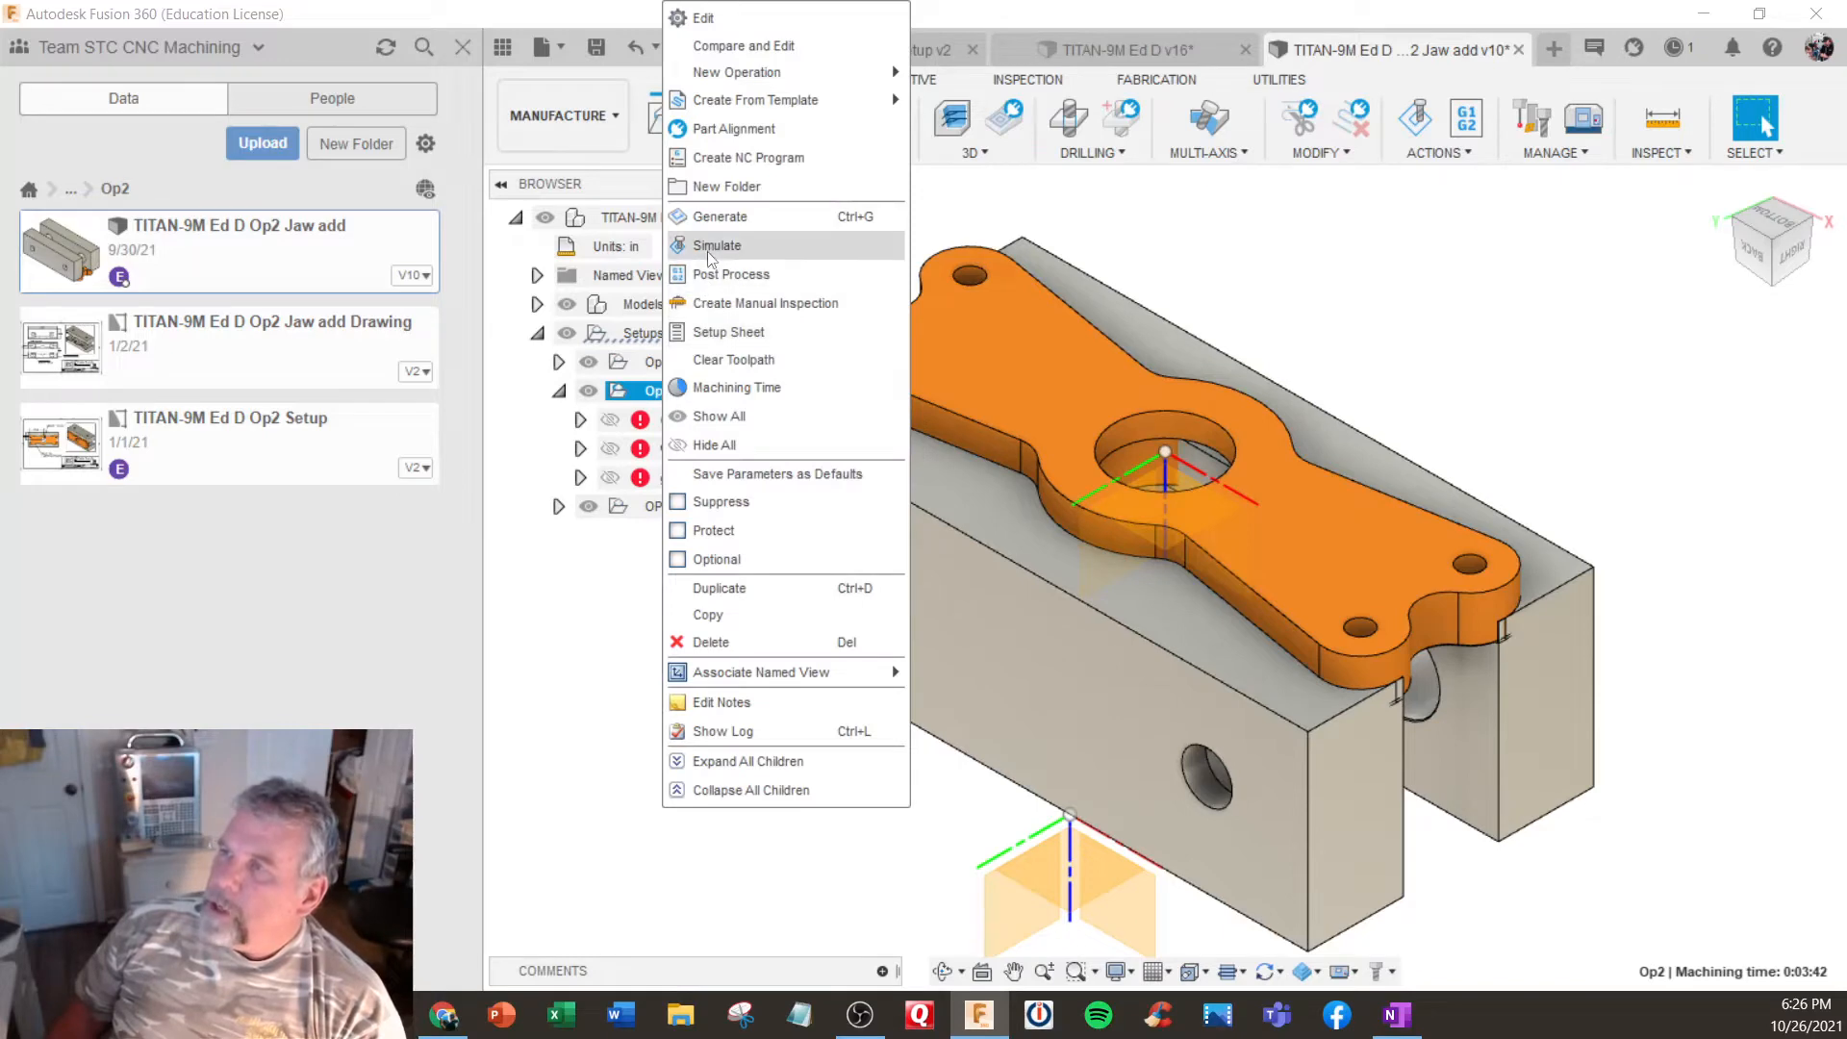
pyautogui.click(714, 223)
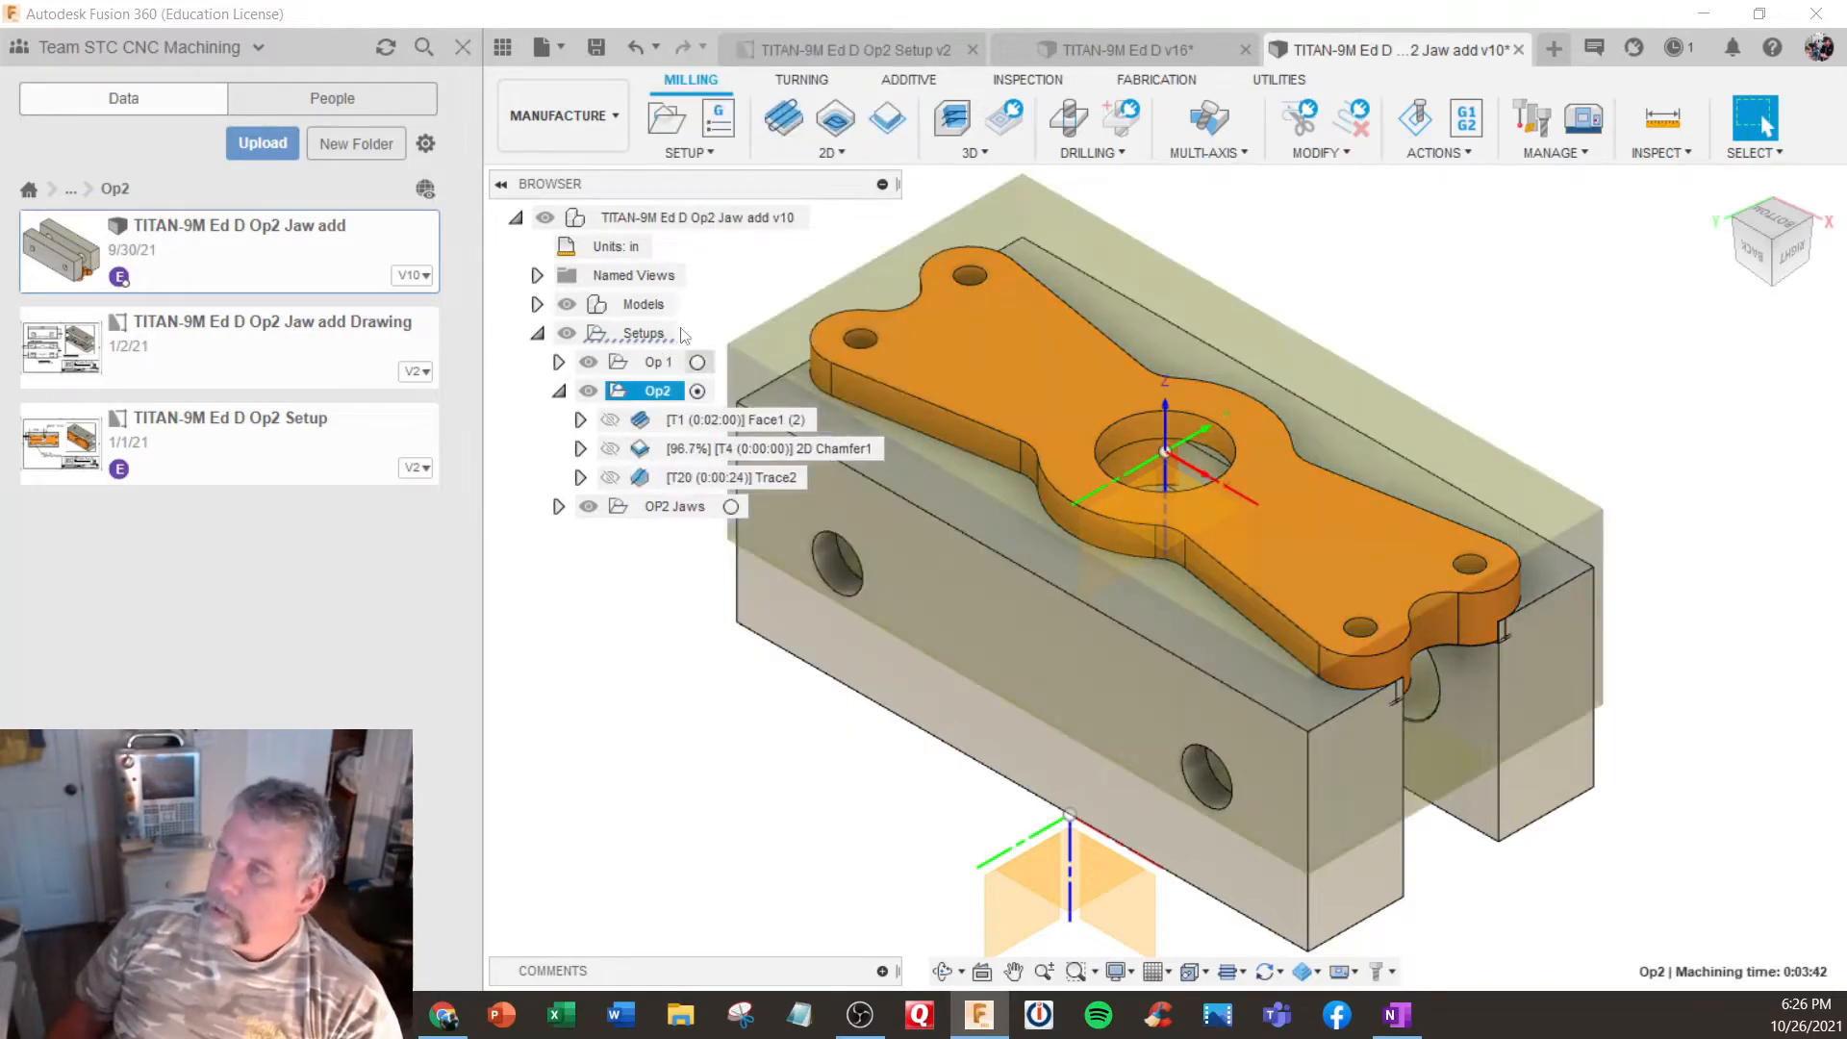
# - Hide the project data list and examine the Op2 part, its stock box and work origin in the soft jaws
pyautogui.click(462, 49)
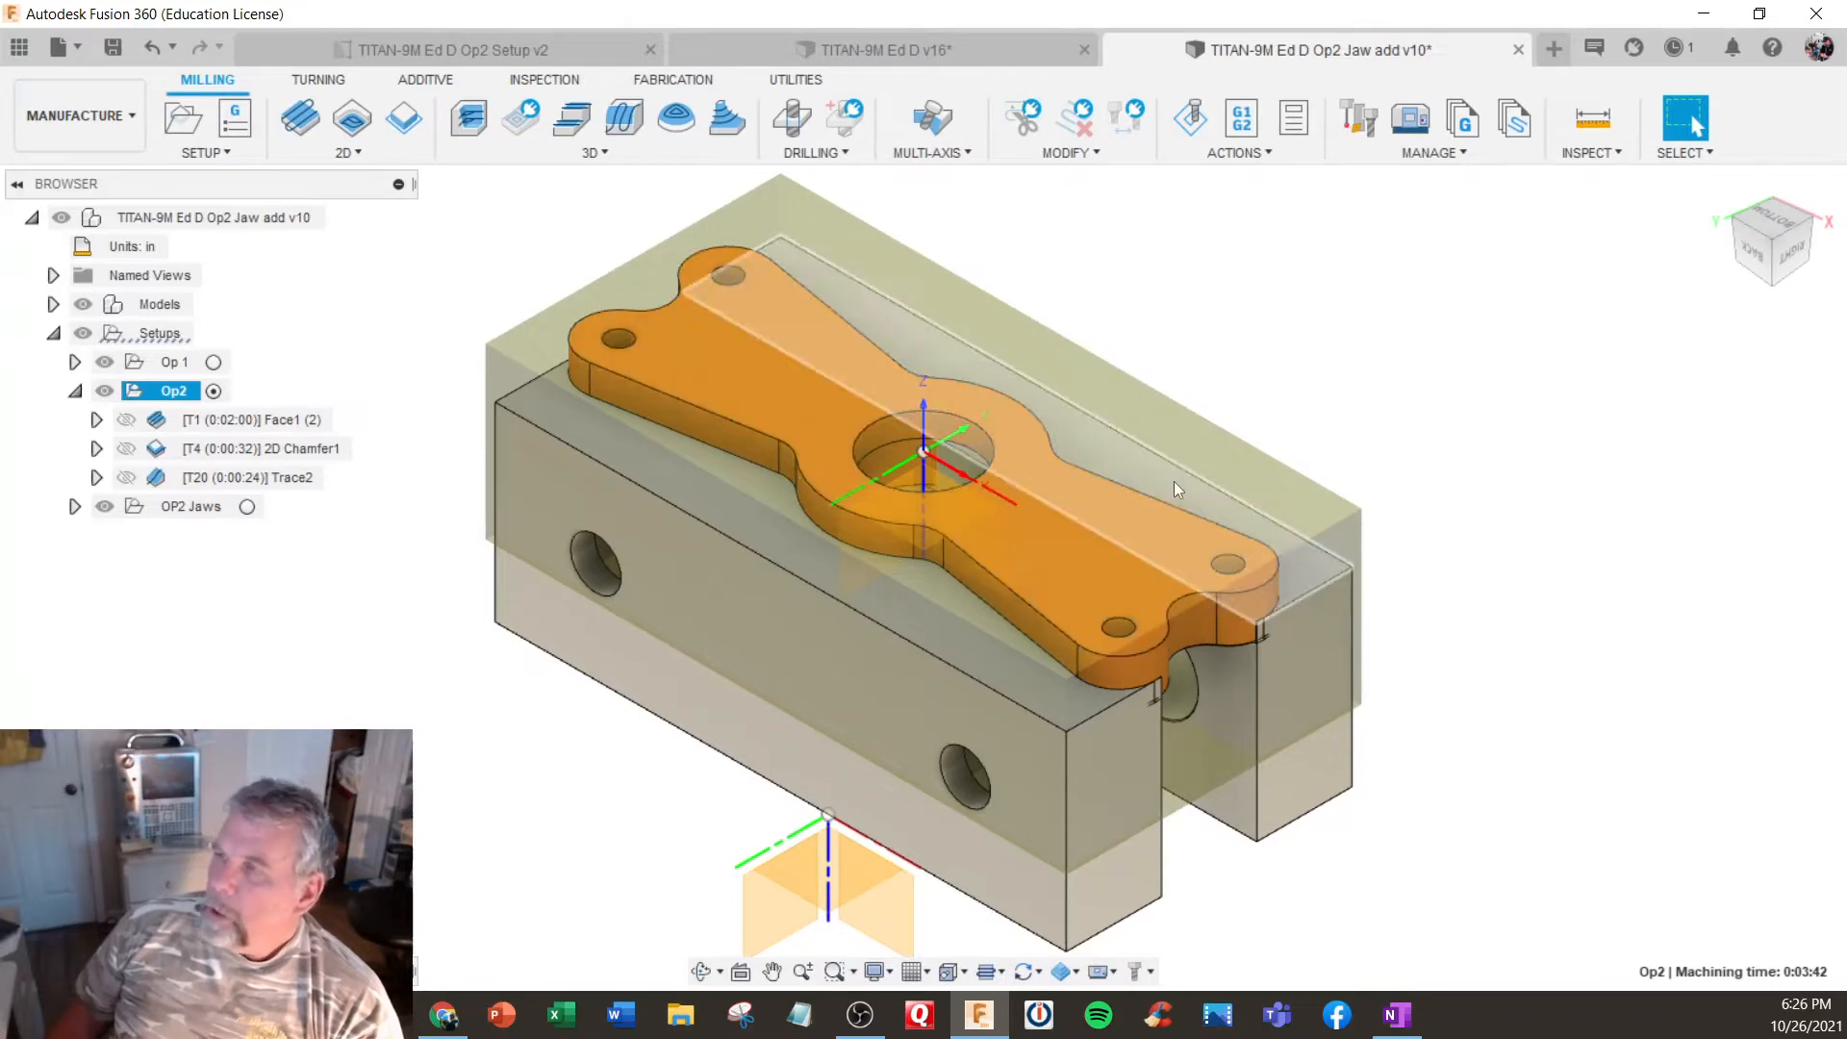
pyautogui.keyDown('shift'); pyautogui.moveTo(1174, 480); pyautogui.dragTo(1137, 387, button='middle'); pyautogui.keyUp('shift')
pyautogui.keyDown('shift'); pyautogui.moveTo(1084, 481); pyautogui.dragTo(1140, 580, button='middle'); pyautogui.keyUp('shift')
pyautogui.keyDown('shift'); pyautogui.moveTo(964, 441); pyautogui.dragTo(898, 484, button='middle'); pyautogui.keyUp('shift')
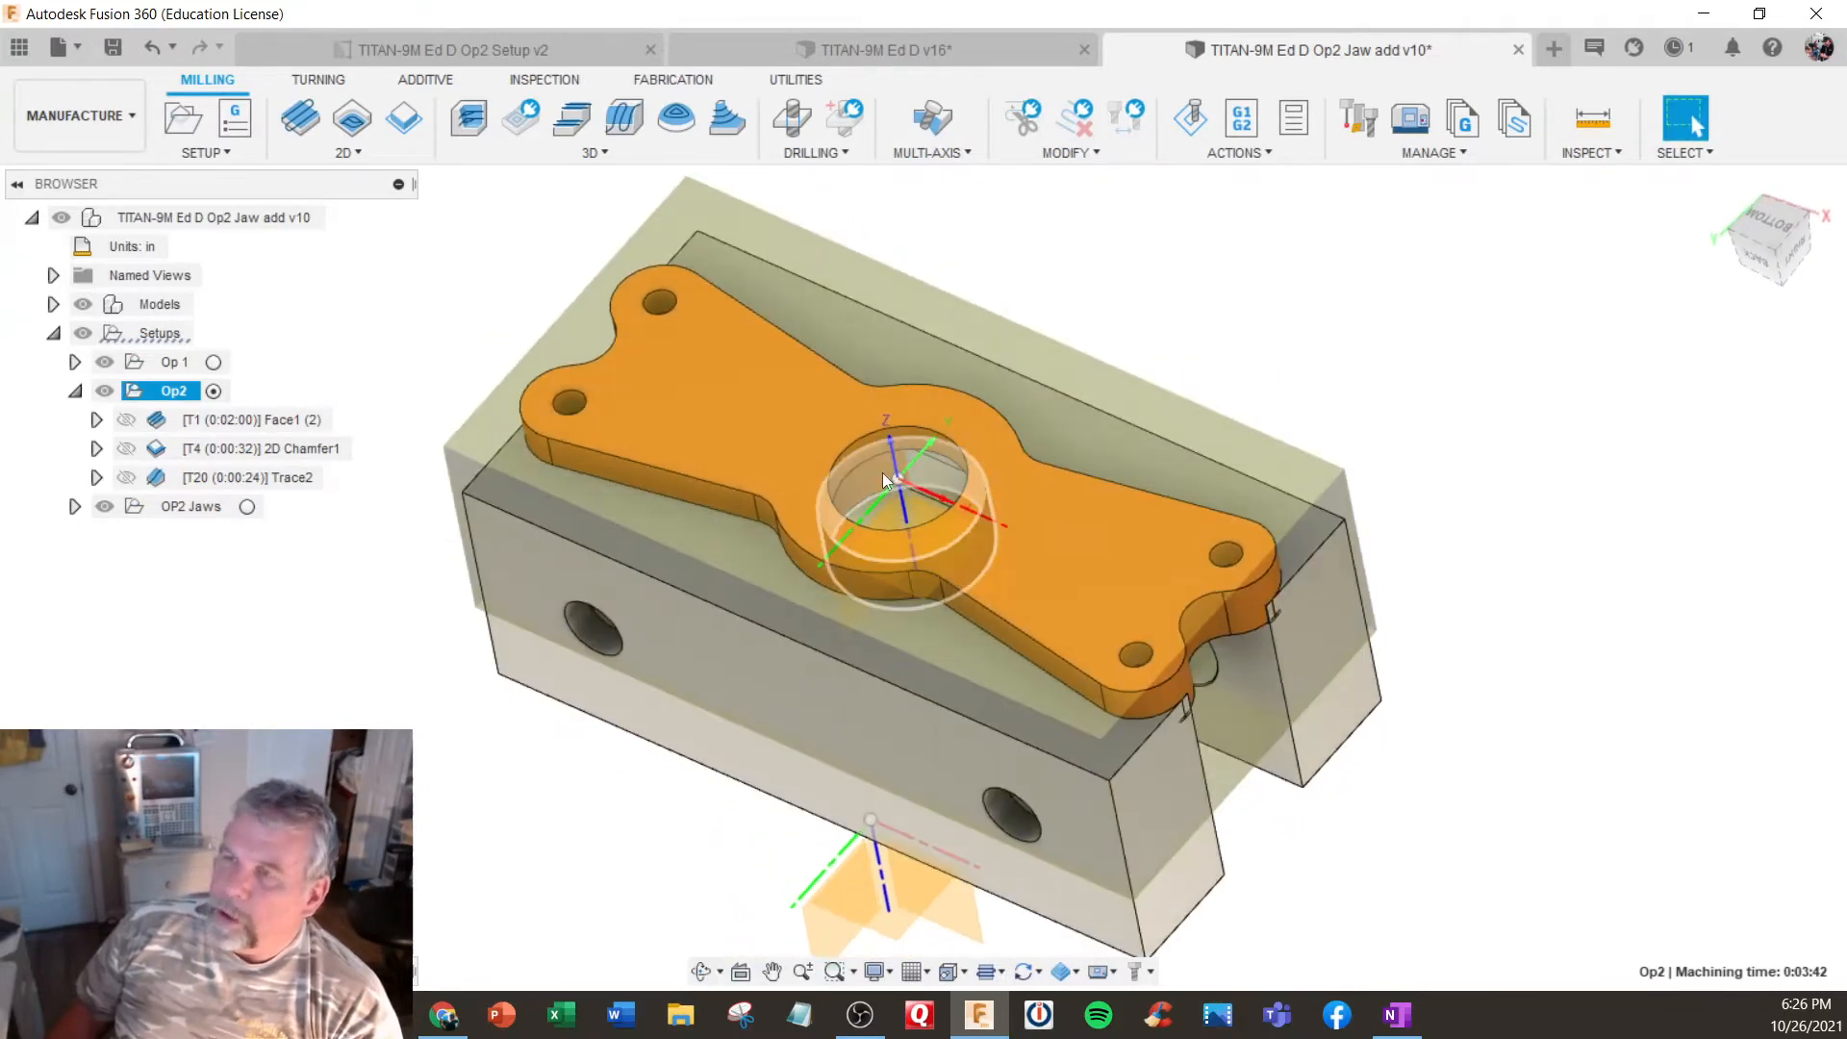
# - Edit the Op2 setup to take its stock from the preceding setup with Continue Rest Machining enabled, ignoring the warning
pyautogui.rightClick(197, 399)
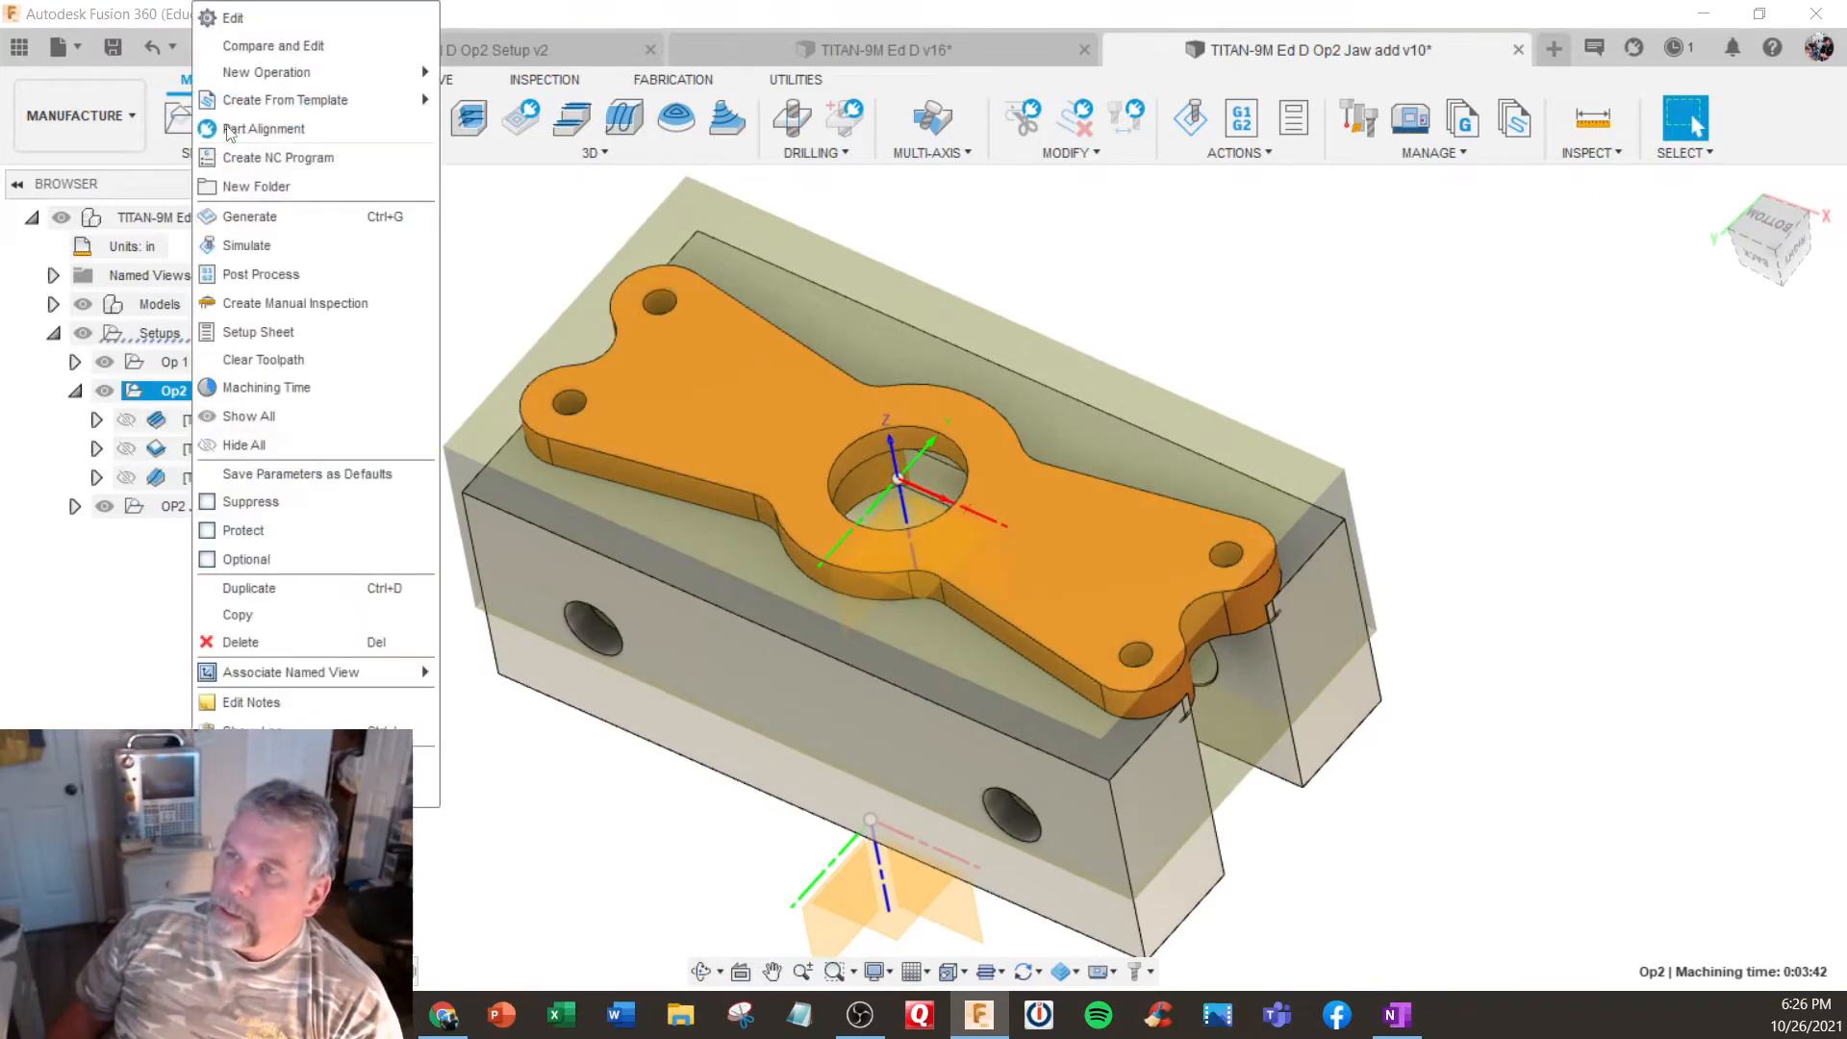
pyautogui.click(341, 40)
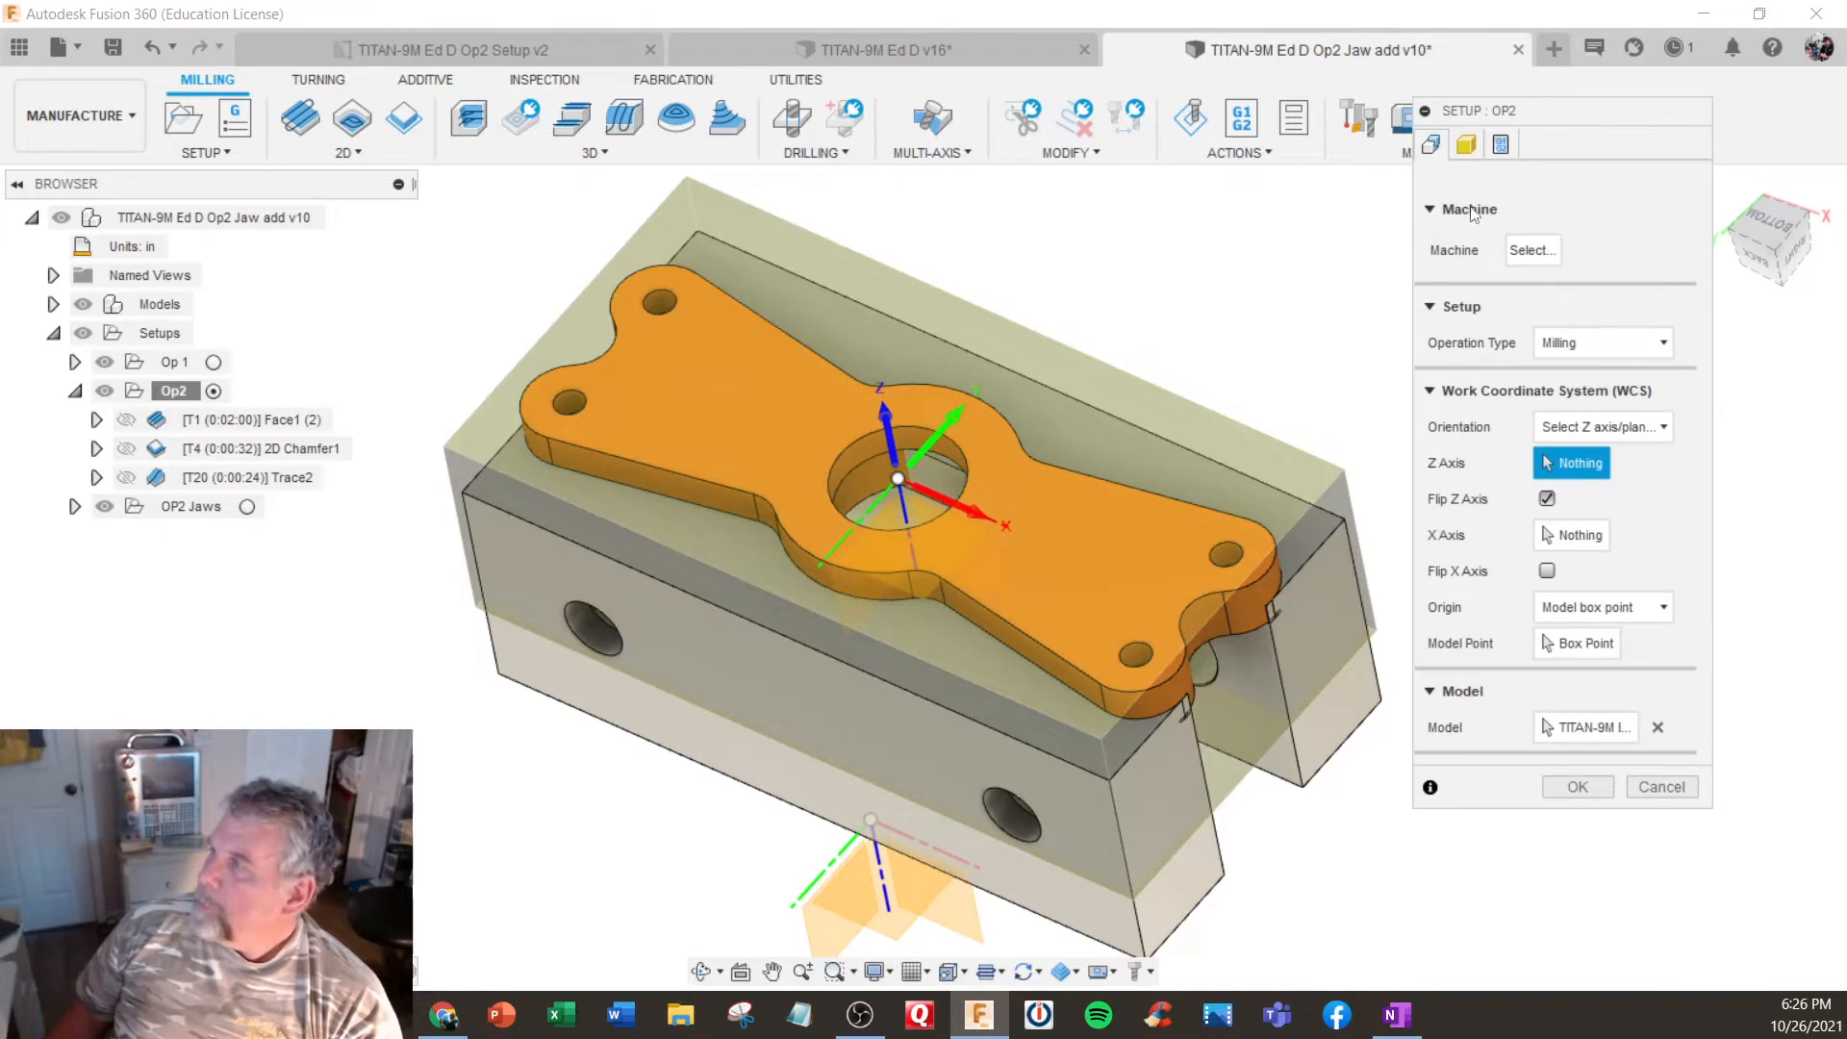
pyautogui.click(1465, 146)
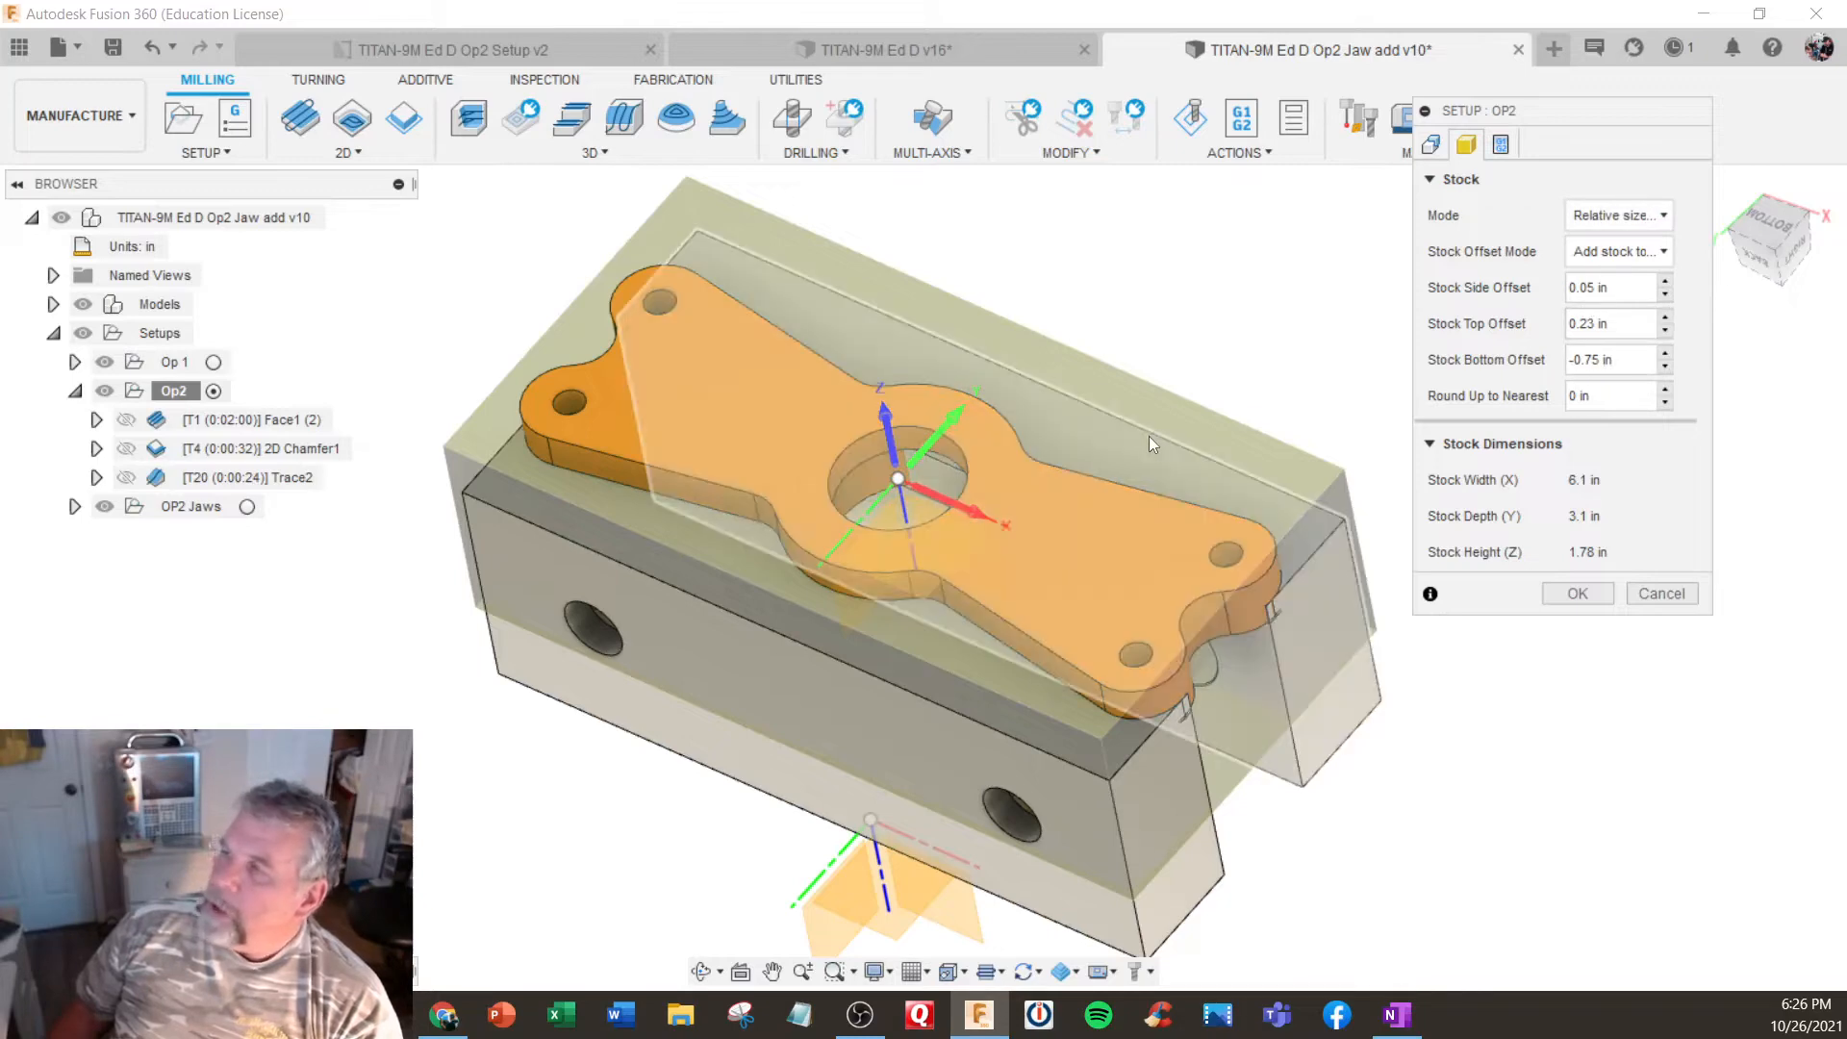
pyautogui.keyDown('shift'); pyautogui.moveTo(1148, 436); pyautogui.dragTo(1162, 400, button='middle'); pyautogui.keyUp('shift')
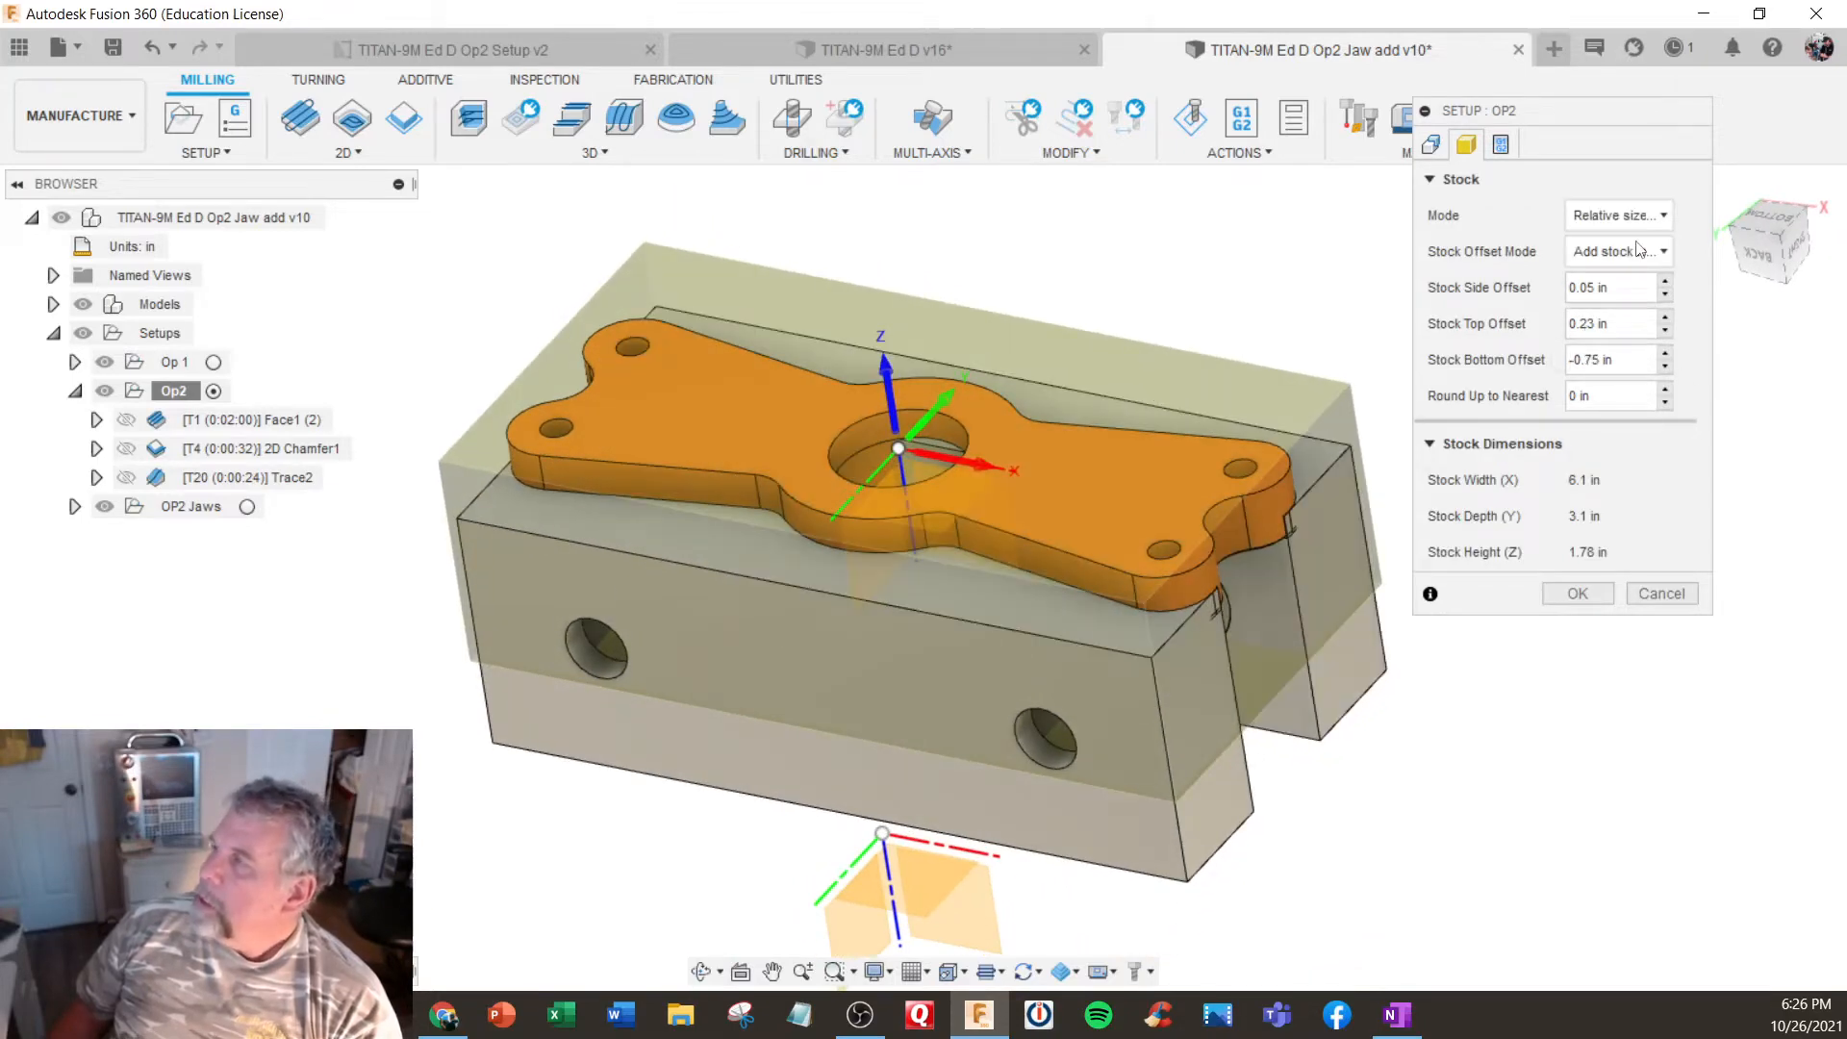
pyautogui.click(1619, 216)
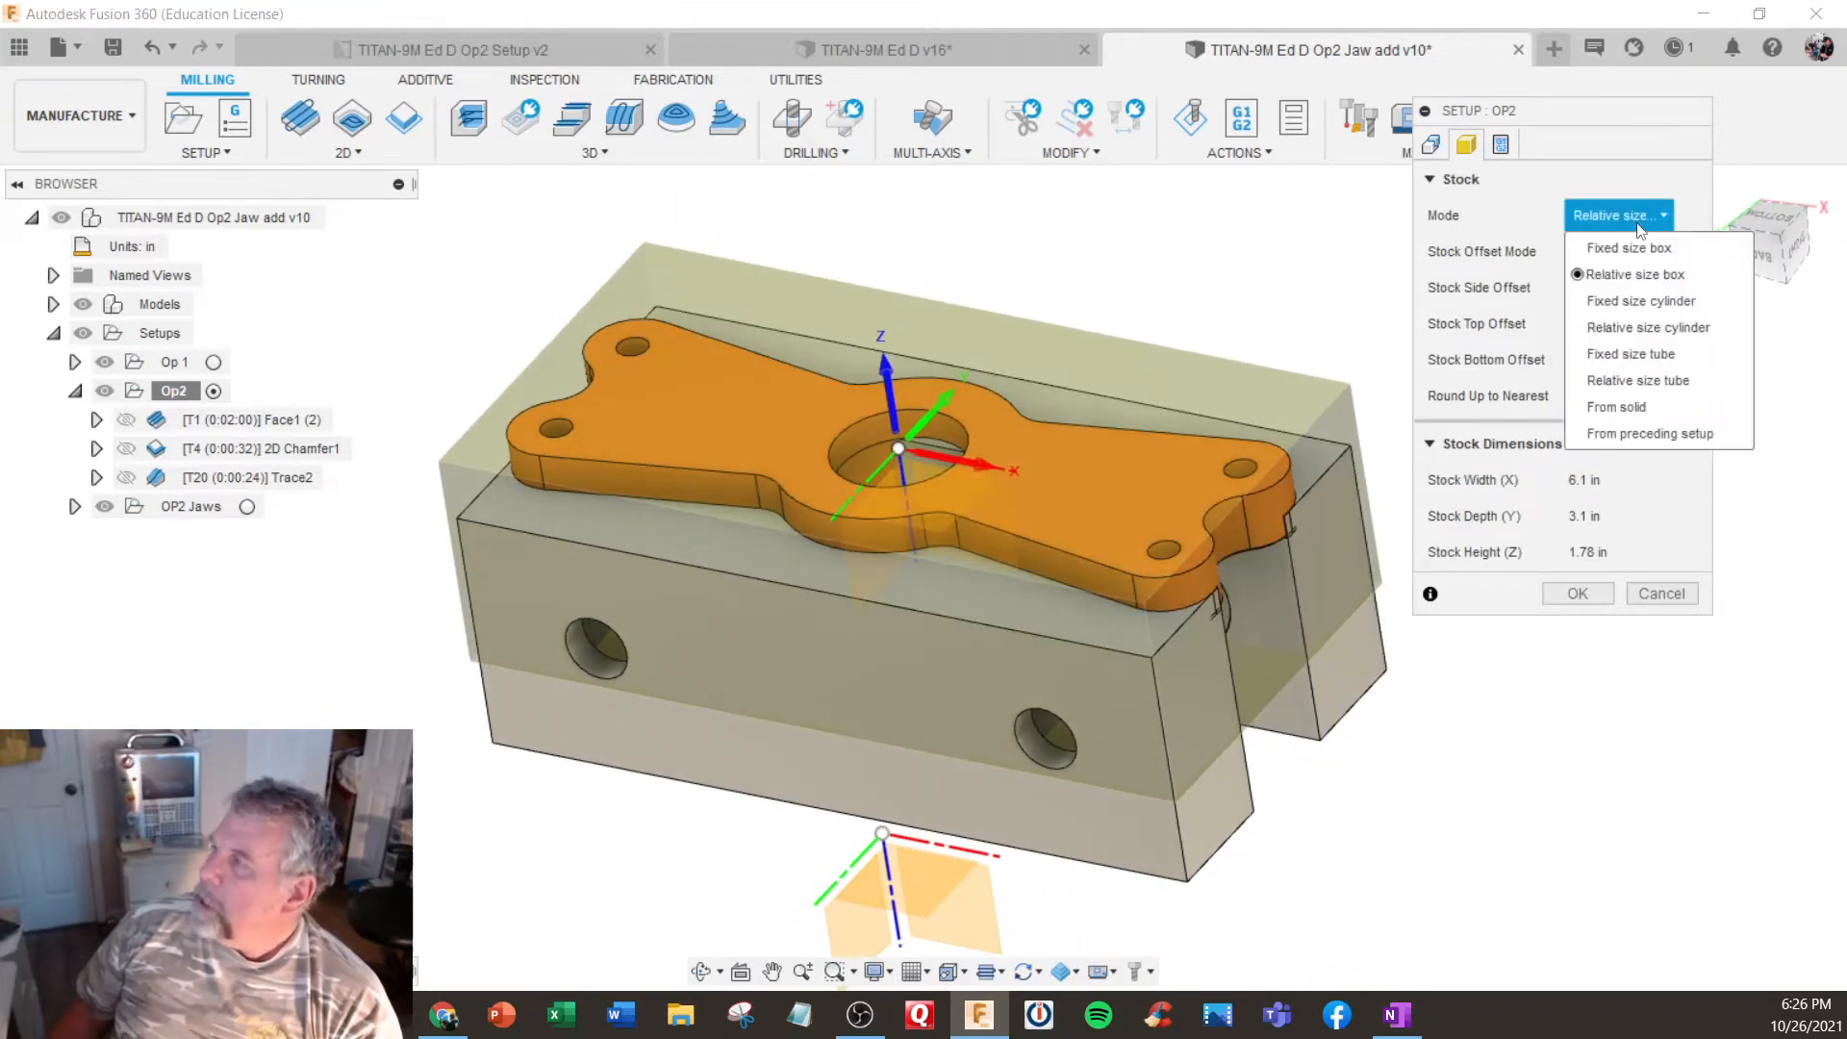
pyautogui.click(1607, 430)
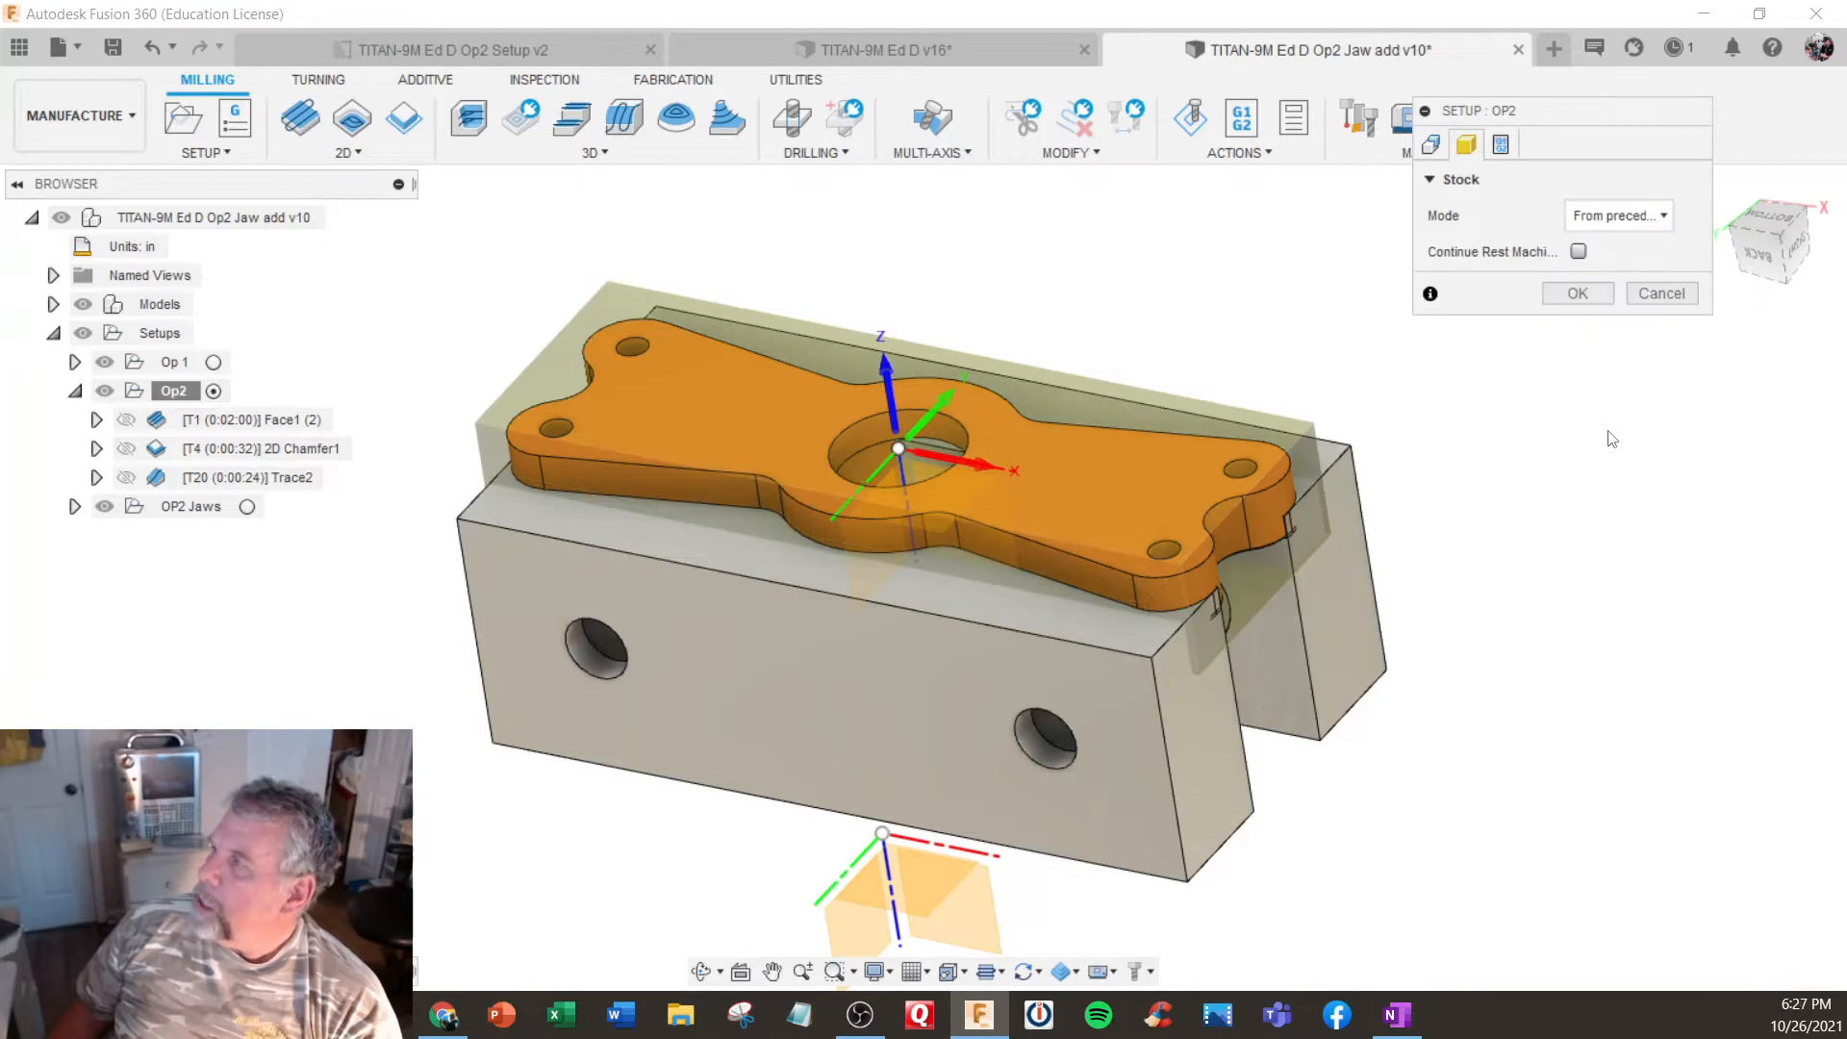
pyautogui.click(1579, 252)
pyautogui.click(1580, 293)
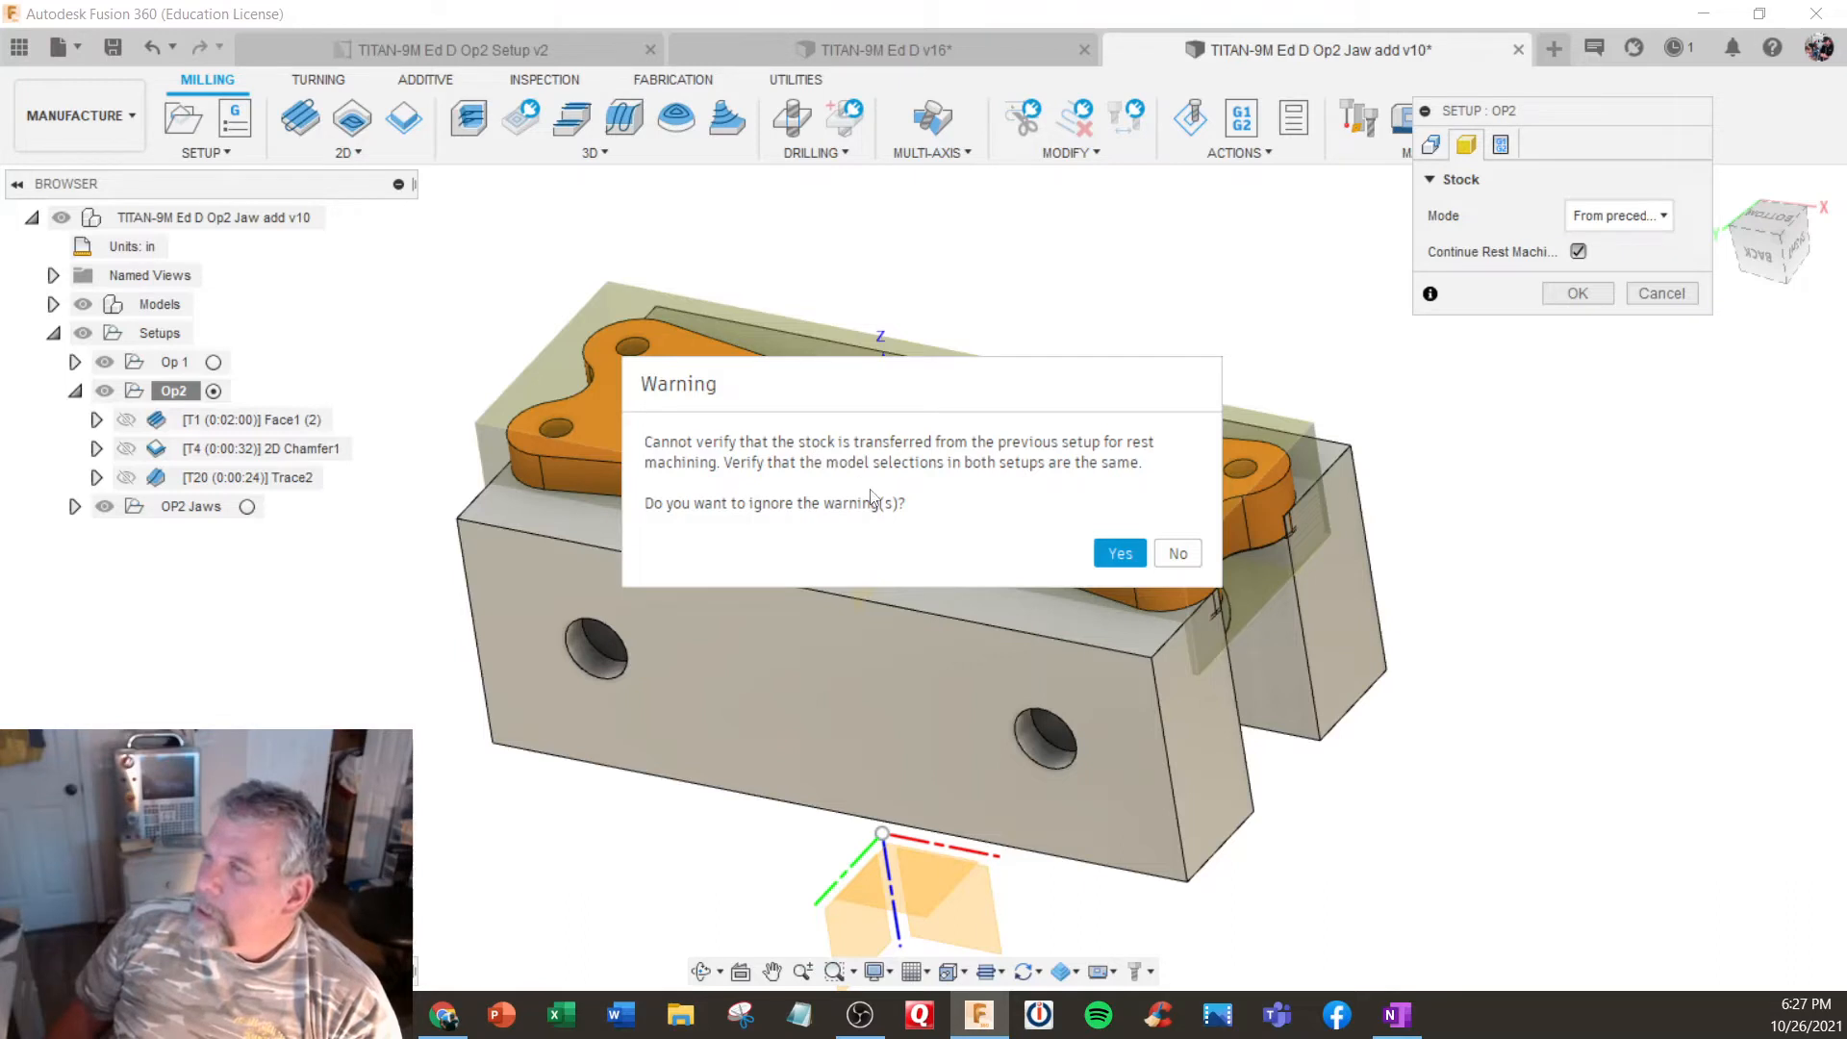
pyautogui.click(1106, 554)
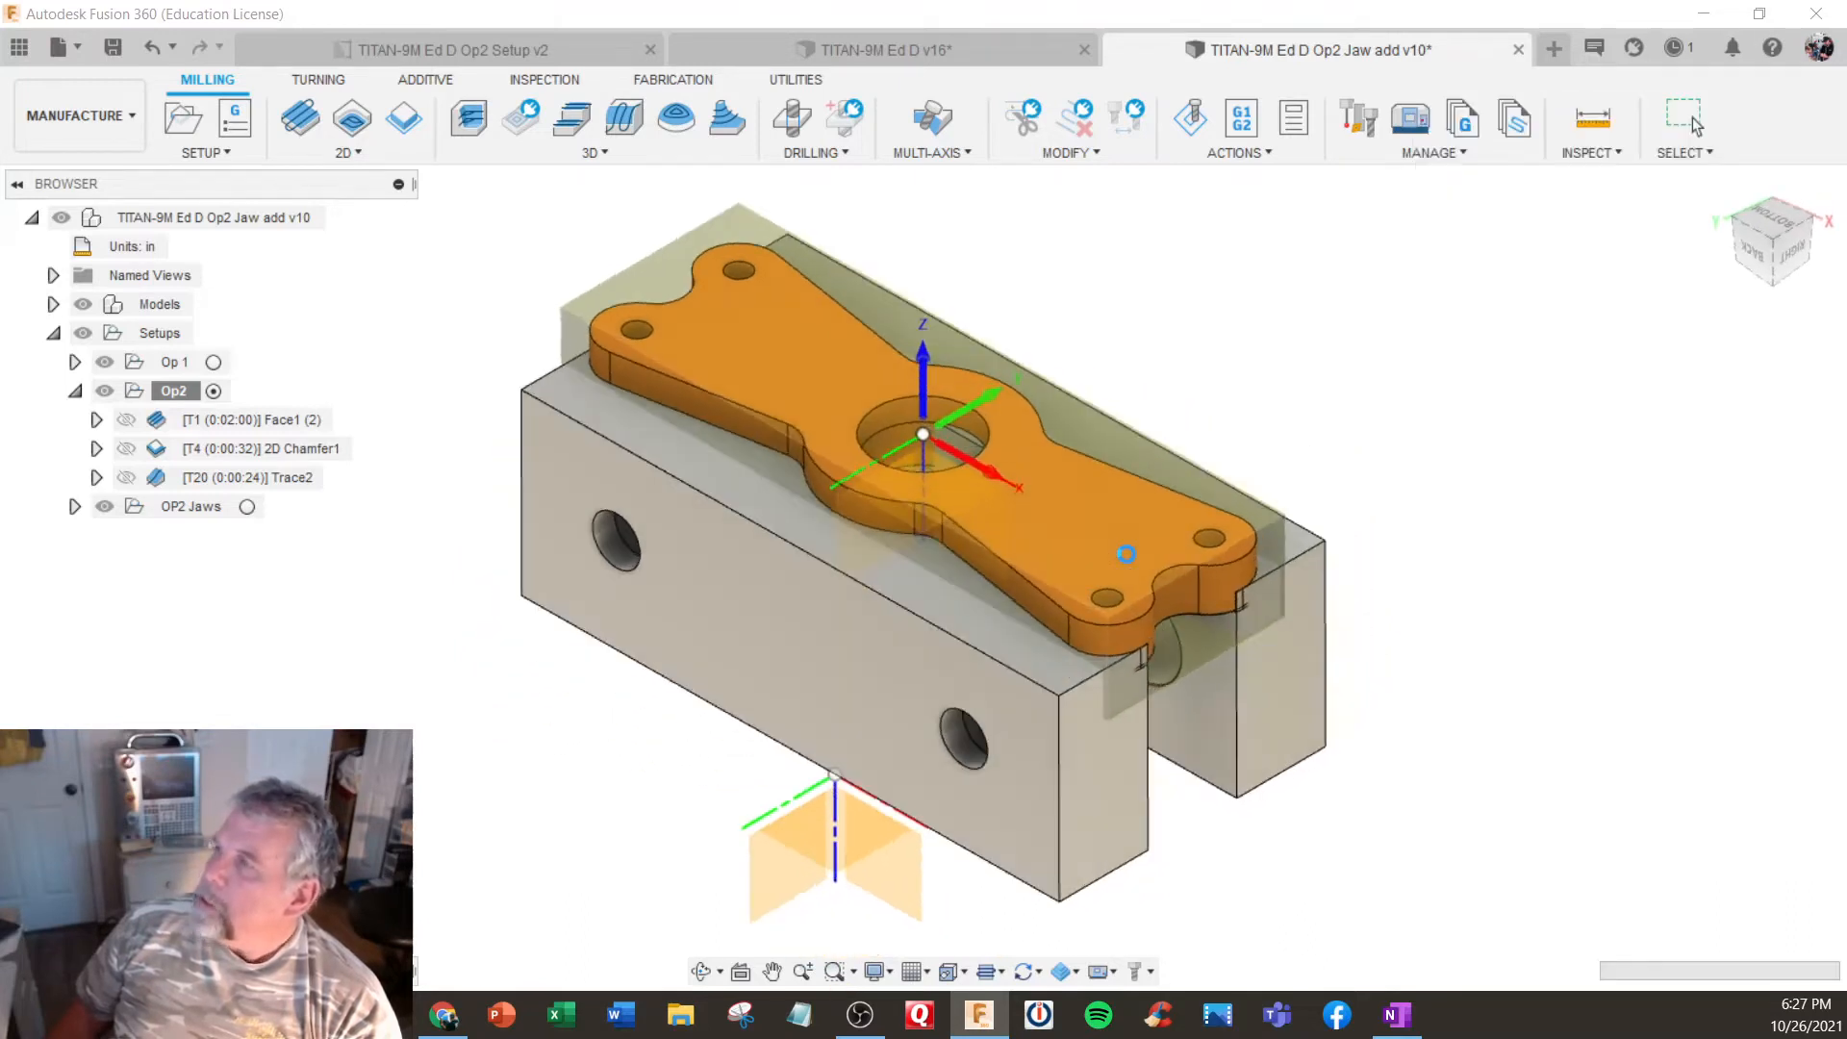
# - Regenerate the Op2 setup's toolpaths and read the warning log of the Face1 (2) operation
pyautogui.rightClick(179, 390)
pyautogui.click(245, 219)
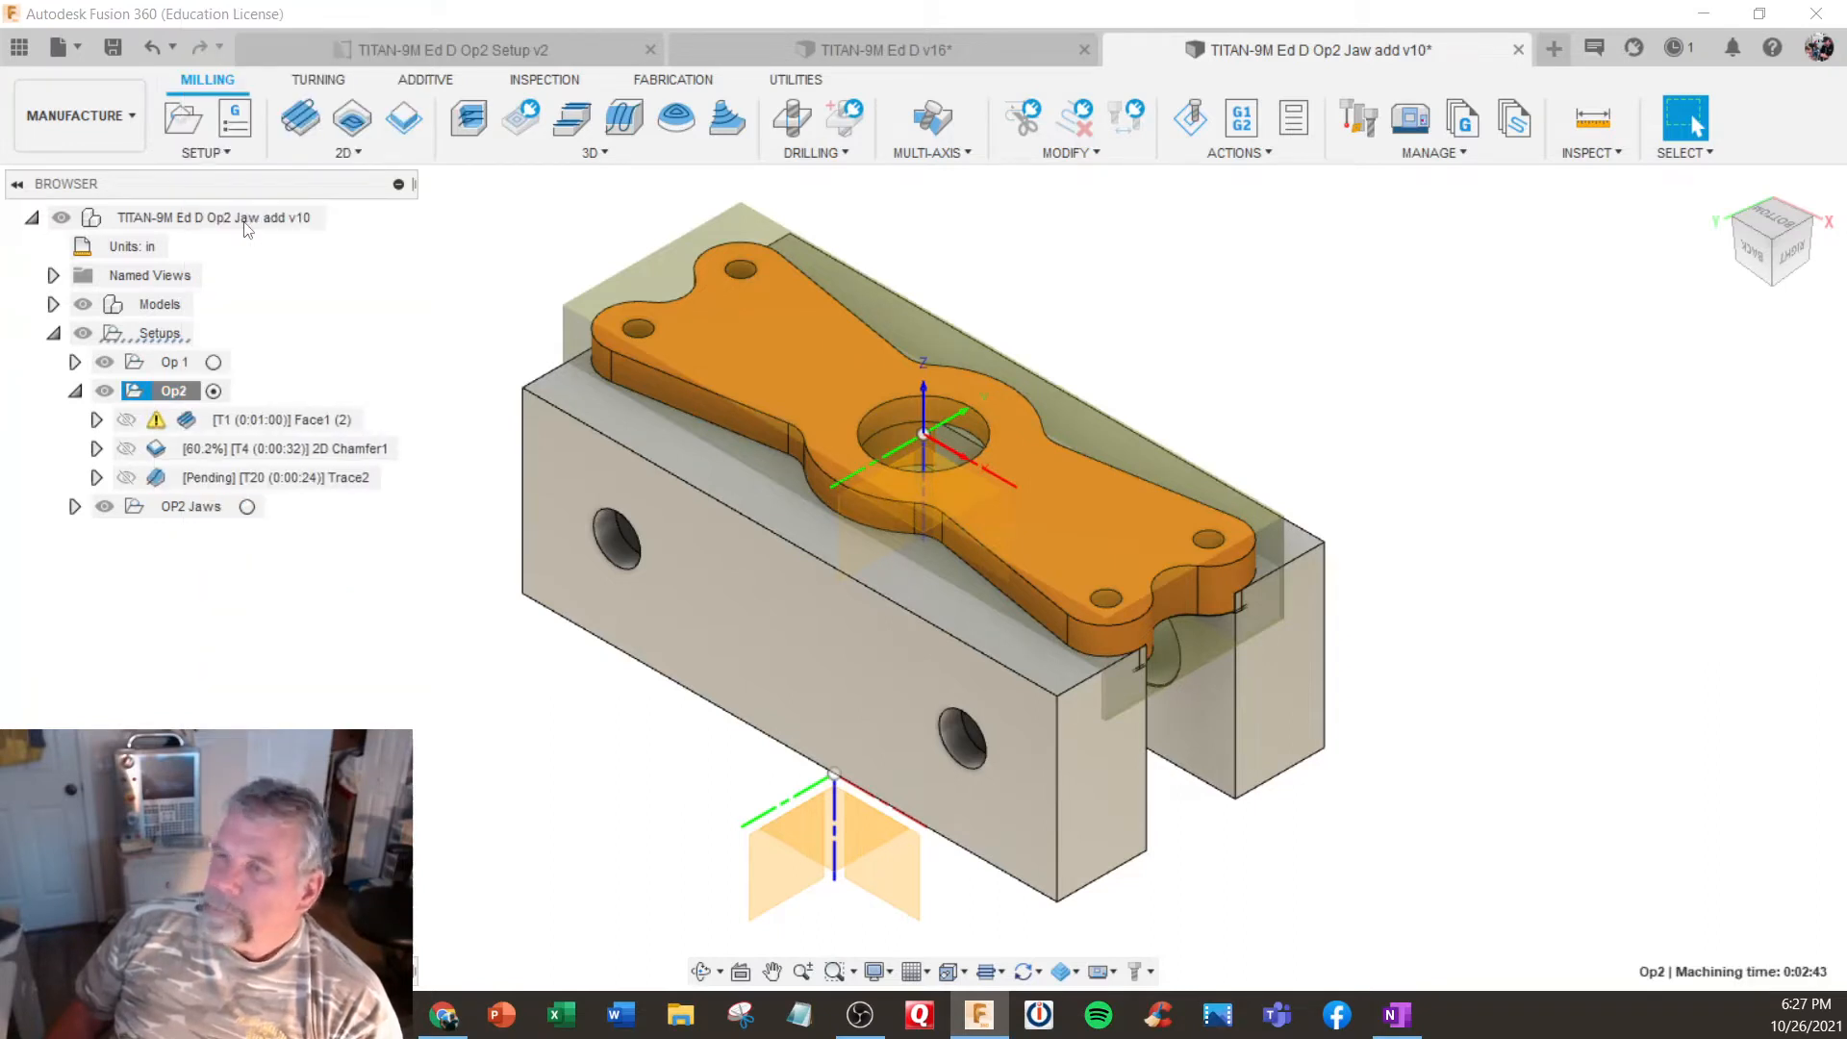
pyautogui.click(157, 421)
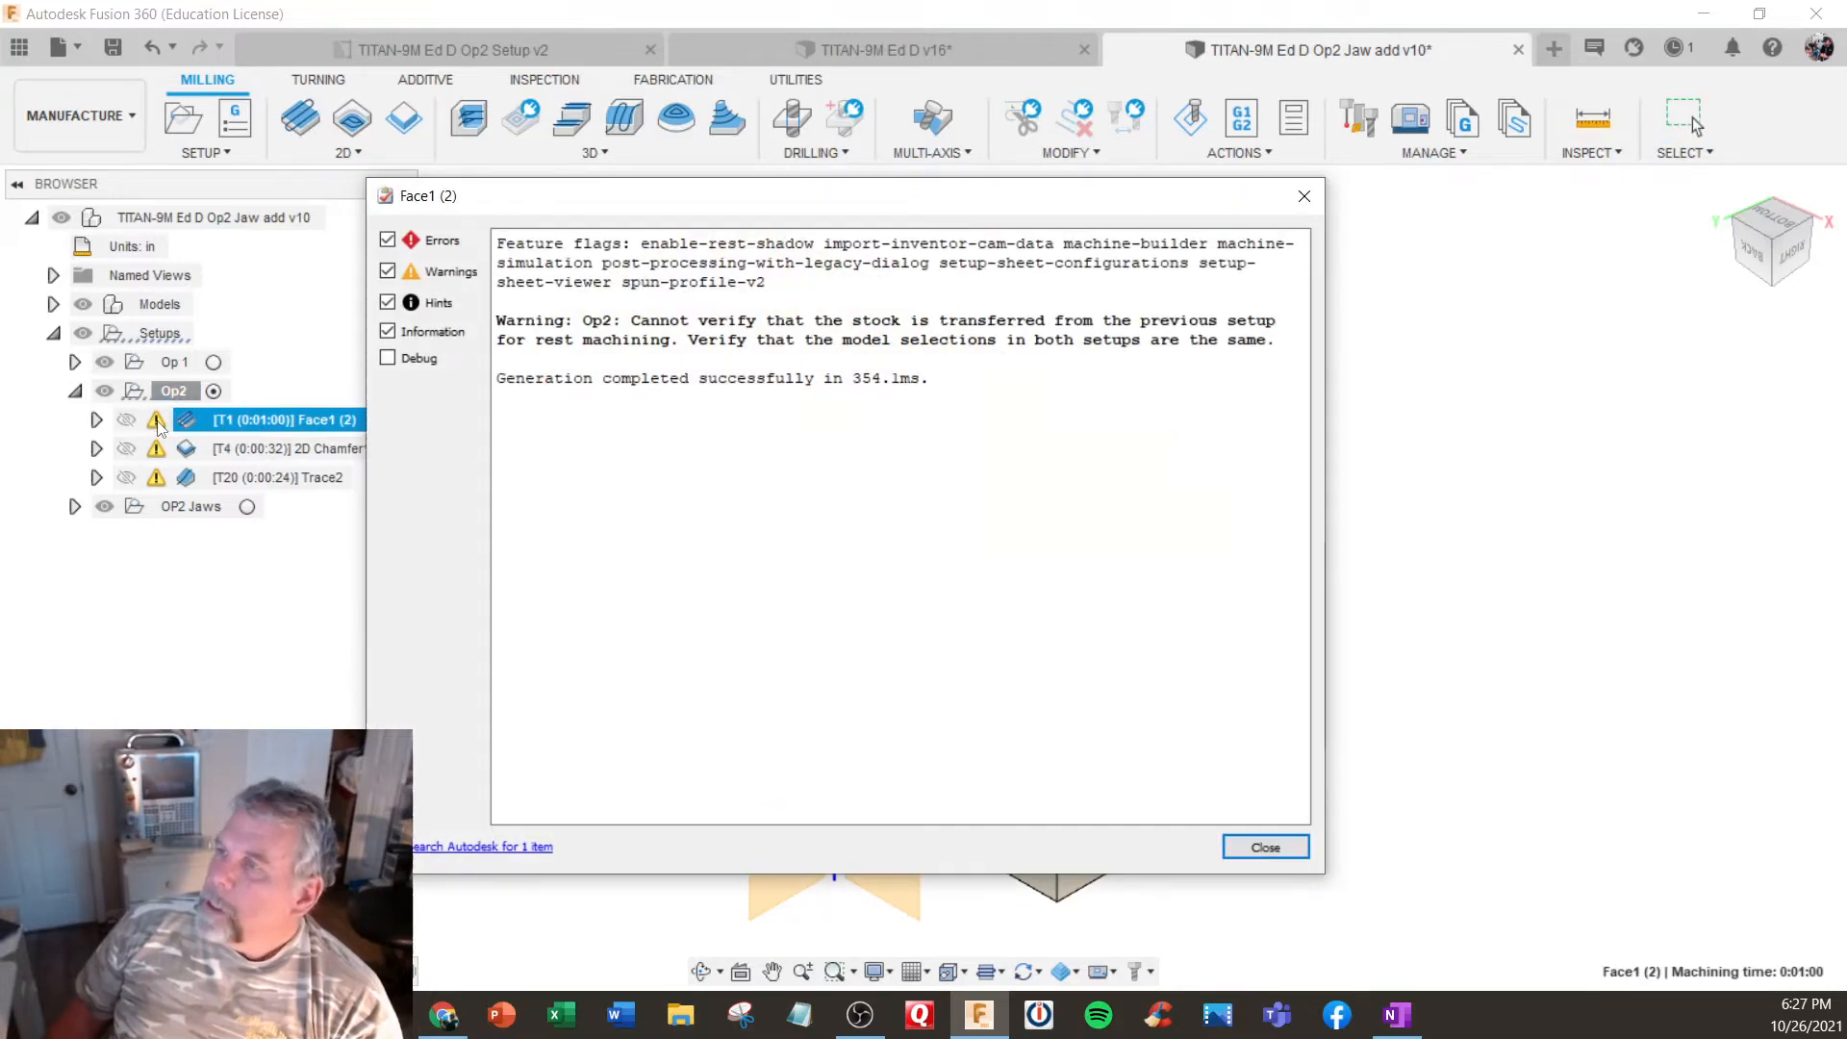
pyautogui.click(1265, 847)
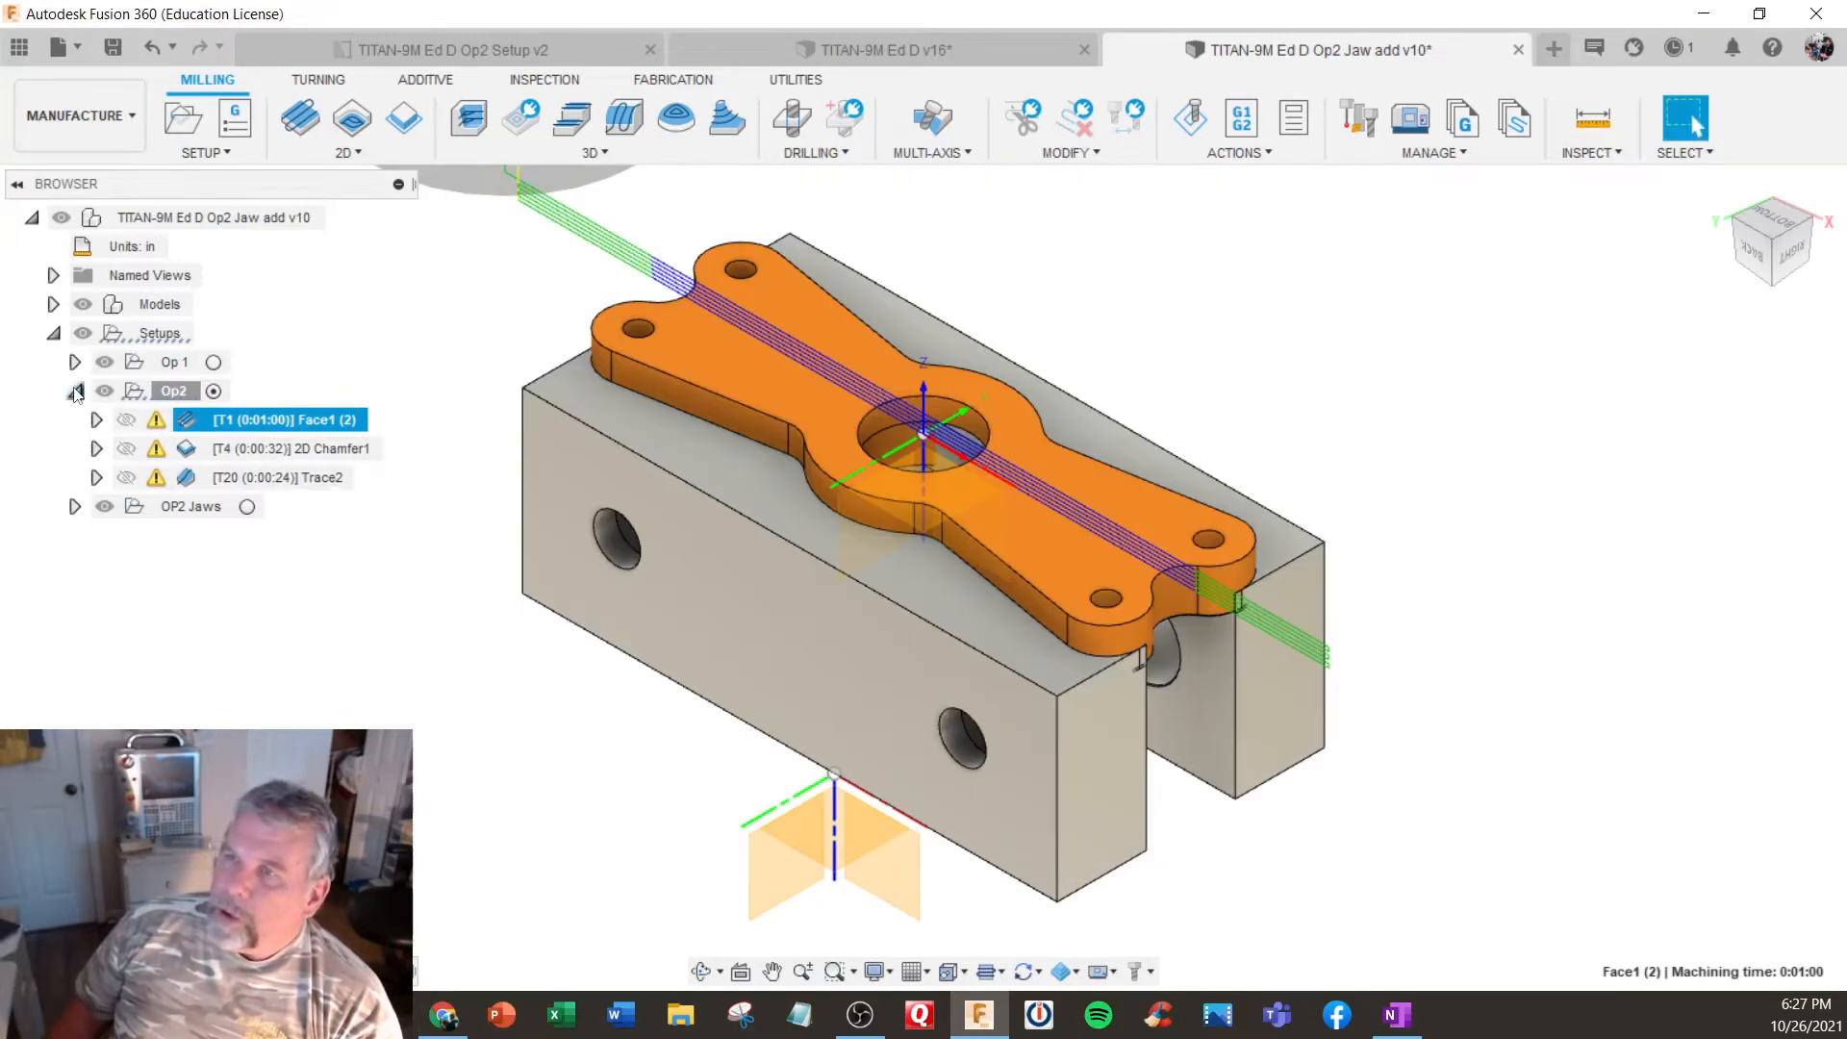
# - Show the operations of the Op 1 setup and briefly preview its simulation while Op2 is still active
pyautogui.click(144, 367)
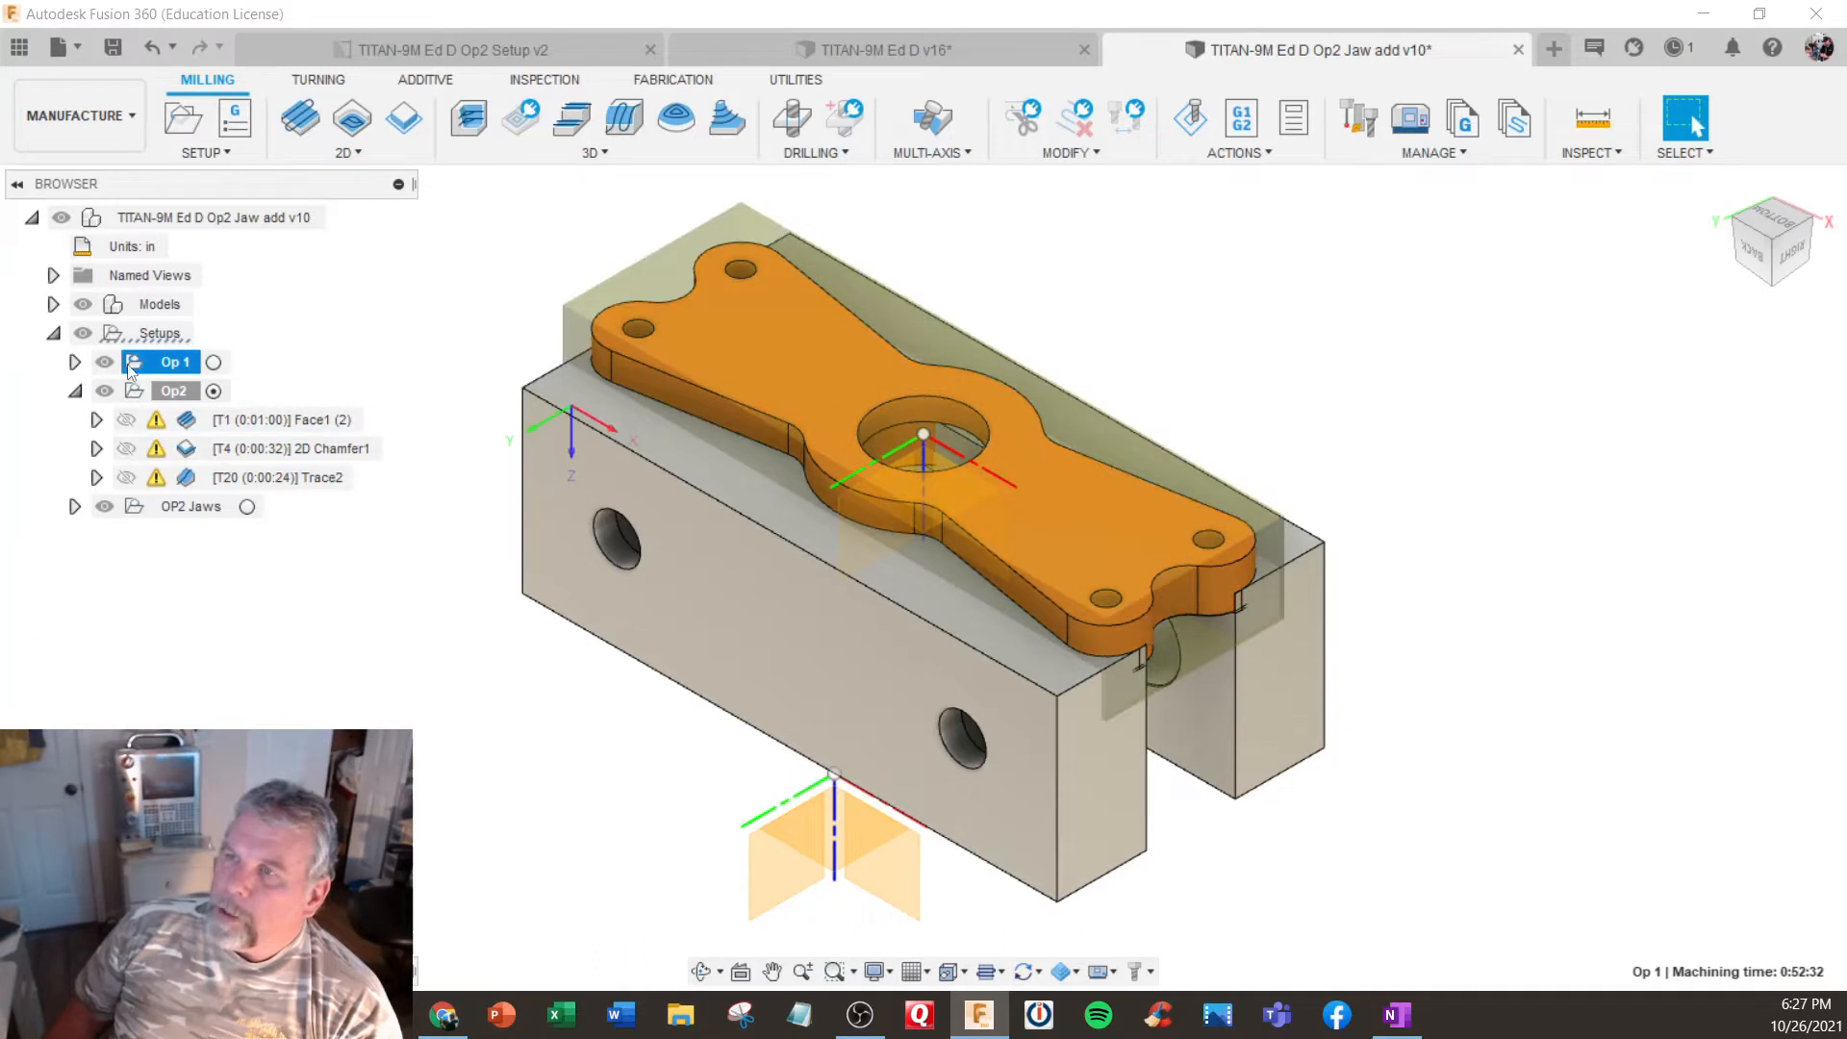
pyautogui.click(74, 362)
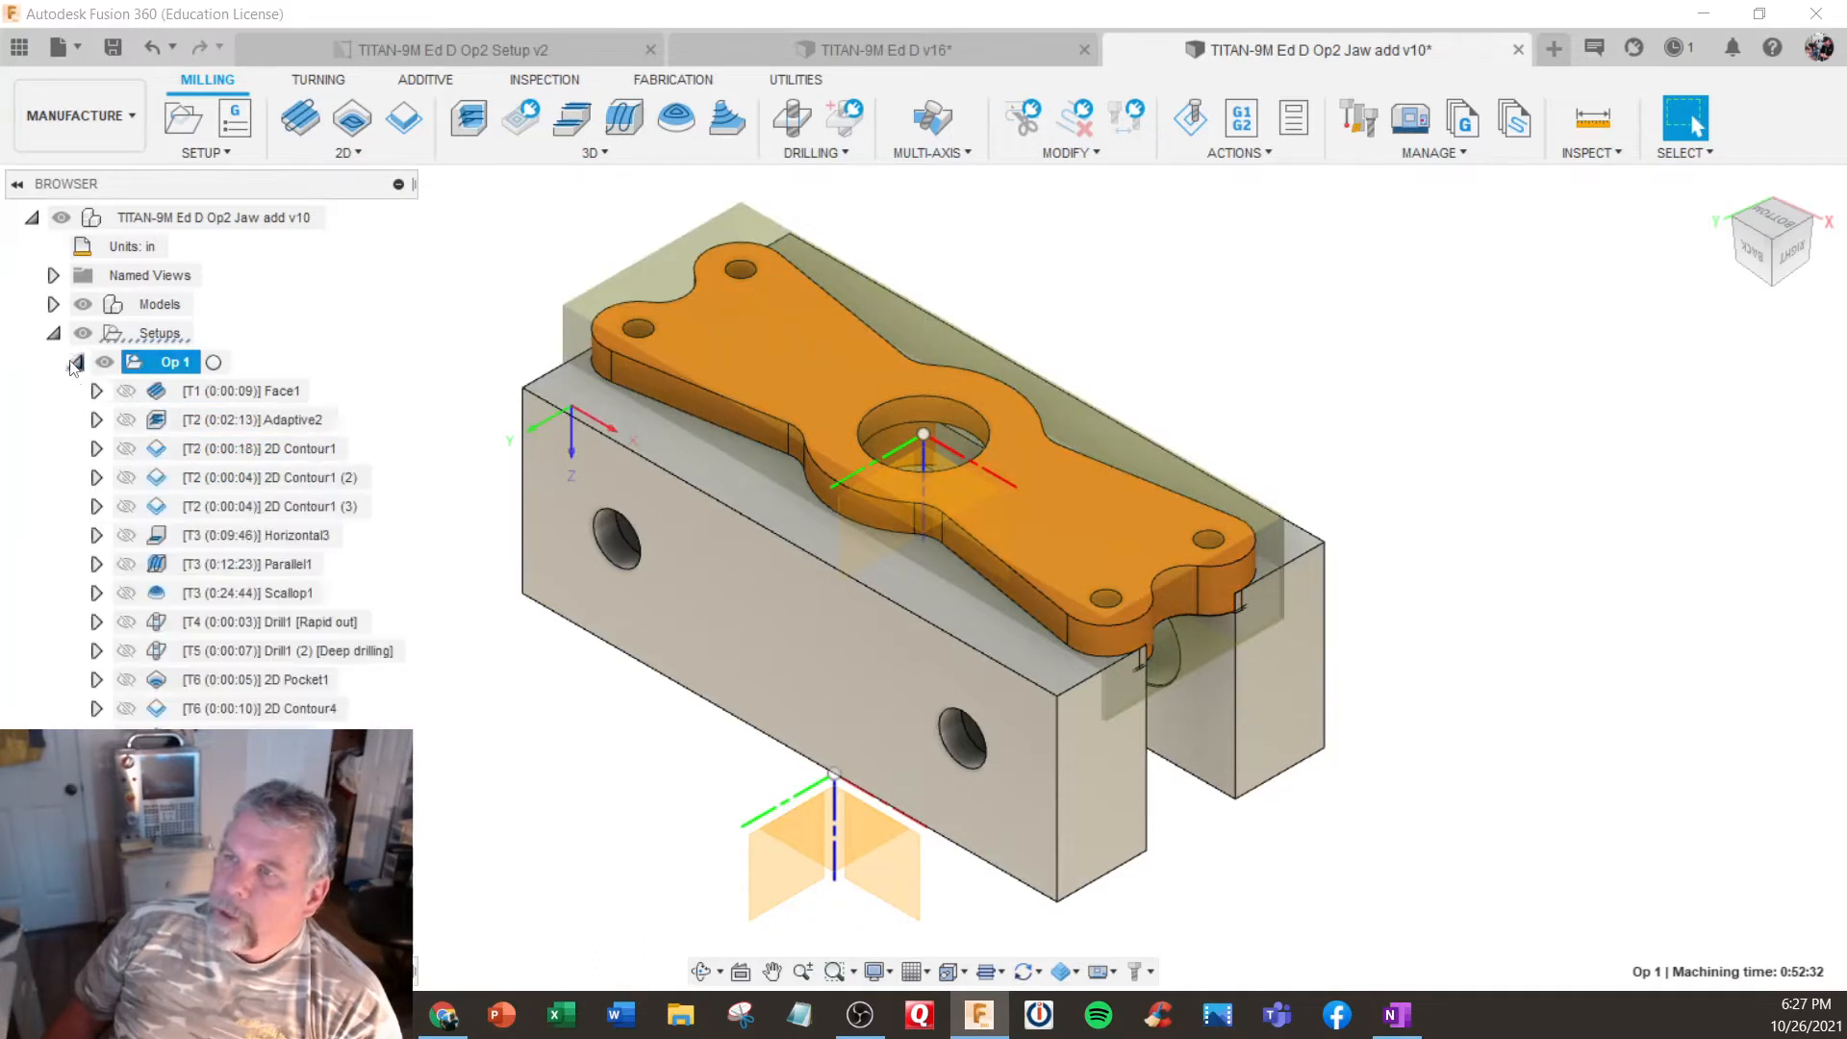
pyautogui.rightClick(151, 367)
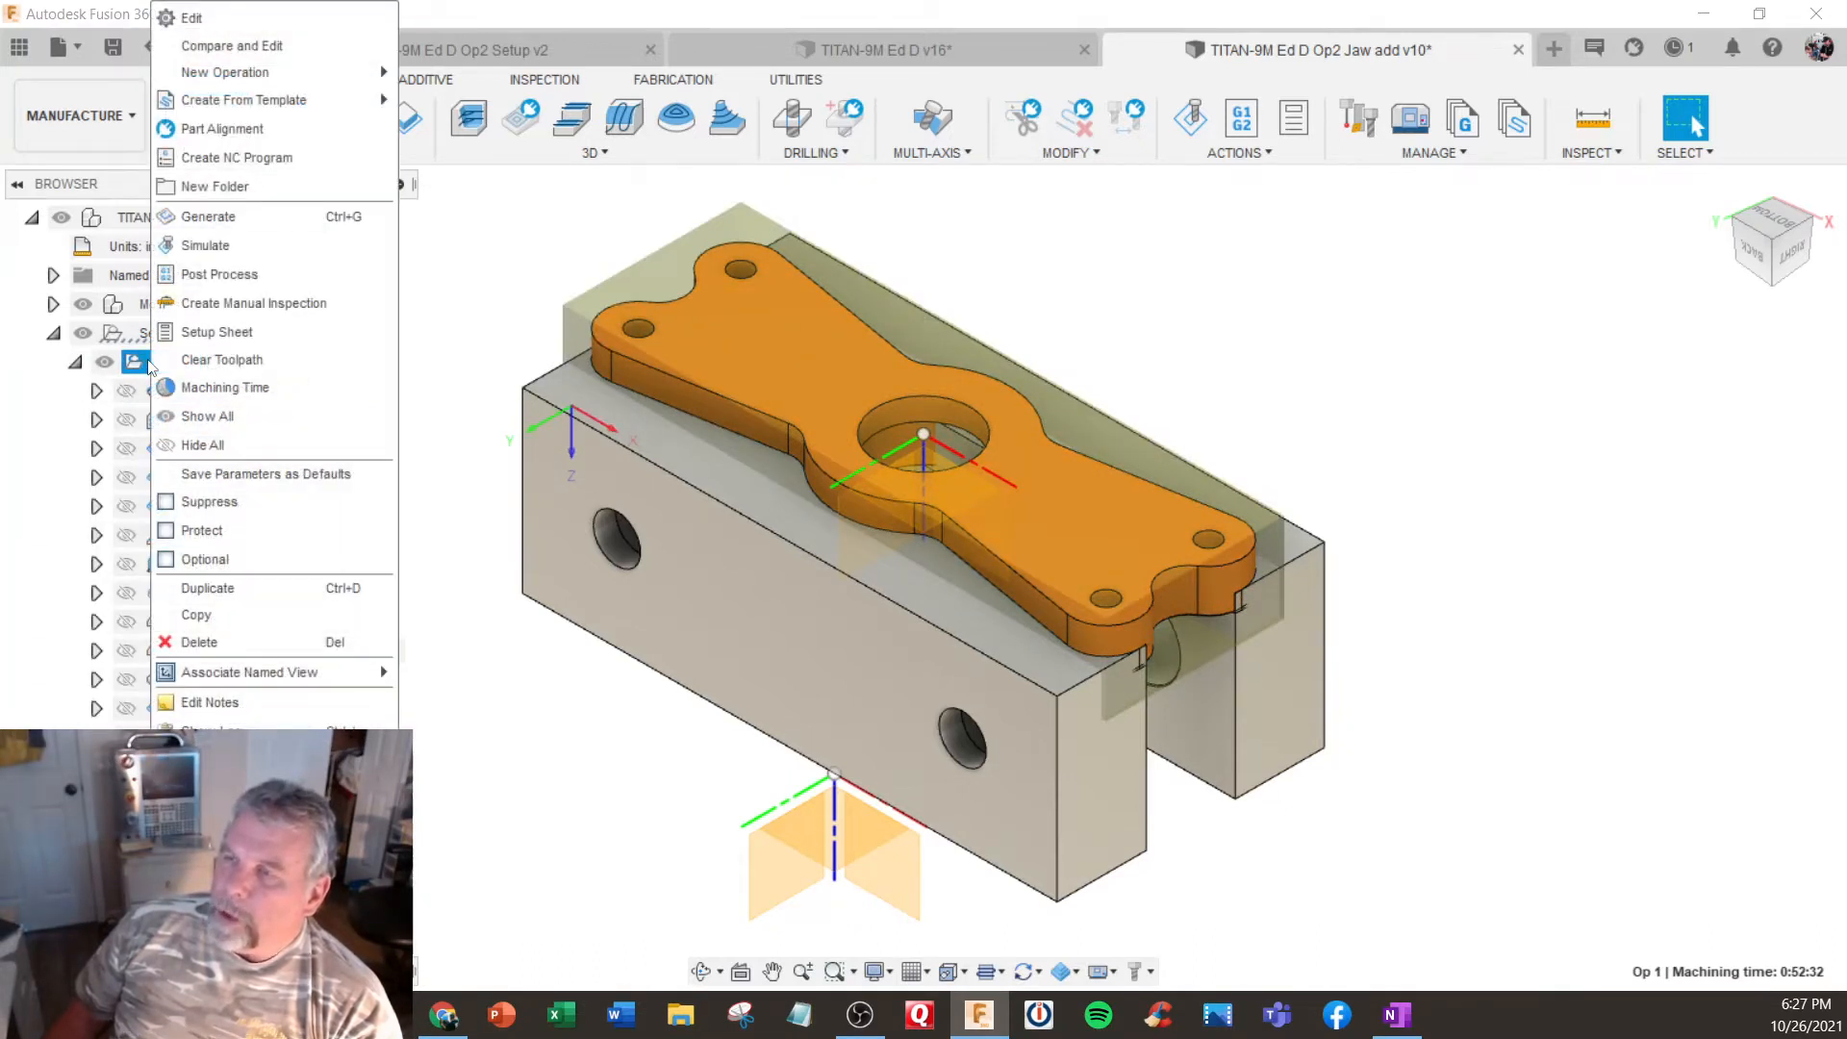
pyautogui.click(223, 242)
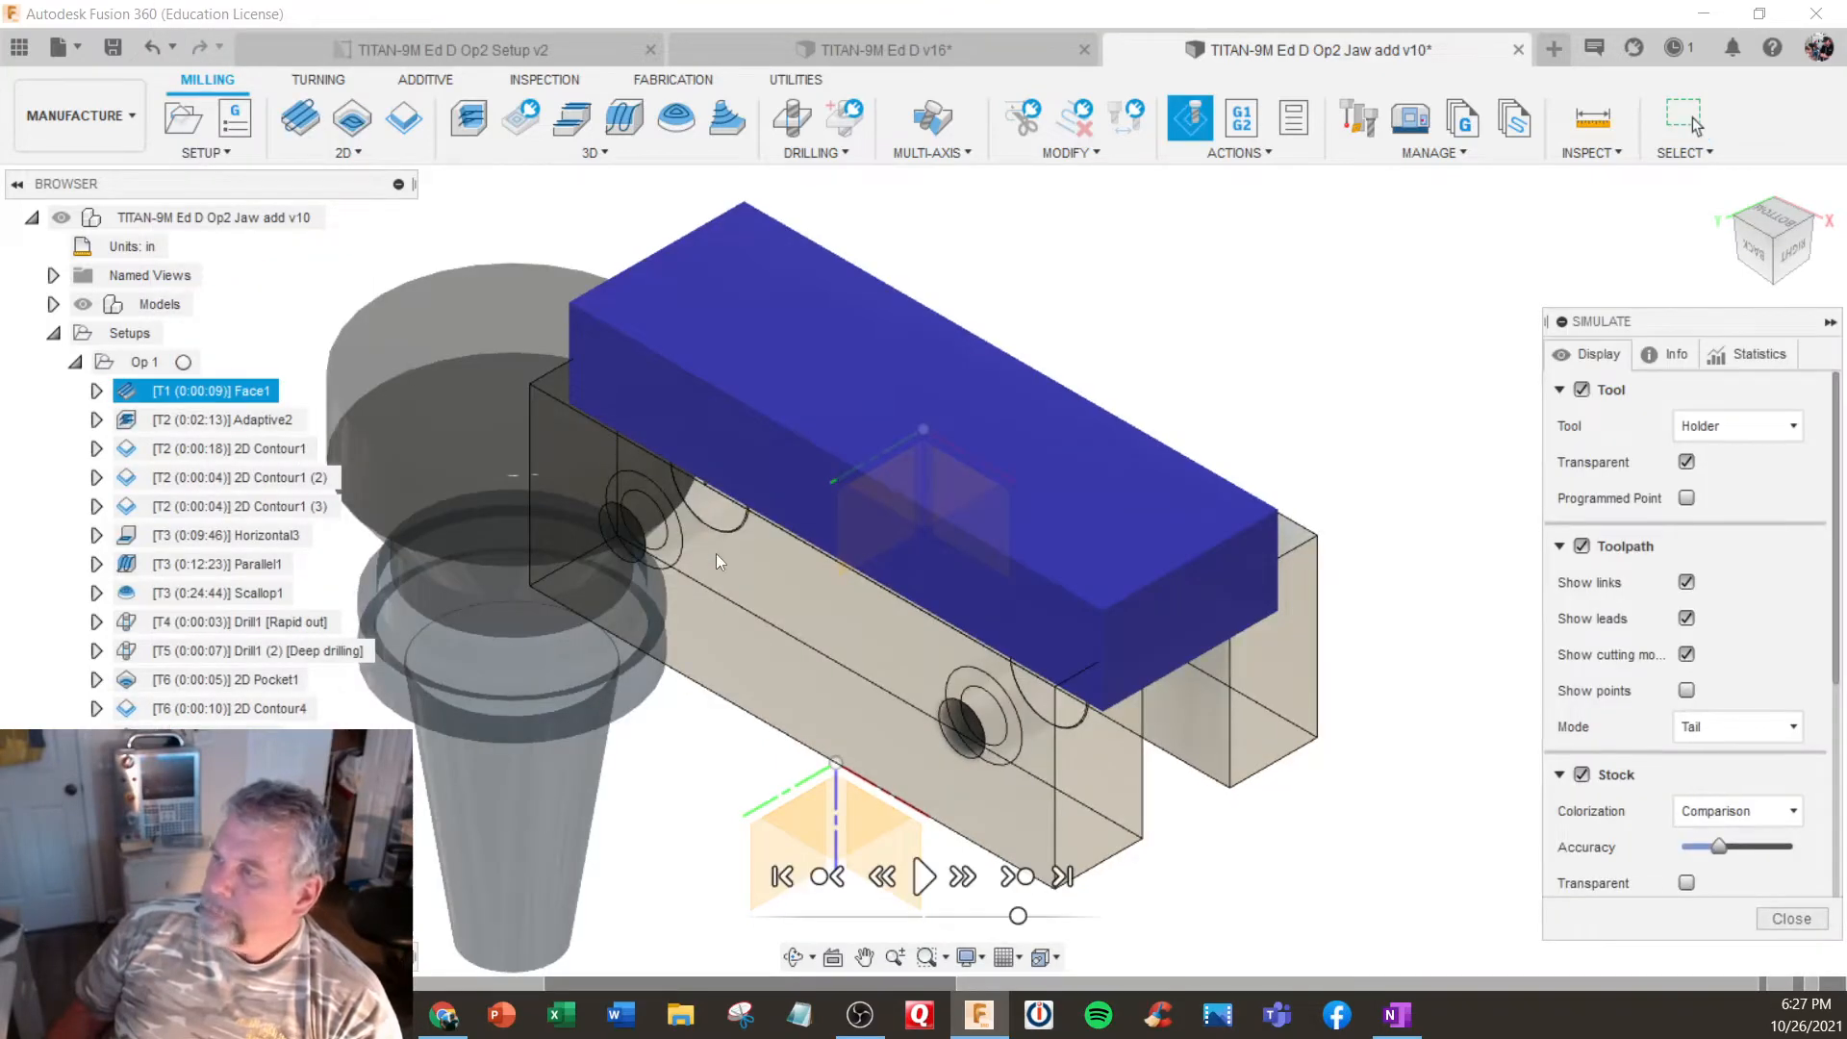
pyautogui.click(1791, 919)
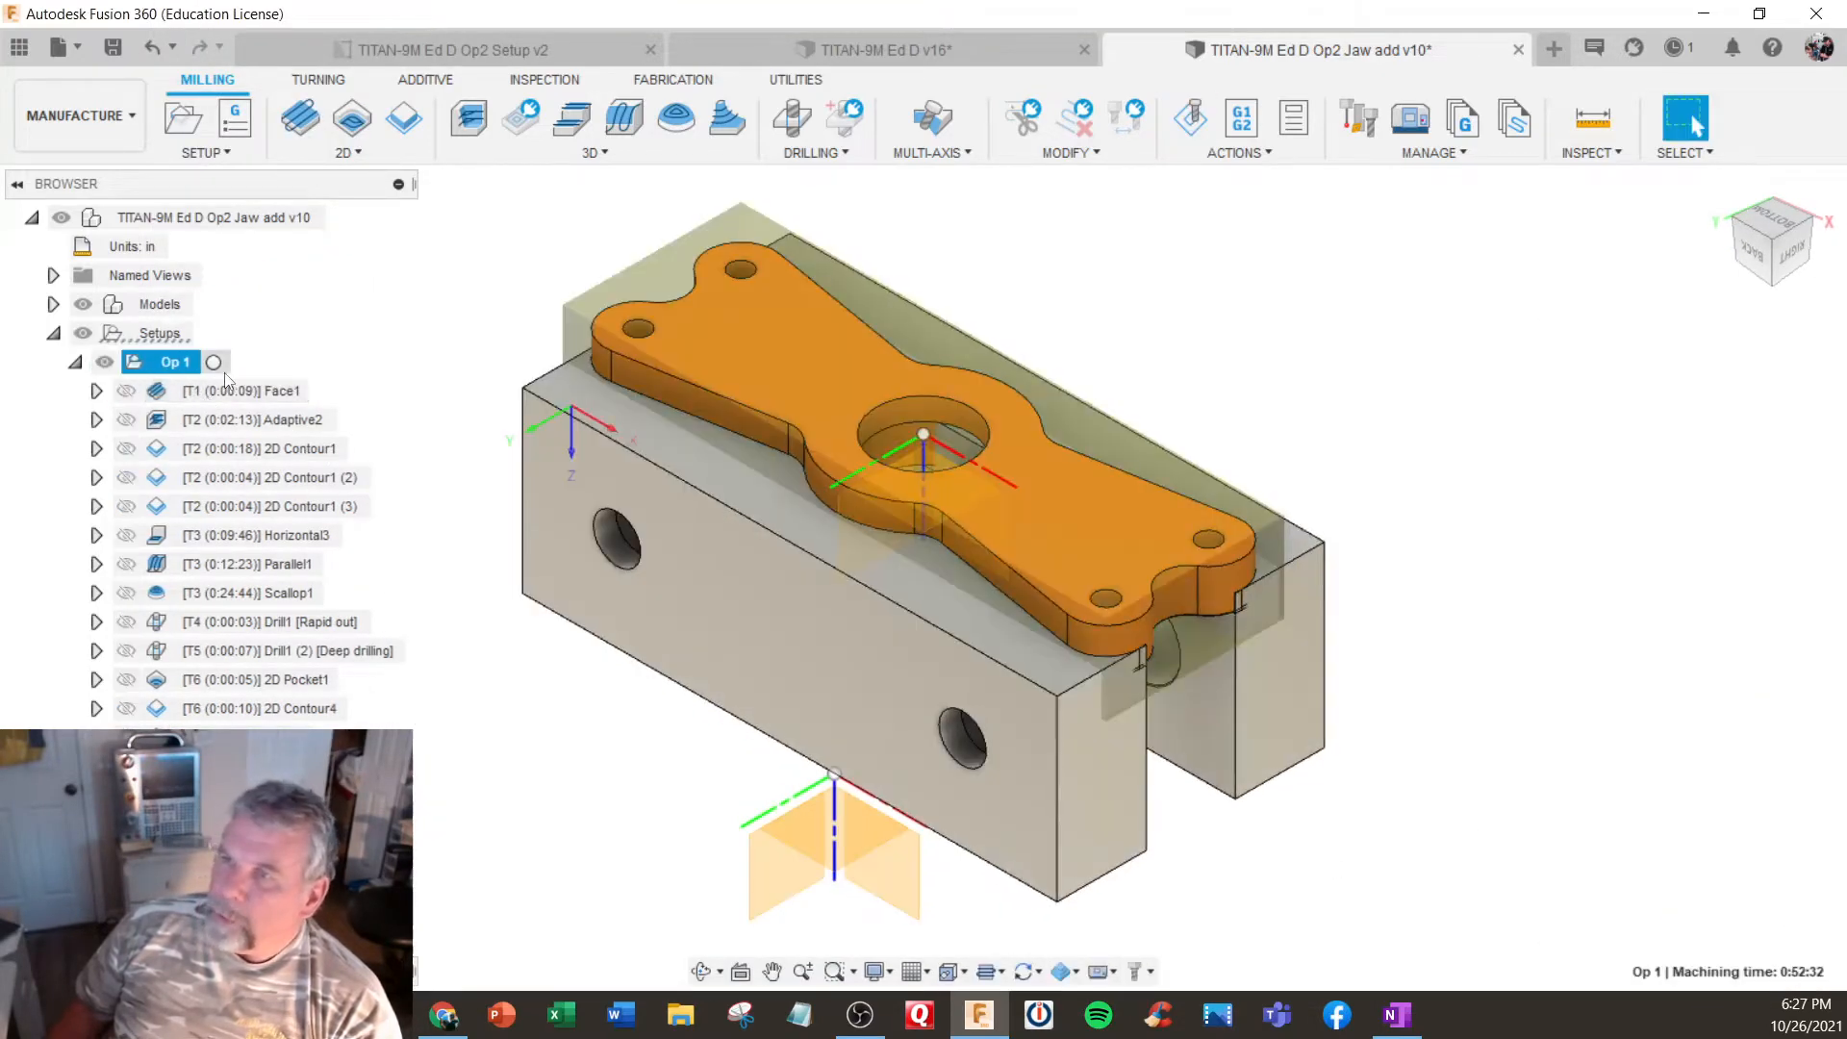
# - Activate the Op 1 setup and inspect its part, stock box and corner work origin
pyautogui.click(225, 364)
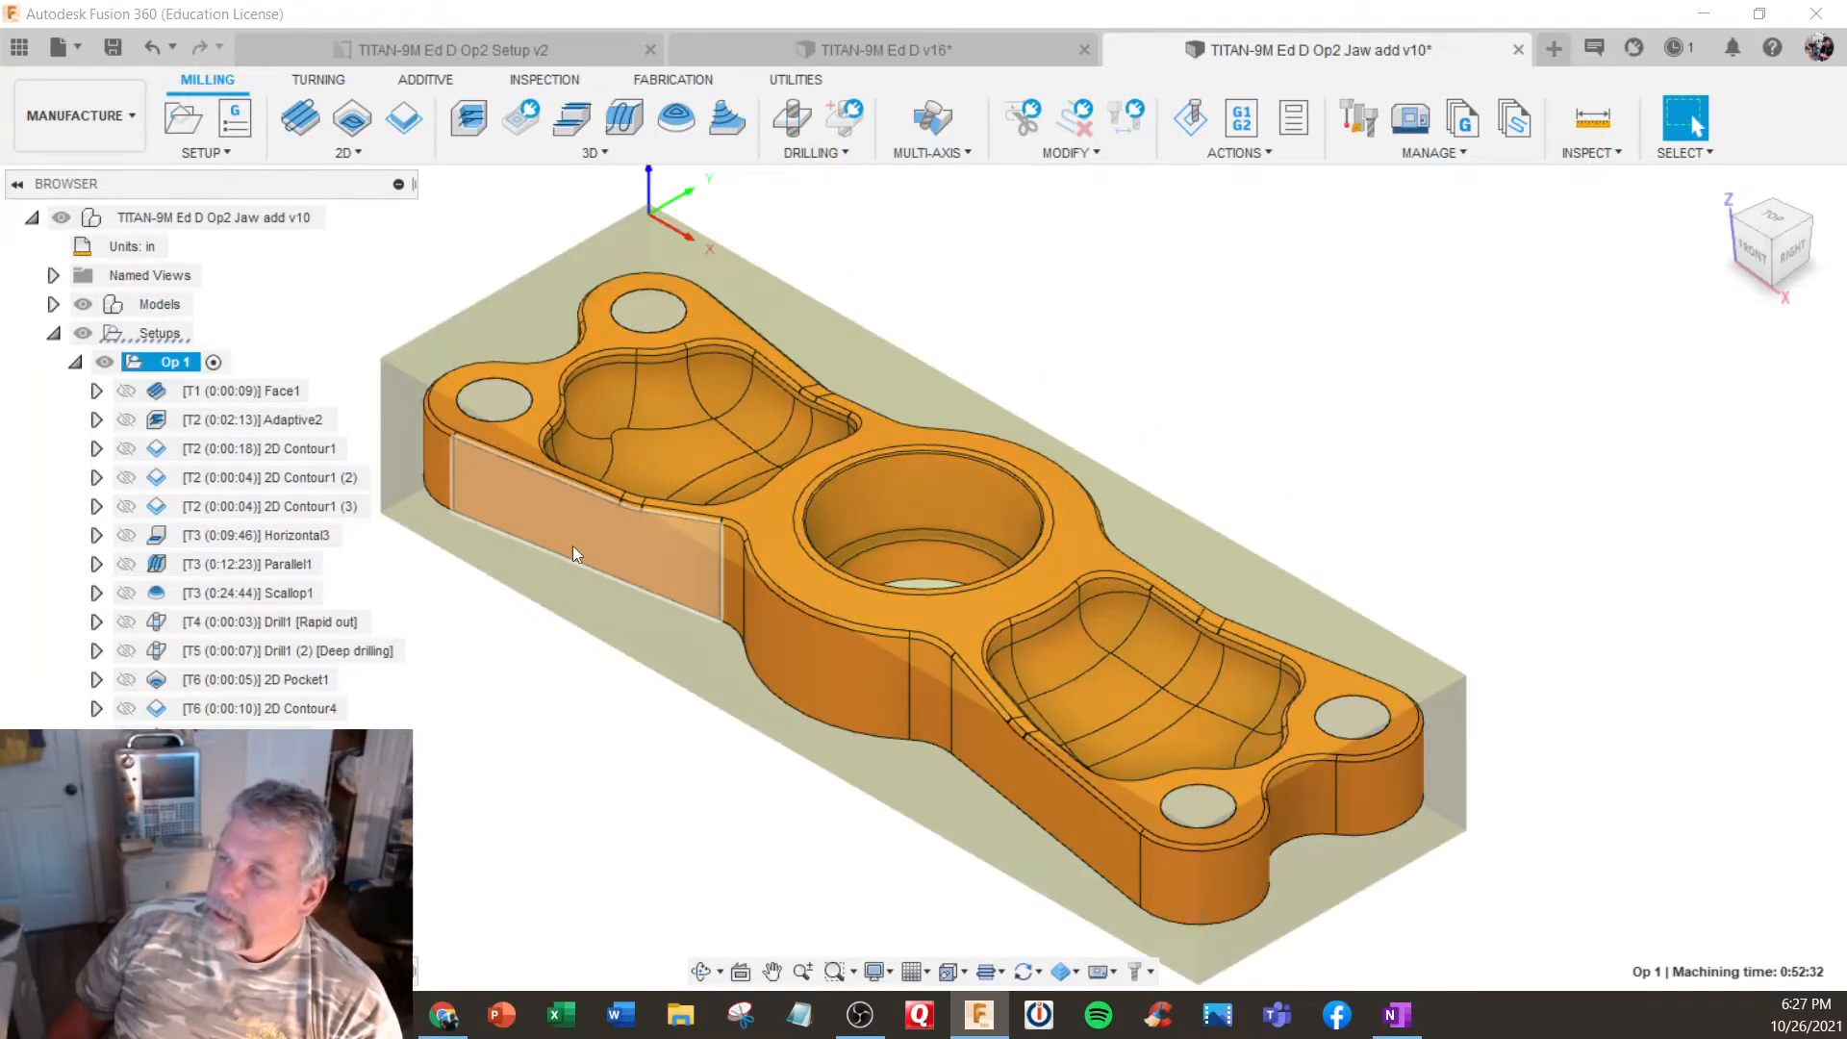
pyautogui.keyDown('shift'); pyautogui.moveTo(573, 546); pyautogui.dragTo(563, 602, button='middle'); pyautogui.keyUp('shift')
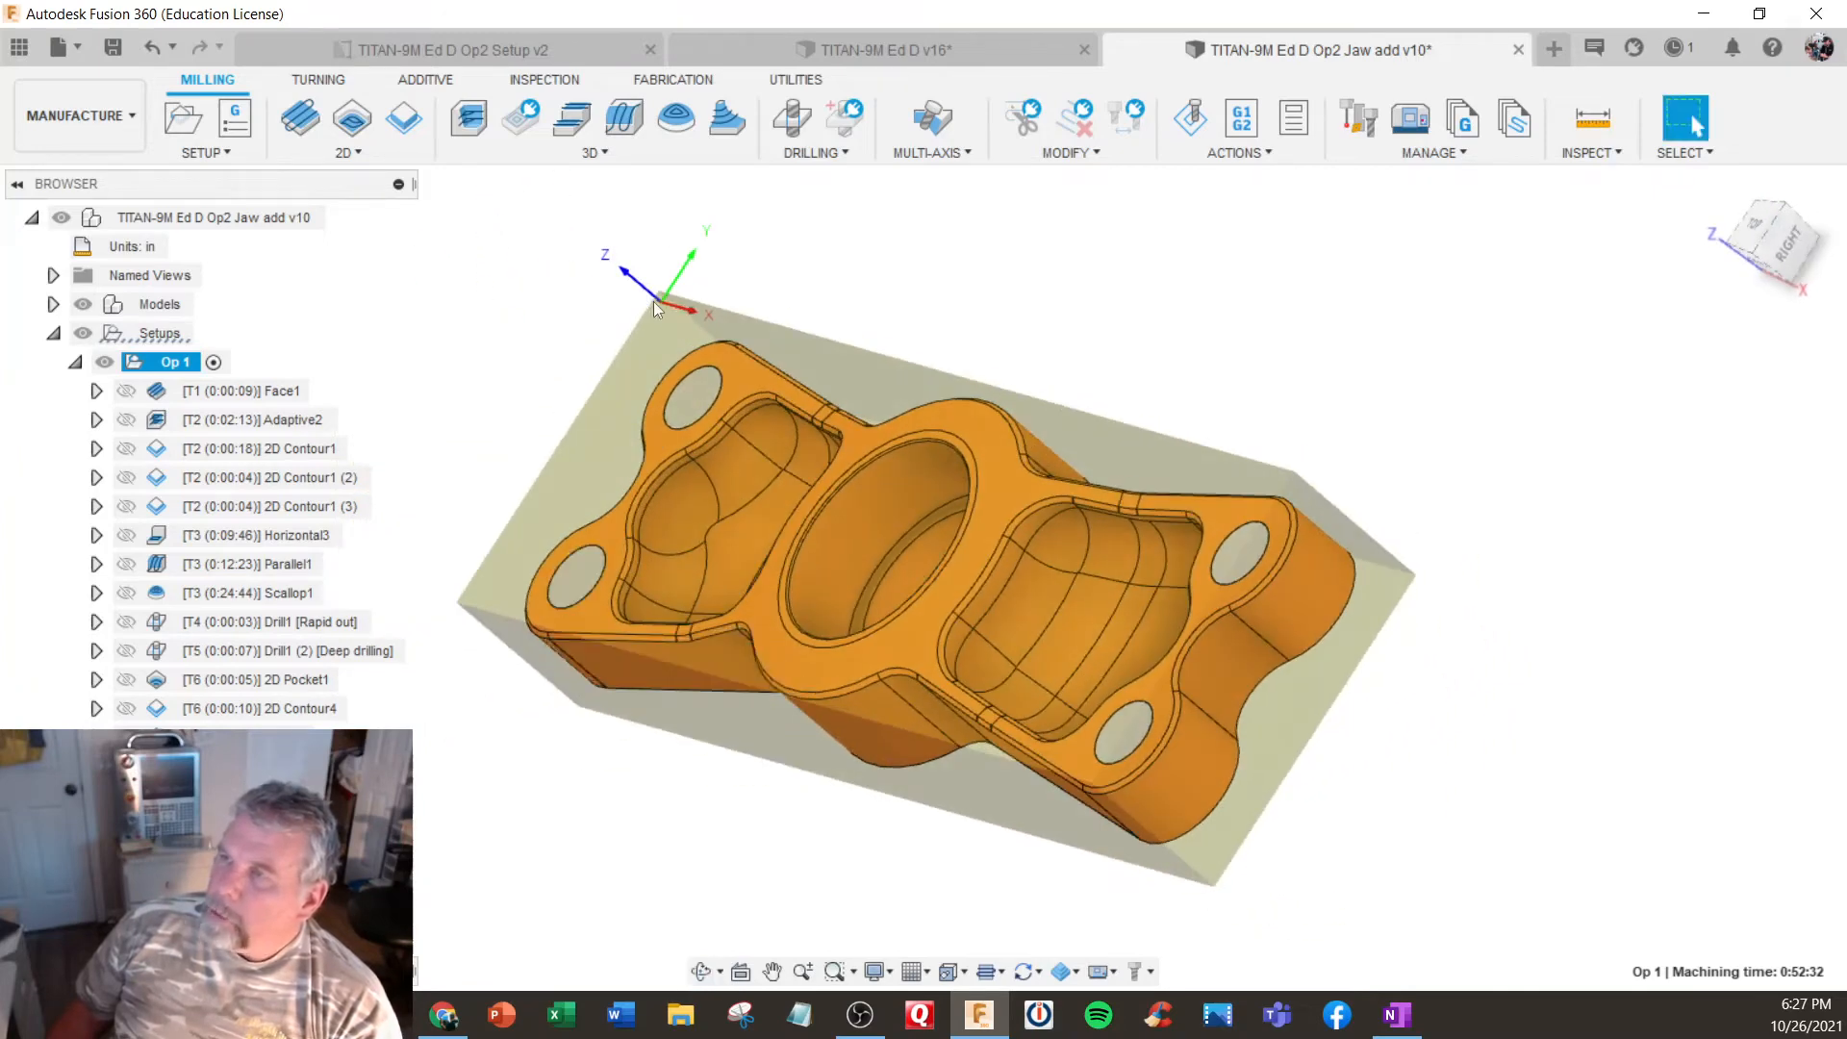
pyautogui.moveTo(671, 355)
pyautogui.keyDown('shift'); pyautogui.mouseDown(button='middle')
pyautogui.moveTo(663, 305)
pyautogui.moveTo(650, 370)
pyautogui.mouseUp(button='middle'); pyautogui.keyUp('shift')
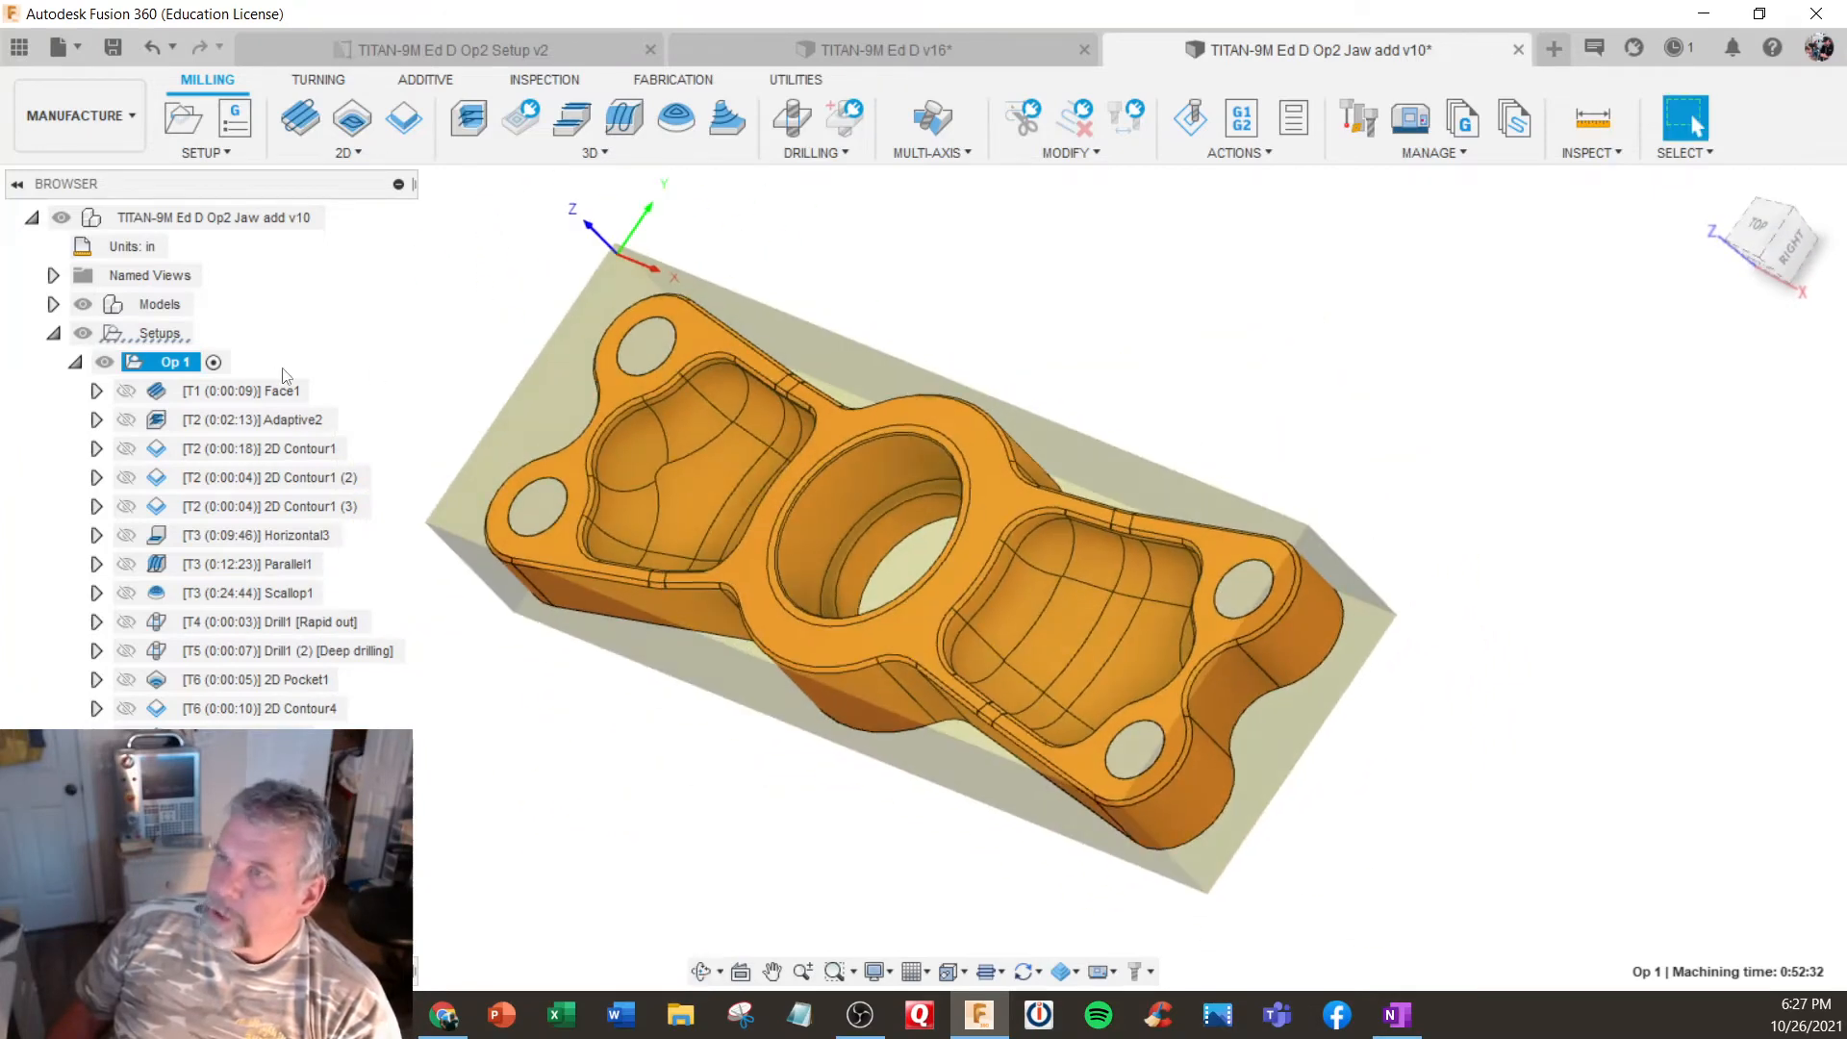
# - Realign the view to the Op 1 setup and check the options that sync view and visibility with the active setup
pyautogui.click(216, 363)
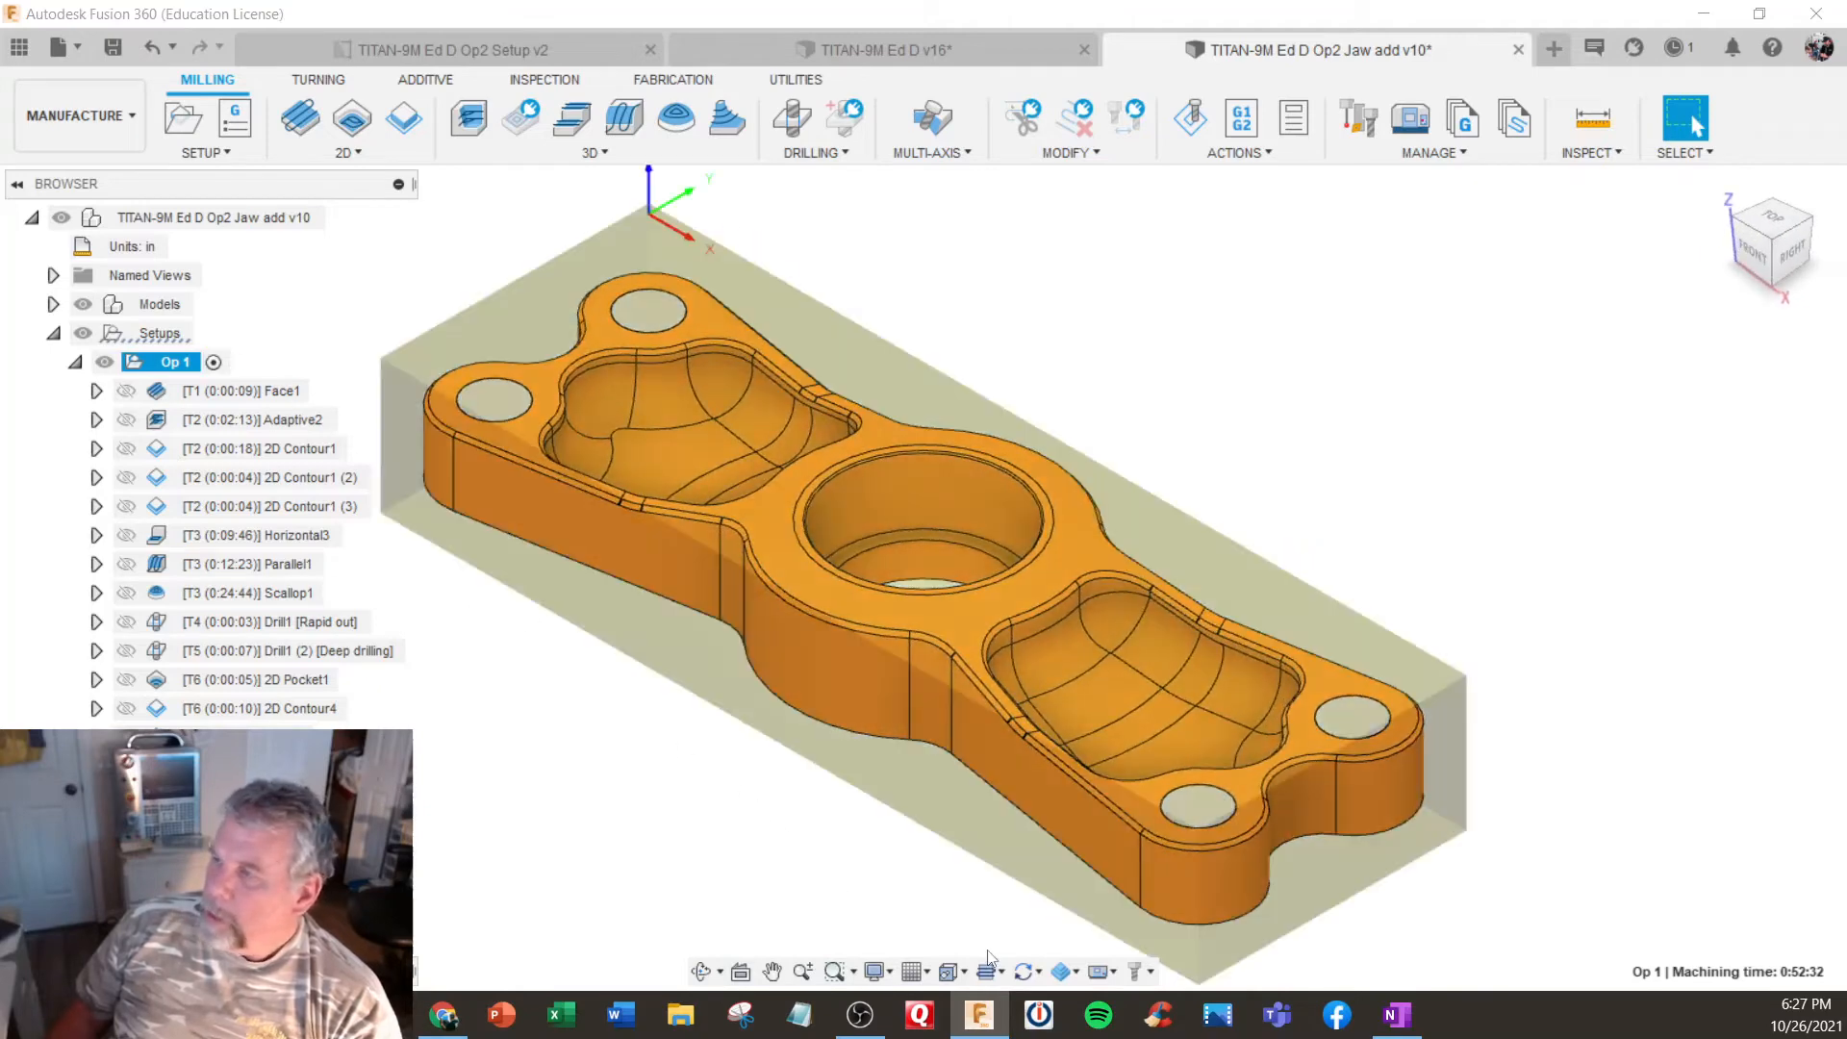
pyautogui.click(1032, 973)
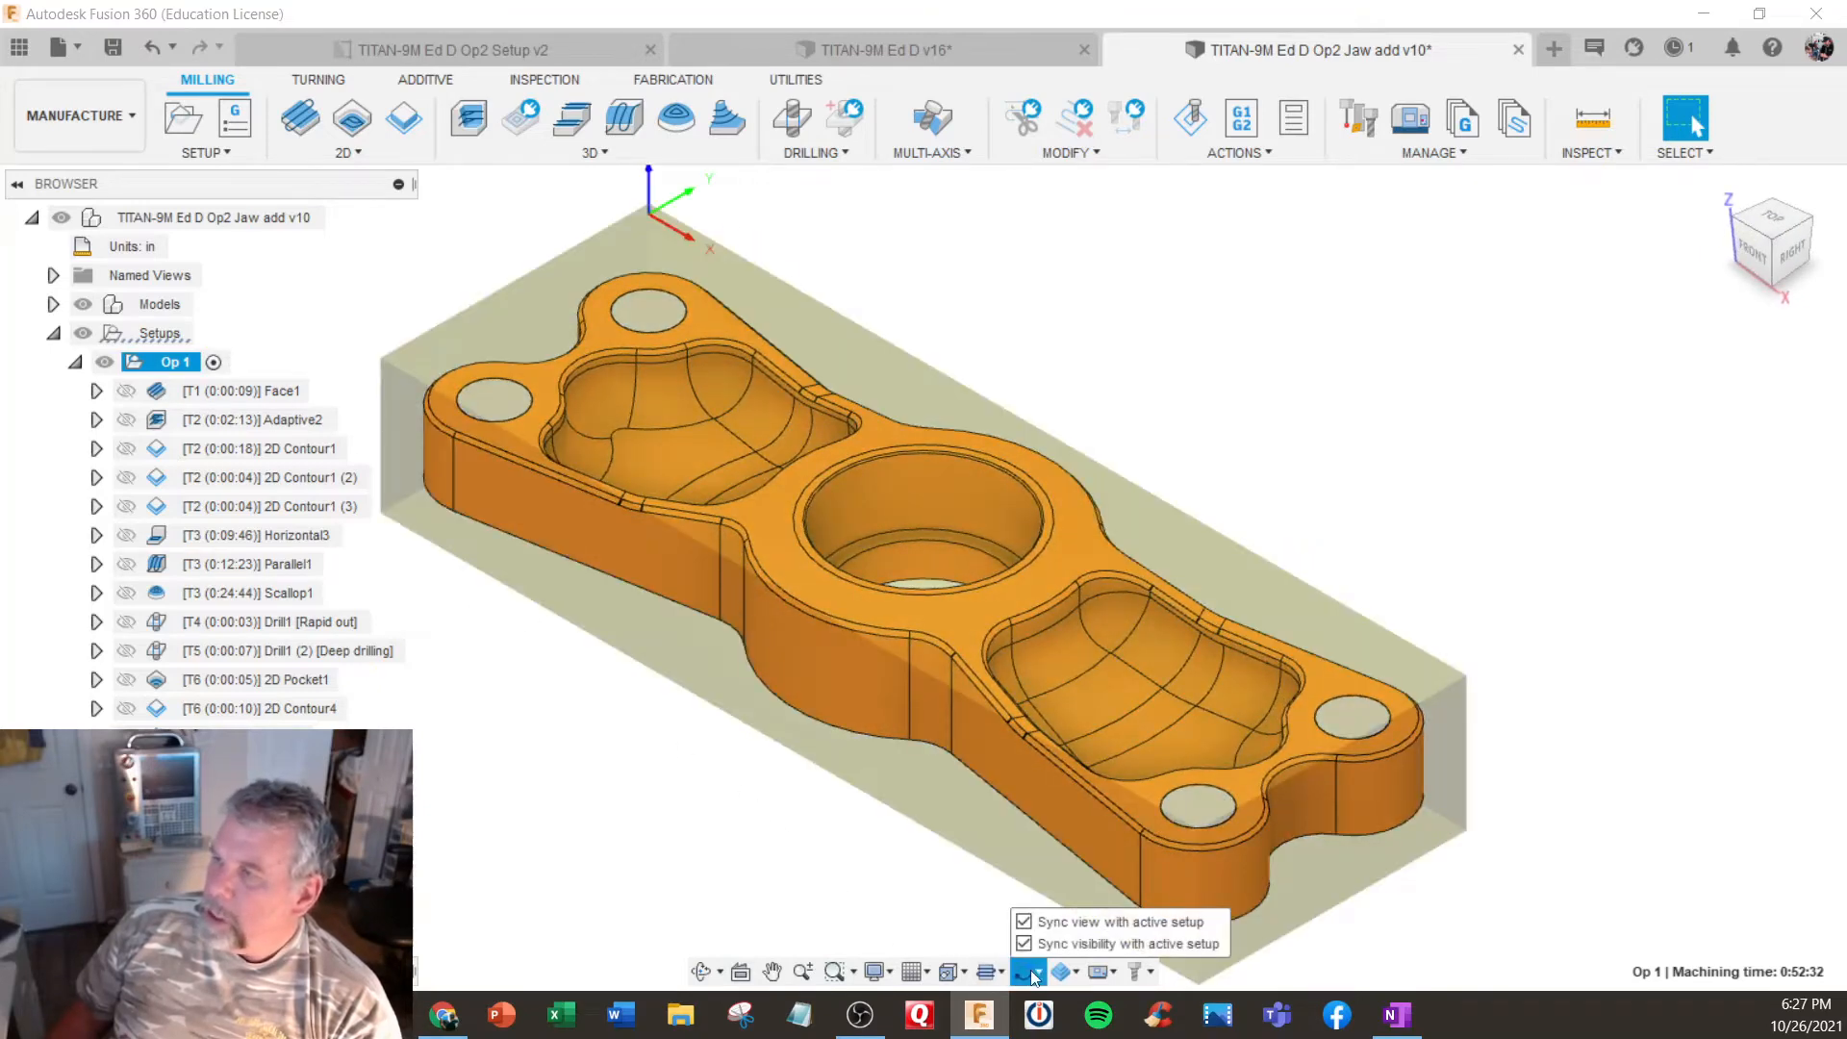
pyautogui.click(920, 902)
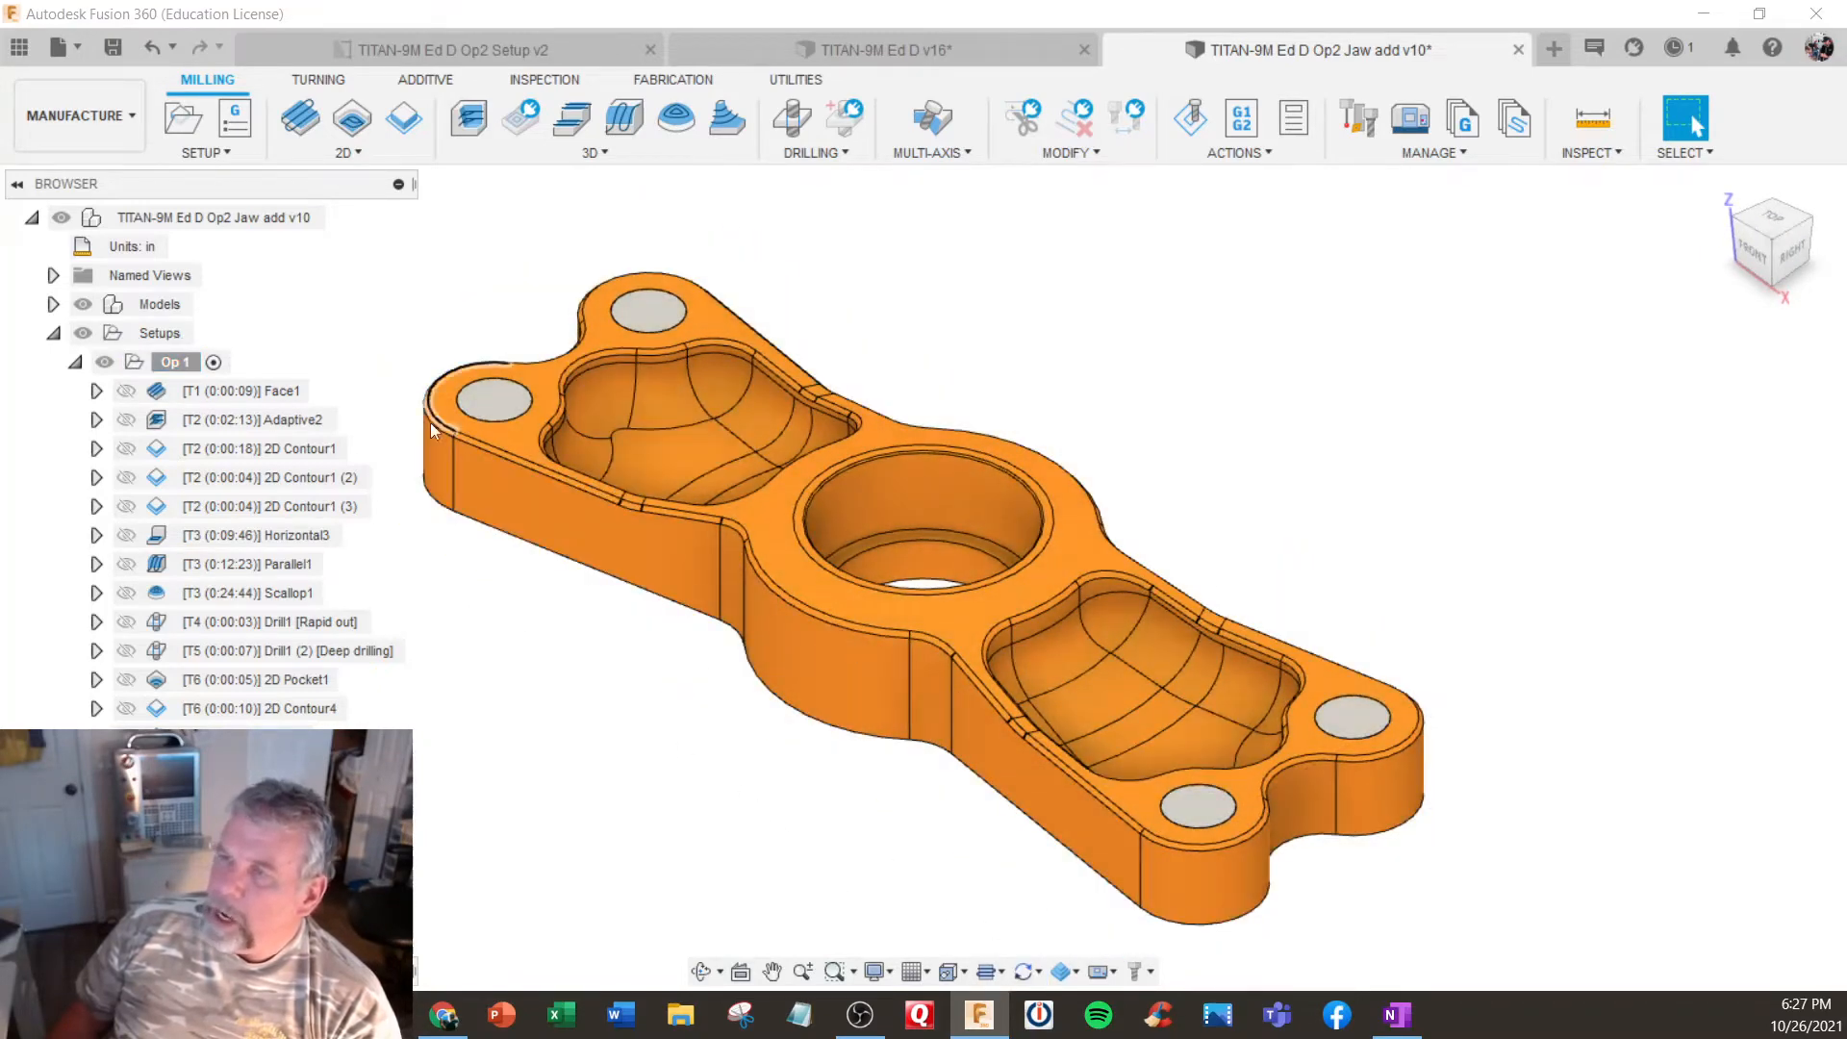
pyautogui.click(220, 364)
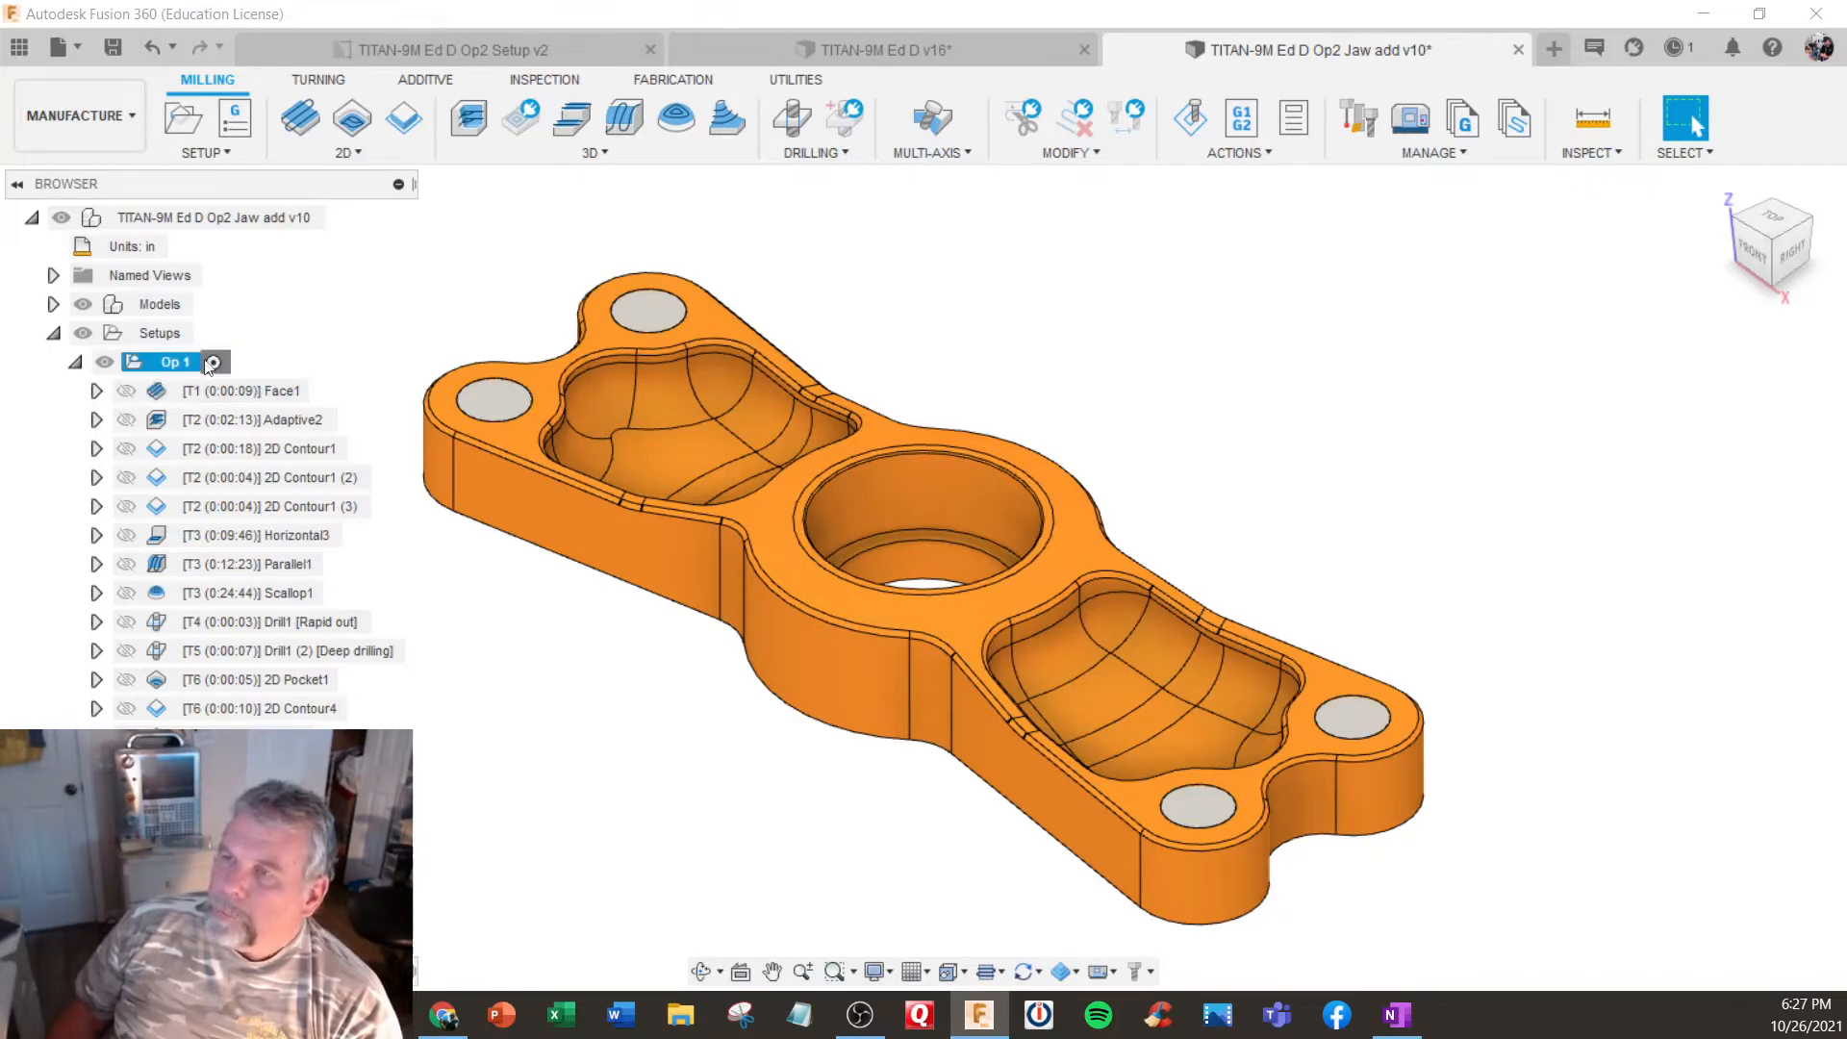
pyautogui.click(180, 362)
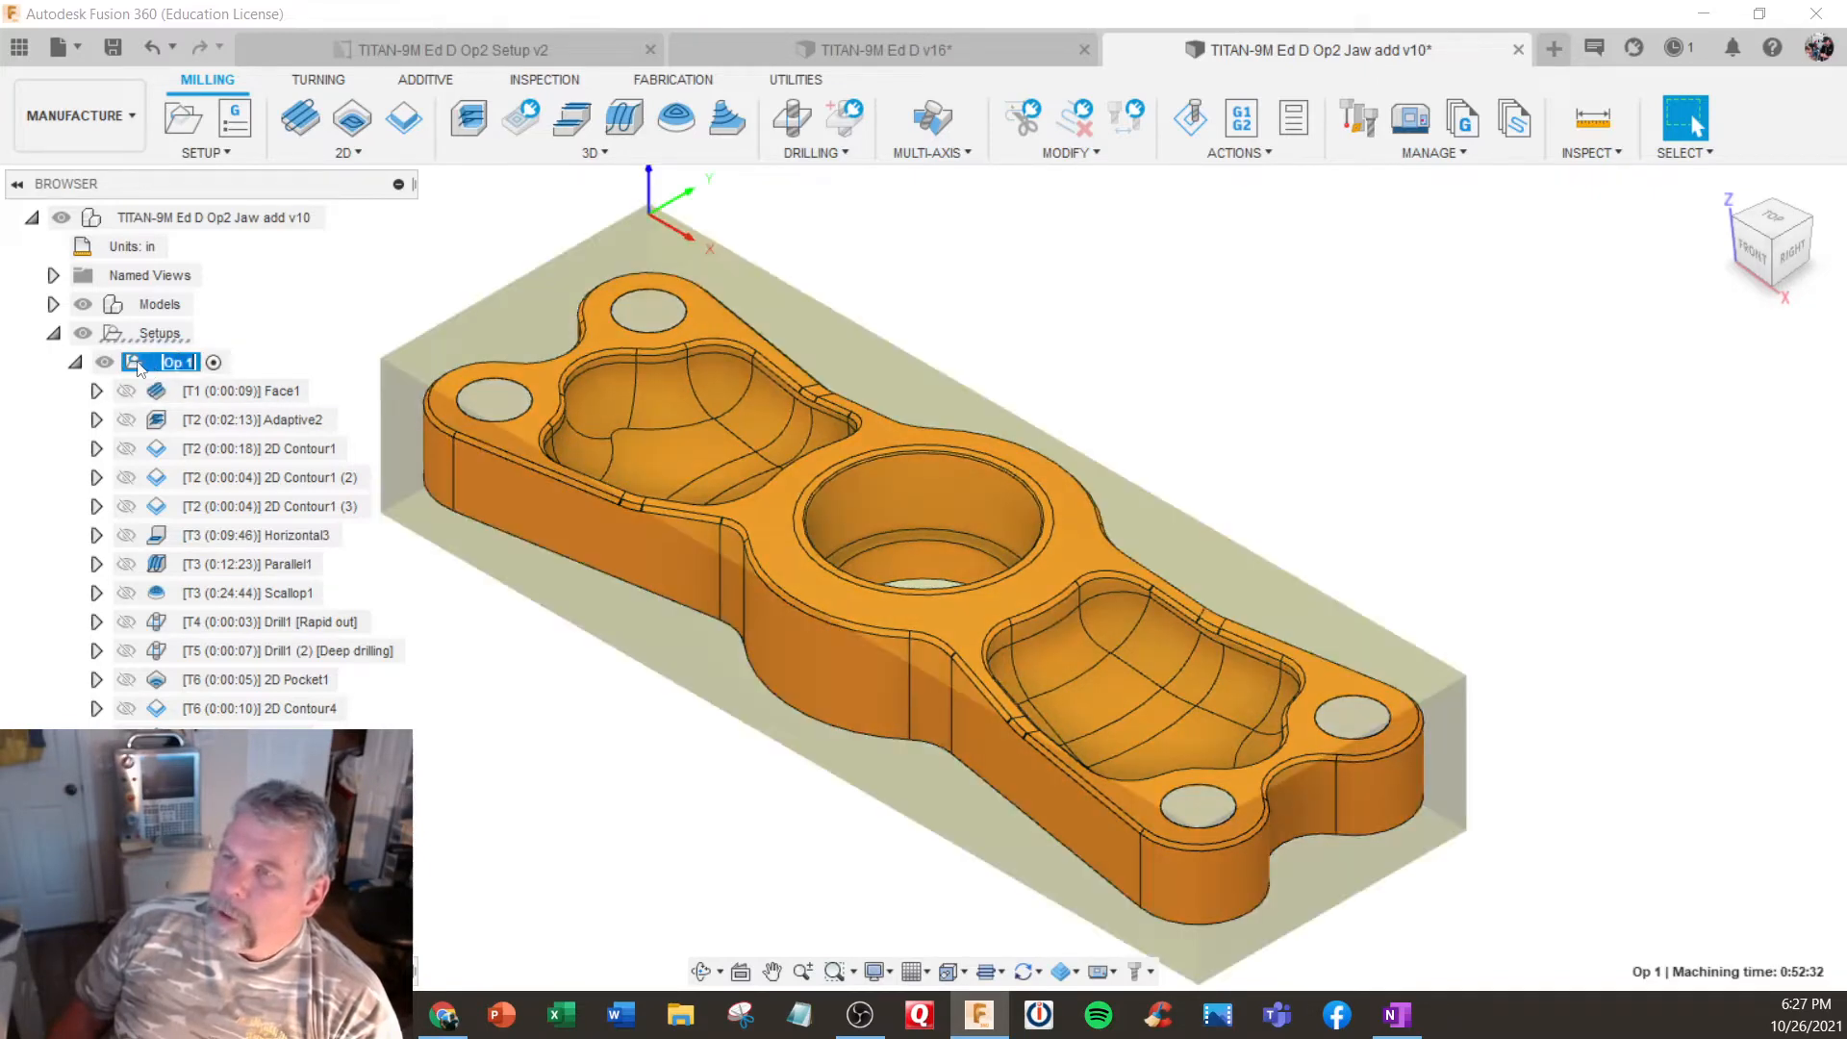
# - Simulate the Op 1 toolpaths through to the end, adjusting the playback speed, and examine the machined pocket up close
pyautogui.rightClick(139, 366)
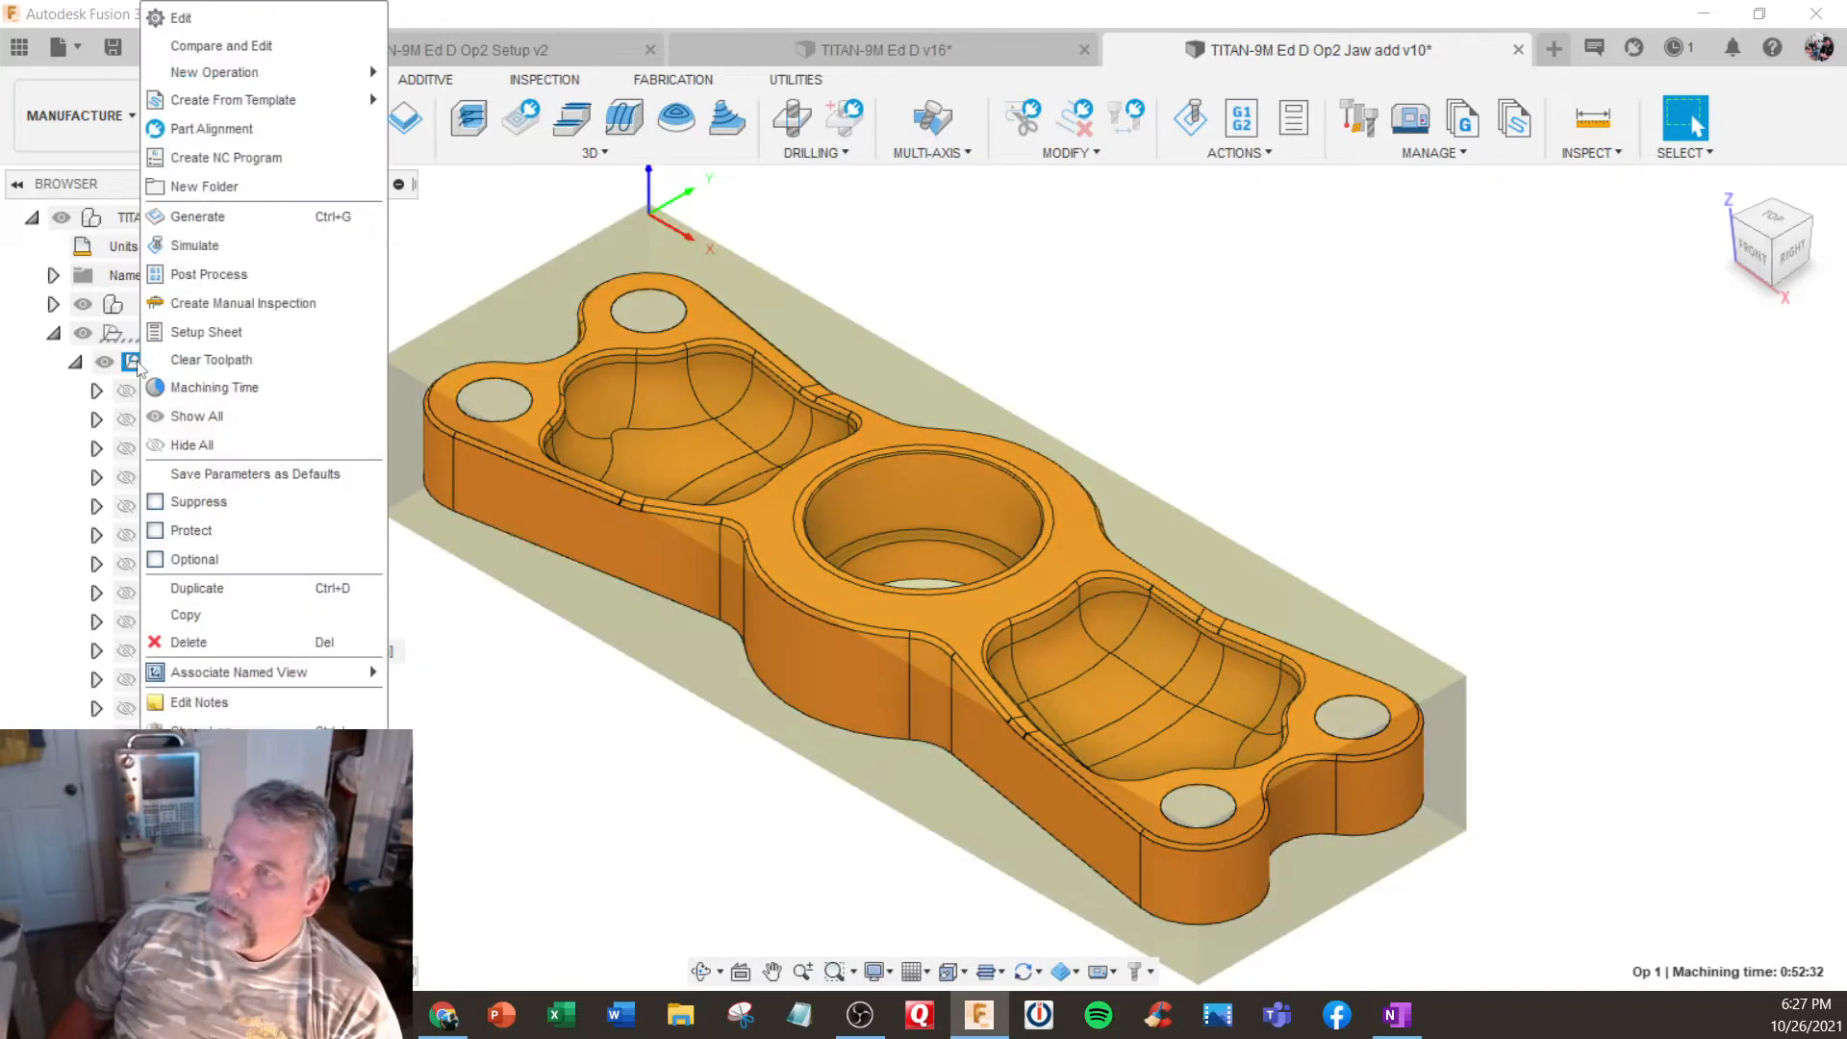
pyautogui.click(224, 252)
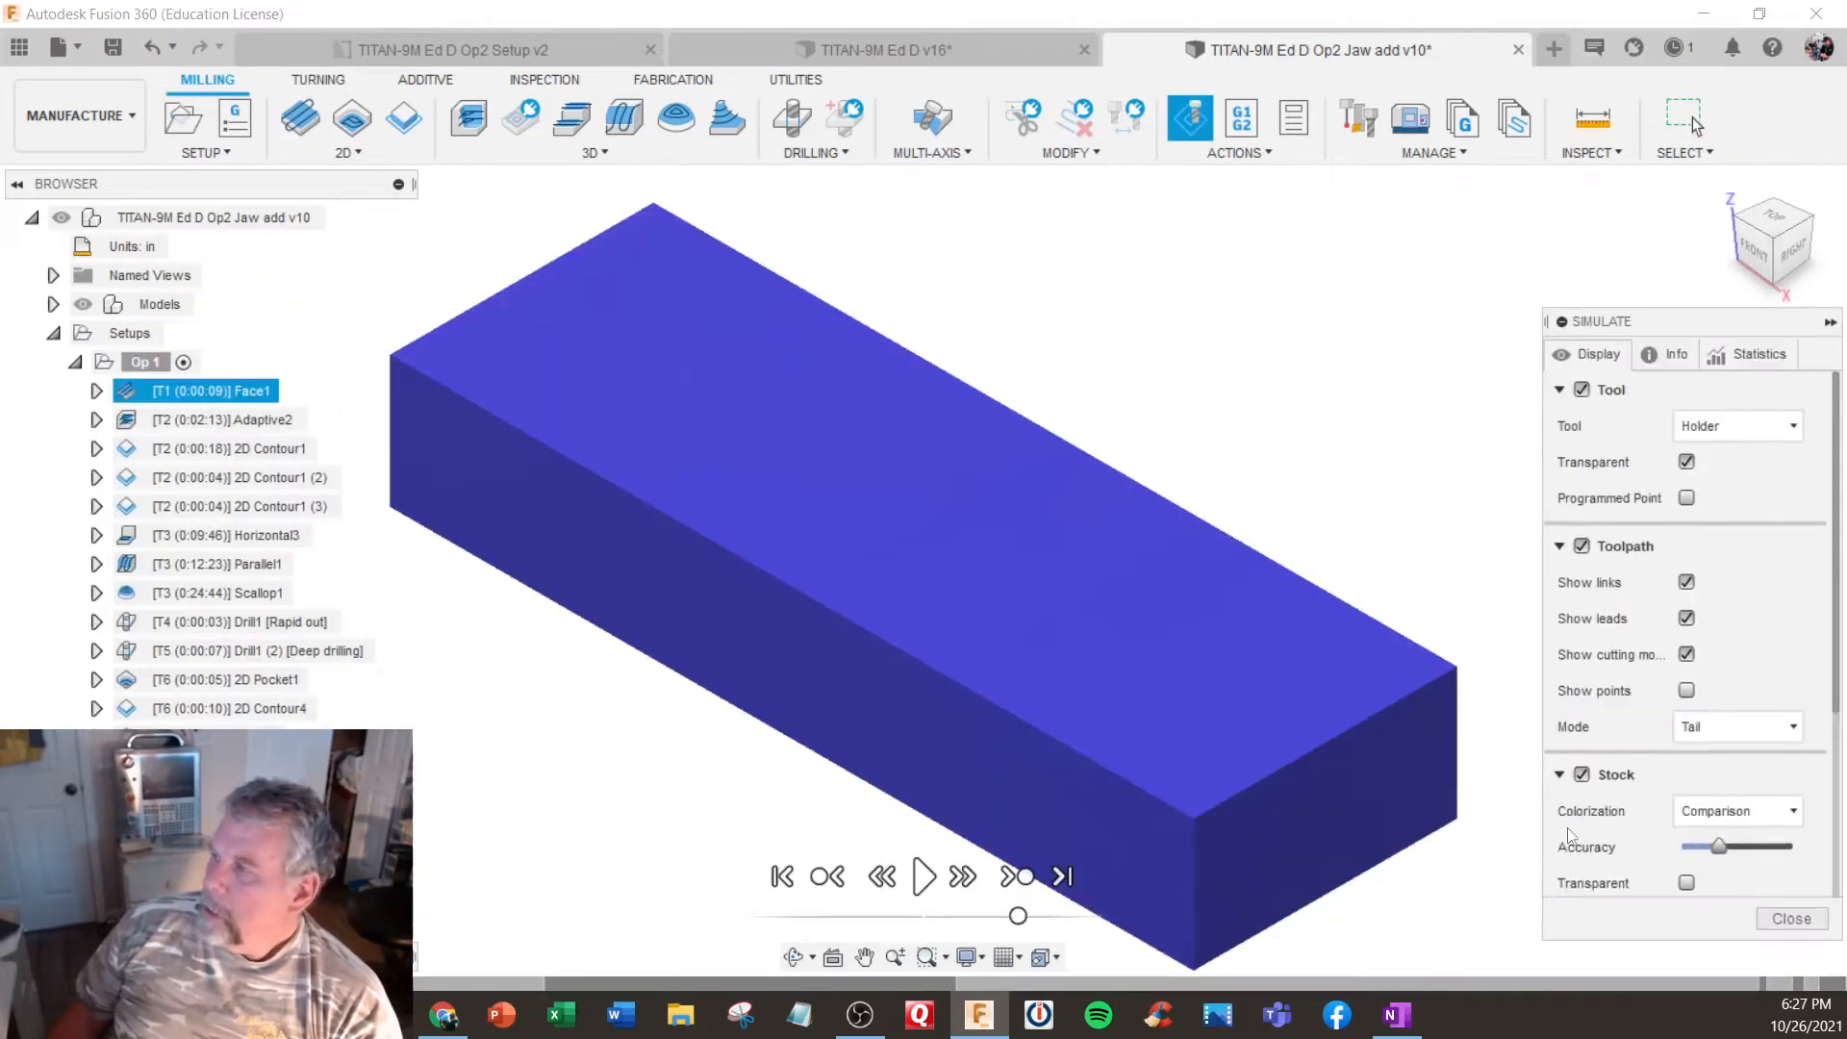
pyautogui.click(925, 875)
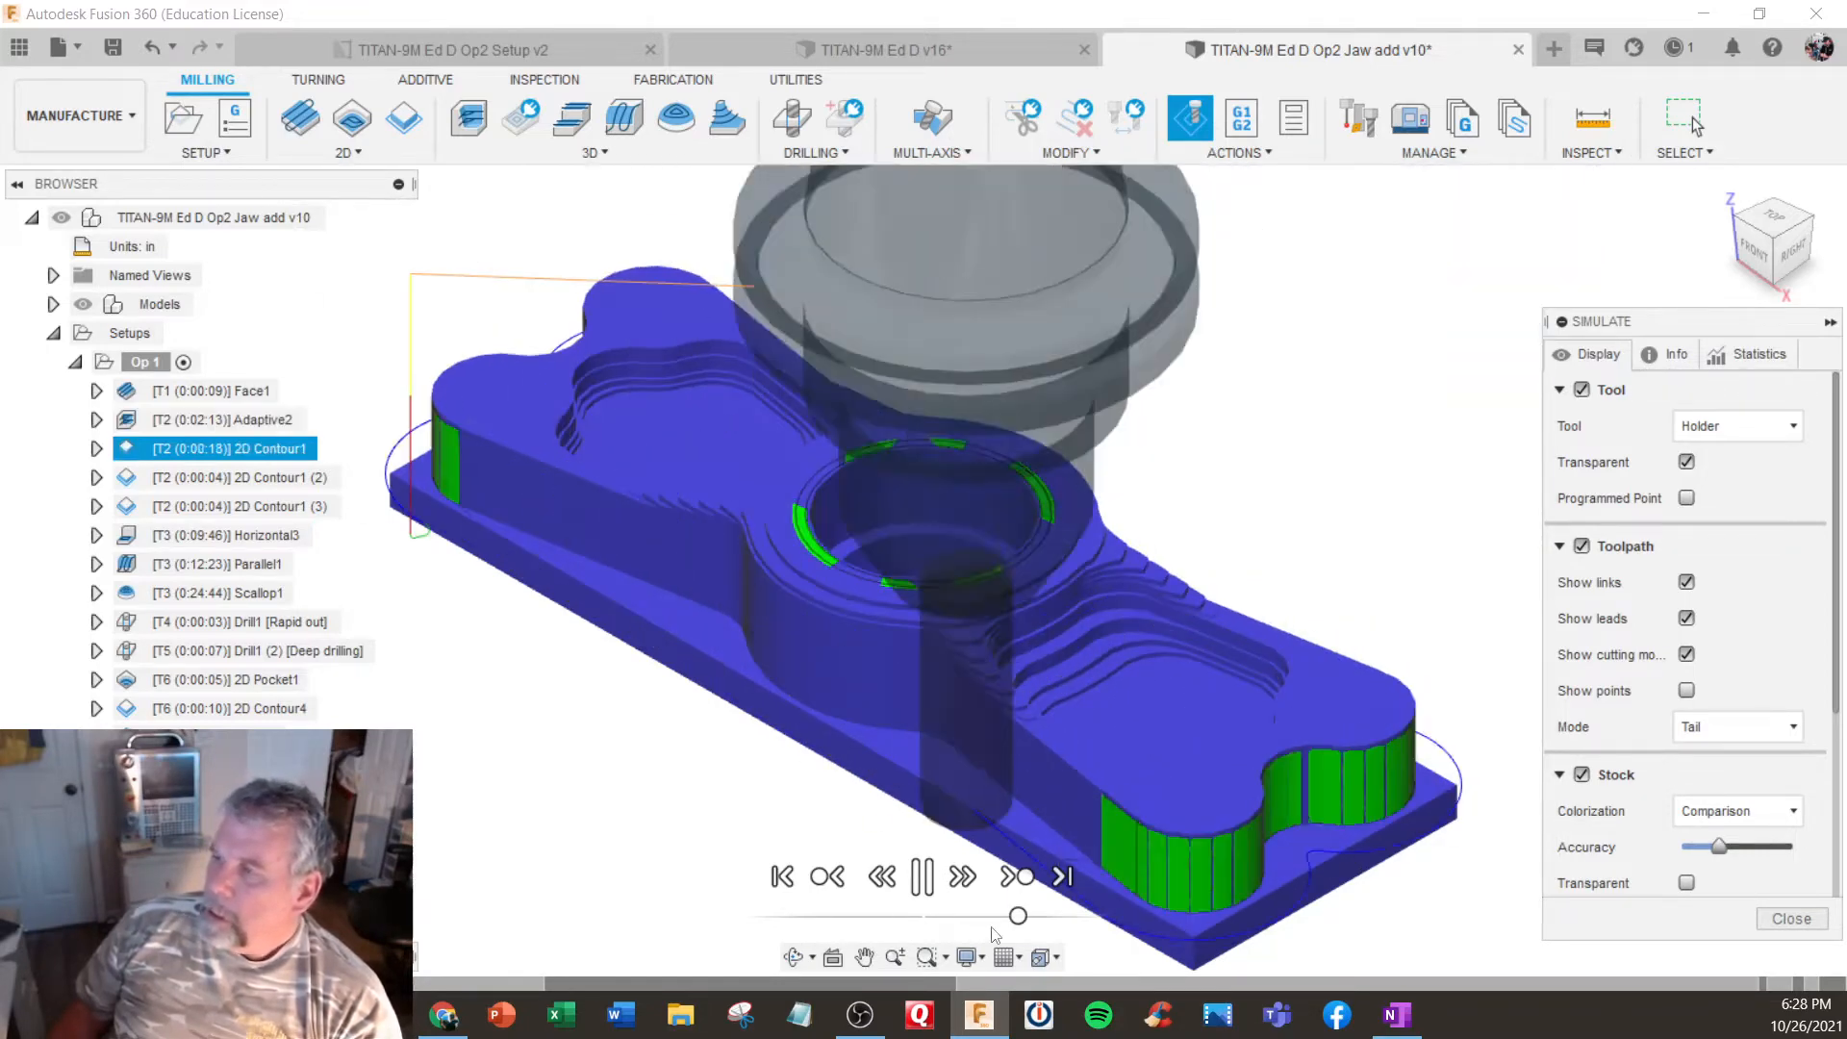
pyautogui.moveTo(1018, 915); pyautogui.dragTo(960, 916)
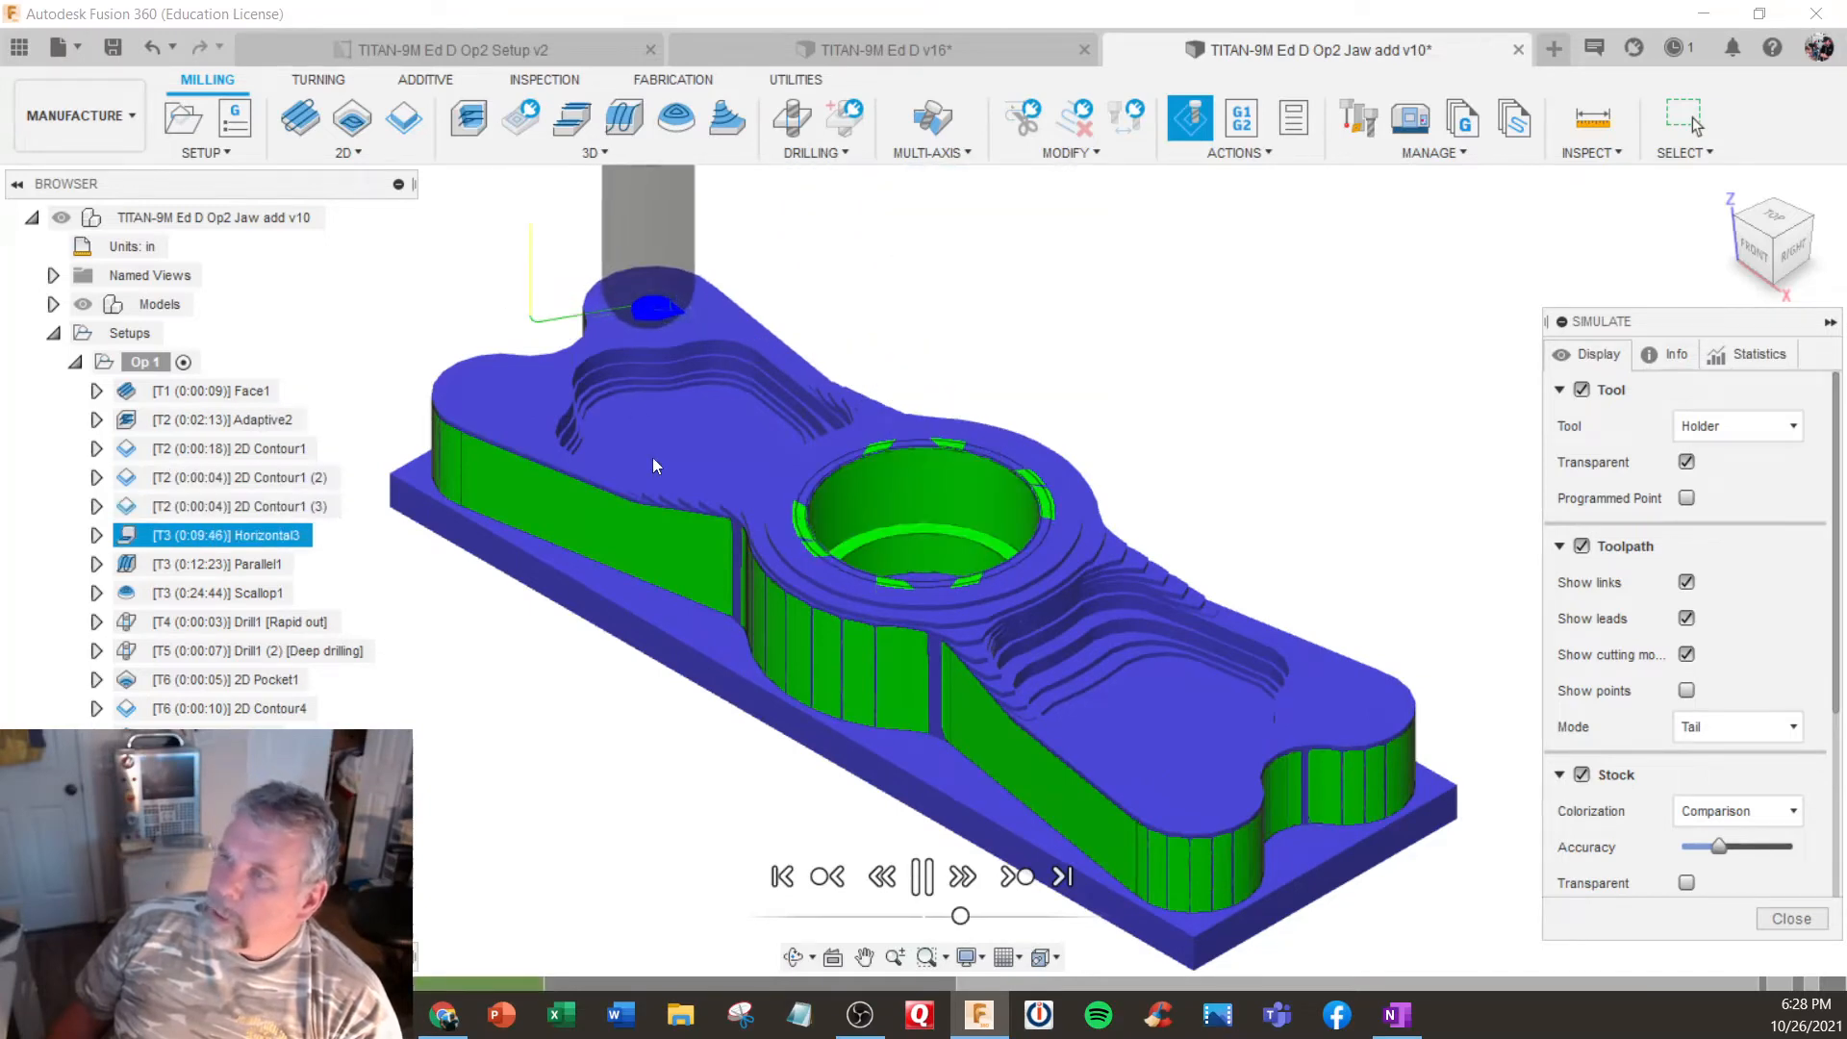
pyautogui.keyDown('shift'); pyautogui.moveTo(654, 466); pyautogui.dragTo(702, 688, button='middle'); pyautogui.keyUp('shift')
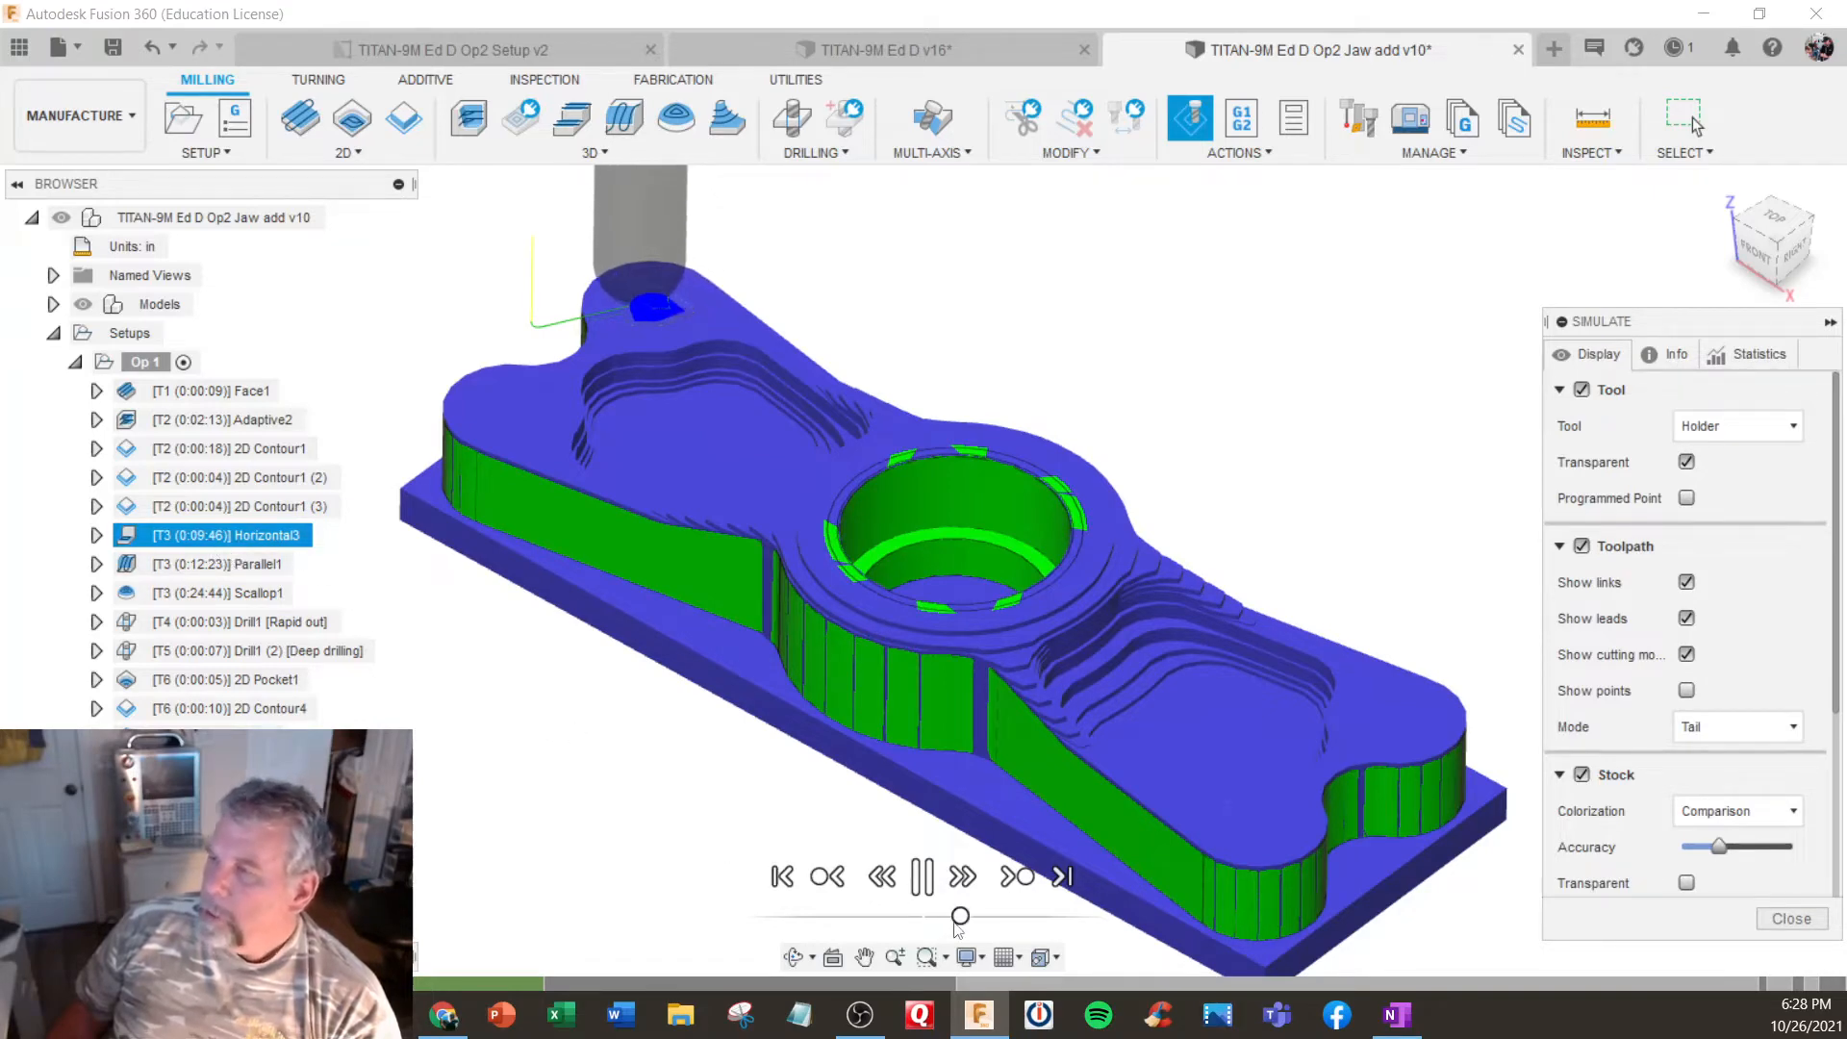
pyautogui.moveTo(959, 918); pyautogui.dragTo(1004, 917)
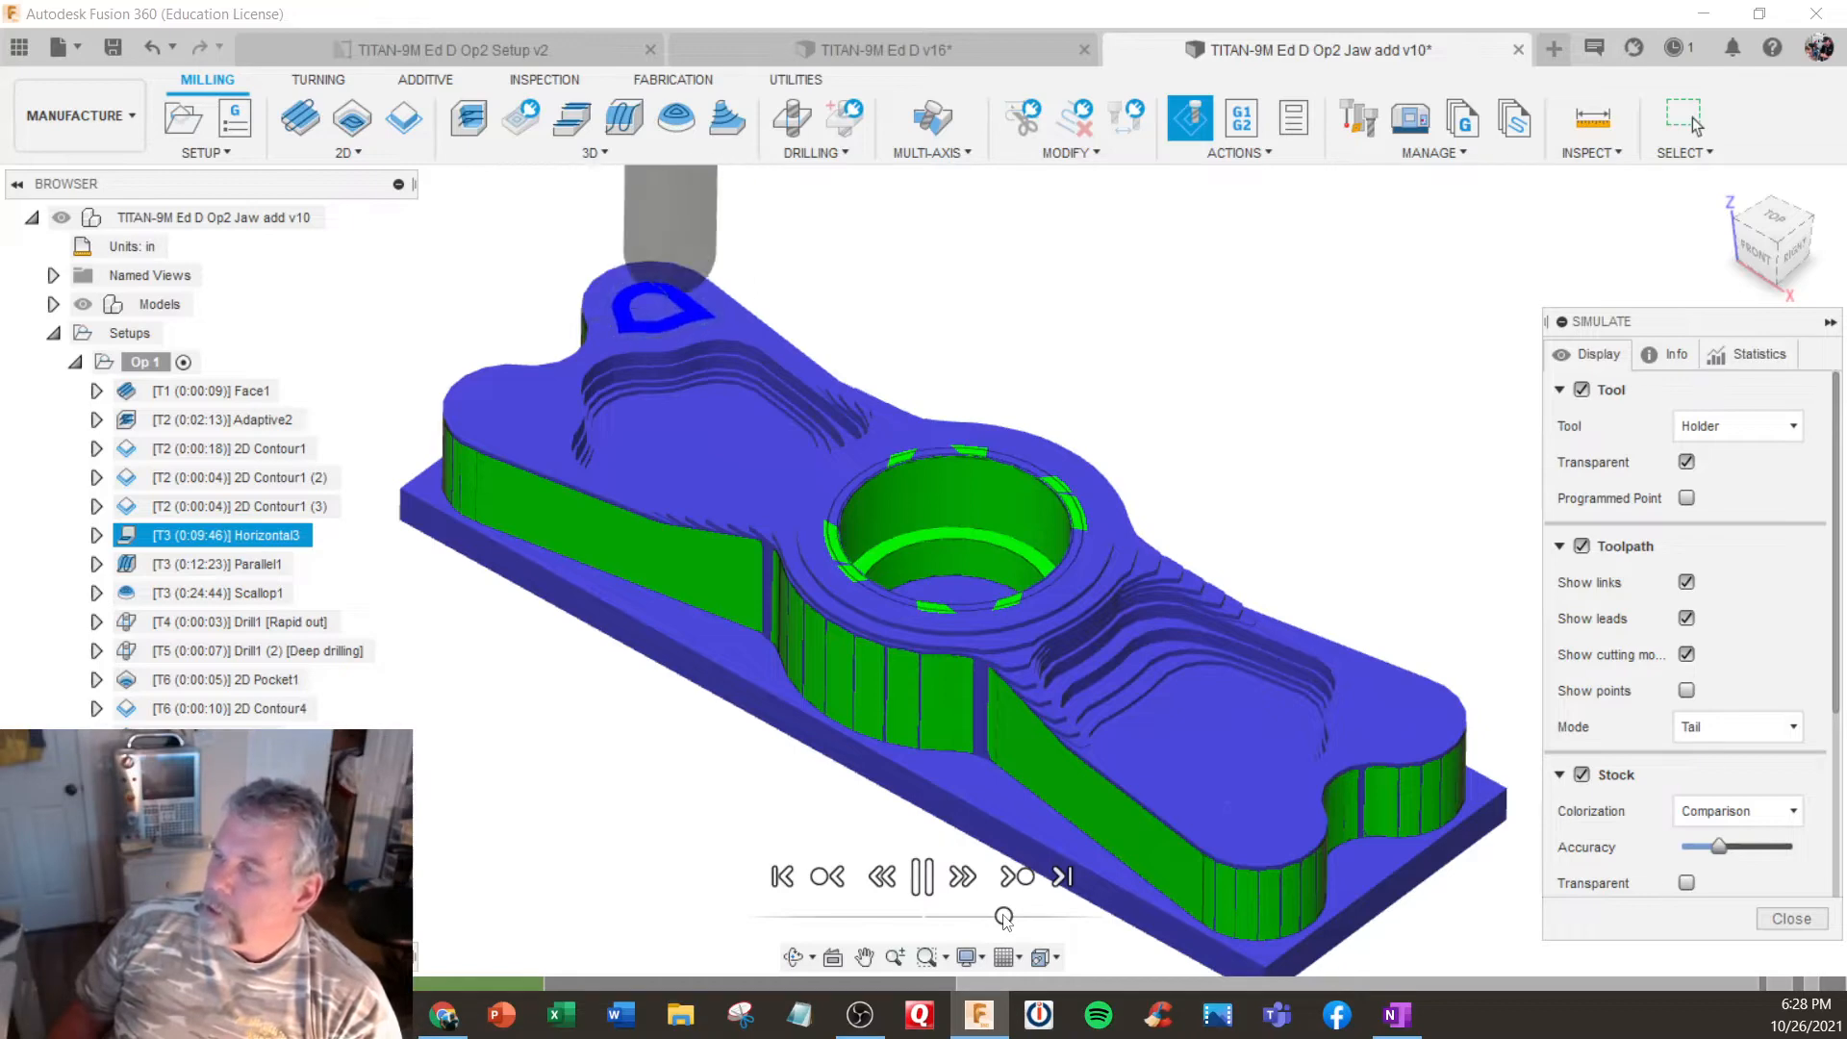
pyautogui.moveTo(1004, 918); pyautogui.dragTo(1029, 919)
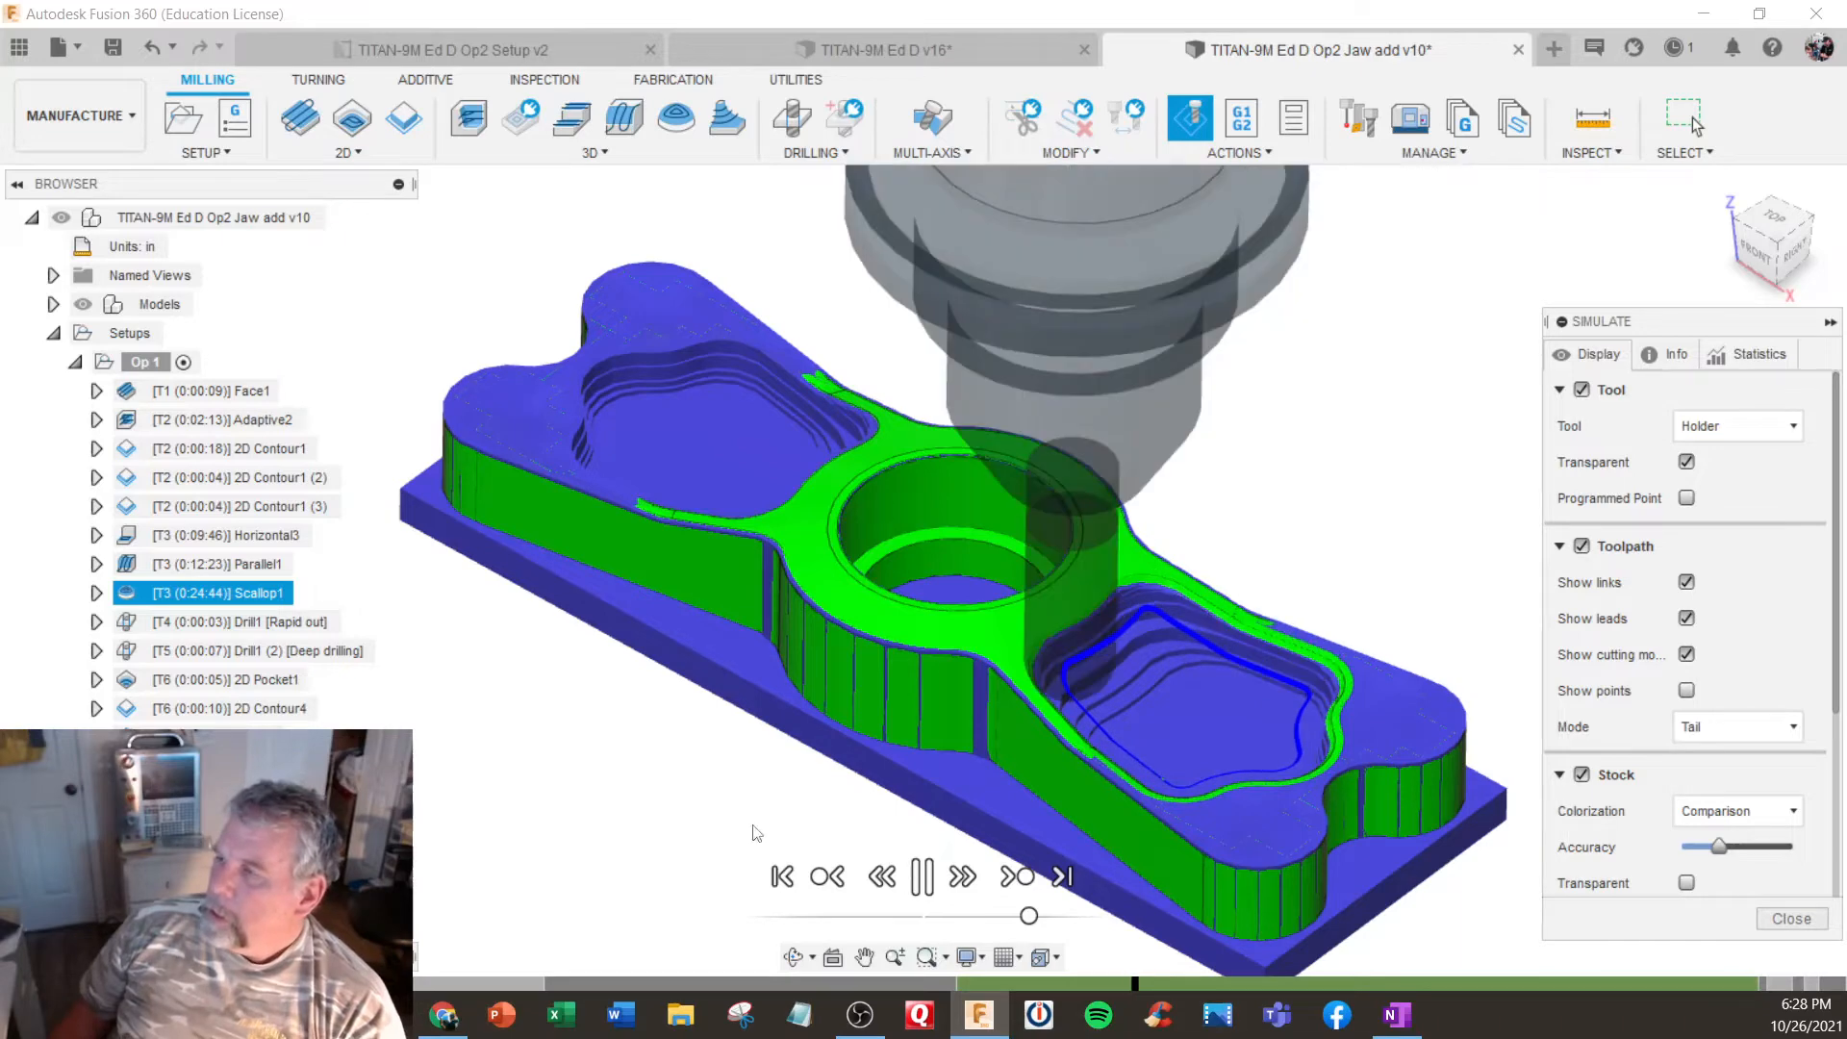
pyautogui.click(1062, 877)
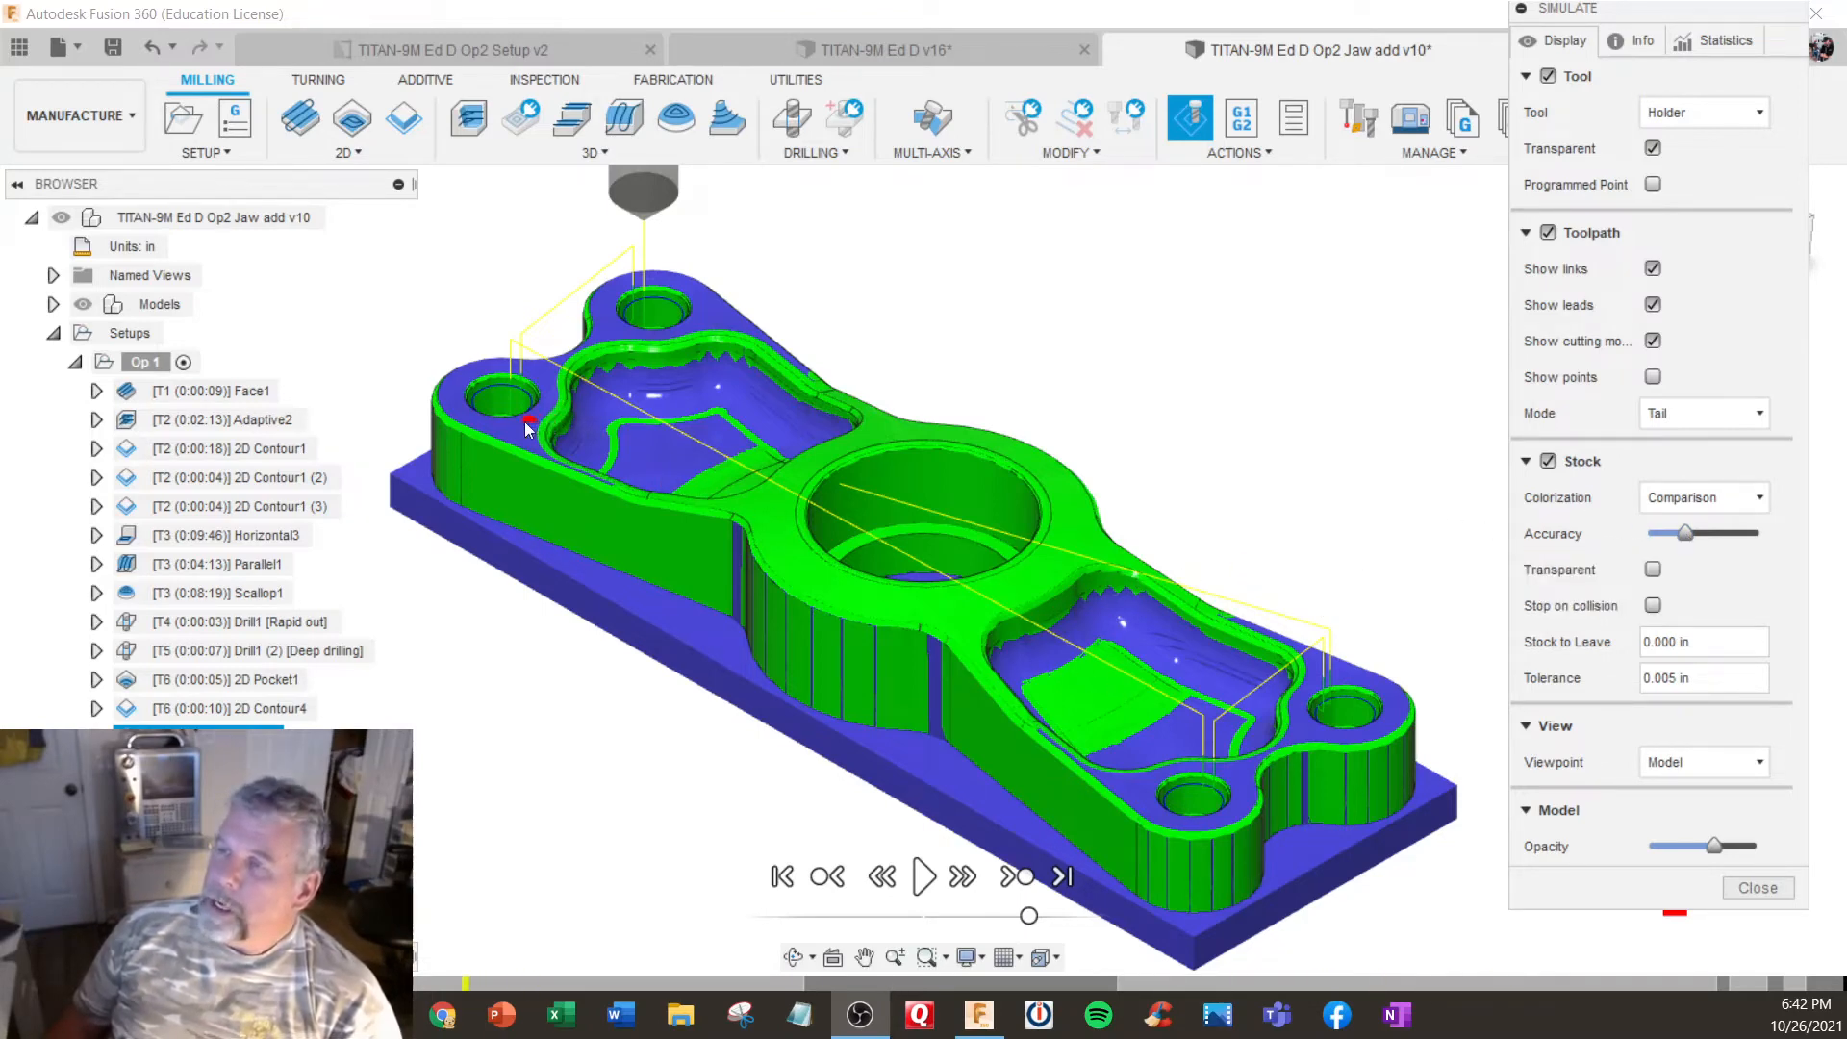
pyautogui.scroll(3, 582, 435)
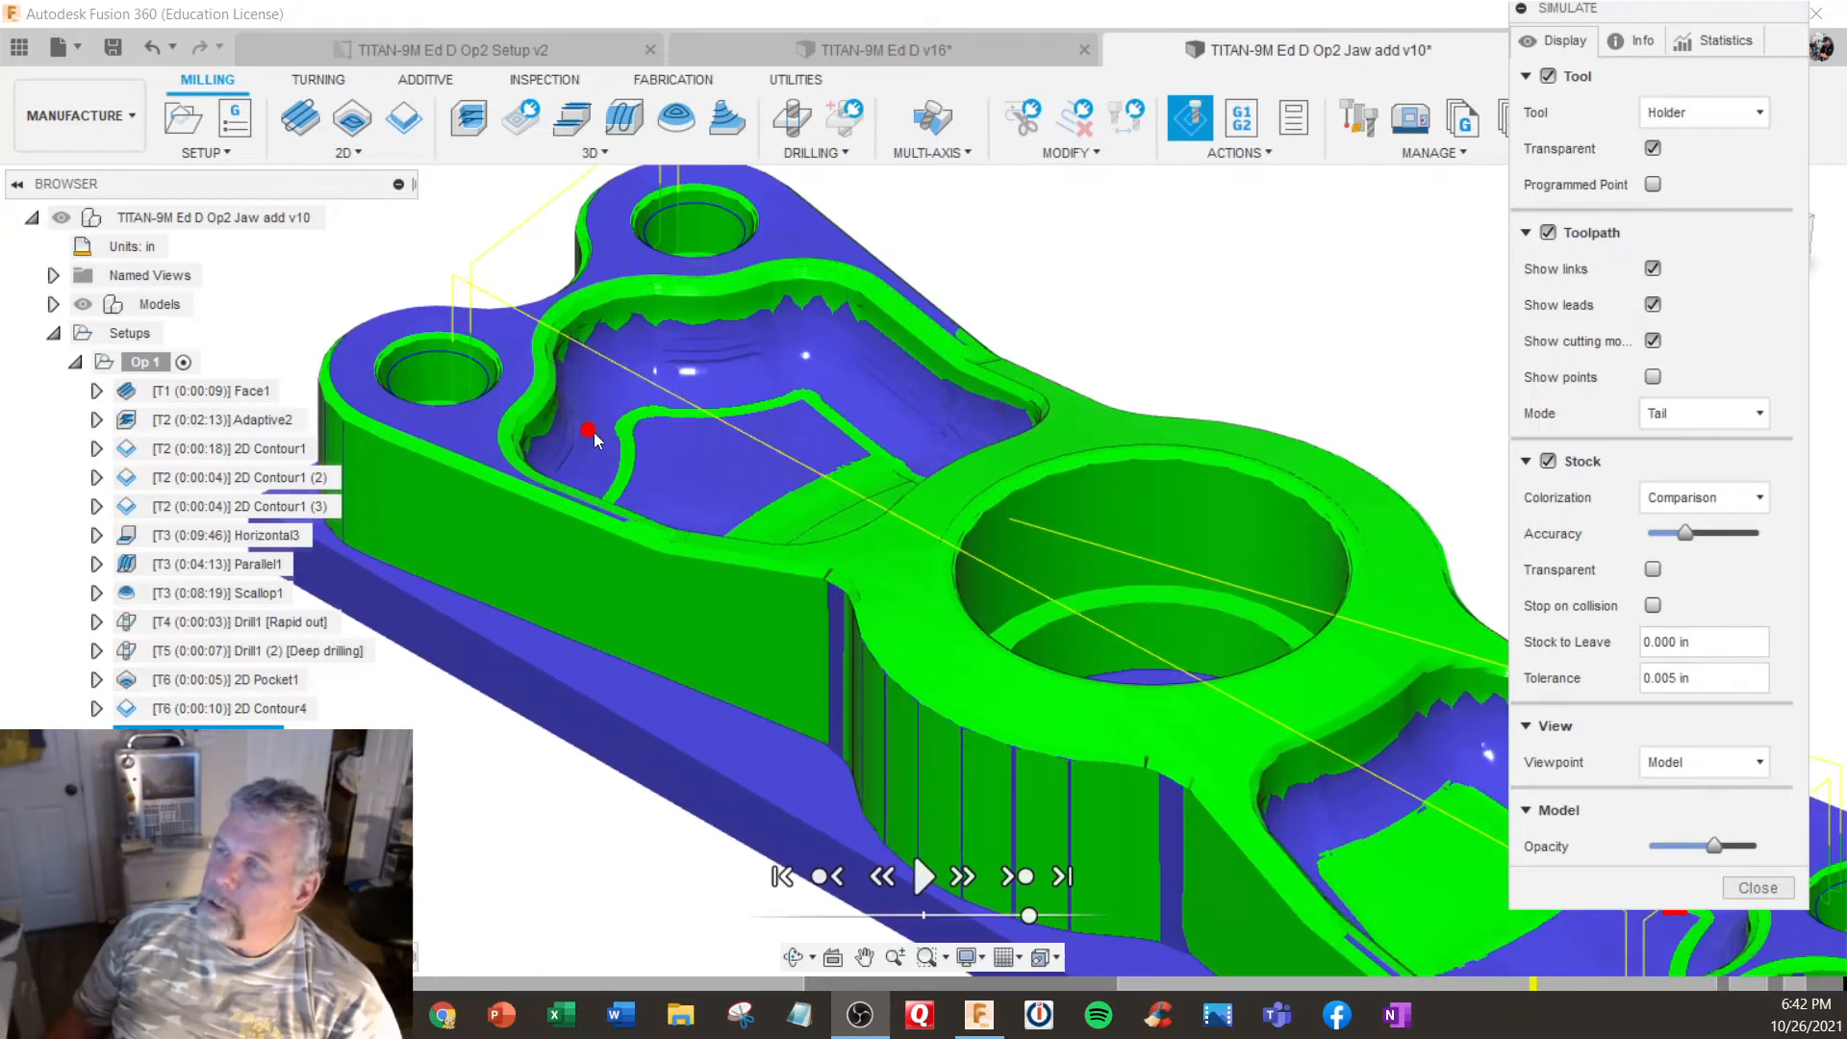
# - Examine the entire machined Op 1 part in the stock comparison and end the simulation
pyautogui.scroll(-1, 593, 439)
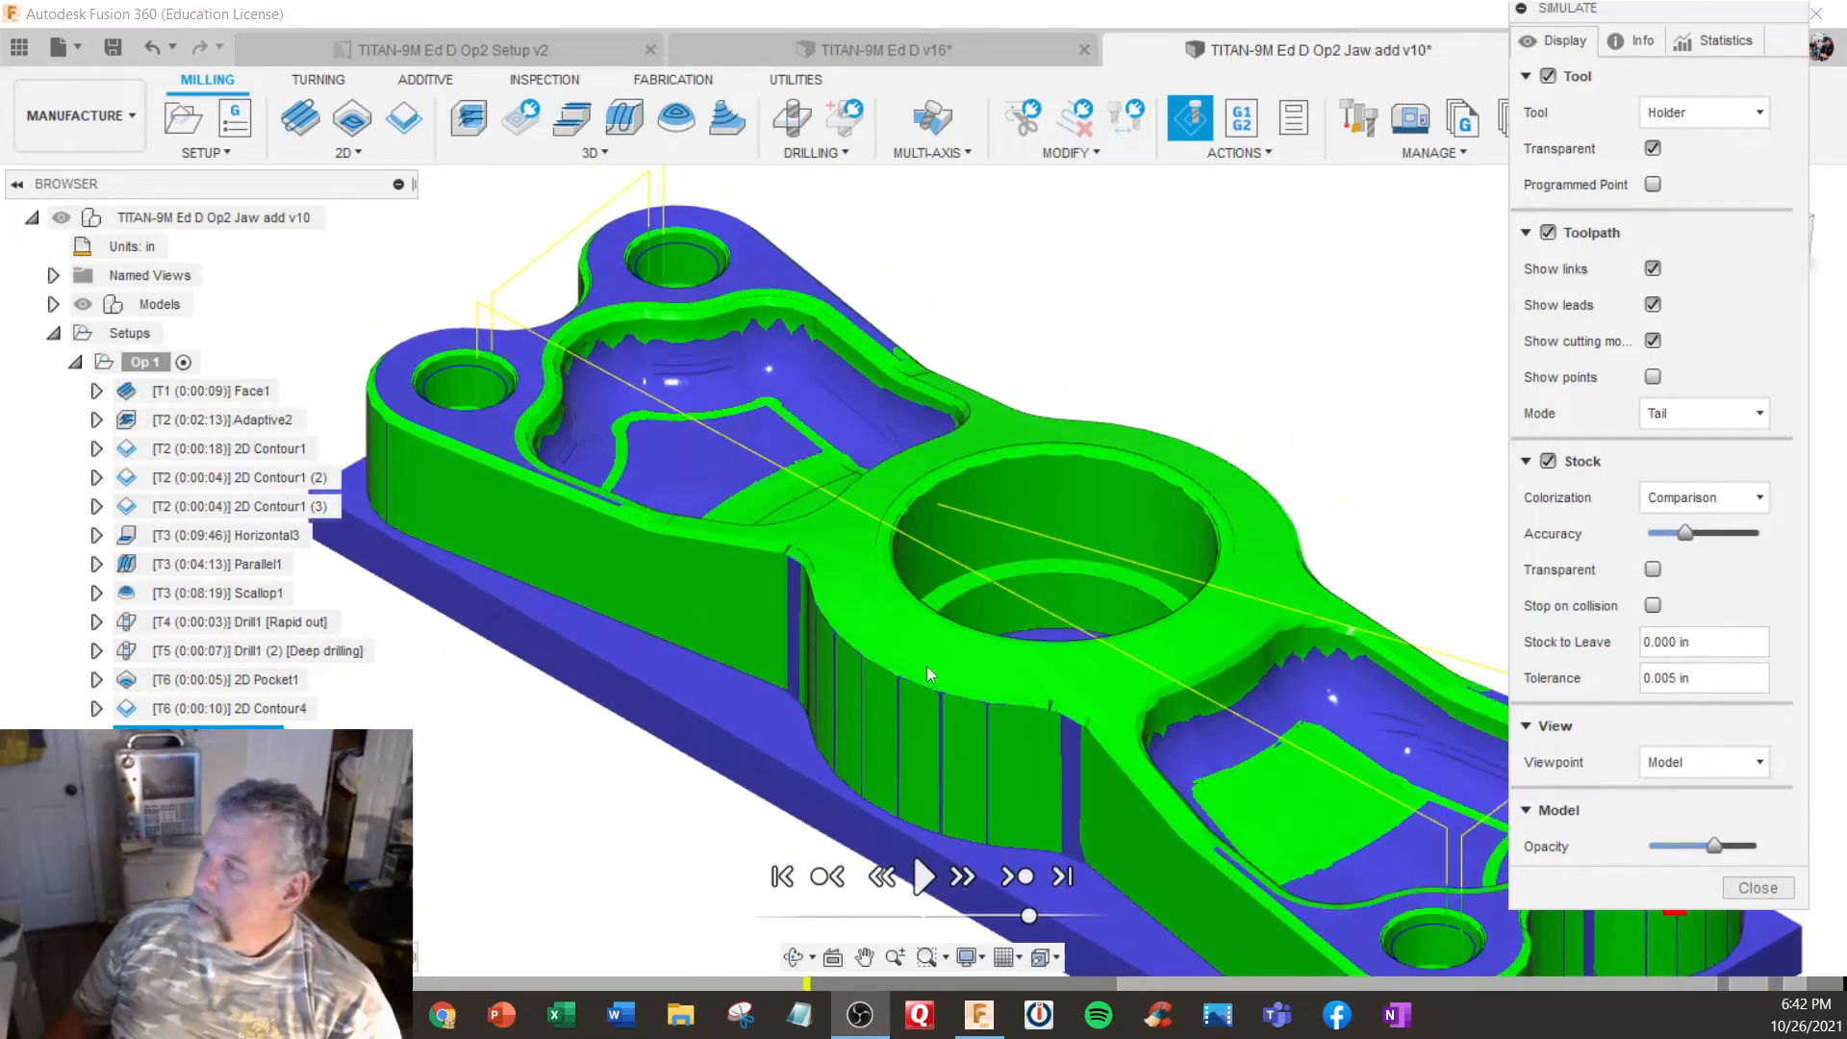
pyautogui.scroll(-2, 482, 451)
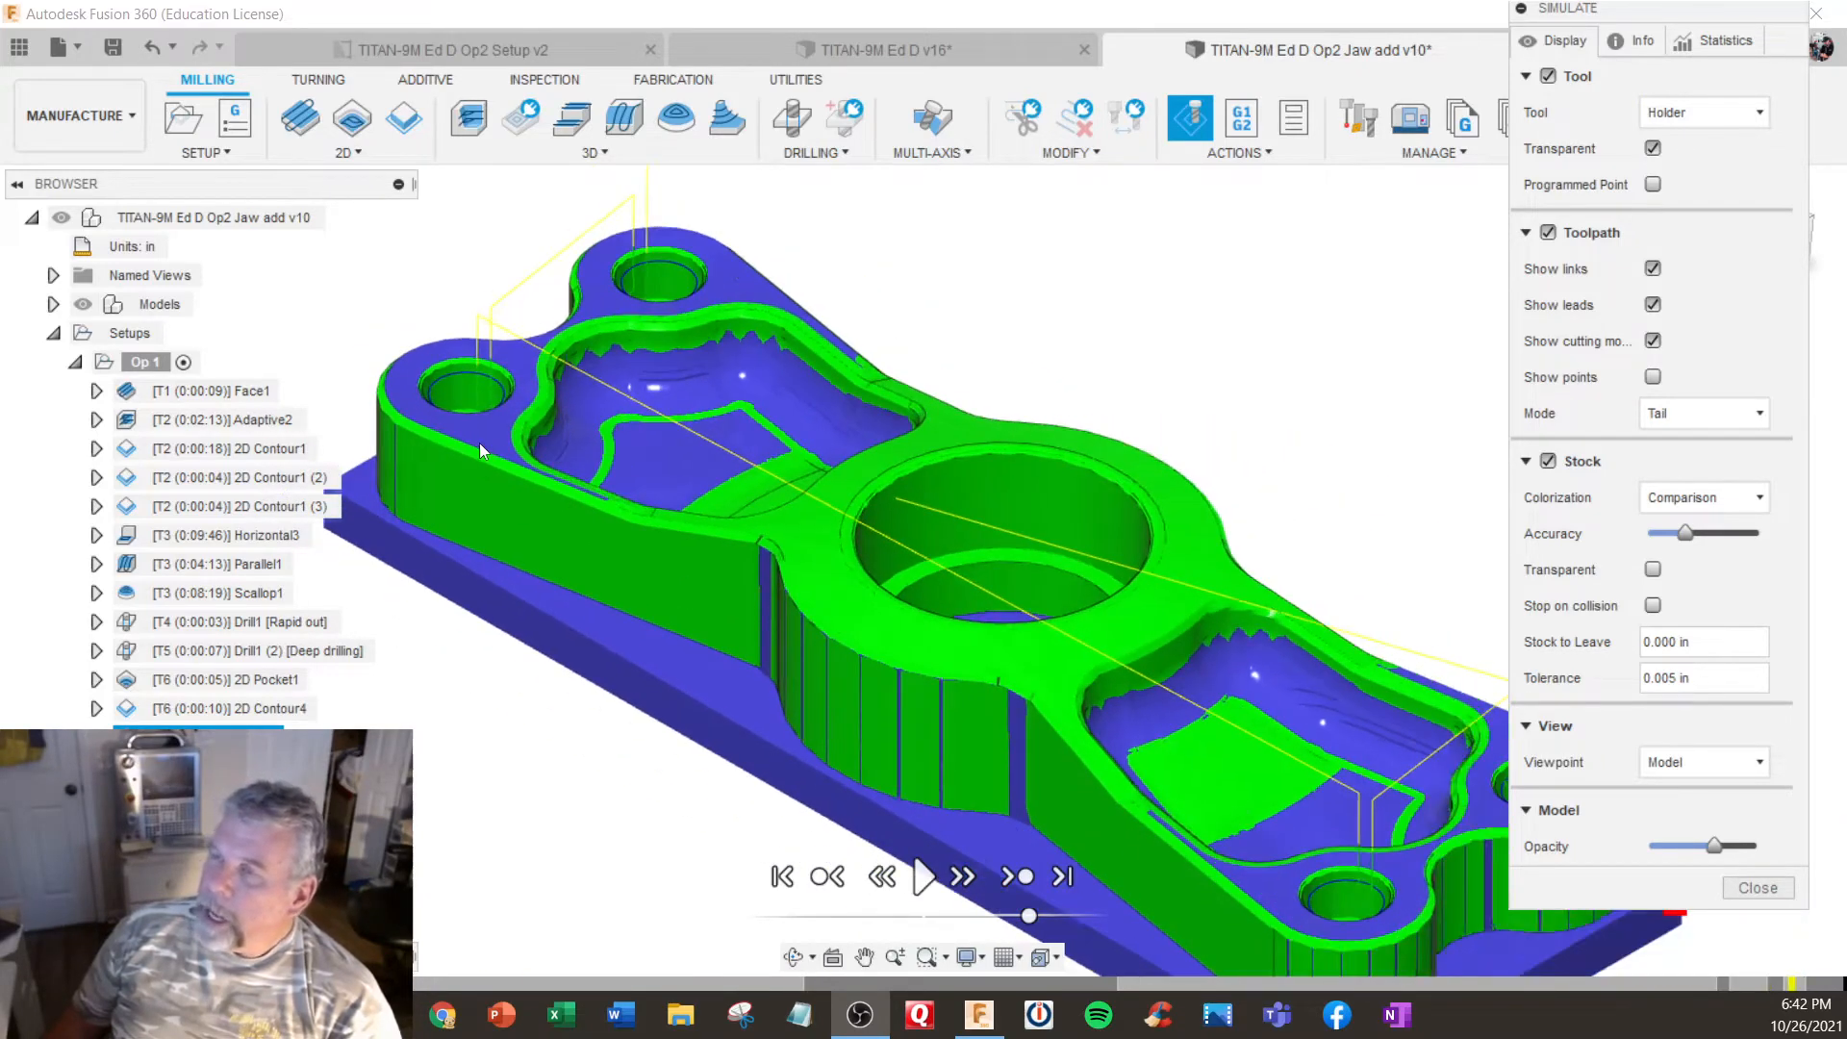
pyautogui.scroll(1, 480, 451)
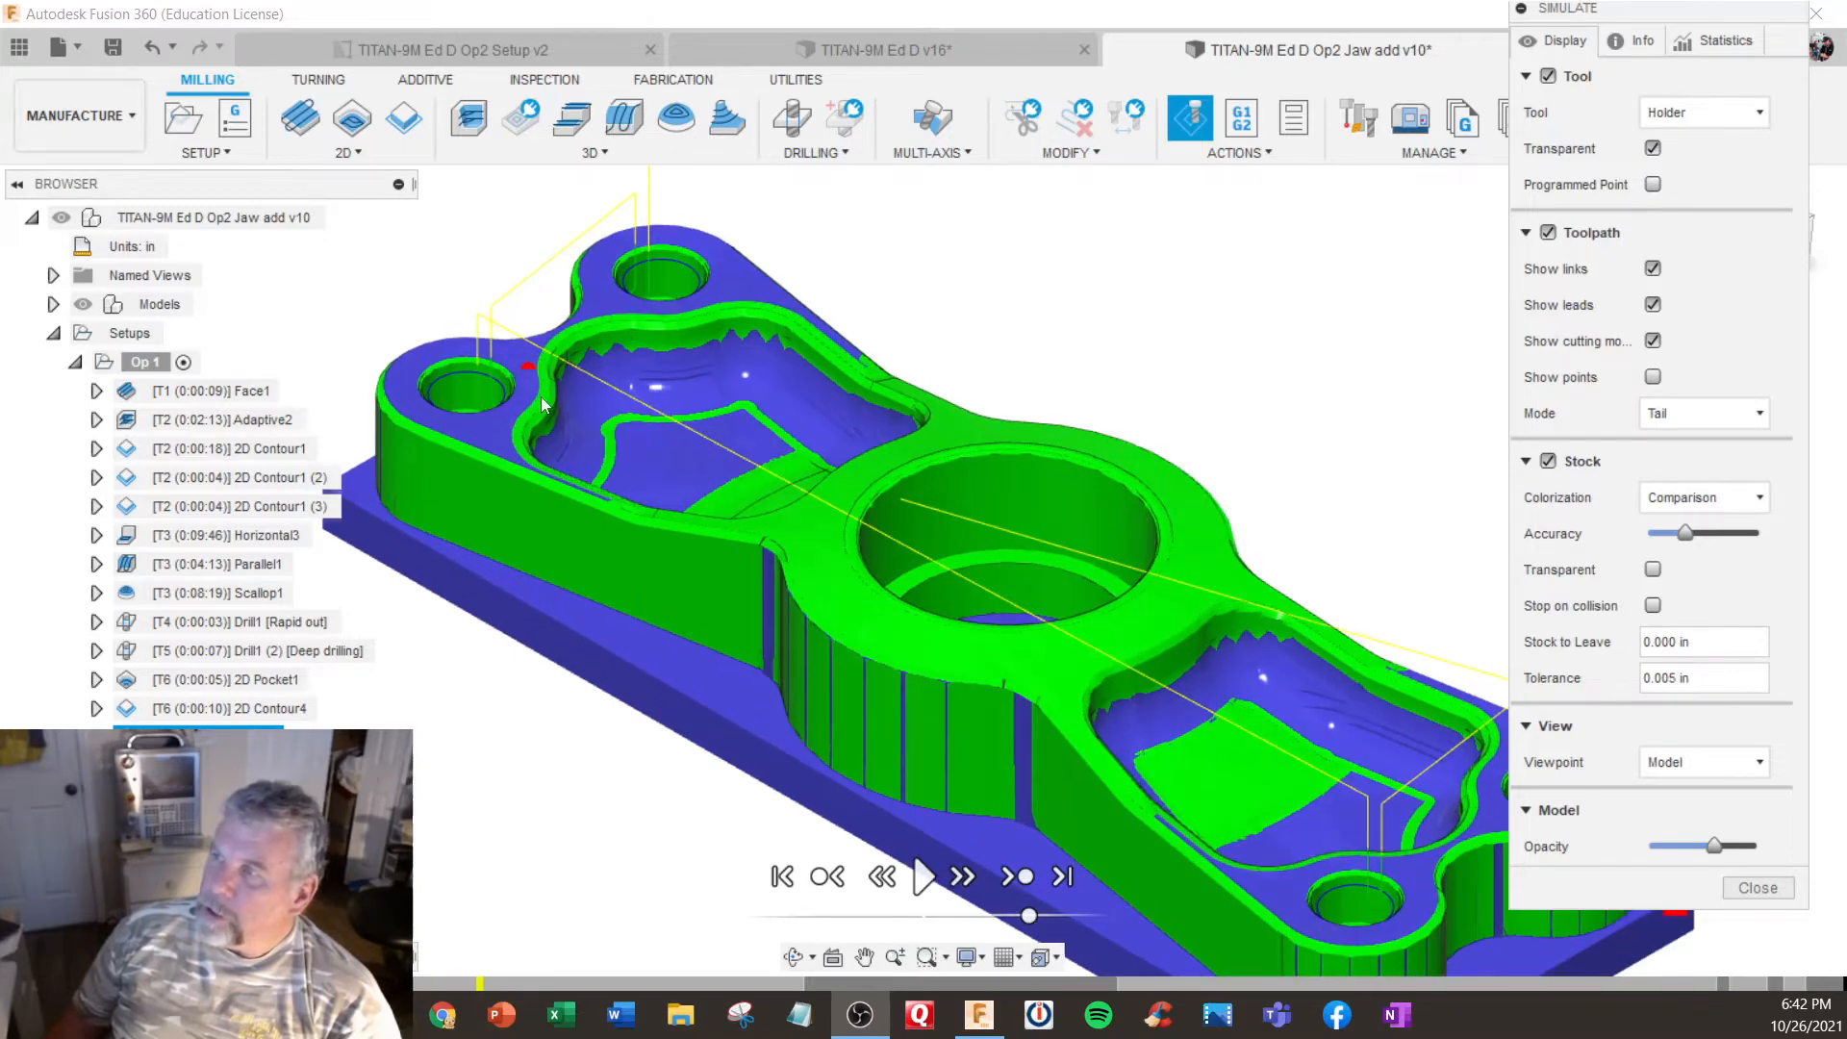
pyautogui.scroll(-1, 663, 478)
pyautogui.scroll(-1, 662, 480)
pyautogui.scroll(-1, 1143, 609)
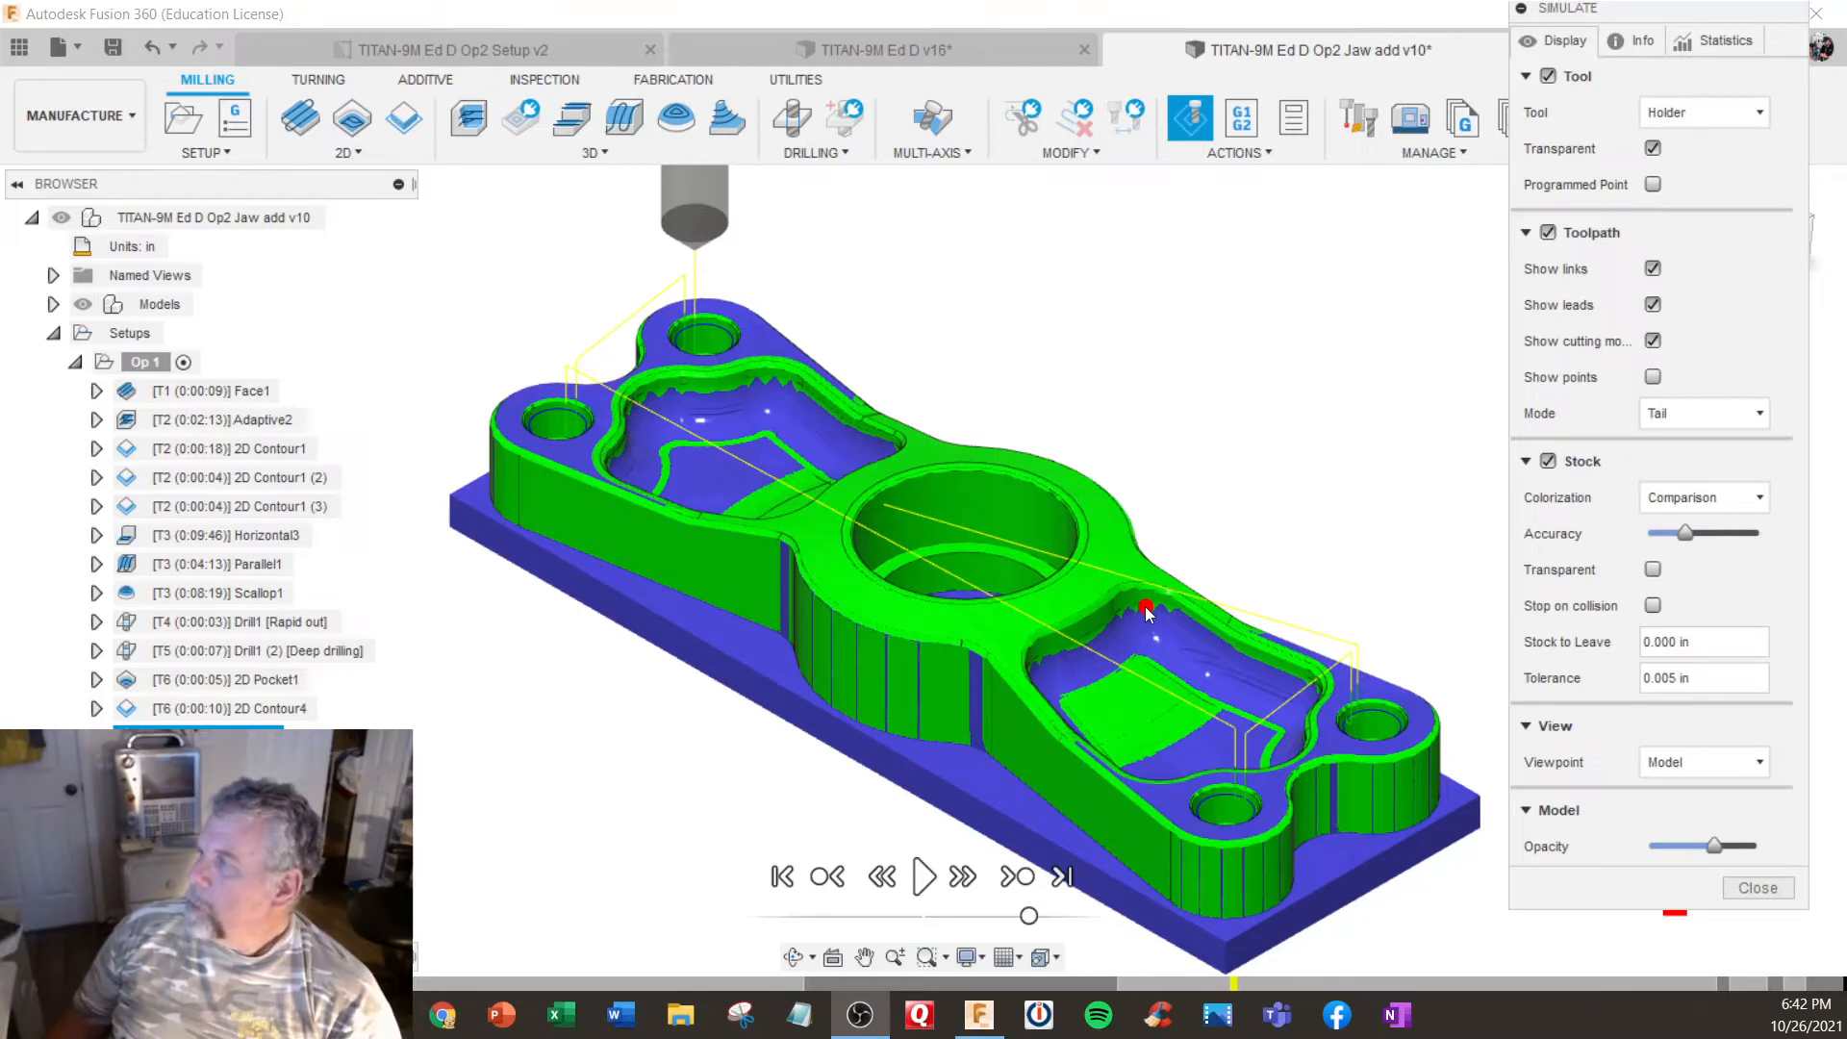
pyautogui.click(1776, 894)
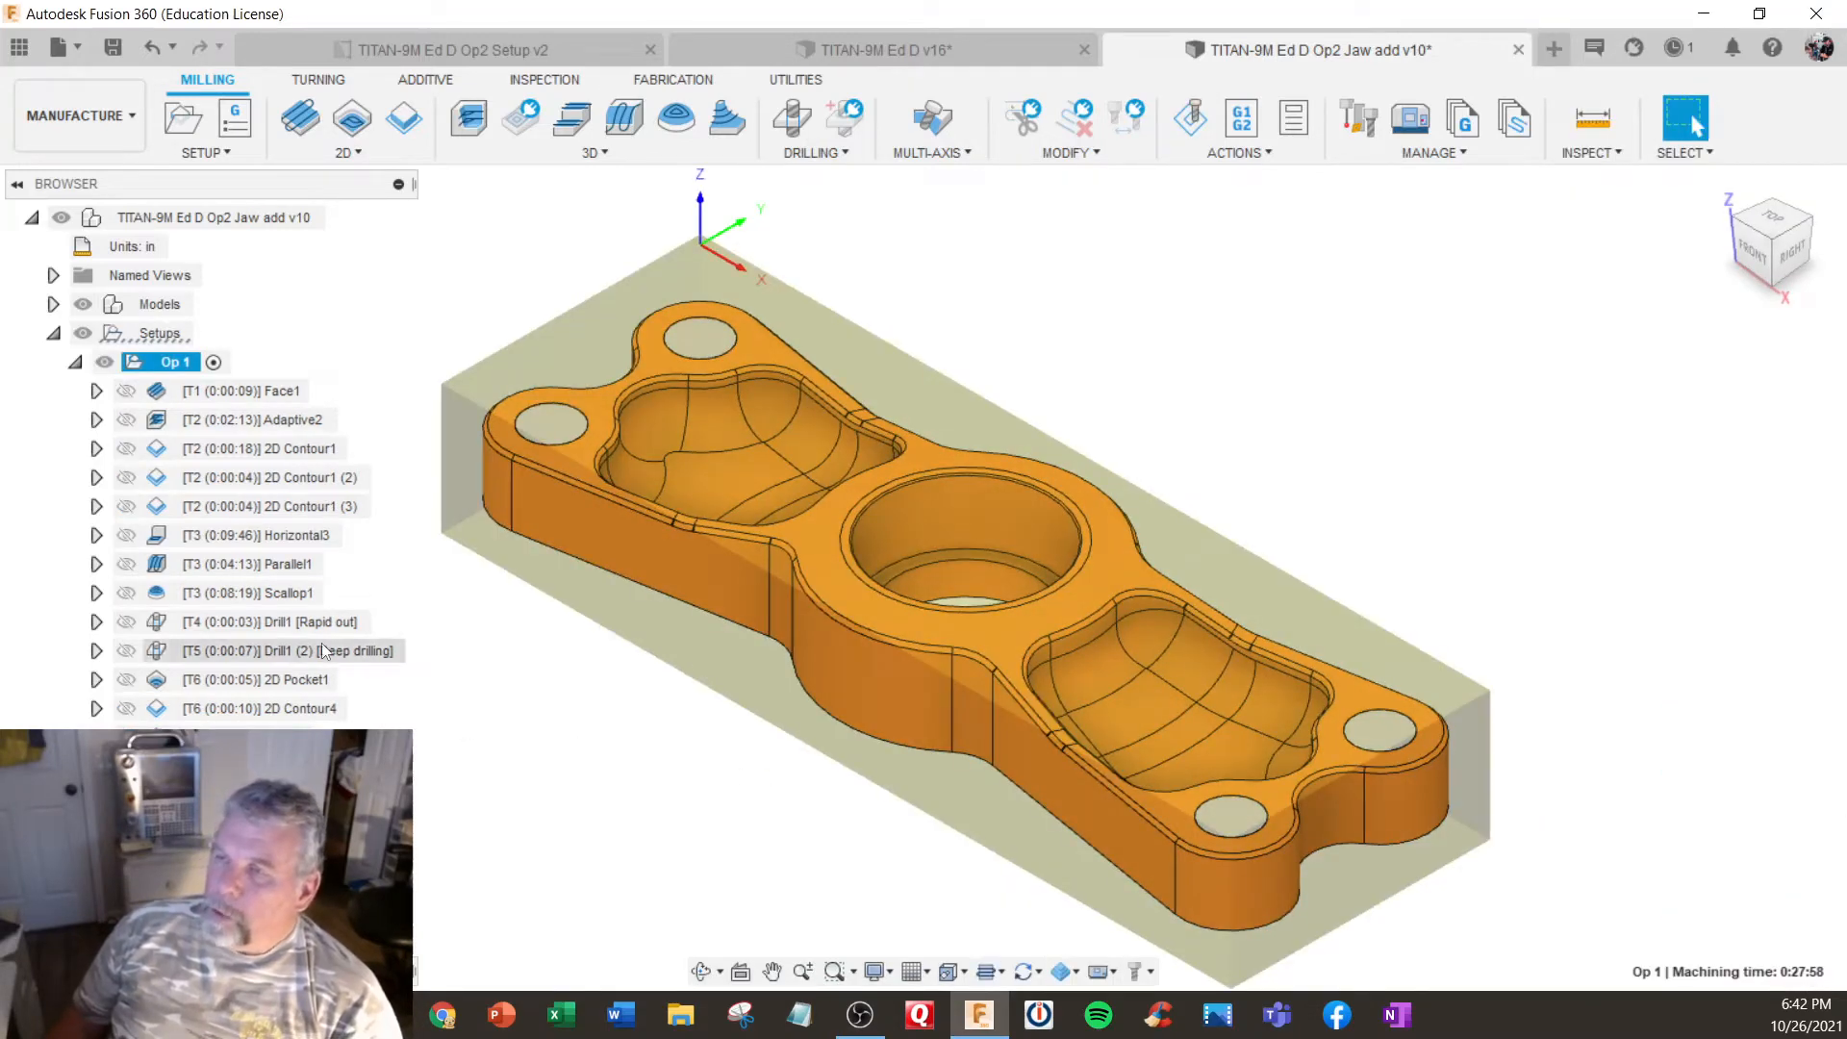
# - Review the toolpath coverage of the Parallel1 and Horizontal3 operations on the part
pyautogui.rightClick(252, 564)
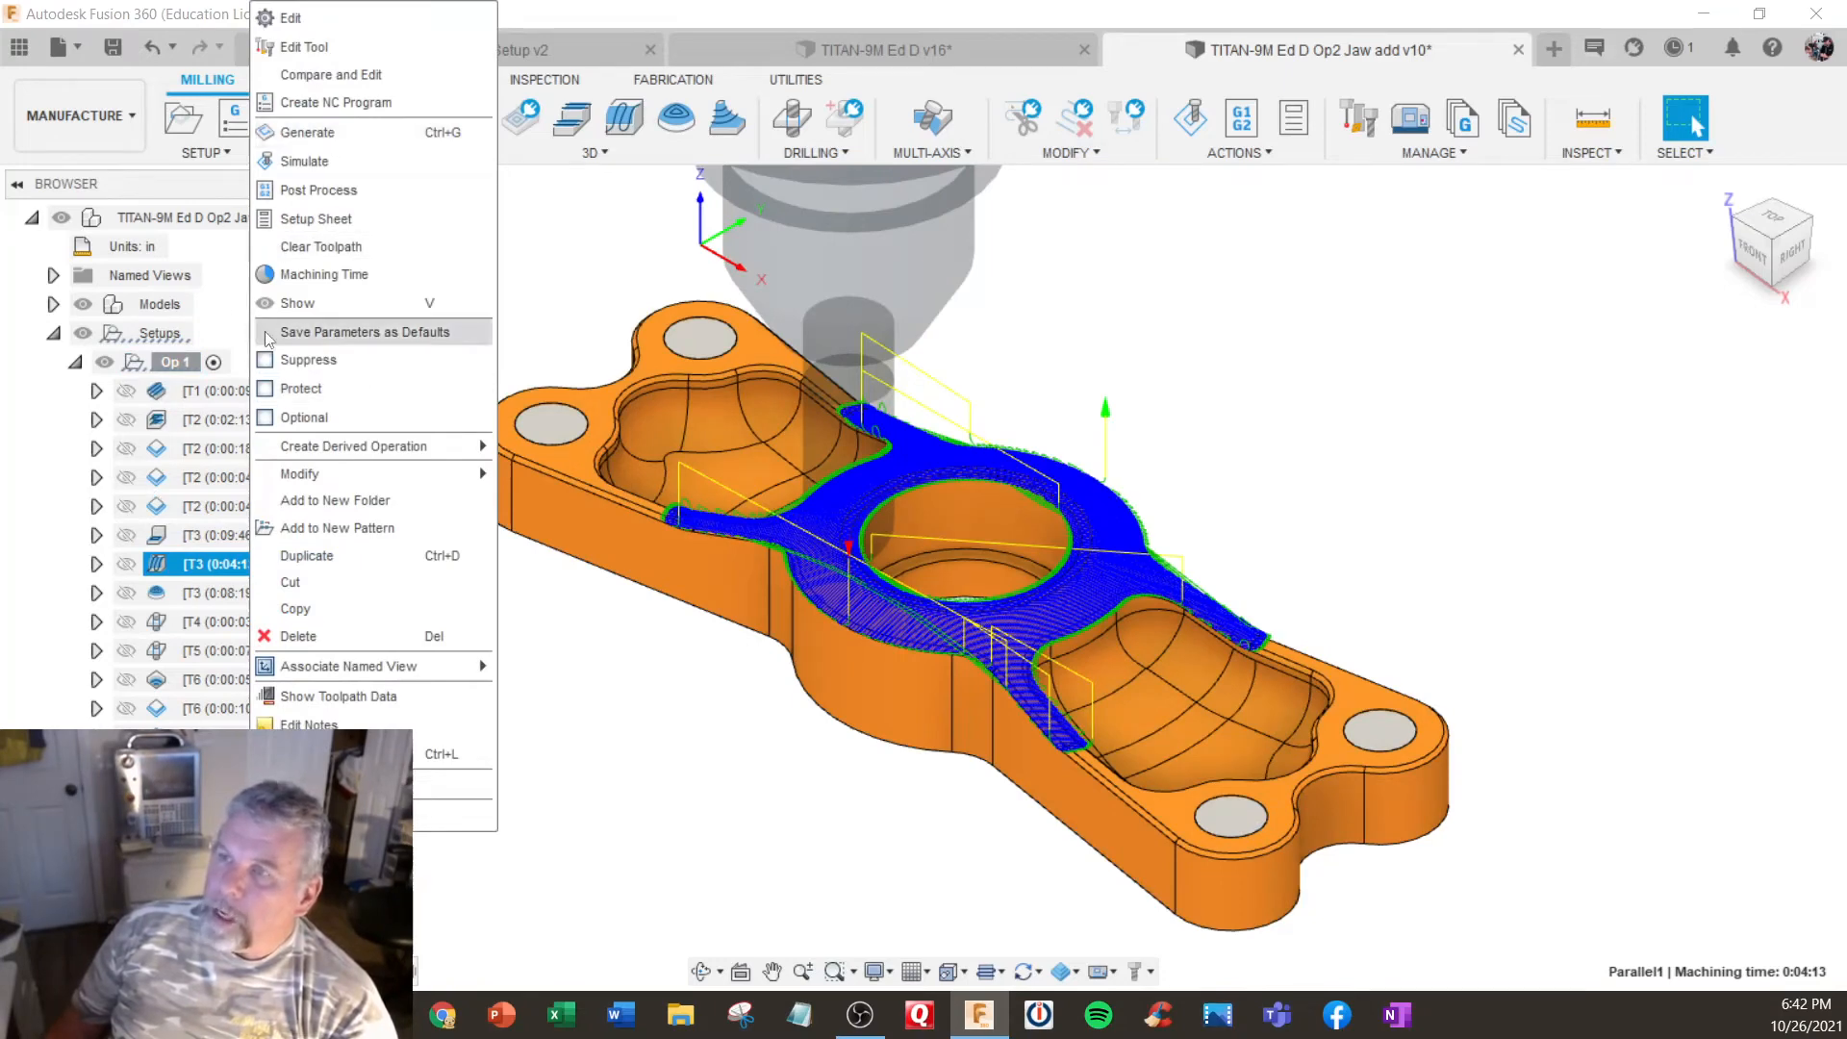
pyautogui.click(229, 570)
pyautogui.click(230, 540)
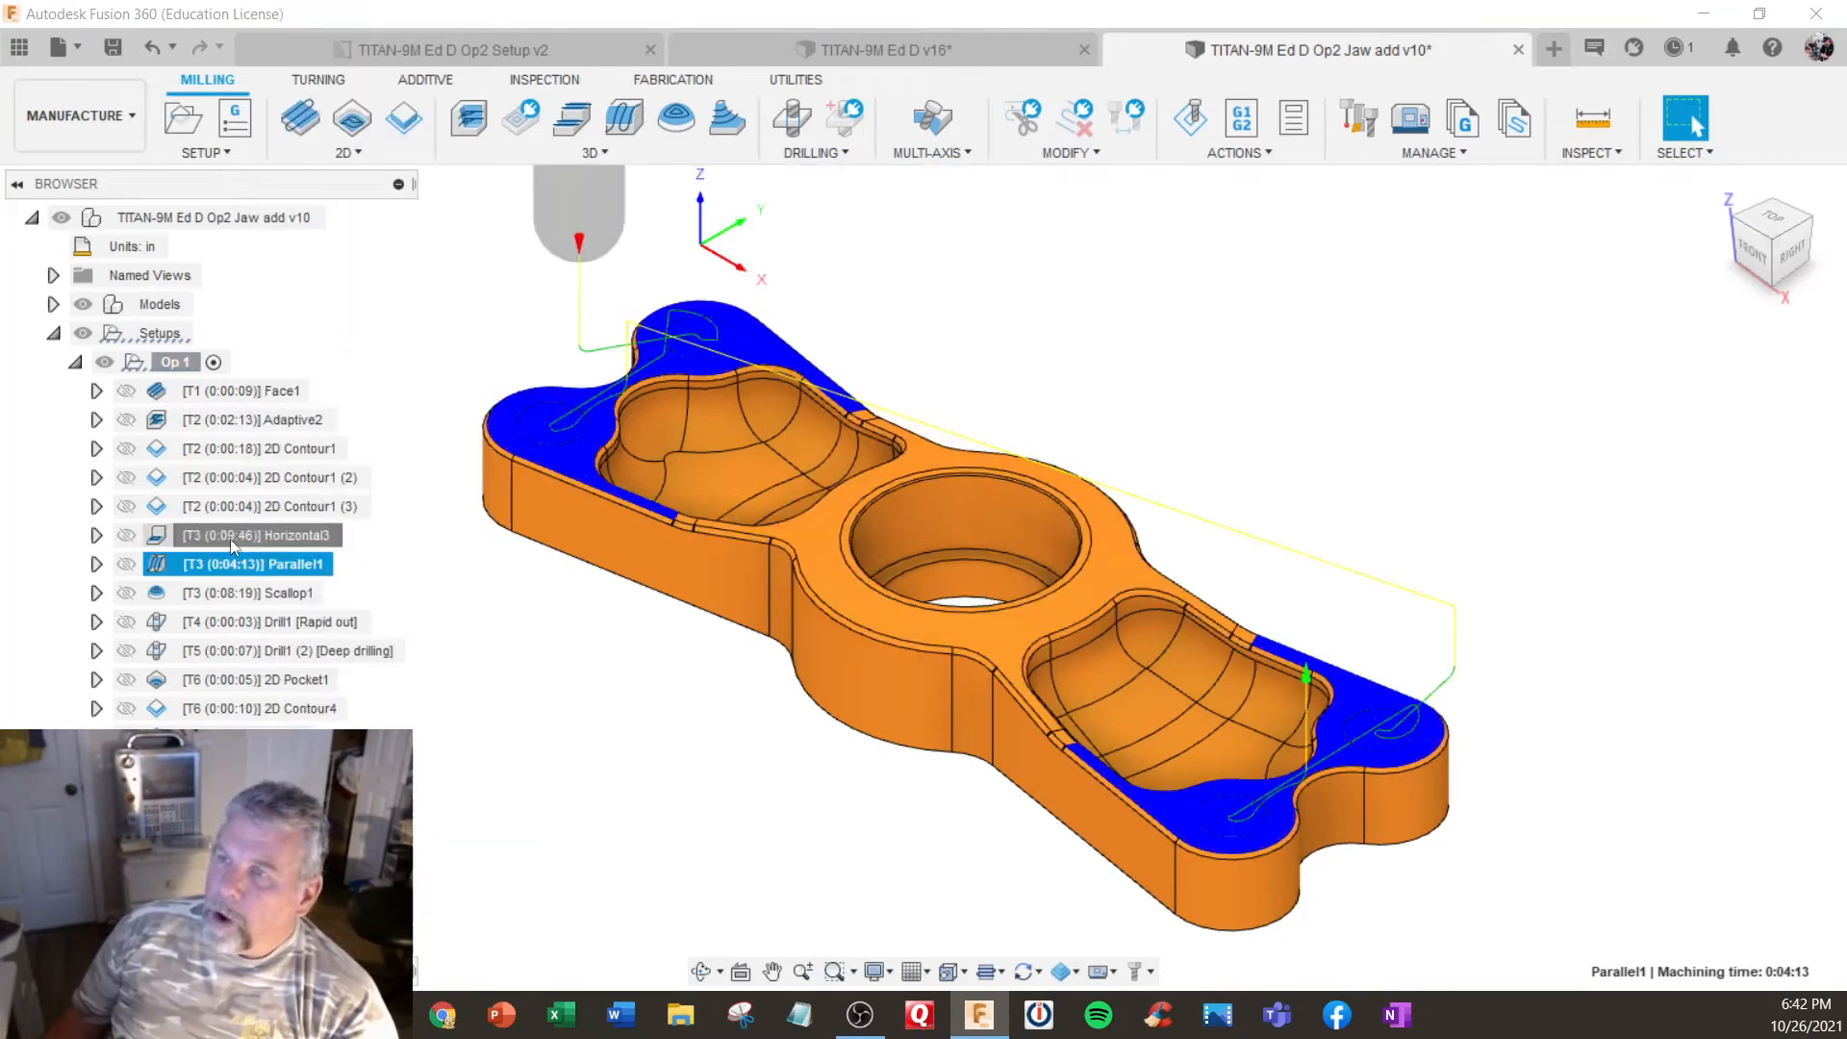
# - Edit the Horizontal3 operation to use a feed per tooth of 0.003 in and a feed per revolution of 0.003 in
pyautogui.rightClick(239, 540)
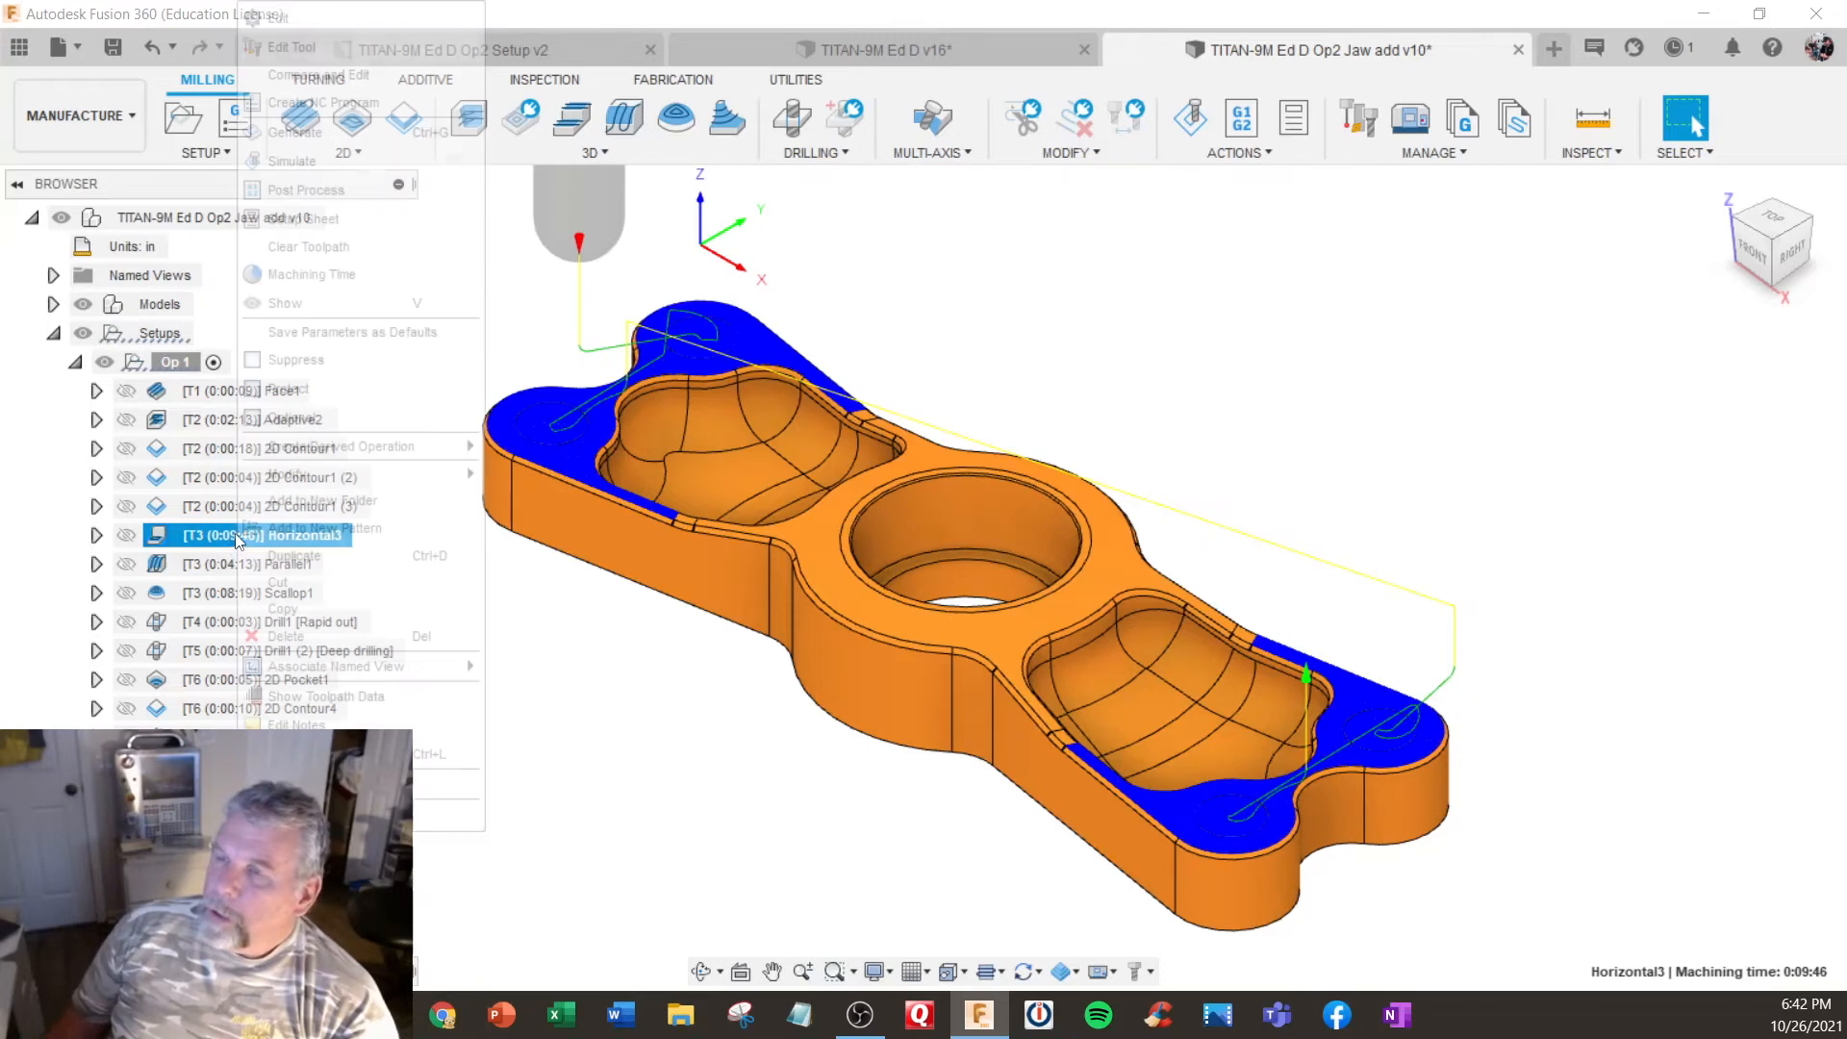
pyautogui.click(303, 30)
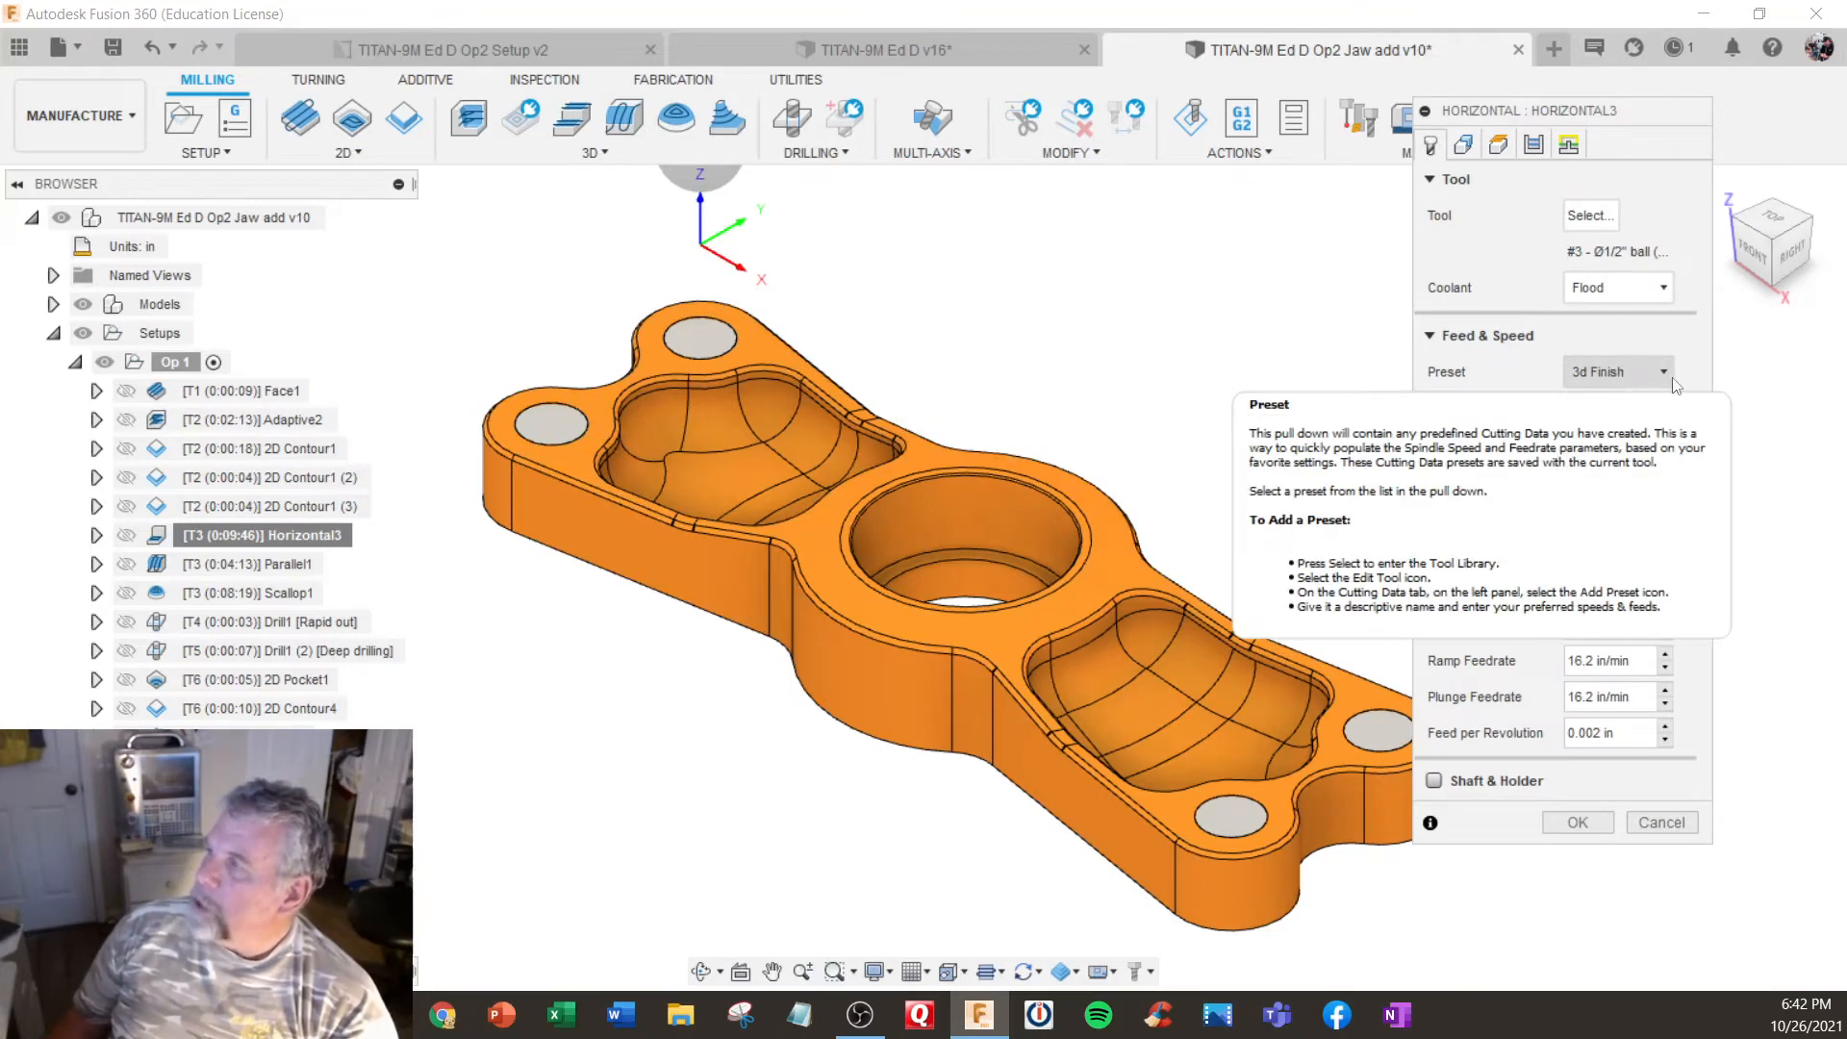
pyautogui.tripleClick(1633, 556)
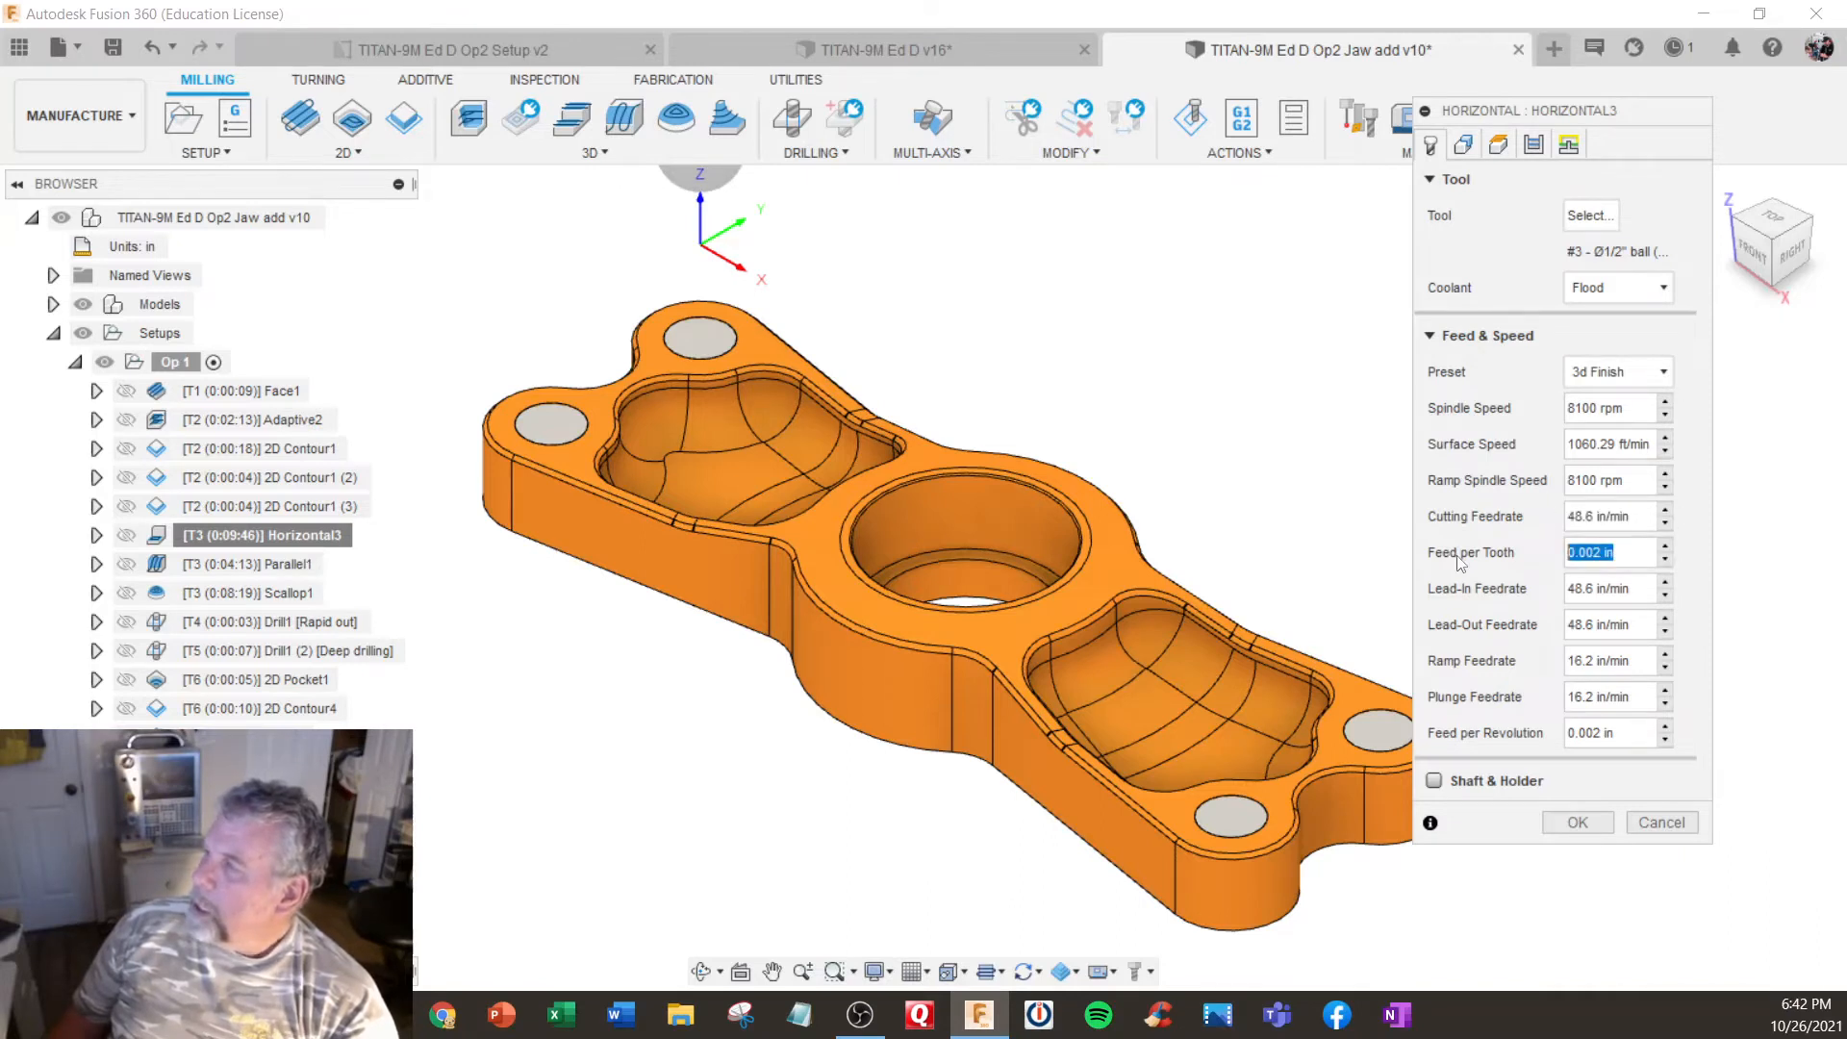
pyautogui.press('BackSpace')
pyautogui.write('.')
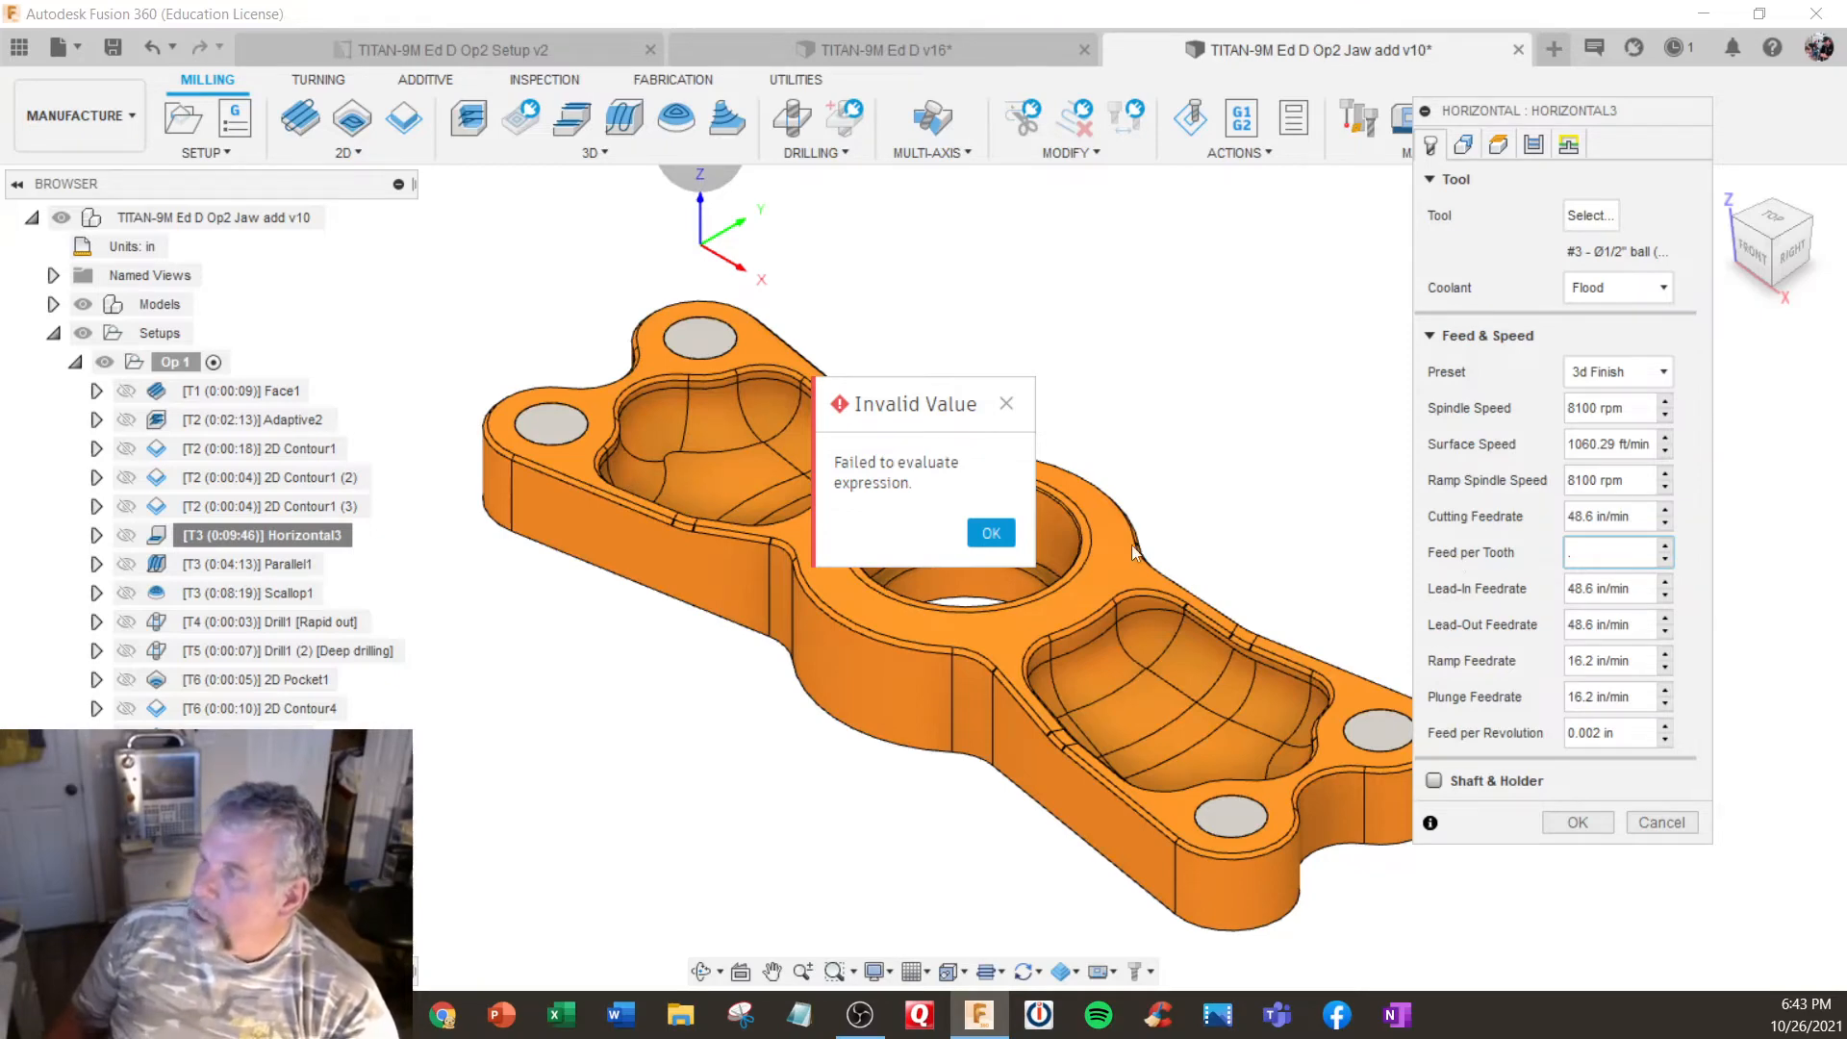
pyautogui.click(989, 531)
pyautogui.click(994, 534)
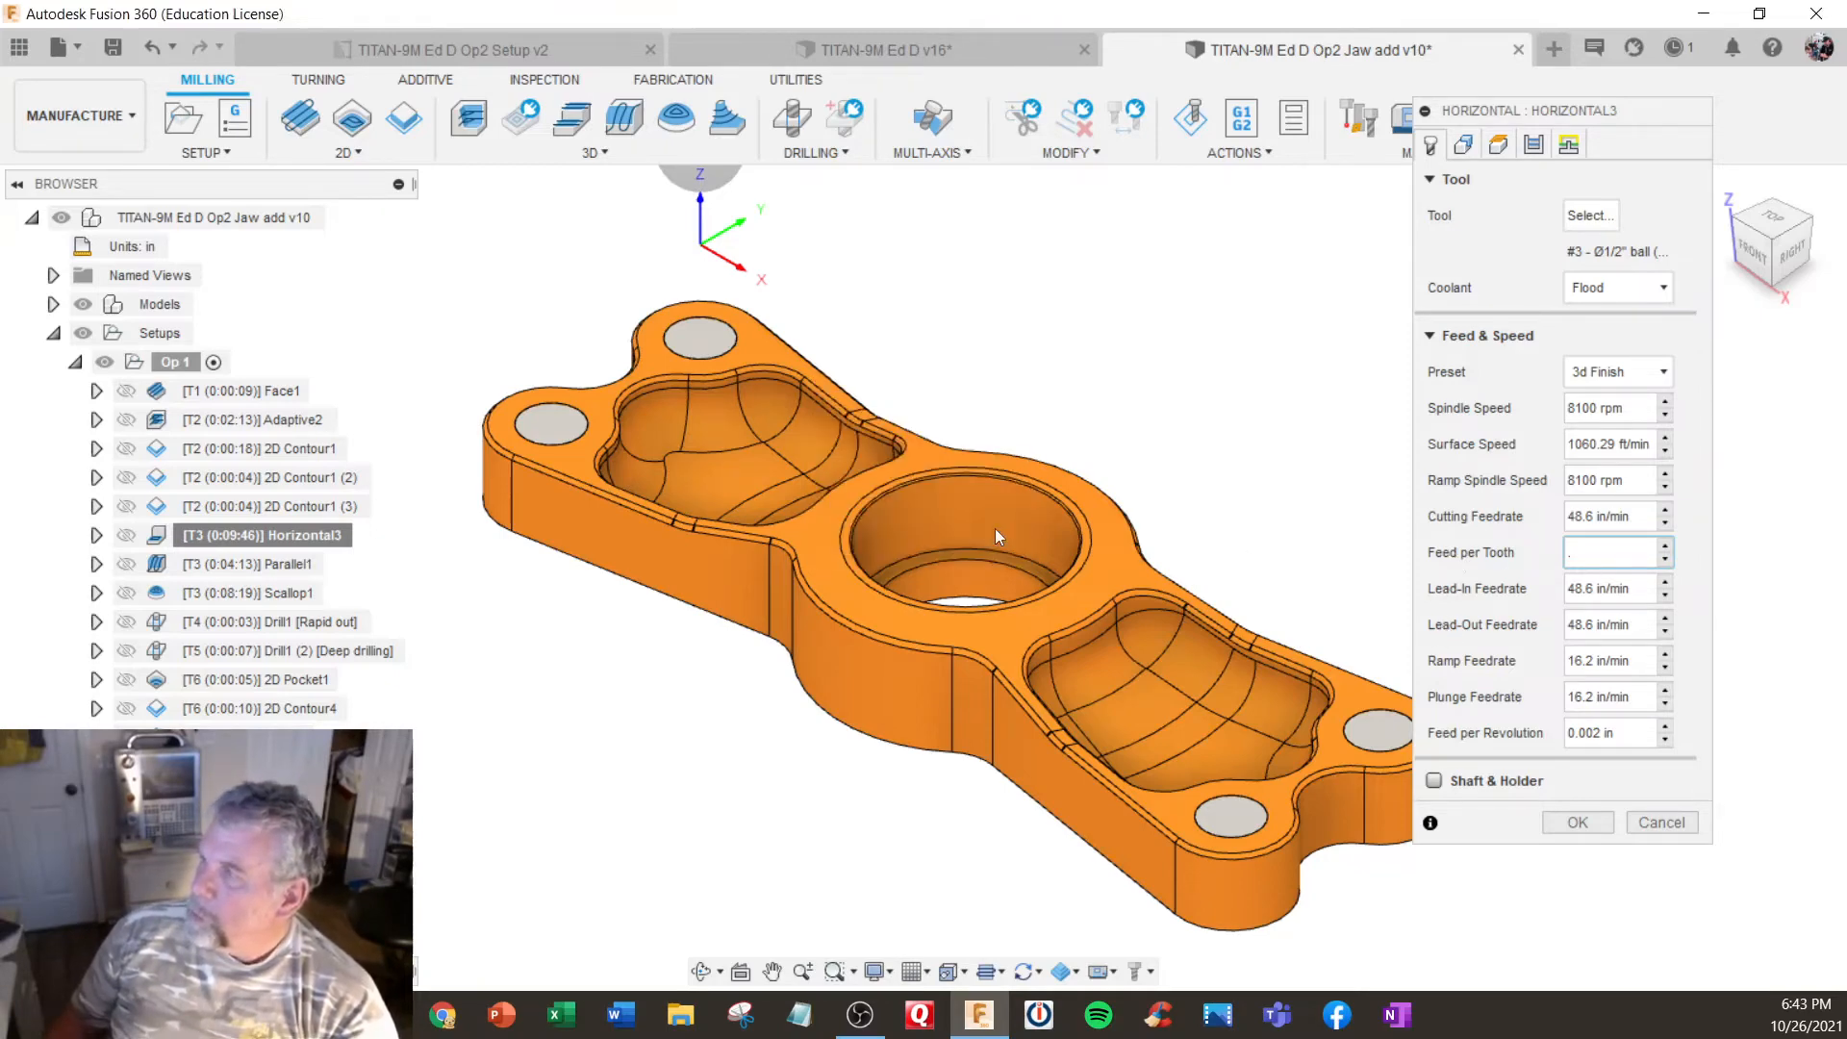
pyautogui.click(1611, 557)
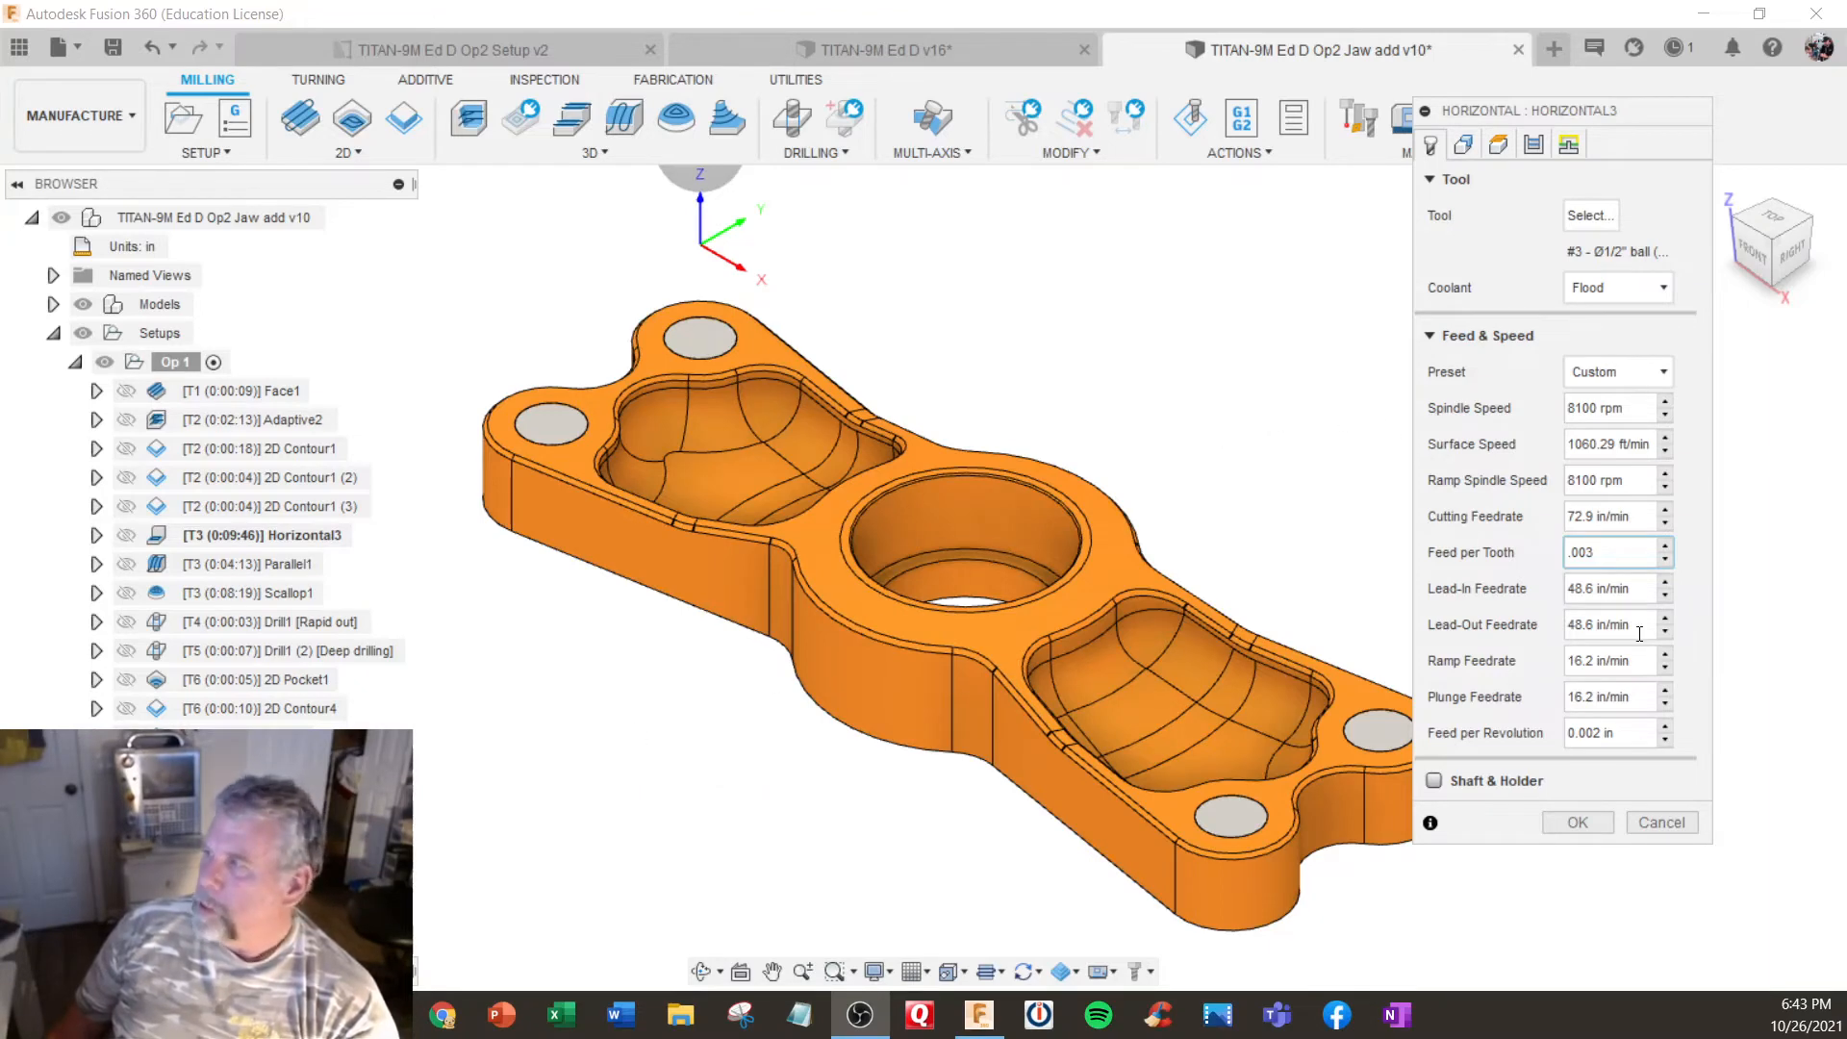
pyautogui.click(1621, 732)
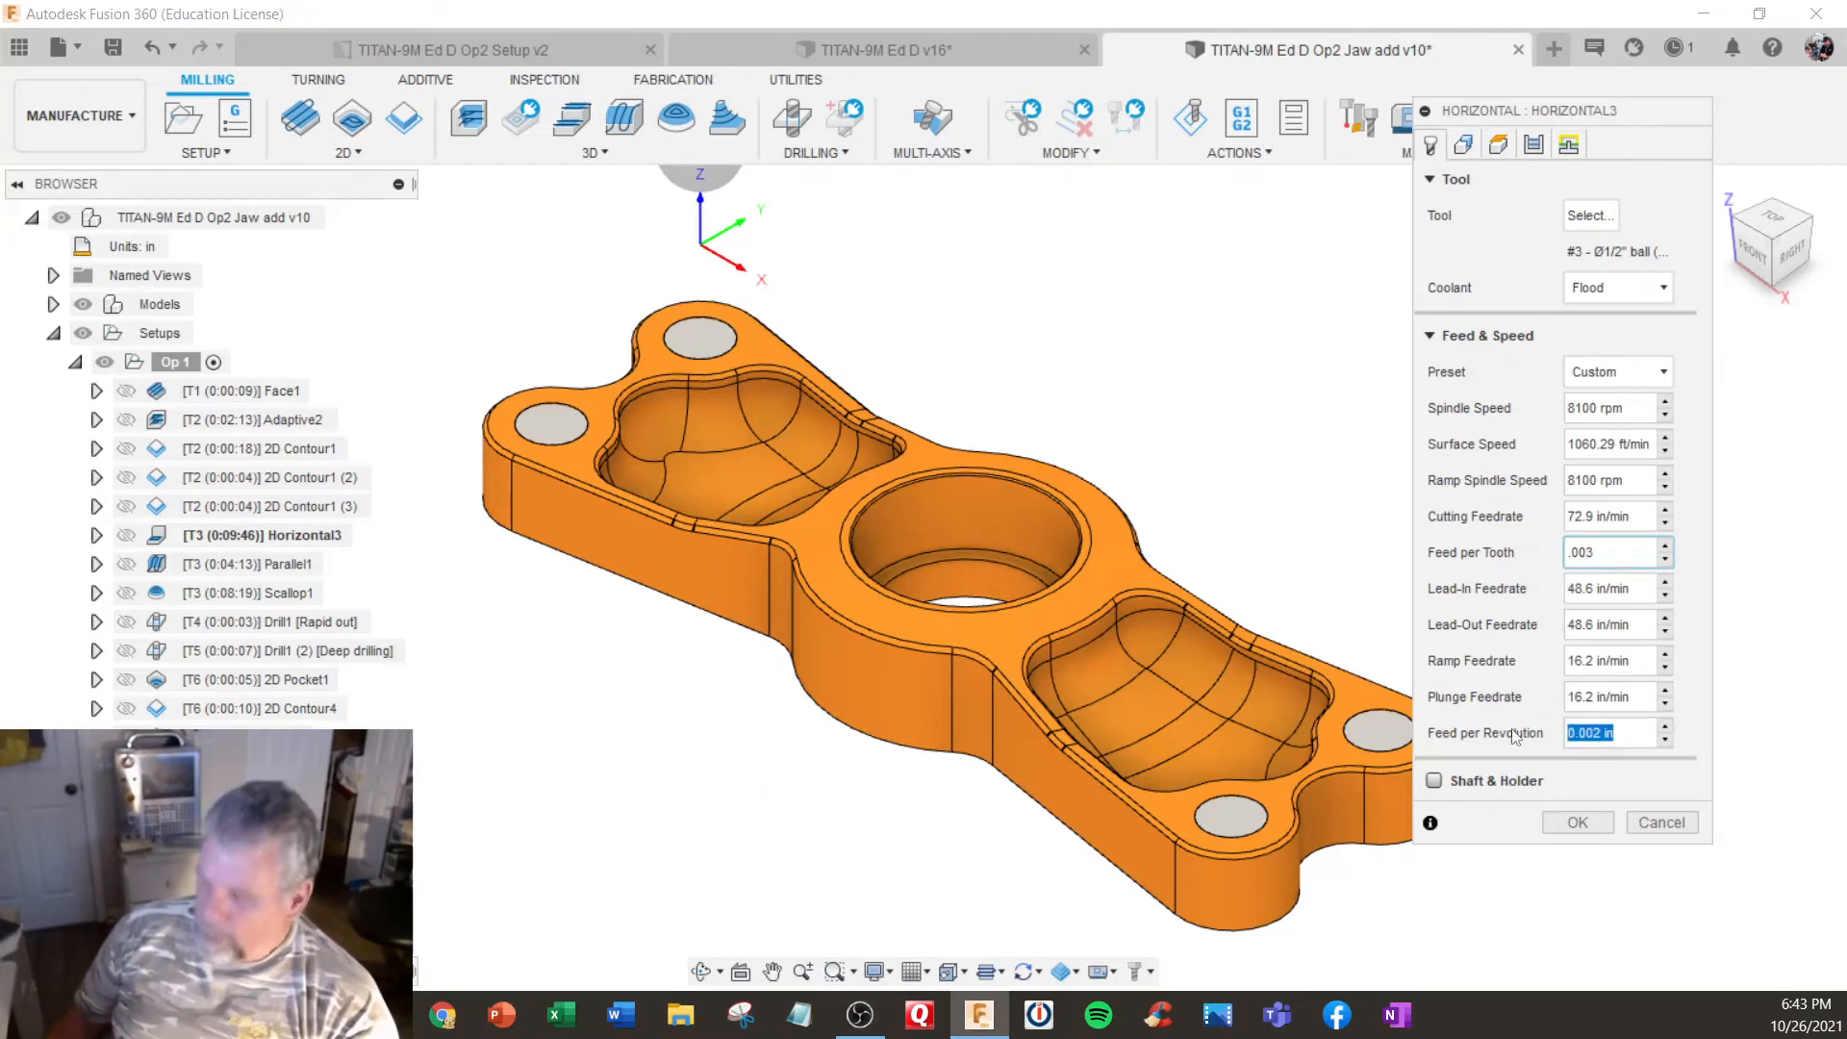
pyautogui.press('BackSpace')
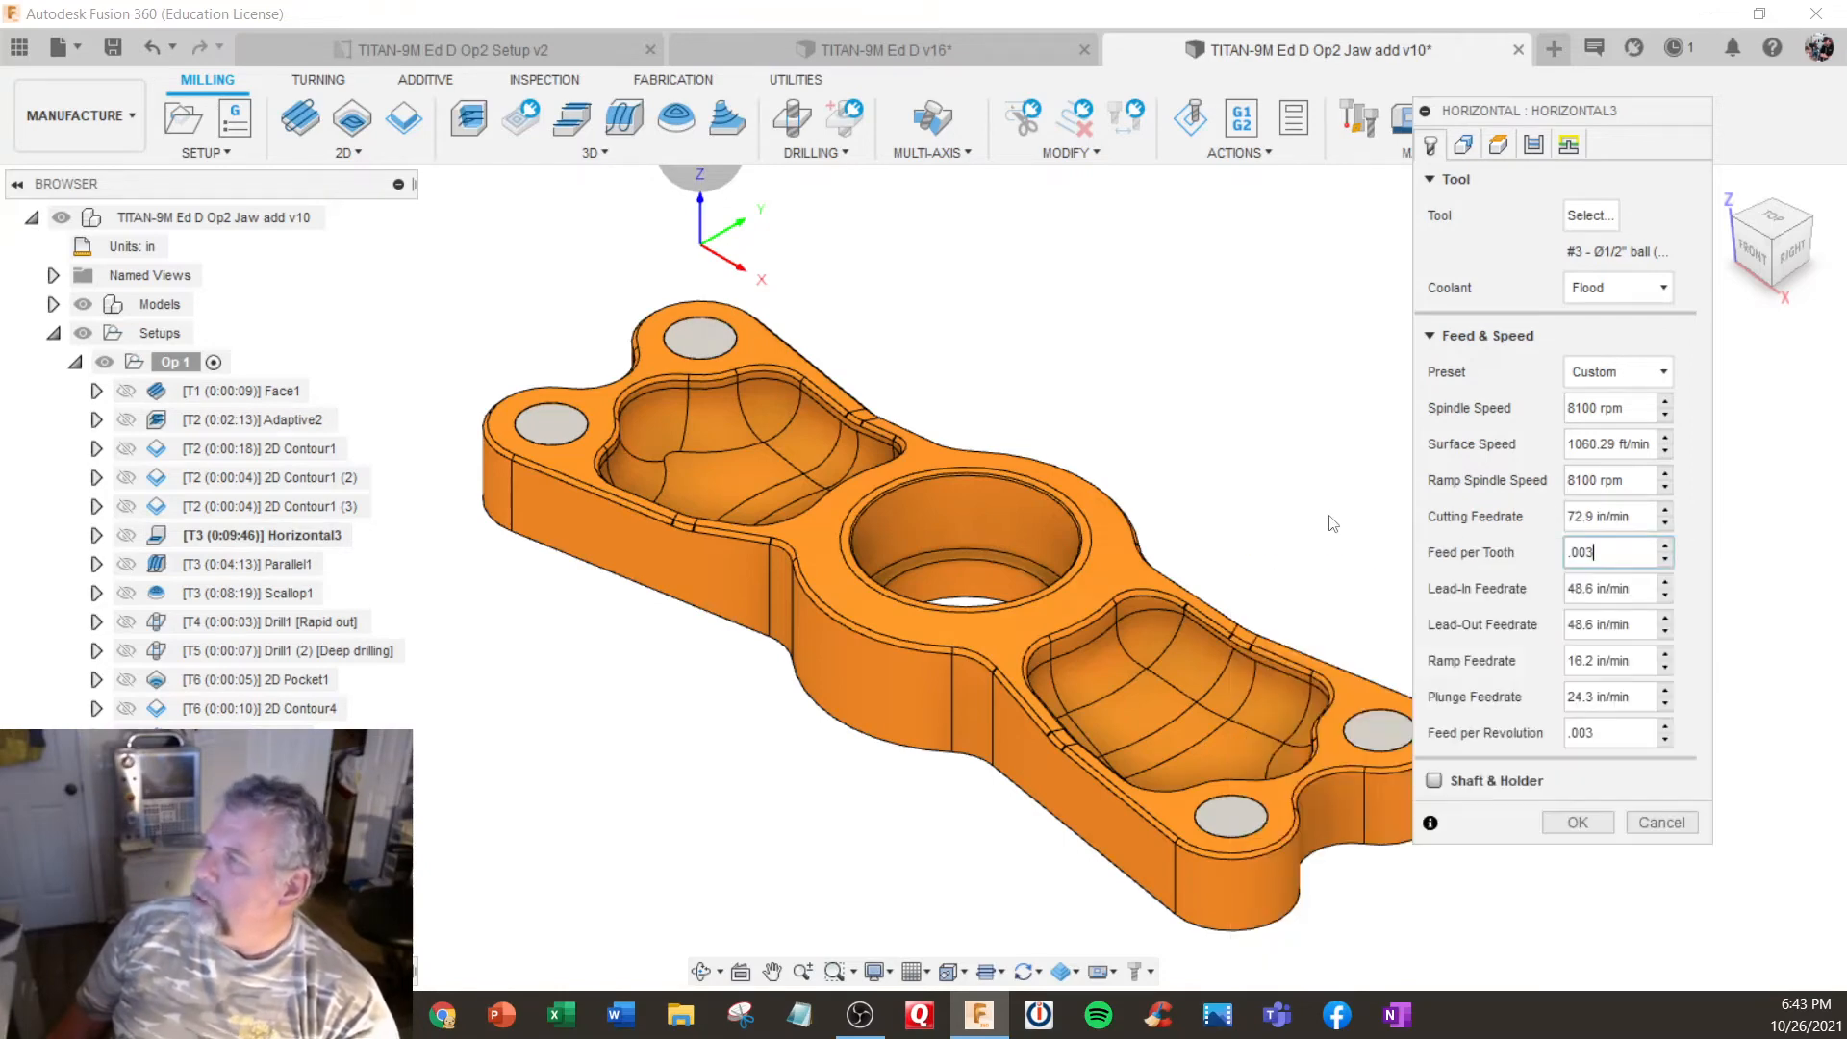
pyautogui.click(1586, 823)
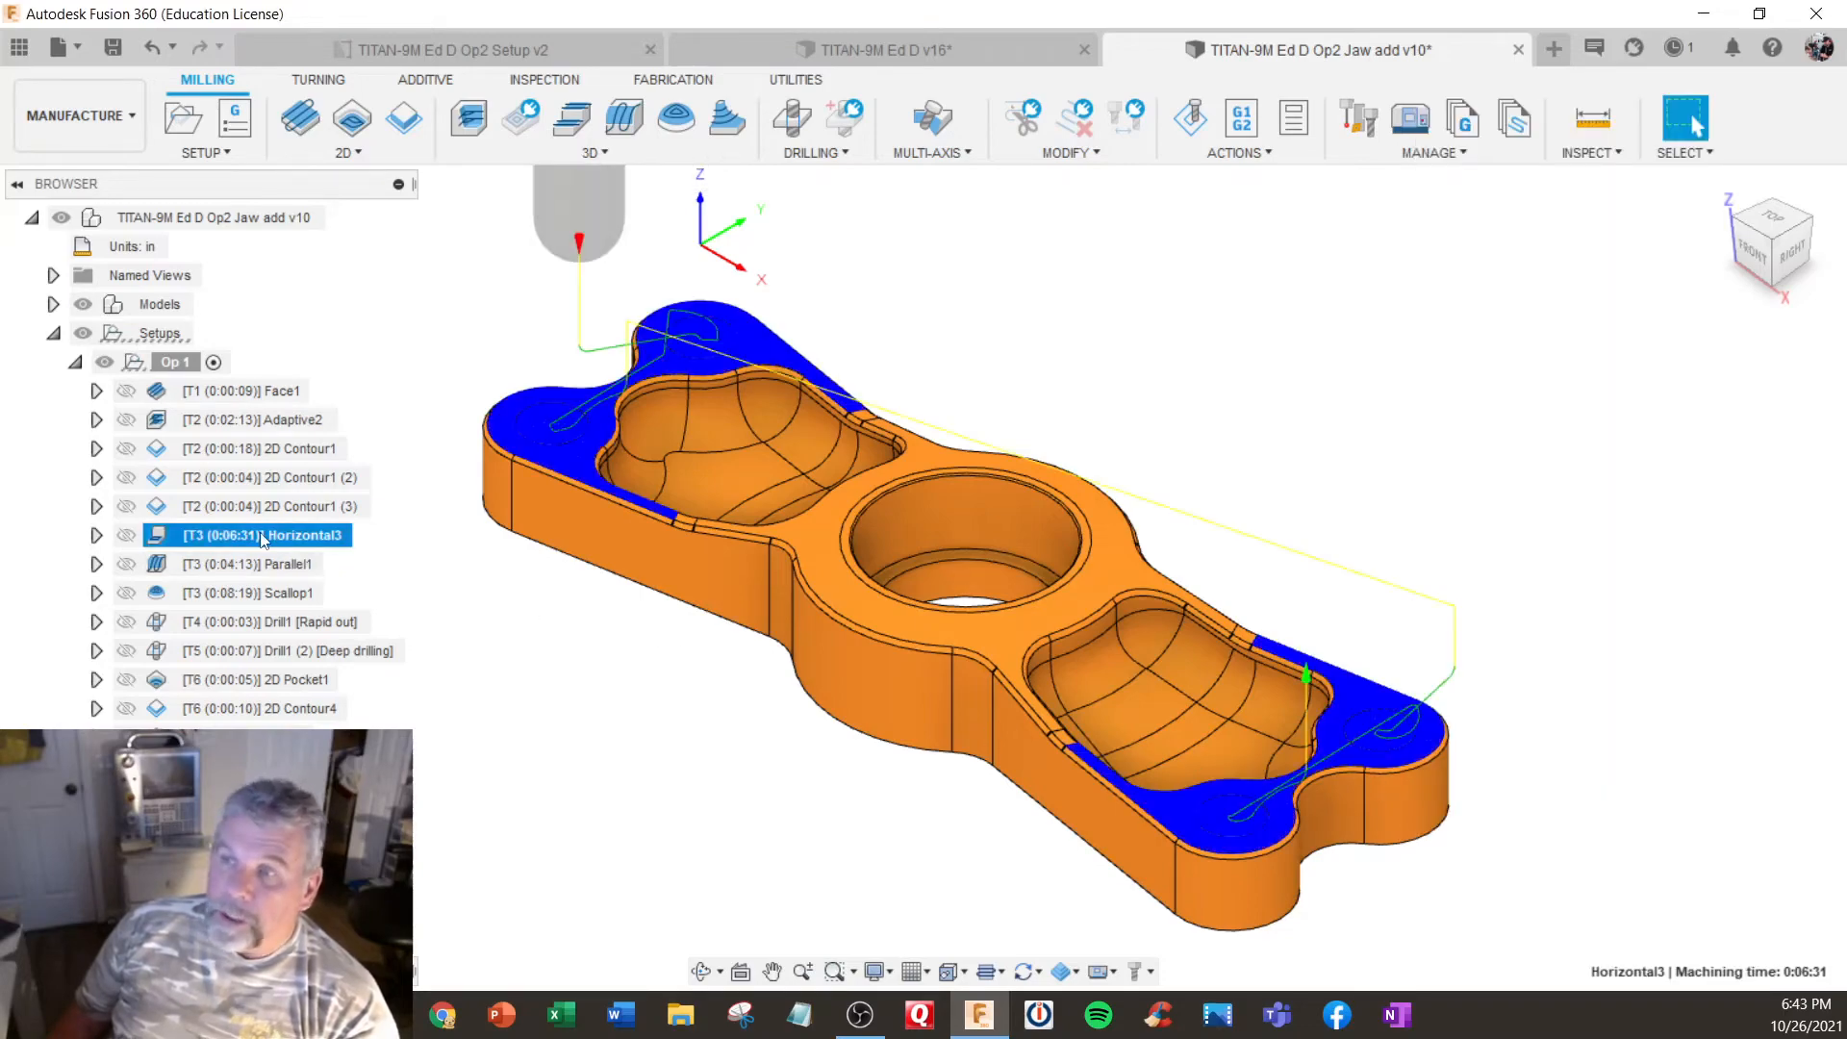
# - Check the Horizontal3 pass spacing up close and set the operation's maximum stepover to 0.010 in
pyautogui.scroll(10, 524, 461)
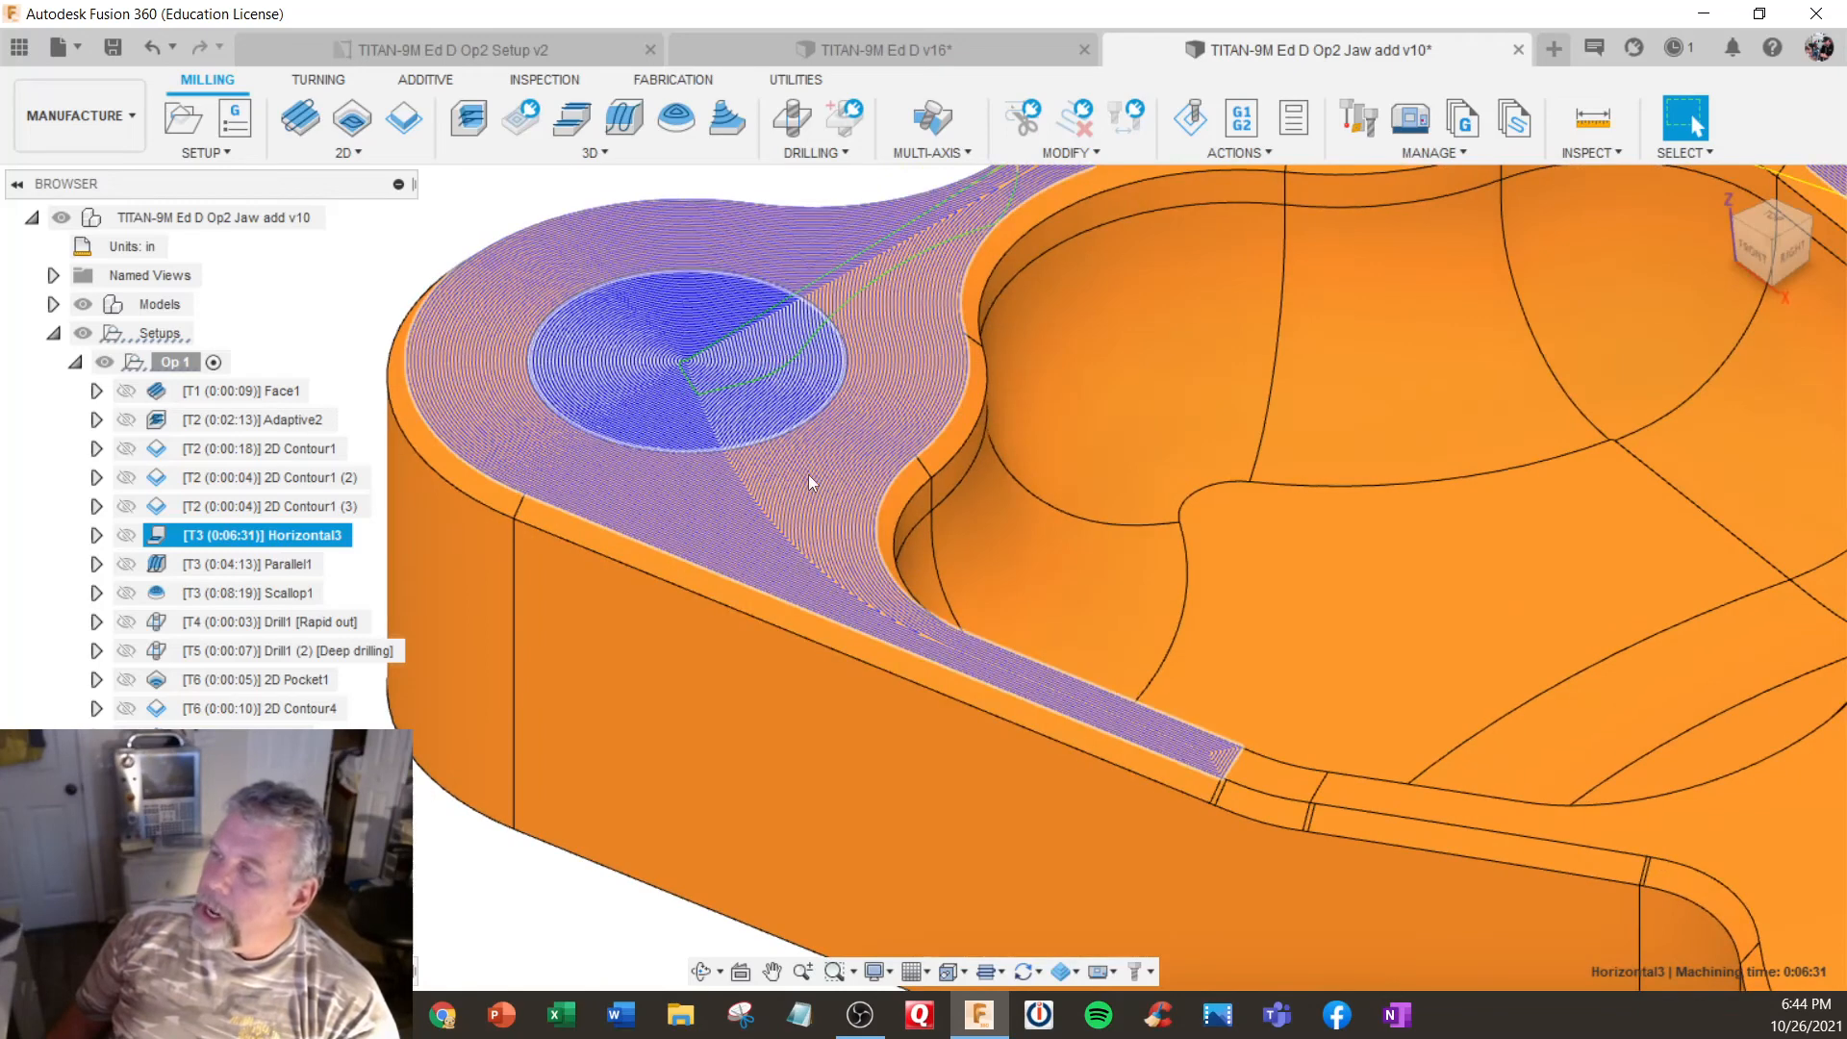
pyautogui.rightClick(298, 539)
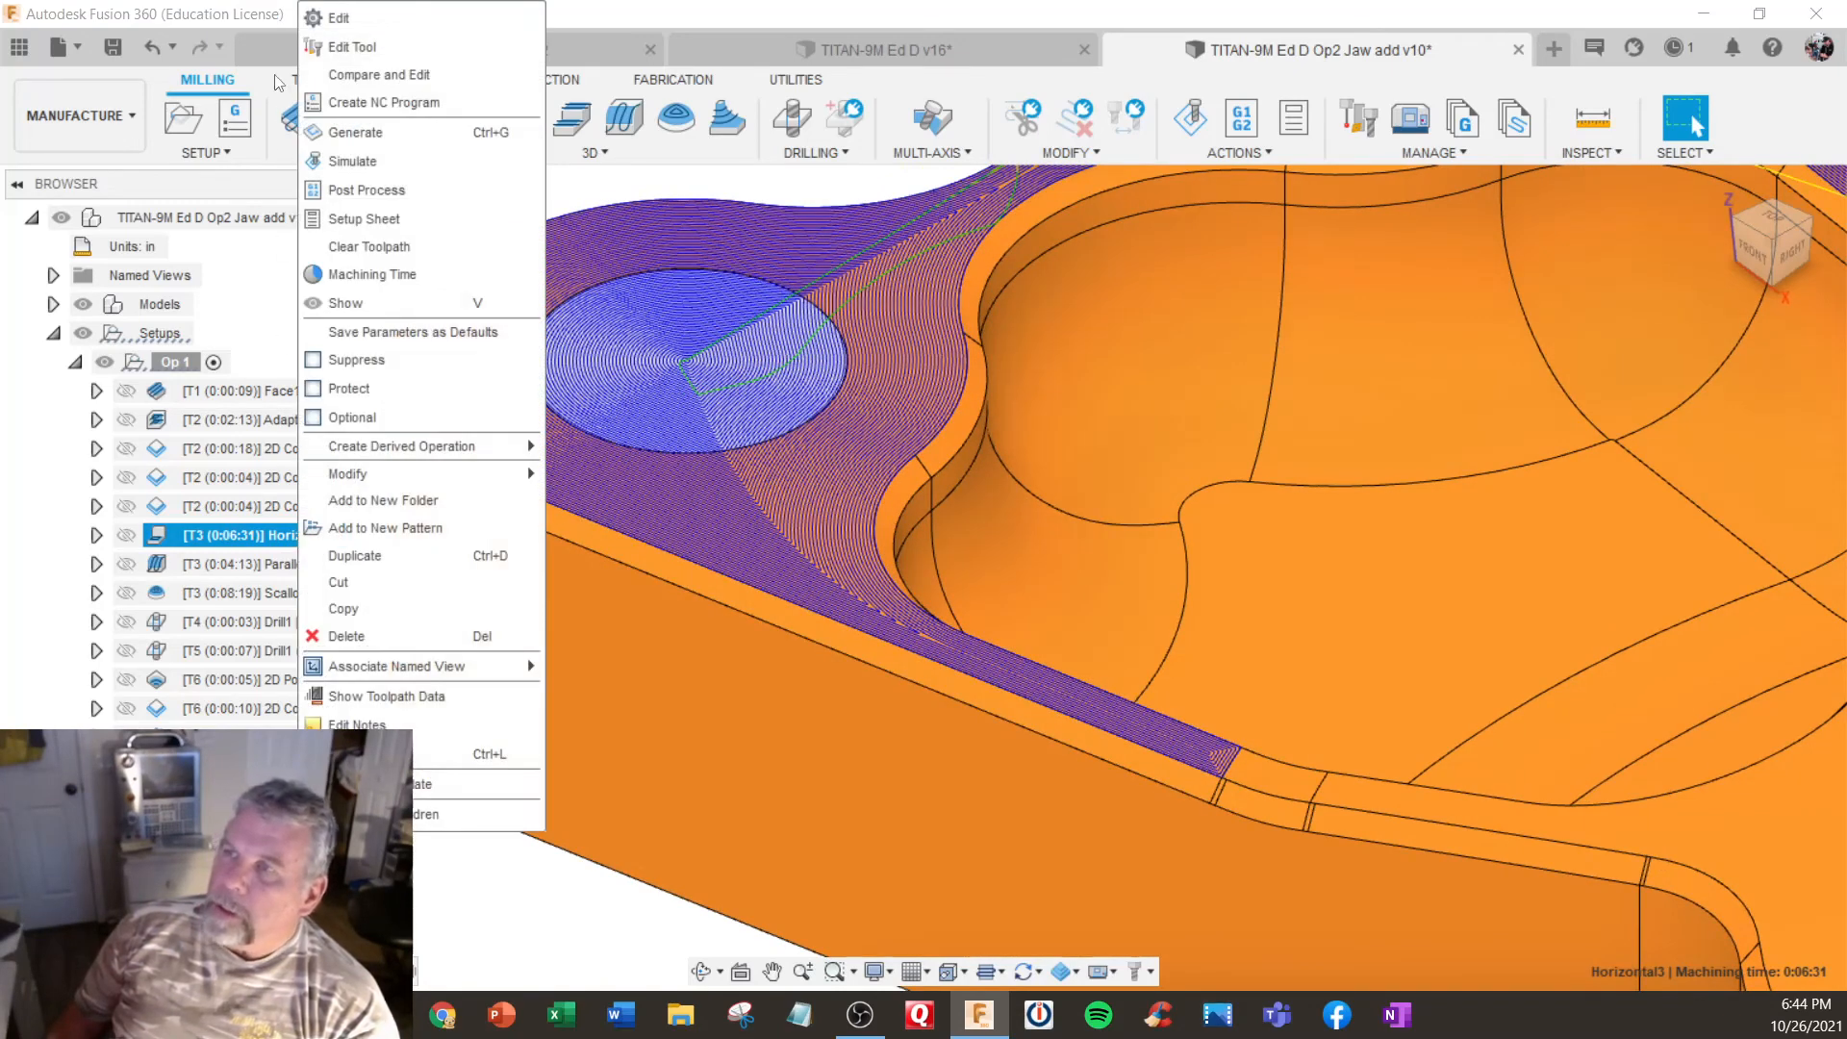
pyautogui.click(1464, 257)
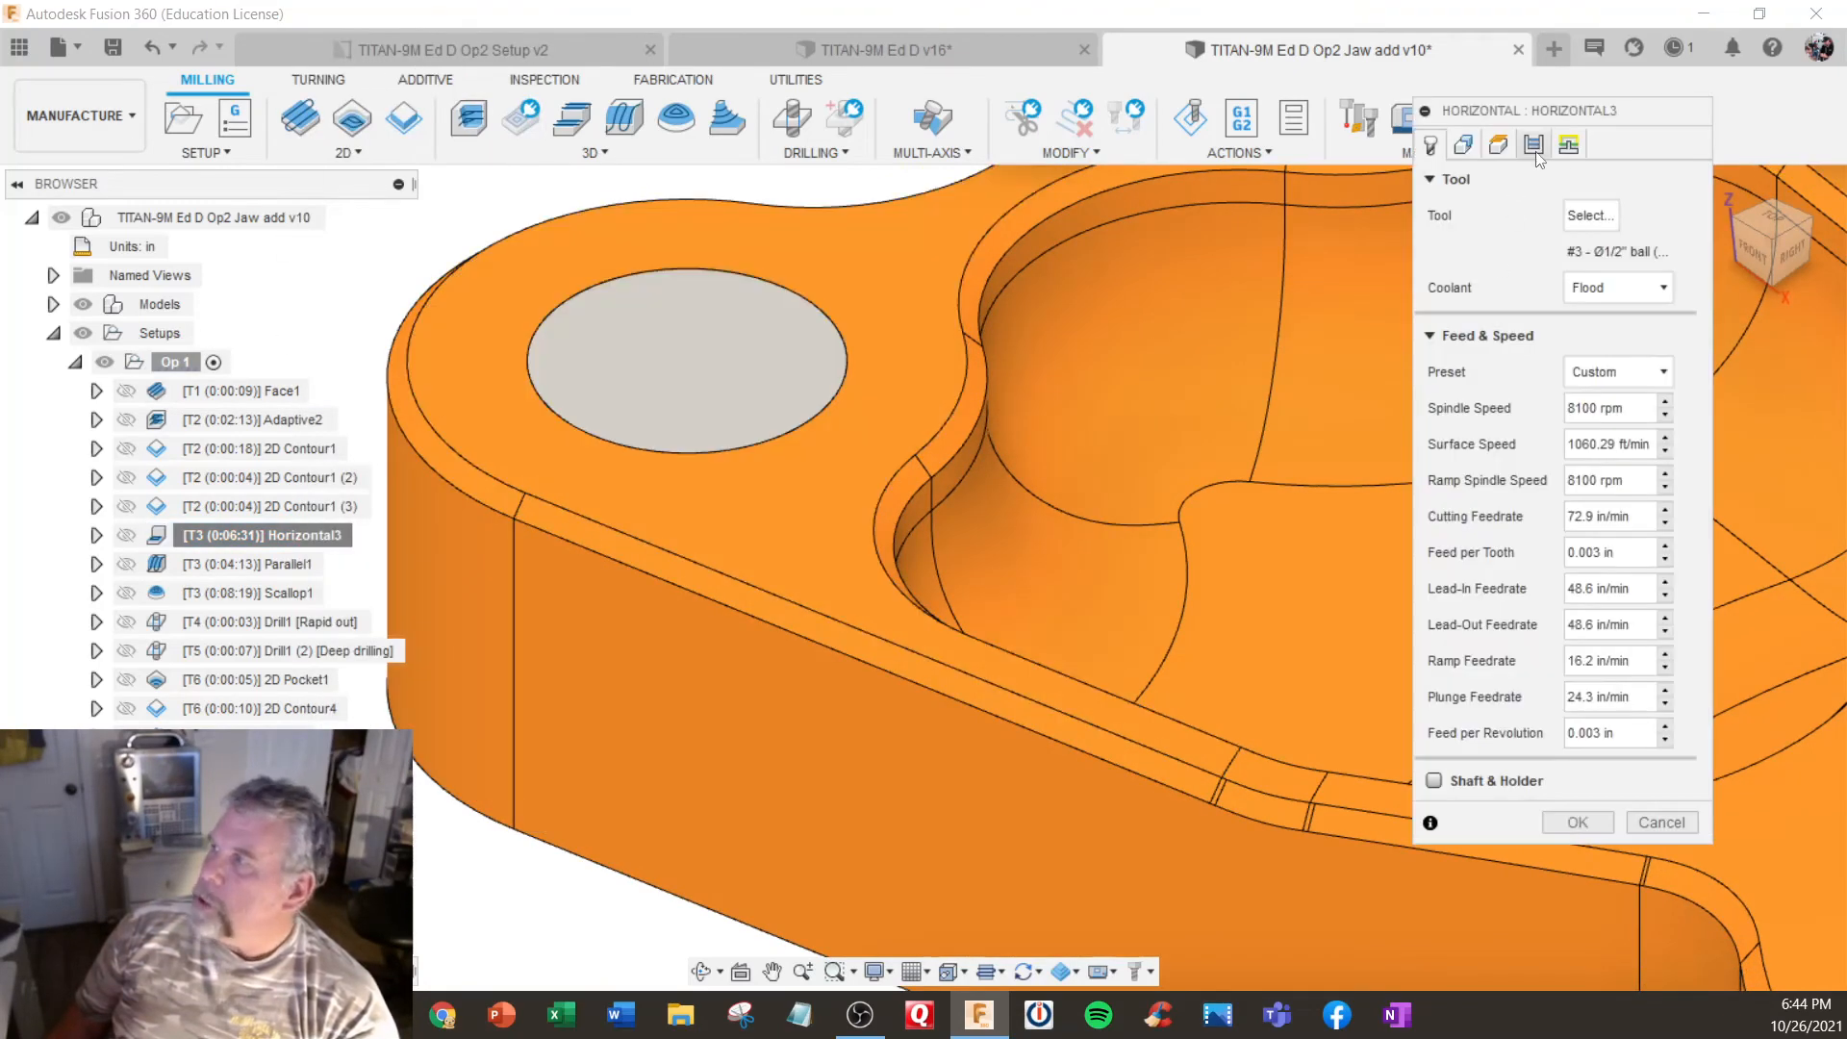
pyautogui.click(1535, 146)
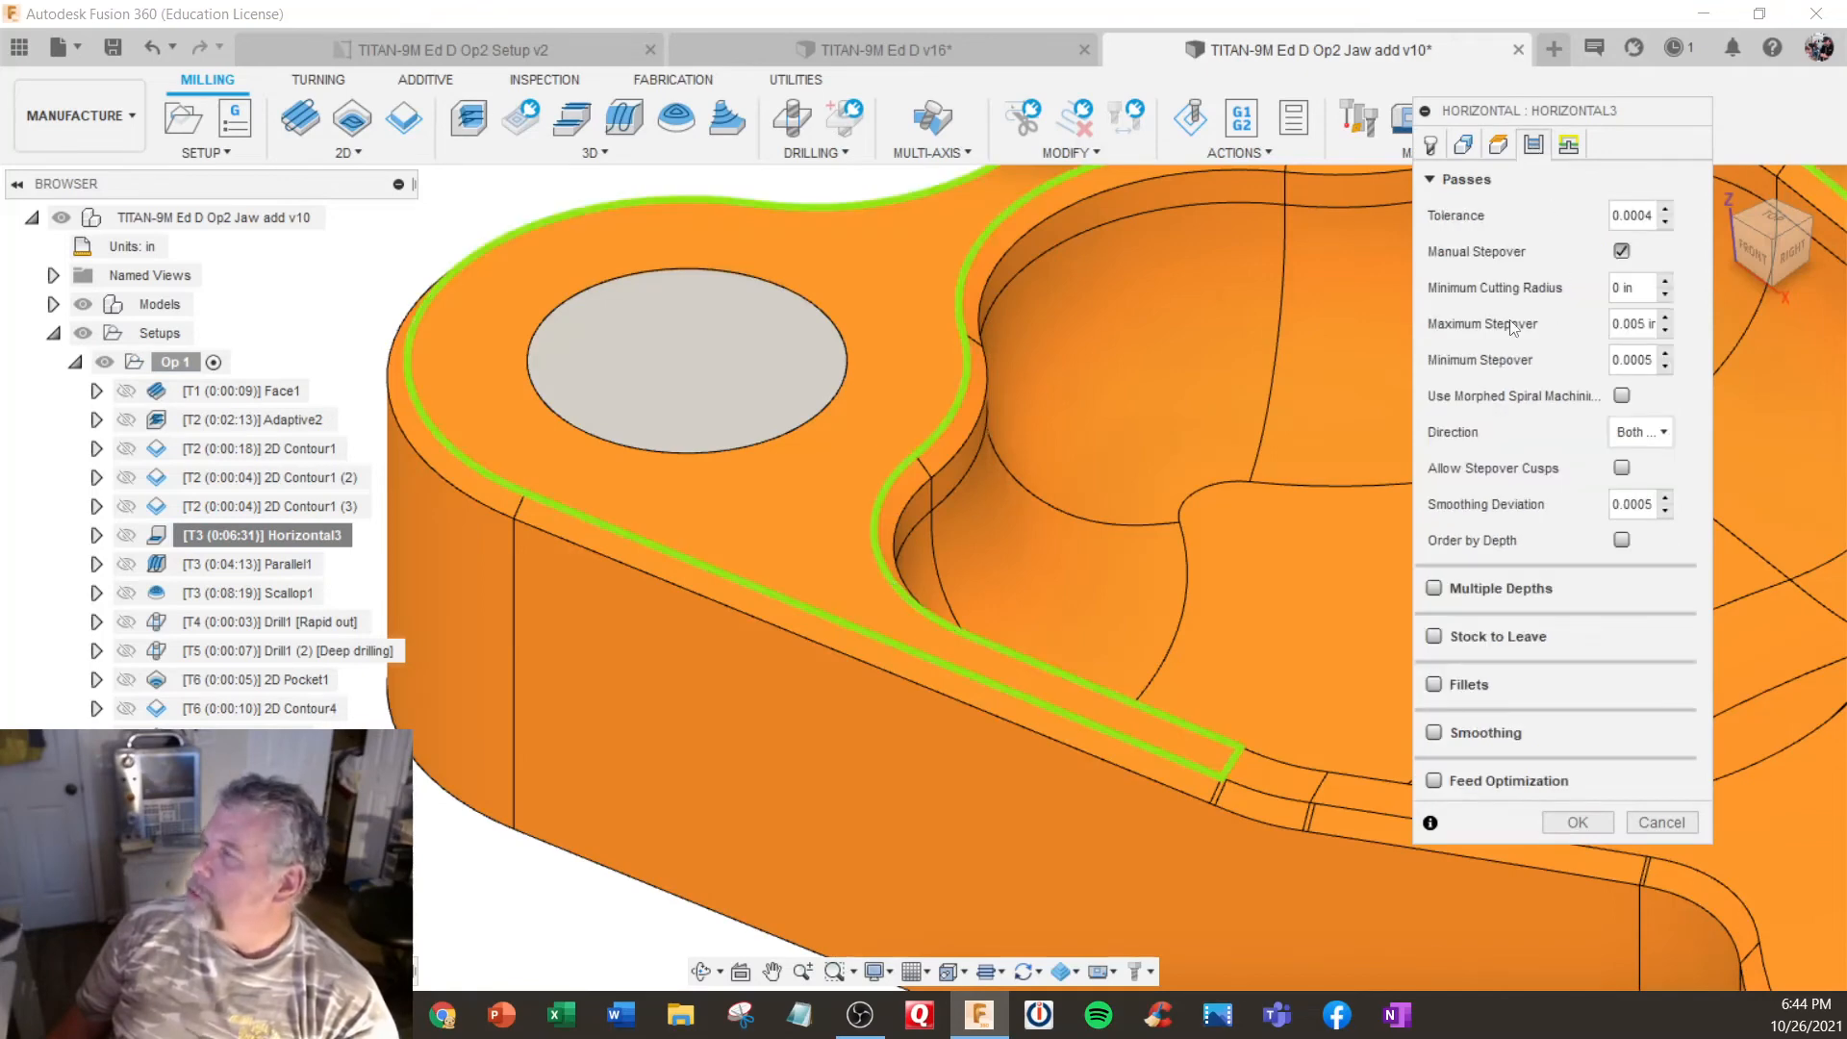
pyautogui.click(1643, 327)
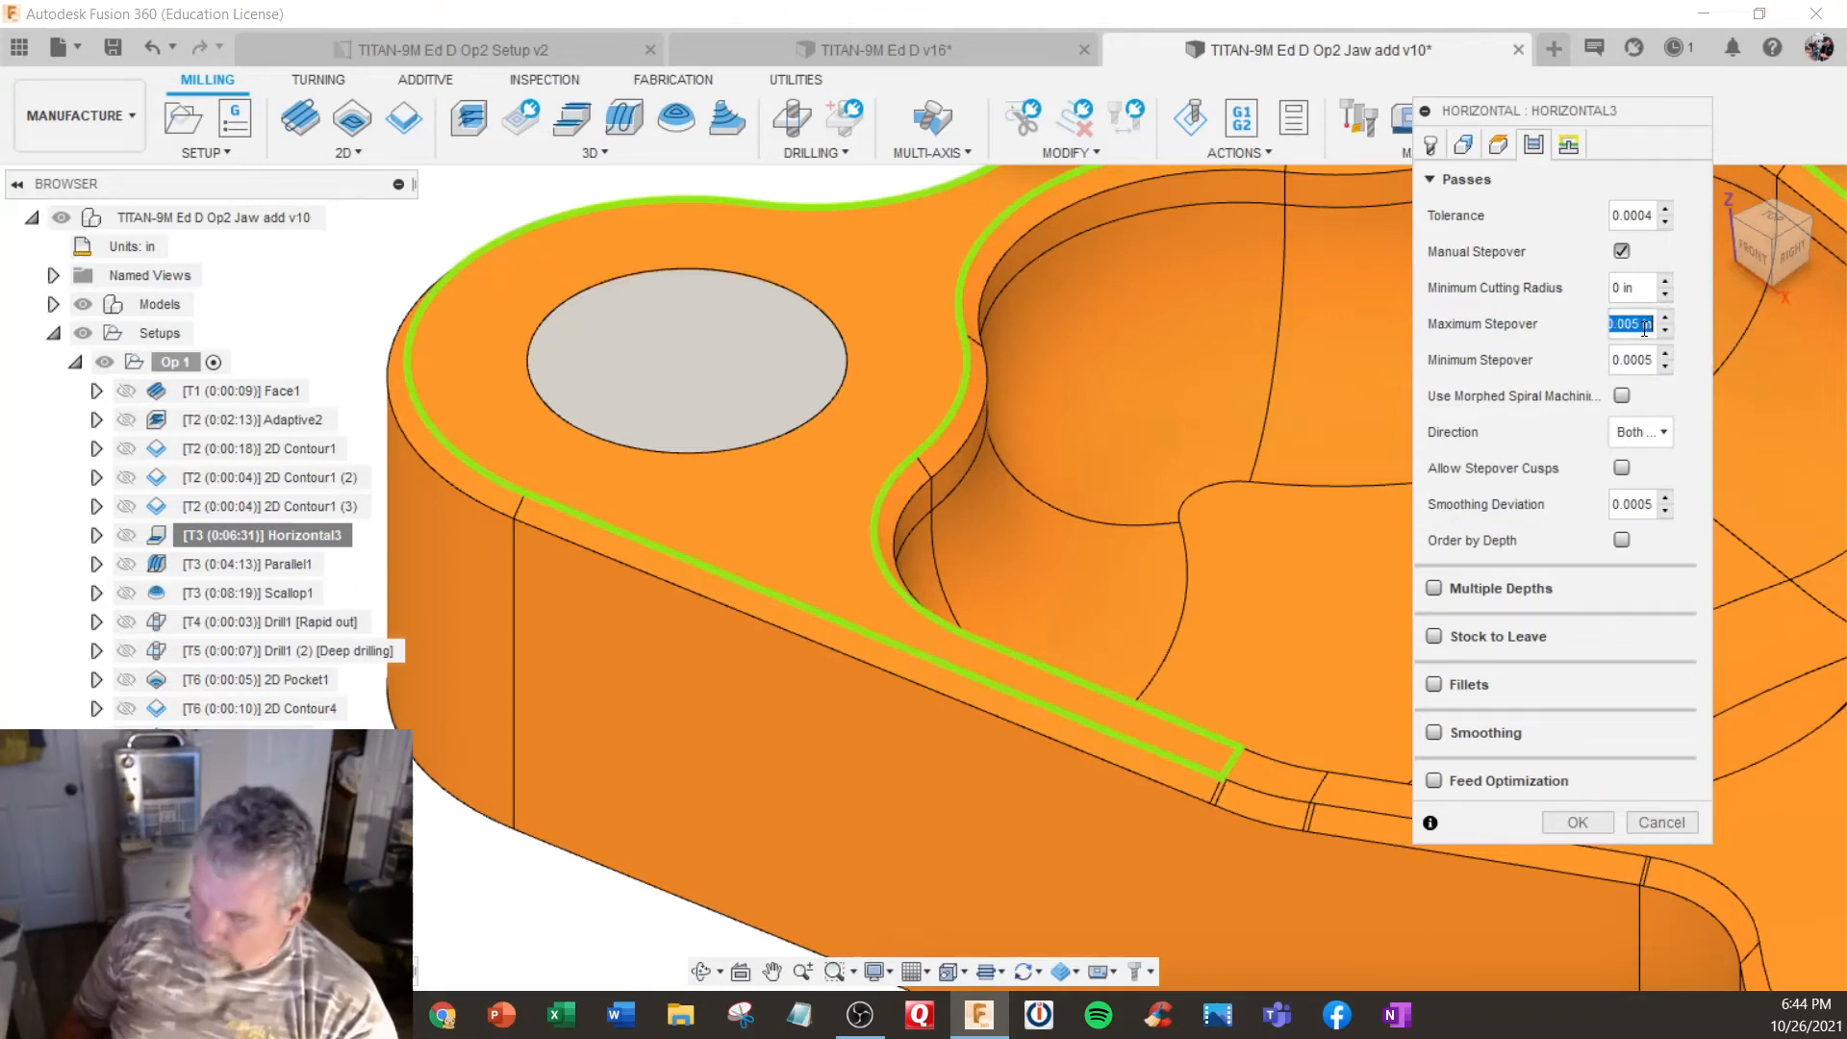
pyautogui.press('BackSpace')
pyautogui.write('.010')
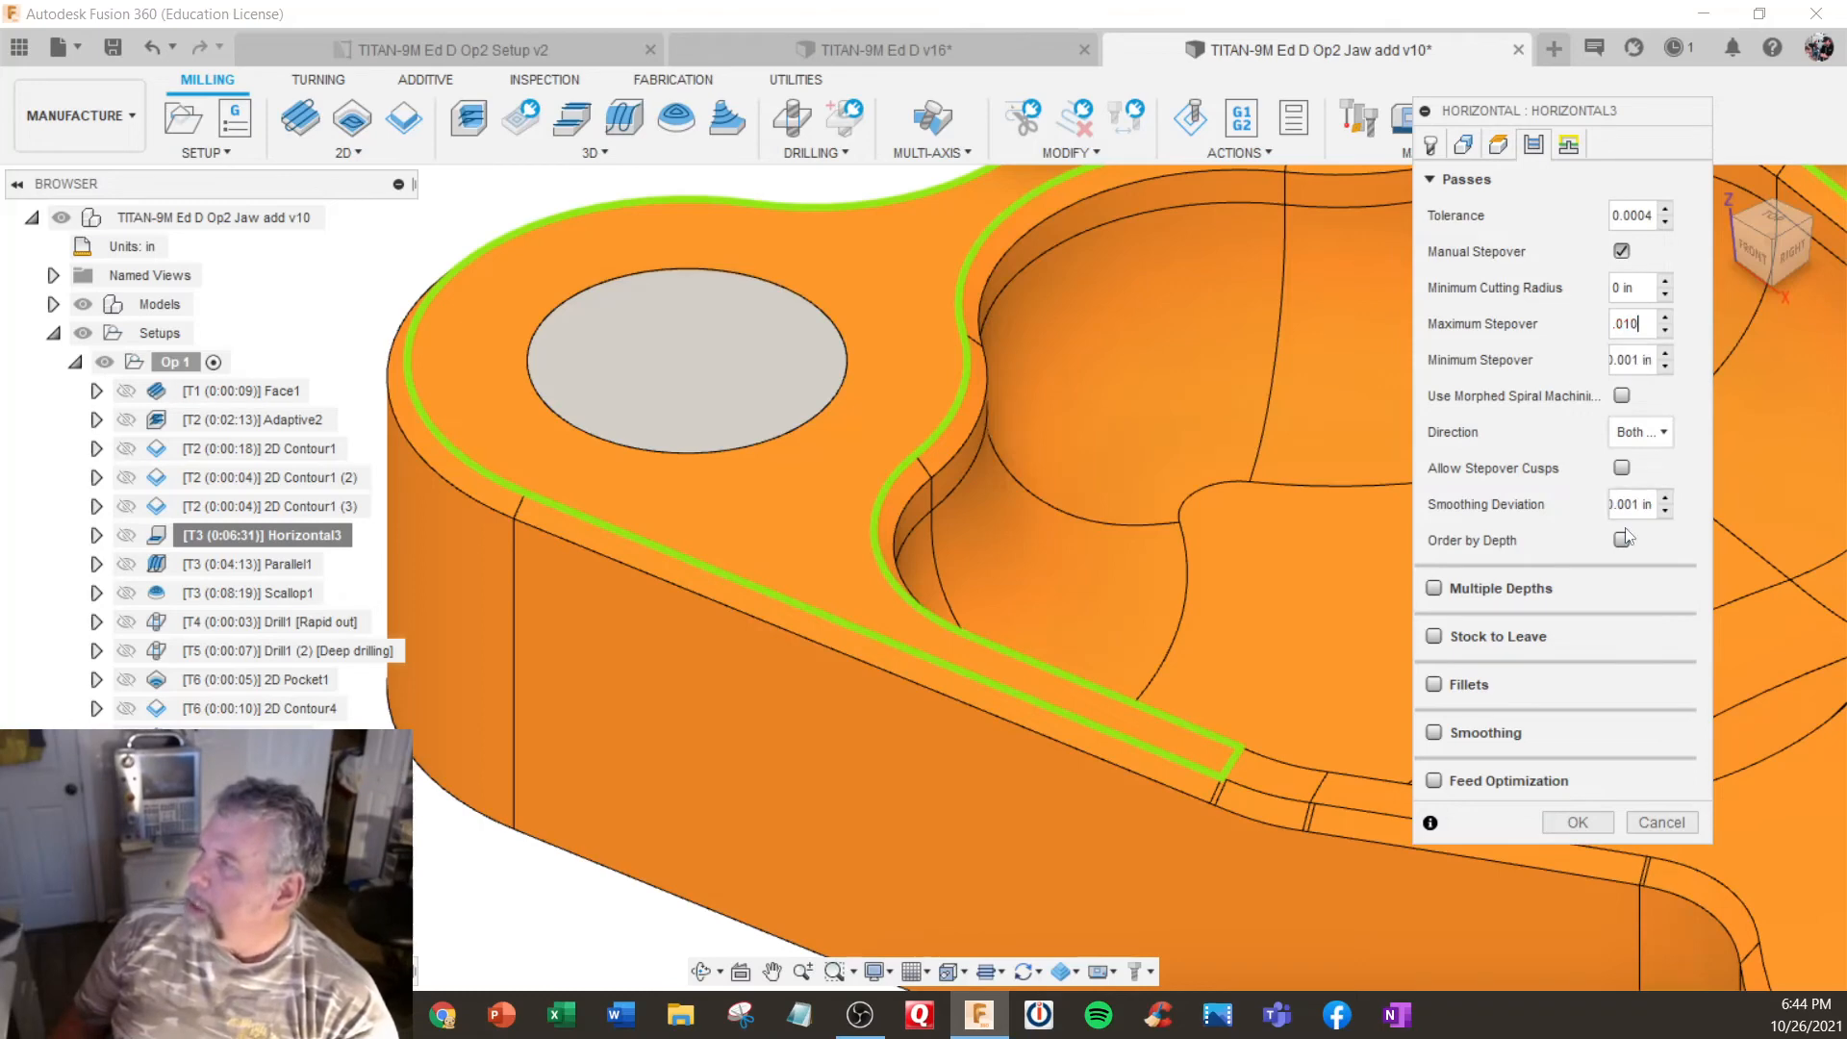
pyautogui.click(1578, 822)
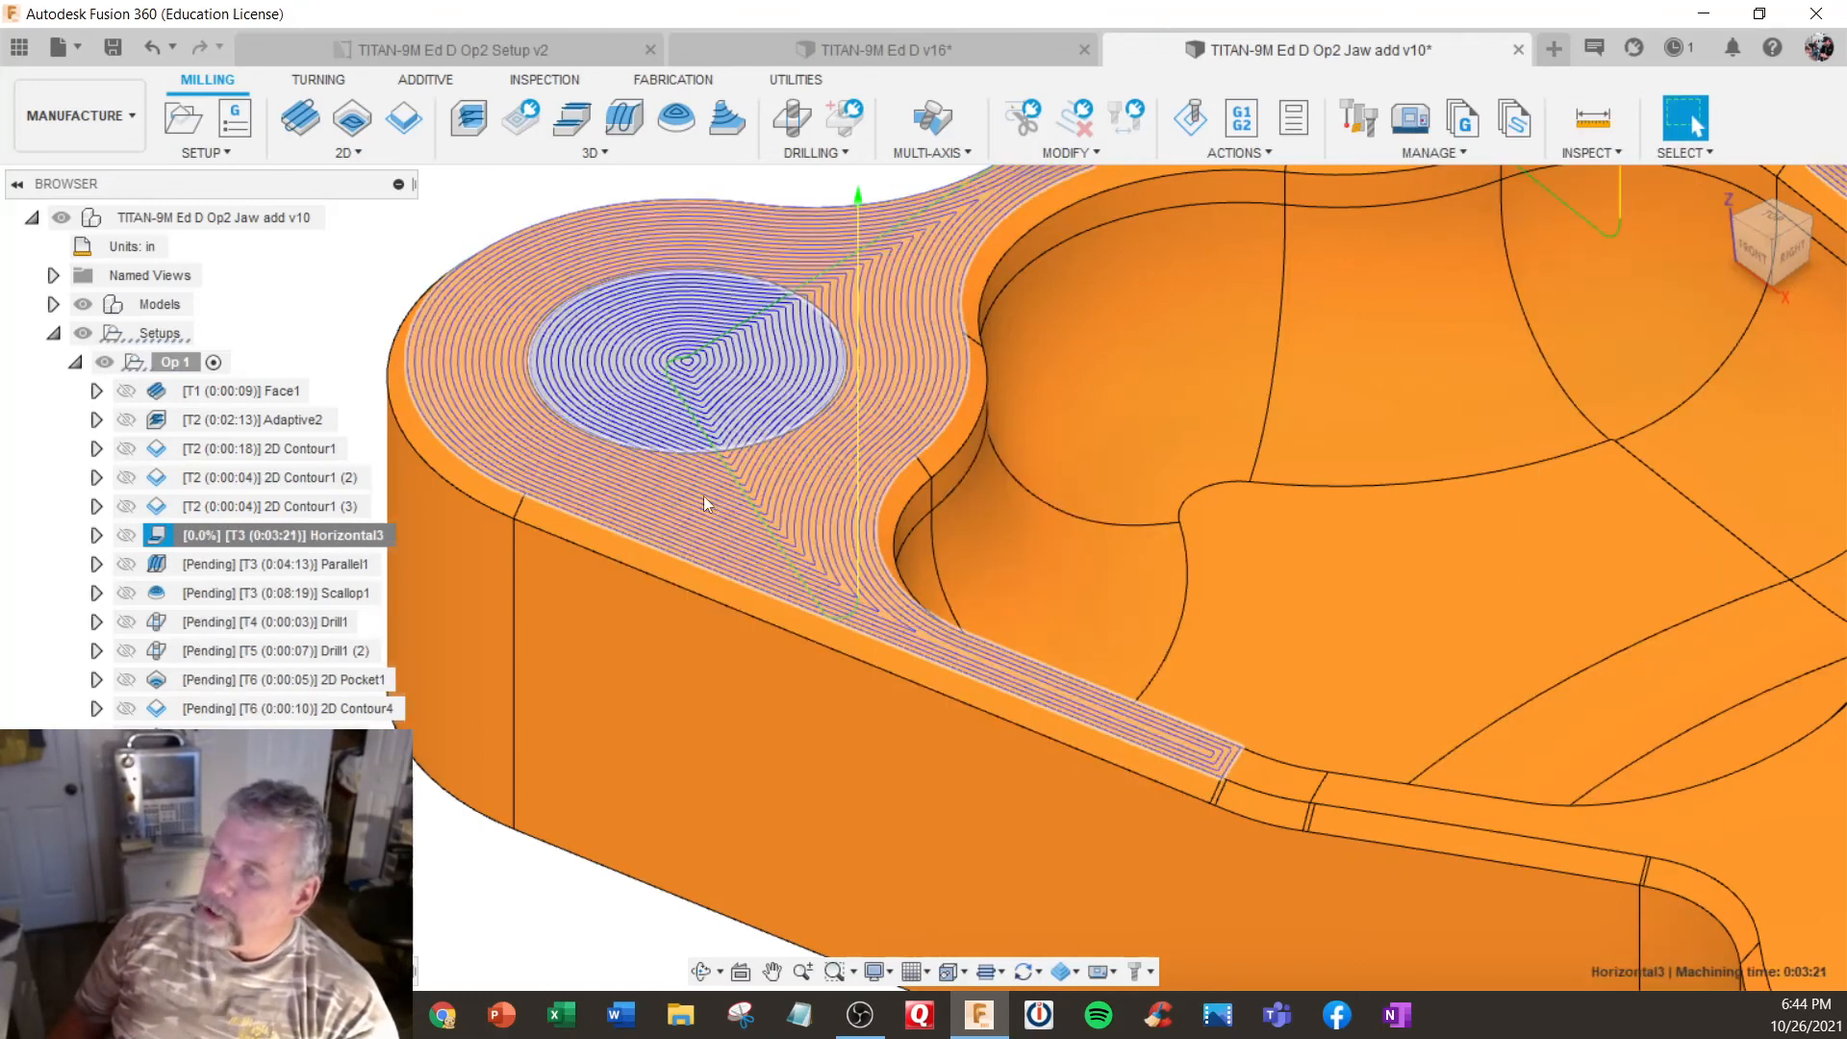
# - Open the Parallel1 operation for editing and enter a maximum steep stepdown of 0.012 in for its passes
pyautogui.scroll(-8, 772, 491)
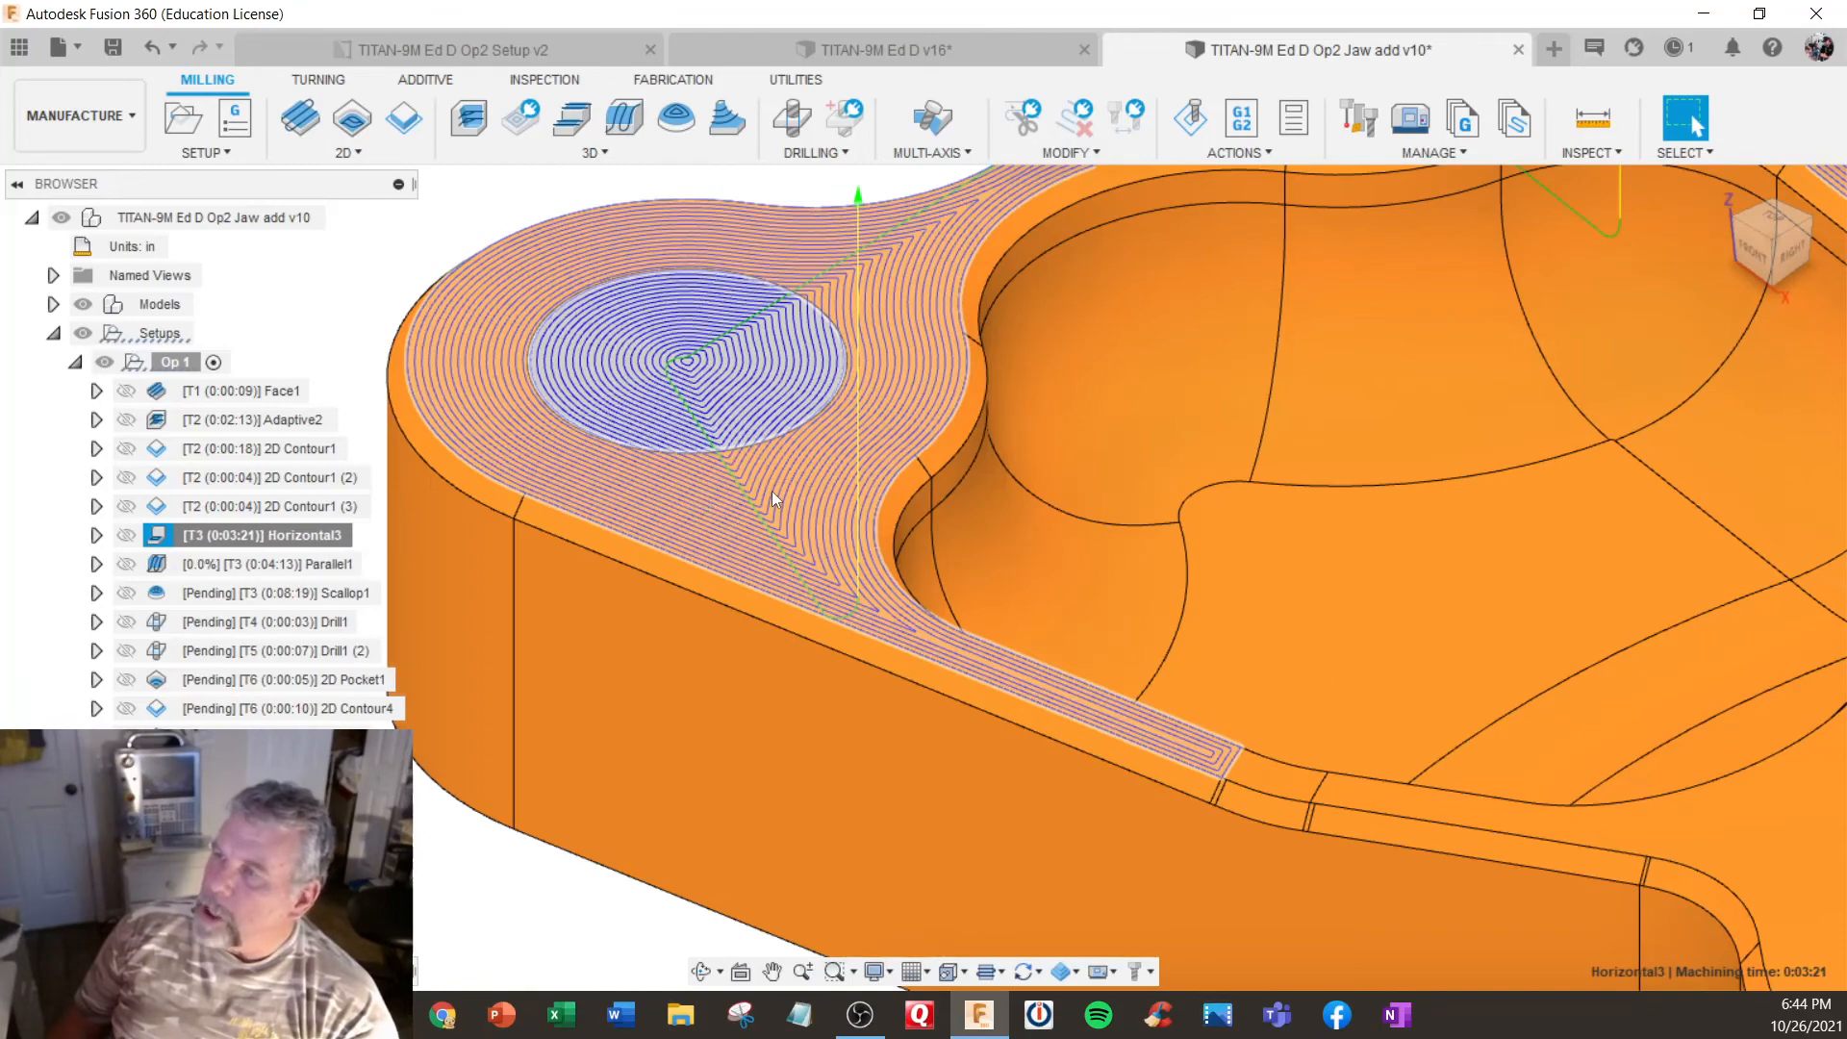
pyautogui.scroll(-3, 771, 491)
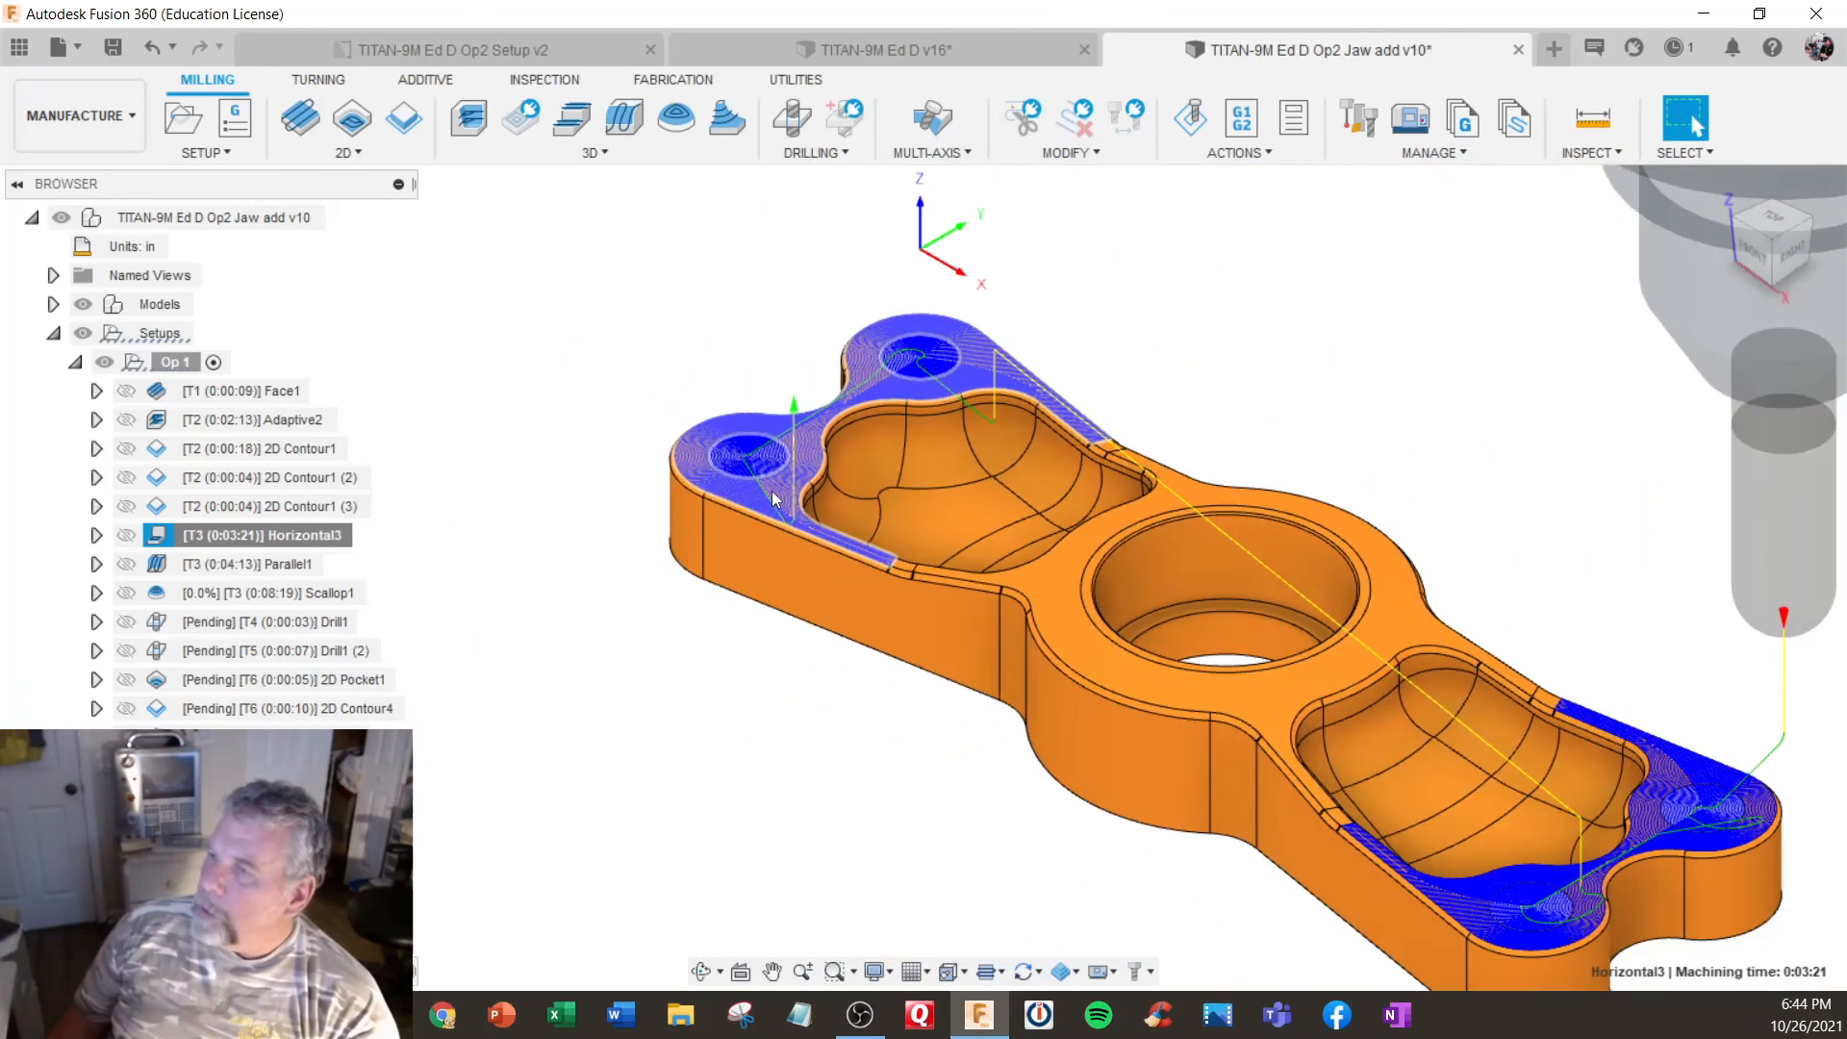
pyautogui.click(258, 564)
pyautogui.rightClick(257, 564)
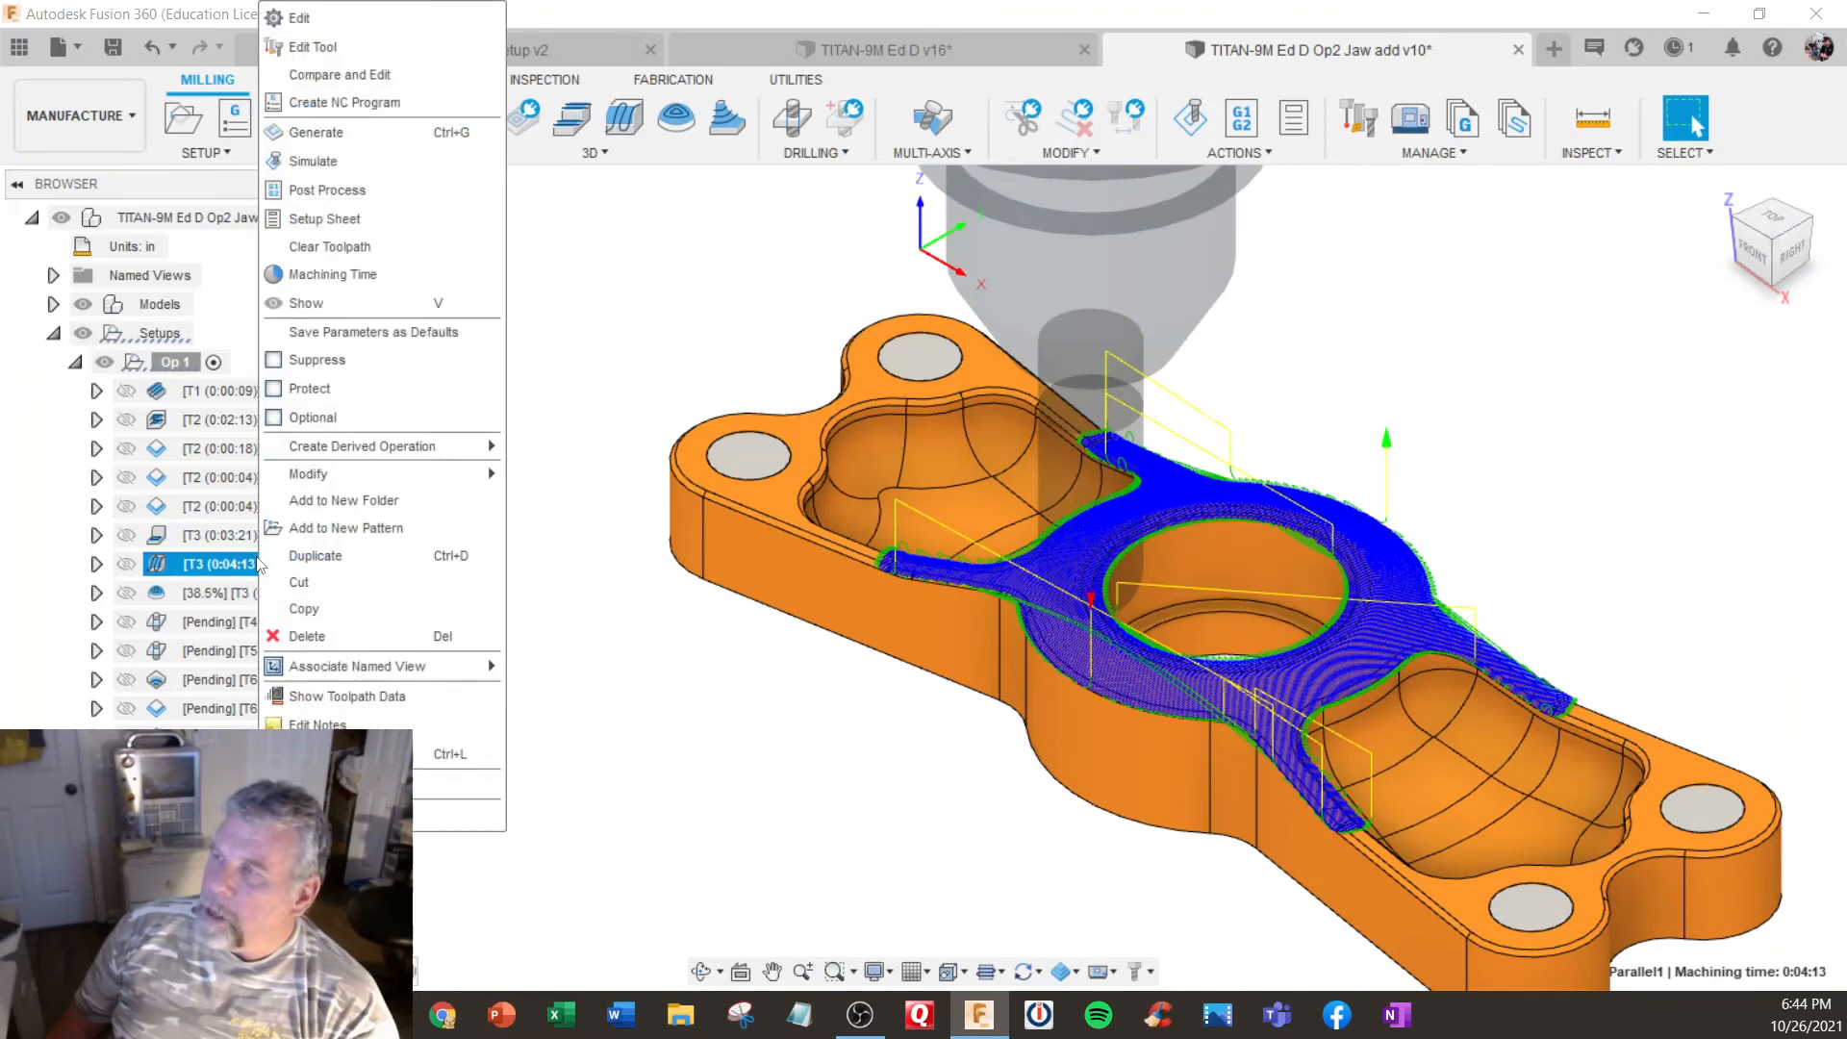
pyautogui.click(1281, 362)
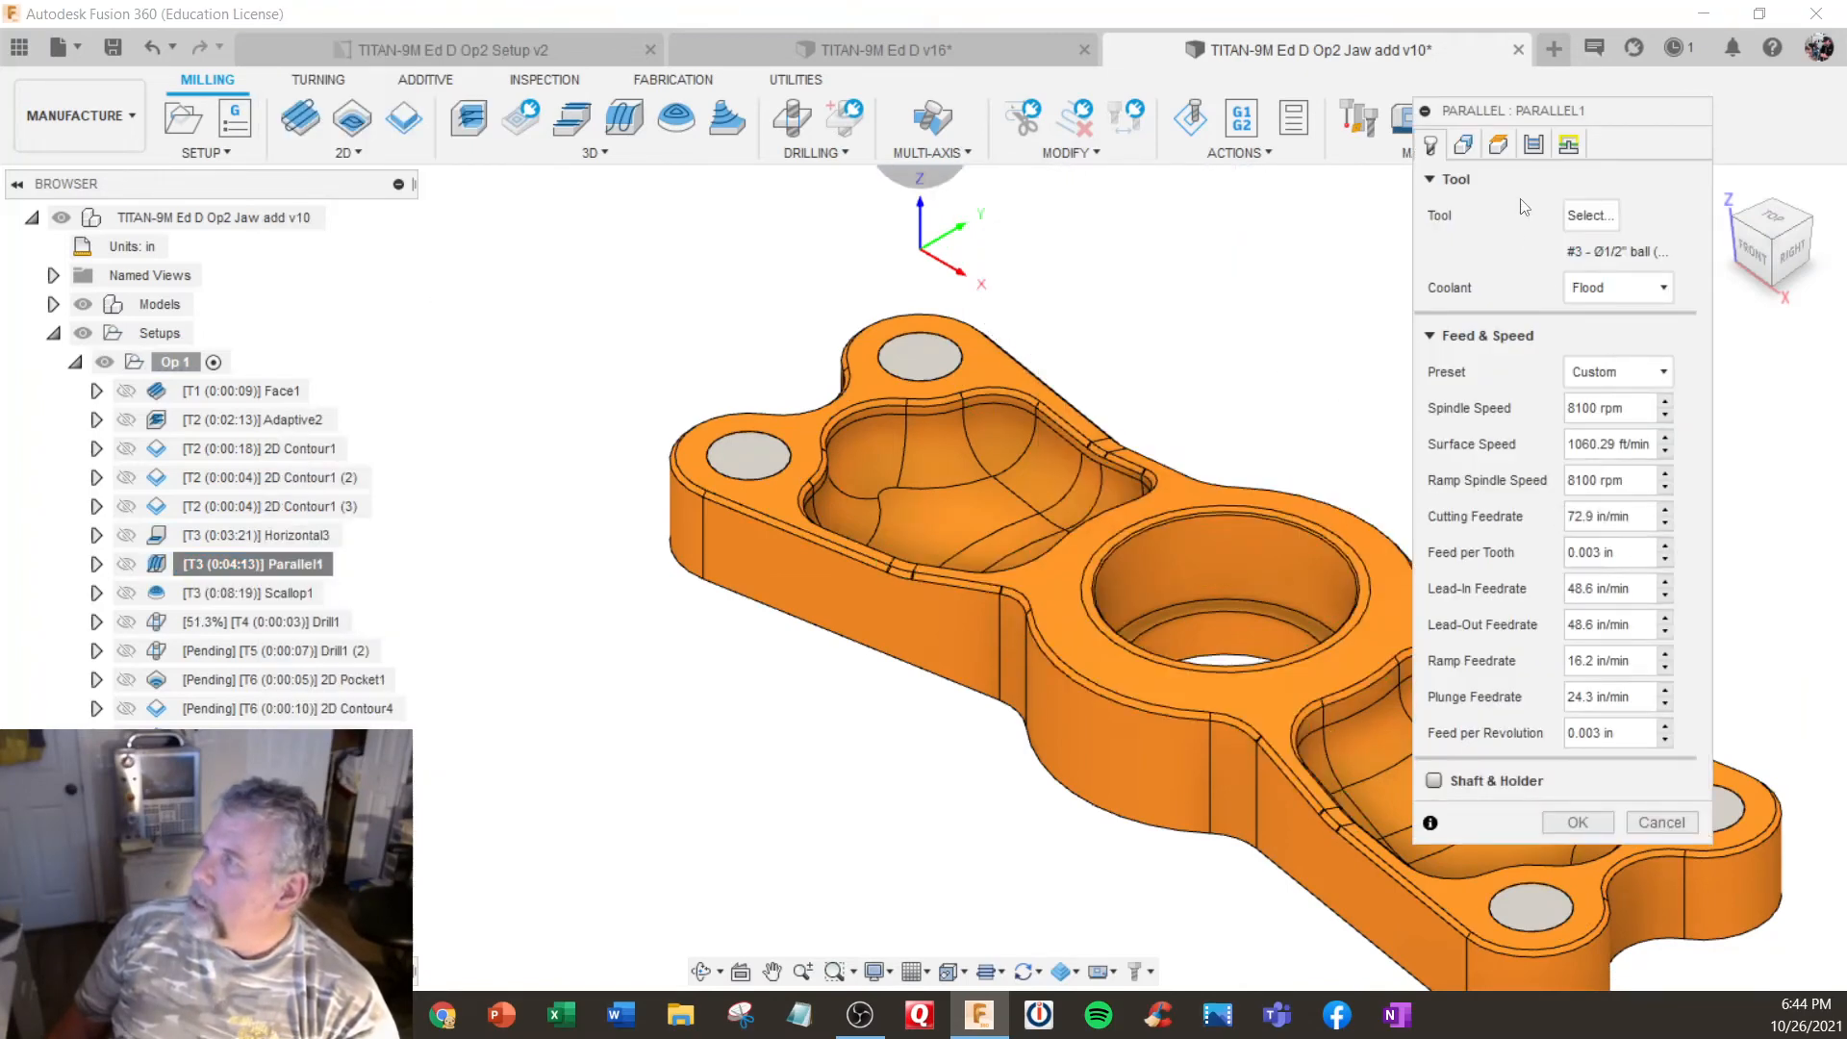
pyautogui.click(1533, 144)
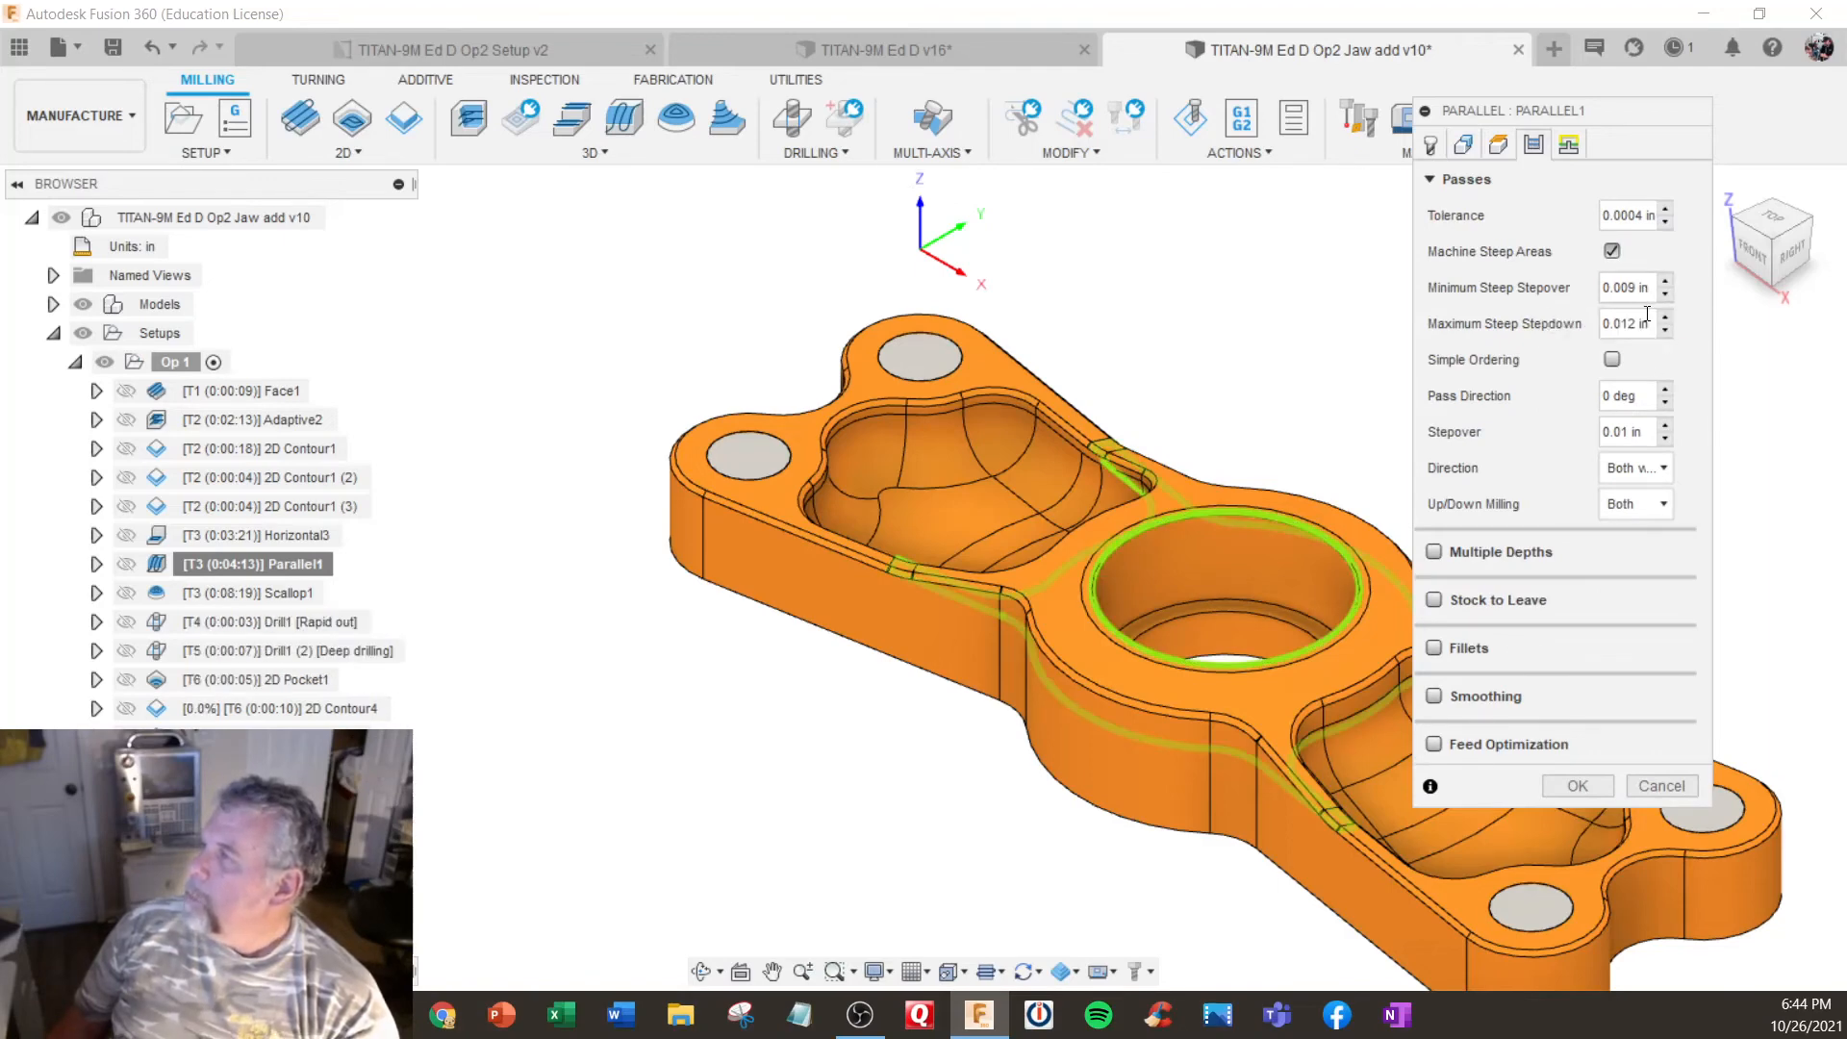
pyautogui.click(1635, 324)
pyautogui.doubleClick(1635, 324)
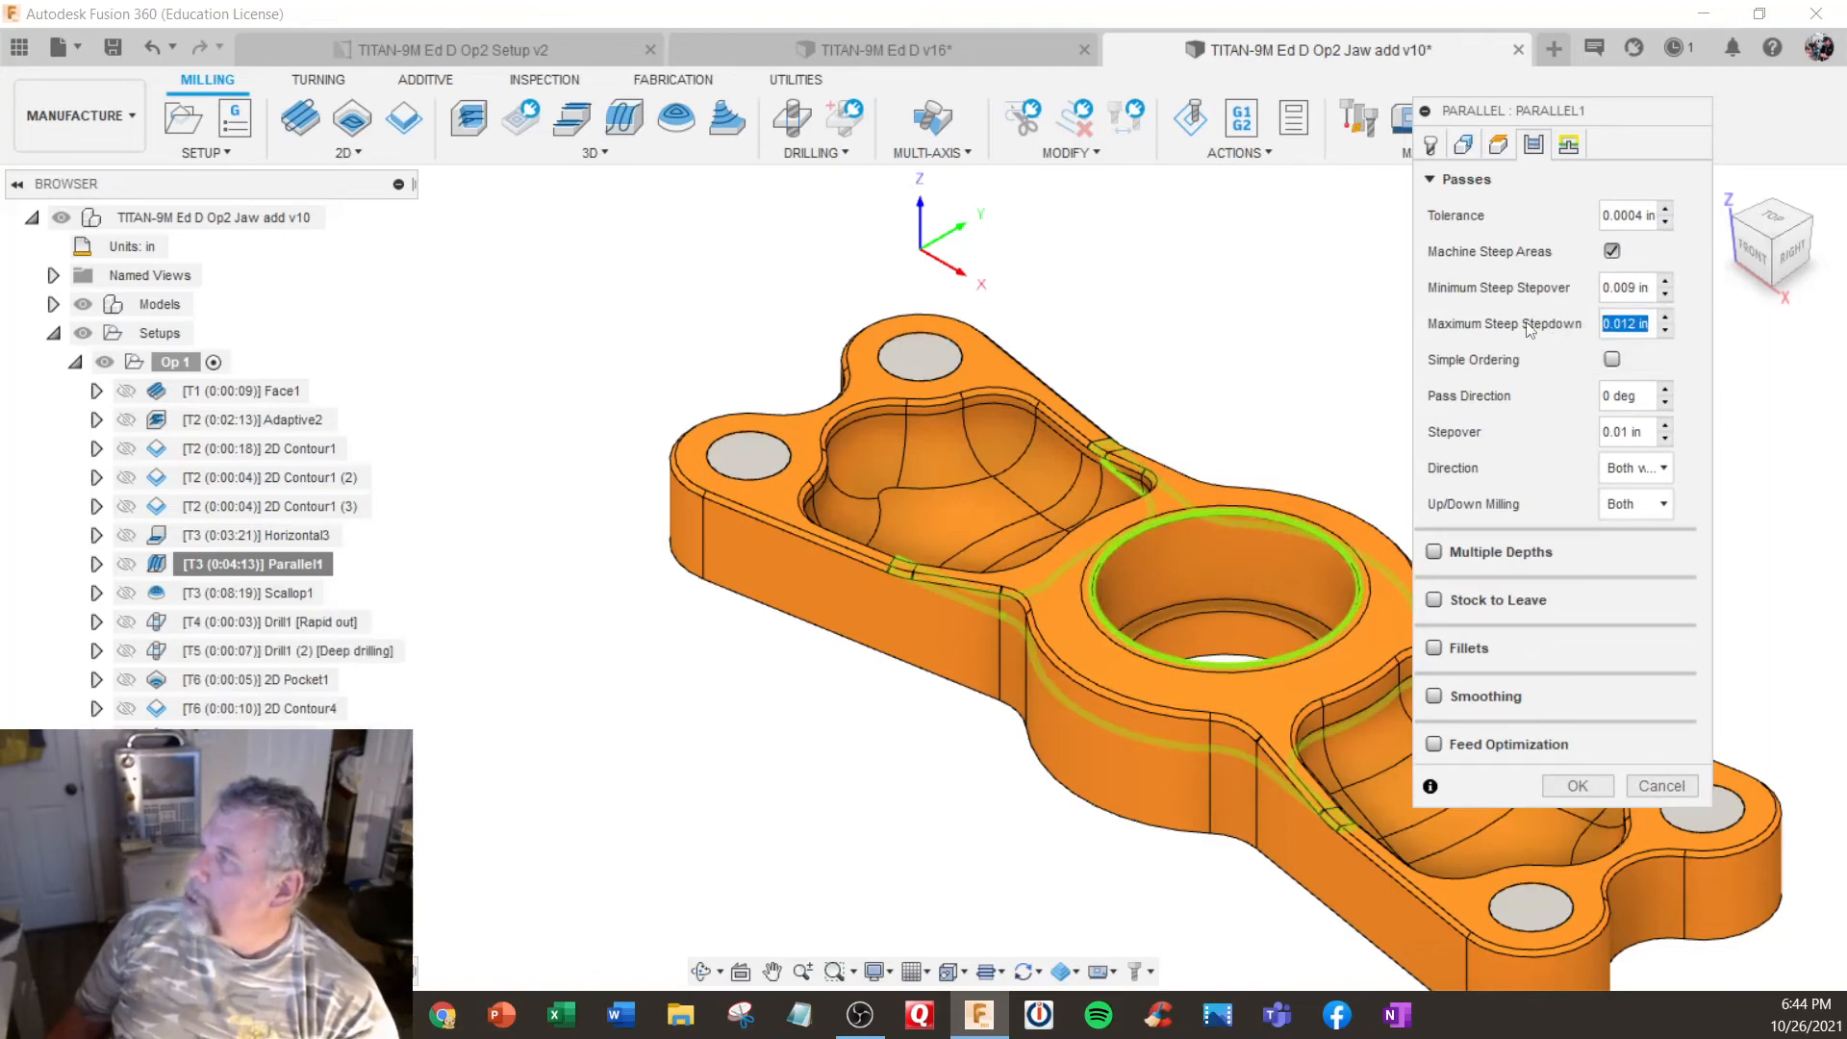
pyautogui.press('BackSpace')
pyautogui.write('.0')
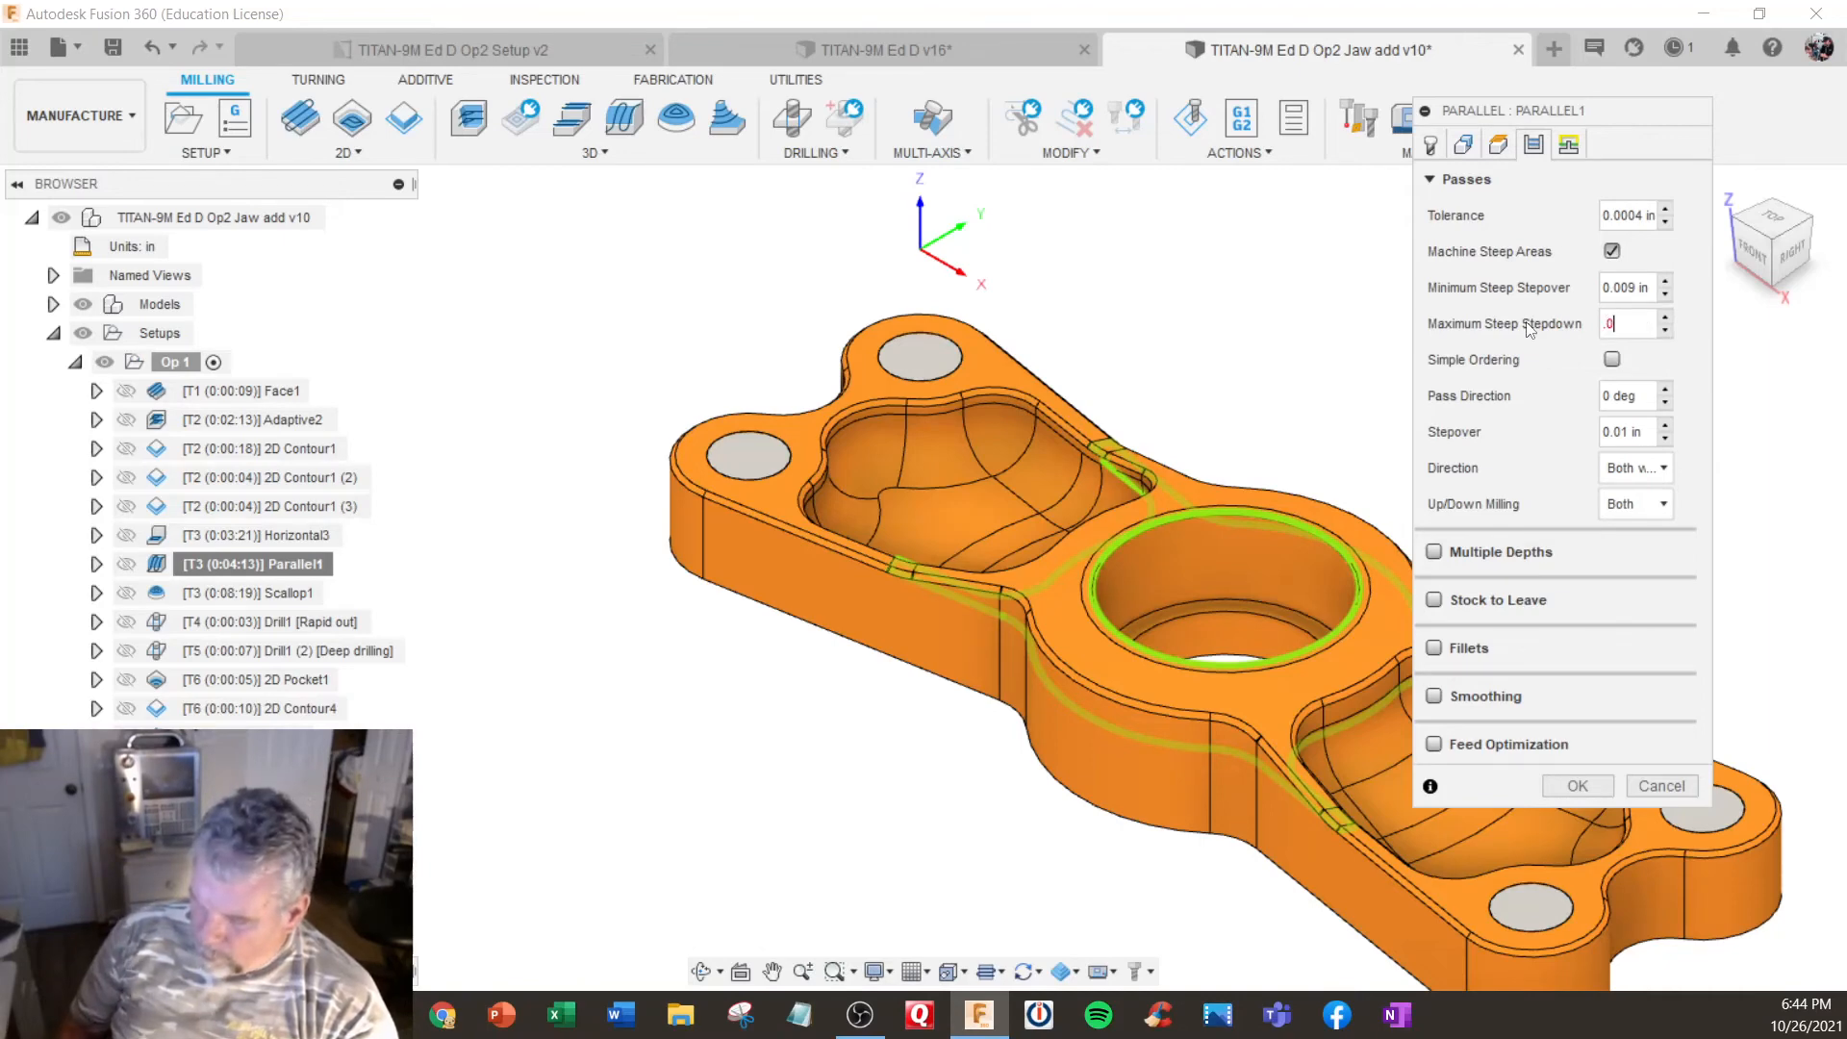
pyautogui.write('12')
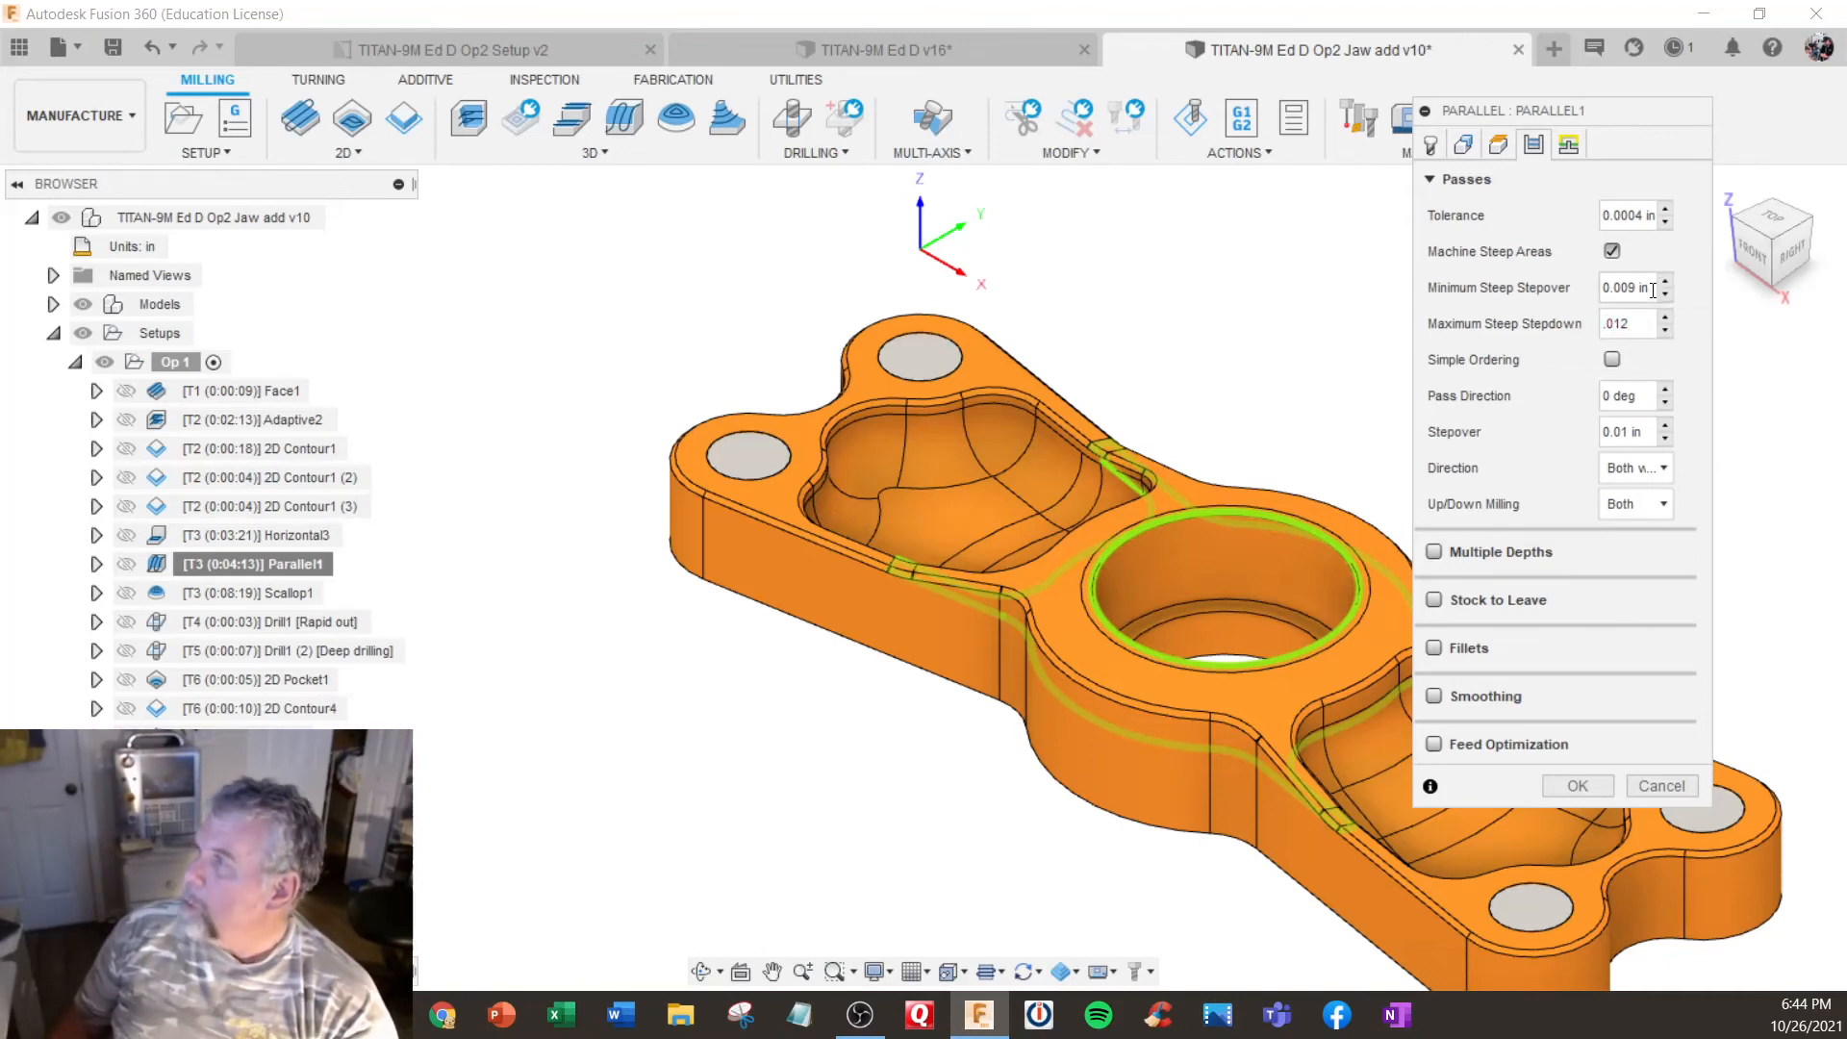
# - Set Parallel1's minimum steep stepover to 0.0012 in and regenerate its toolpath
pyautogui.moveTo(1652, 291); pyautogui.dragTo(1537, 299)
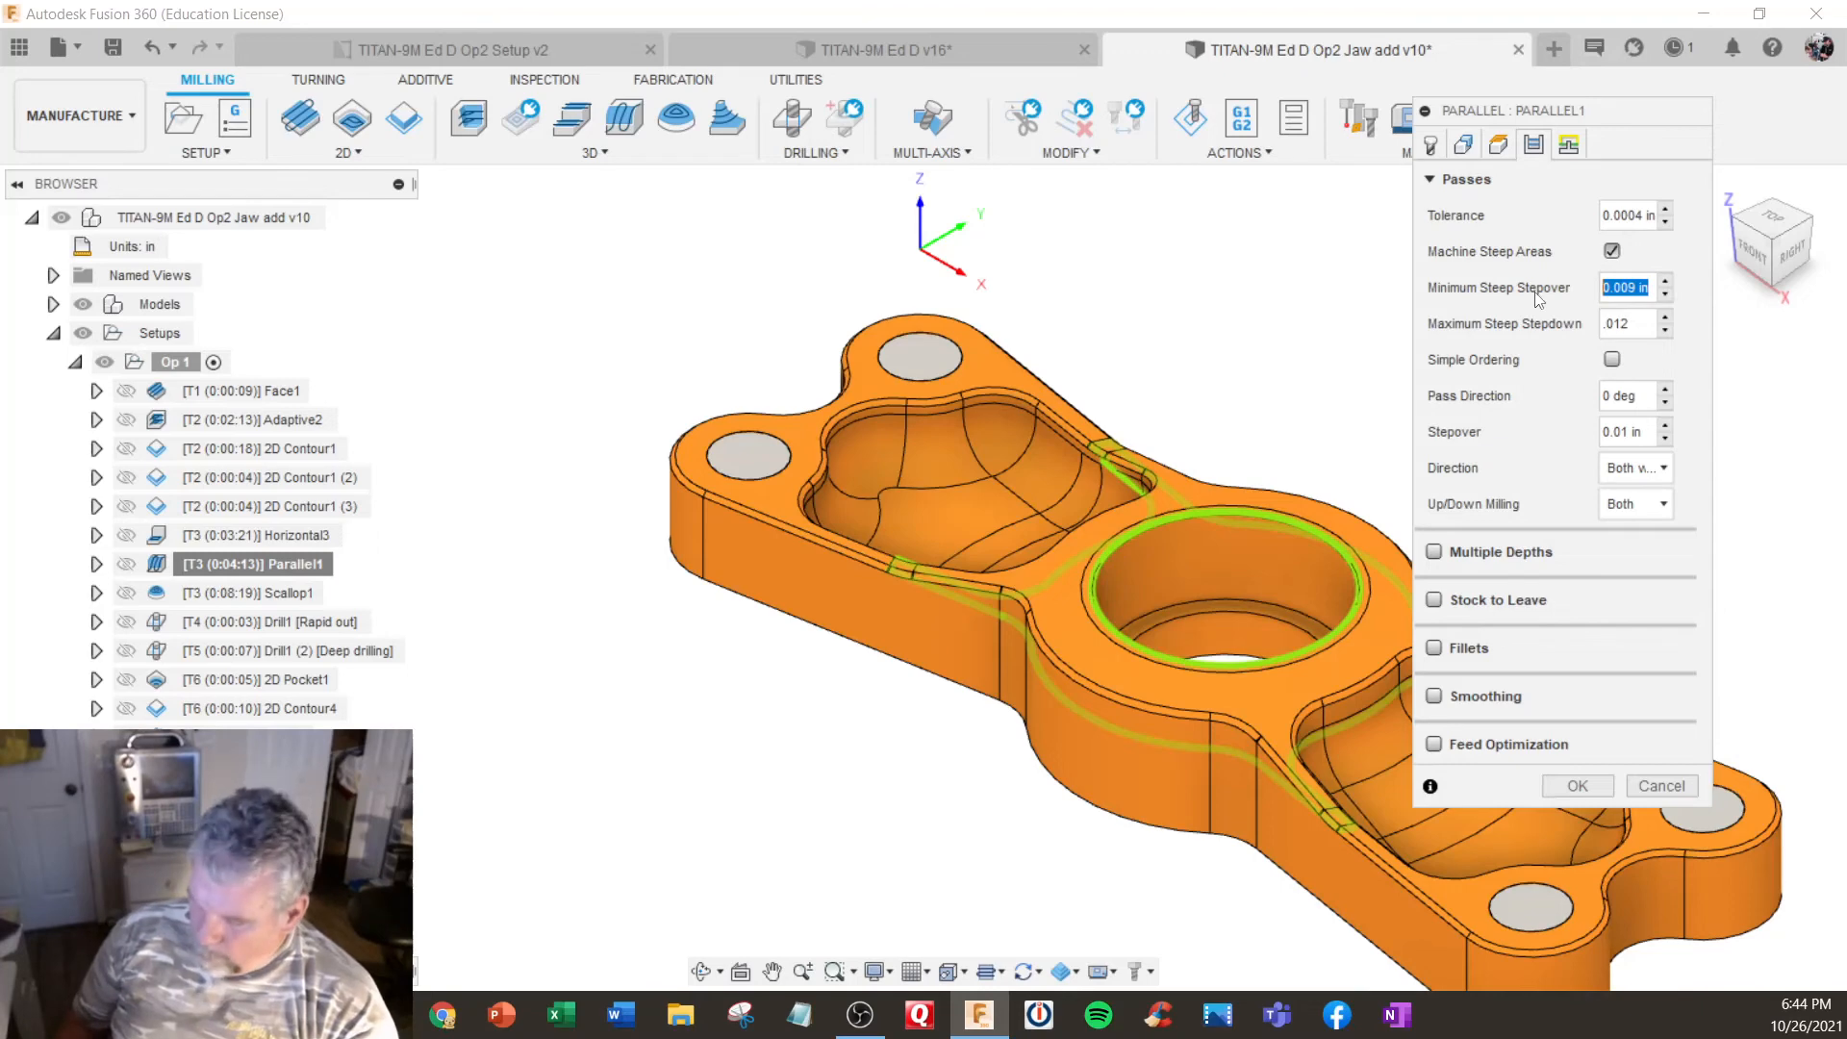
pyautogui.press('BackSpace')
pyautogui.write('.00')
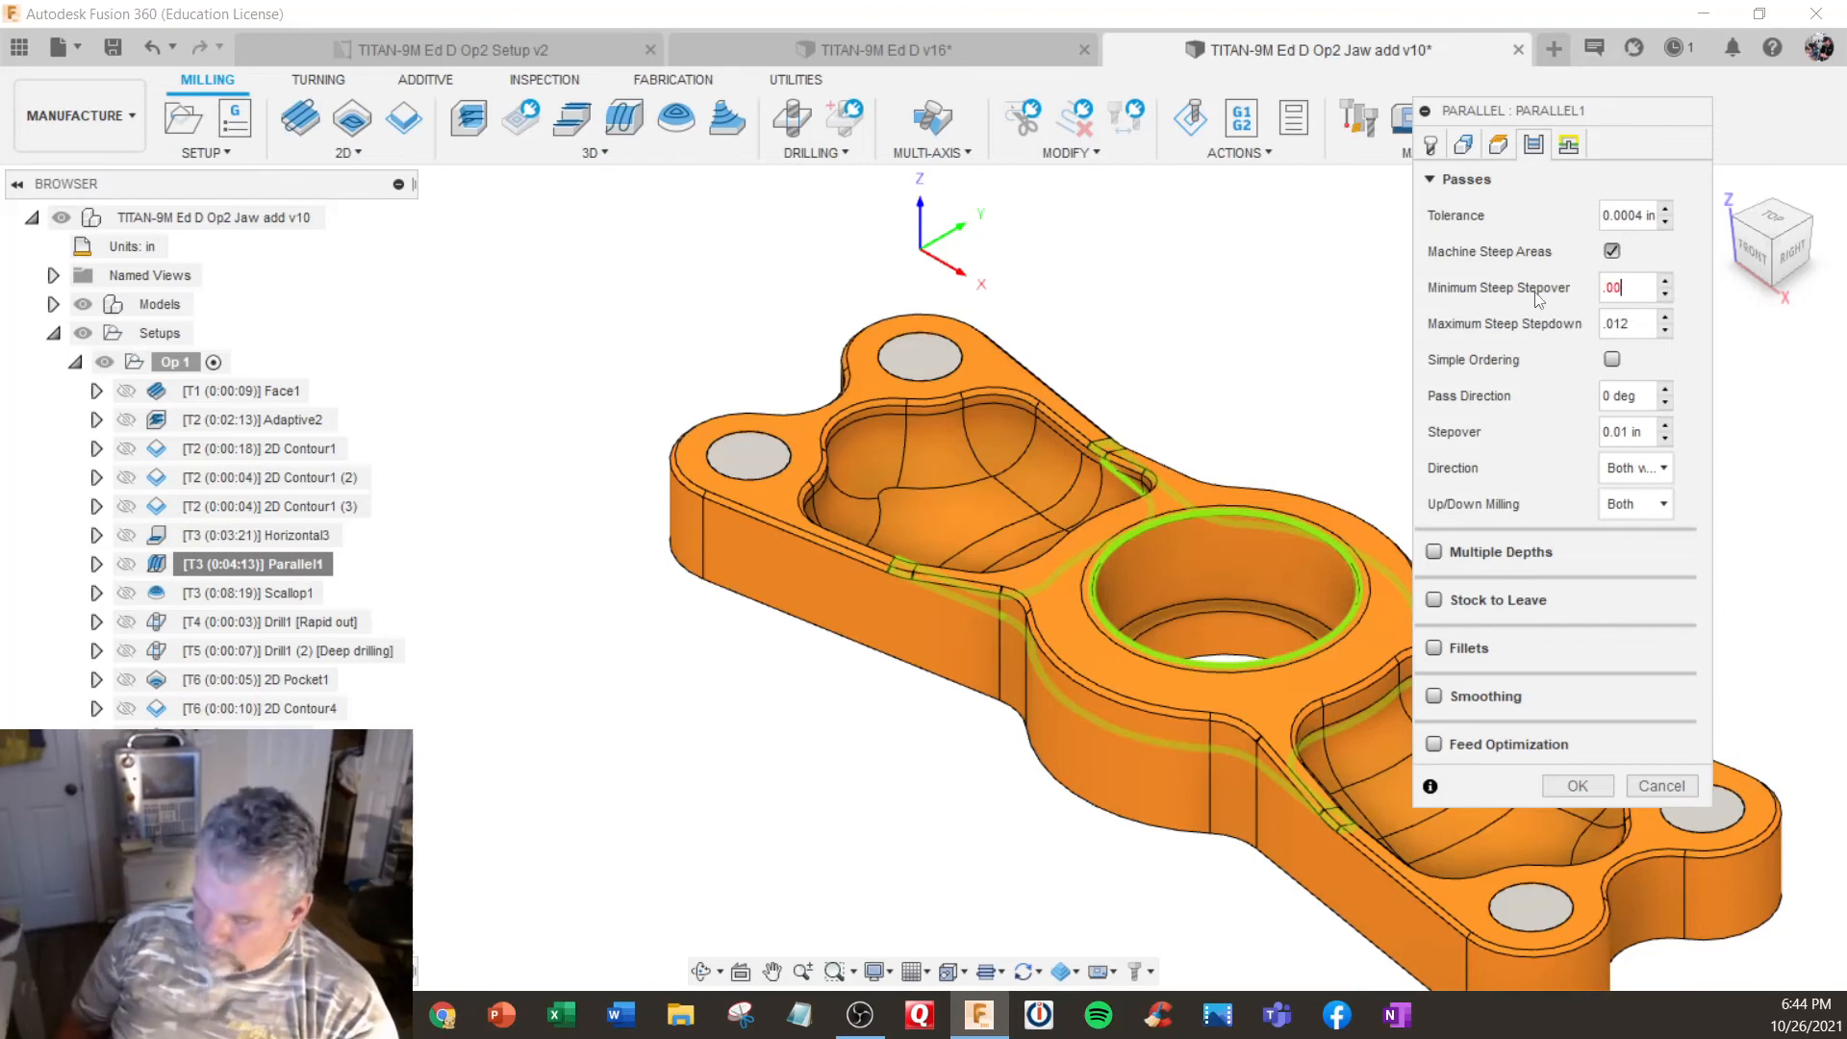
pyautogui.write('12')
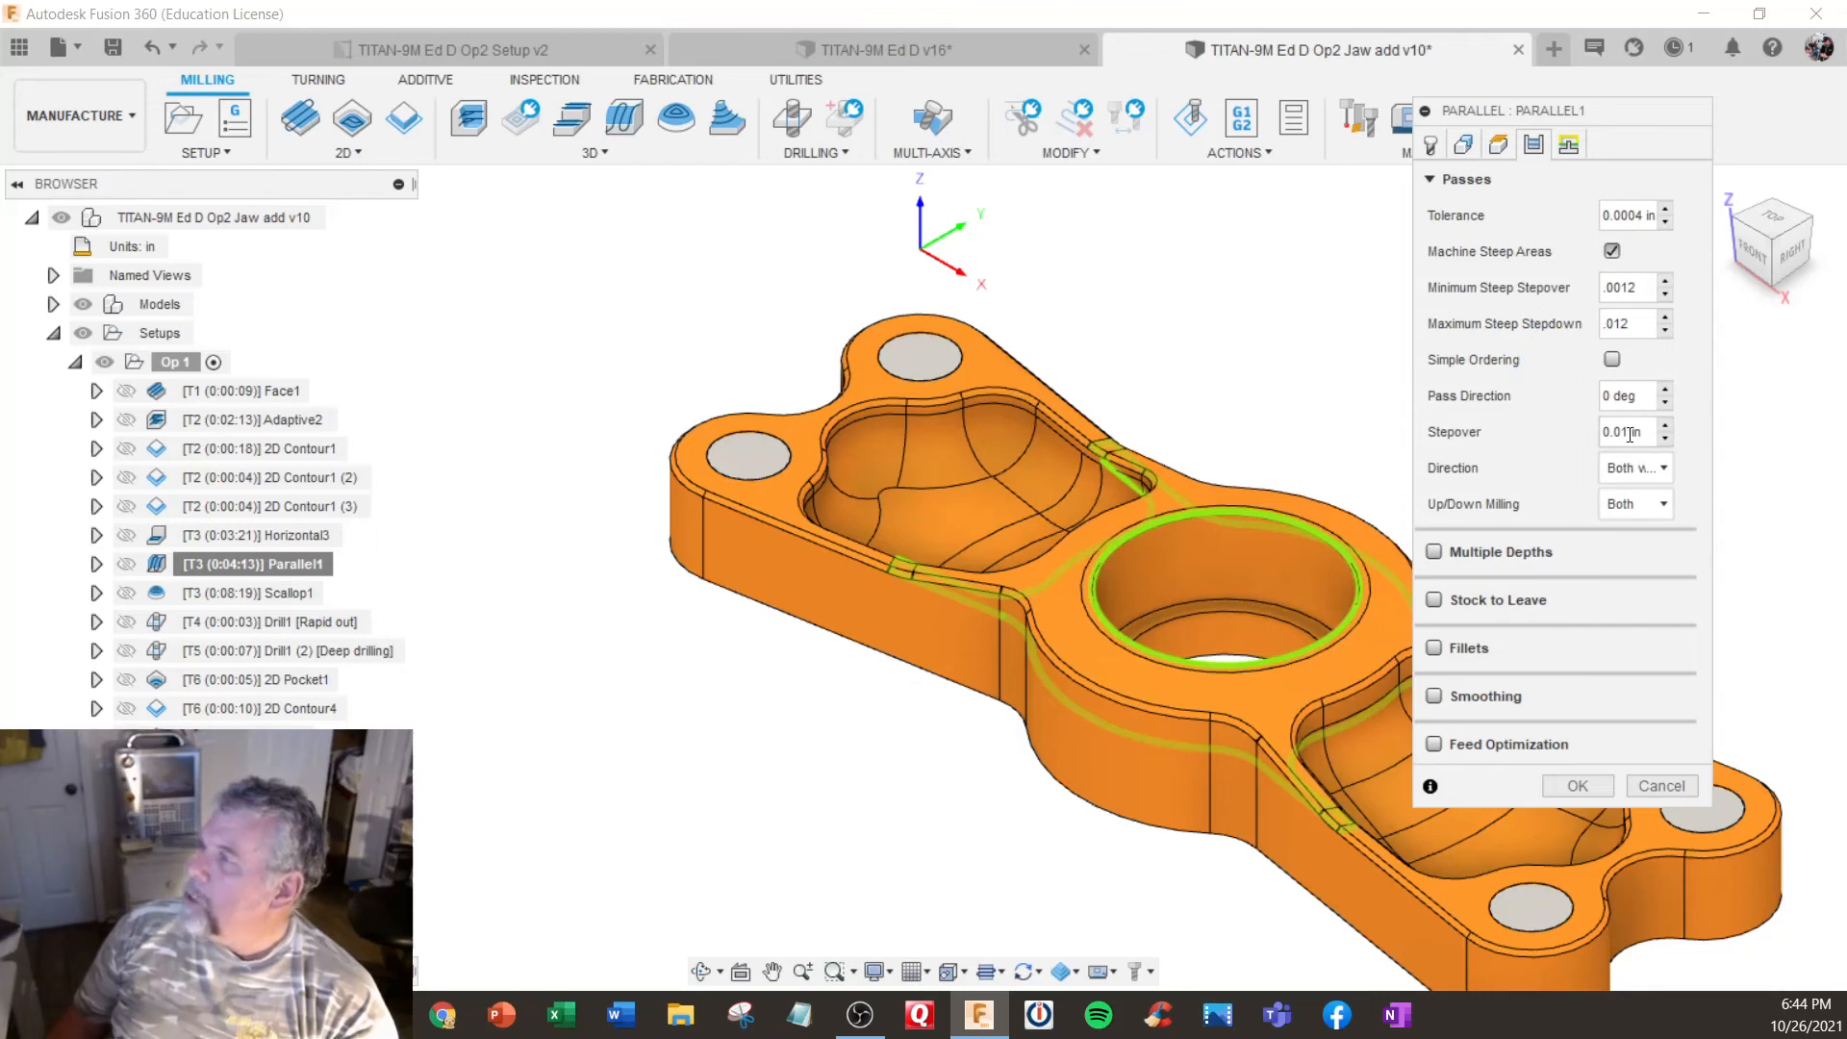
pyautogui.click(1577, 785)
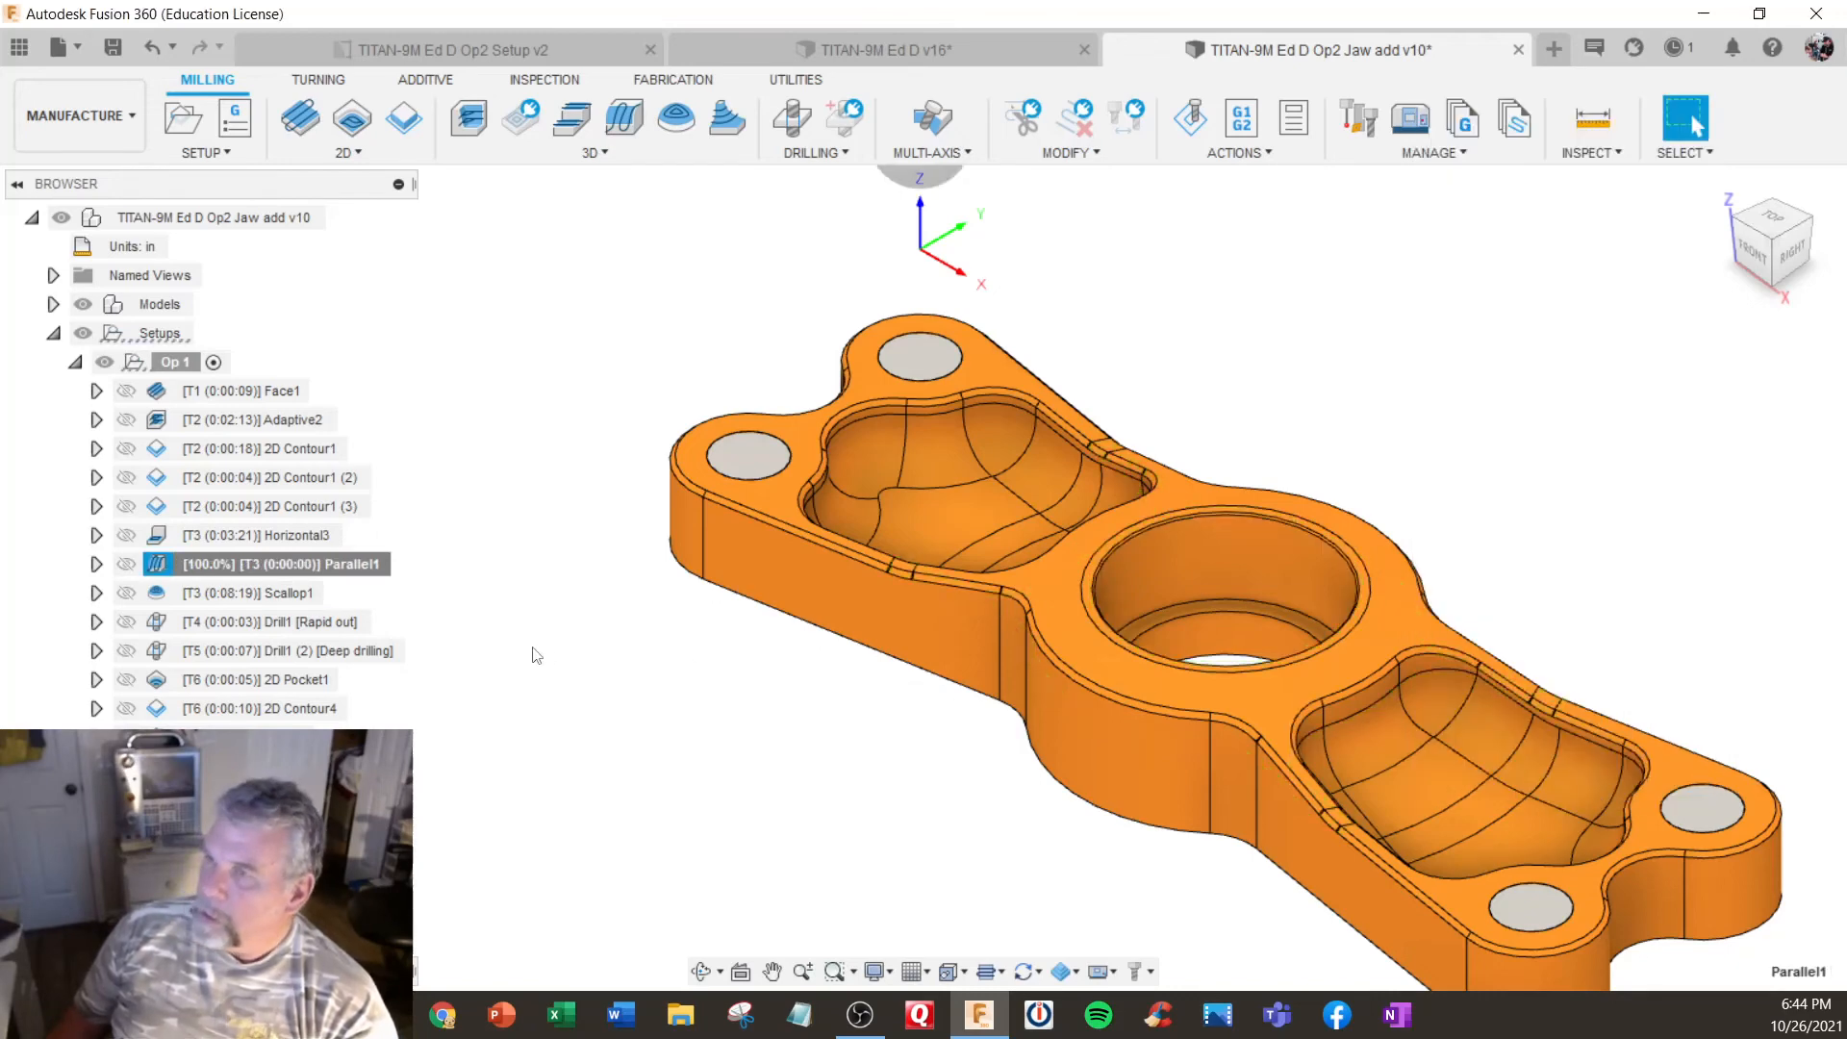
# - Examine the regenerated Parallel1 toolpath's pass spacing up close around the central bore and rounded edges
pyautogui.scroll(10, 1124, 633)
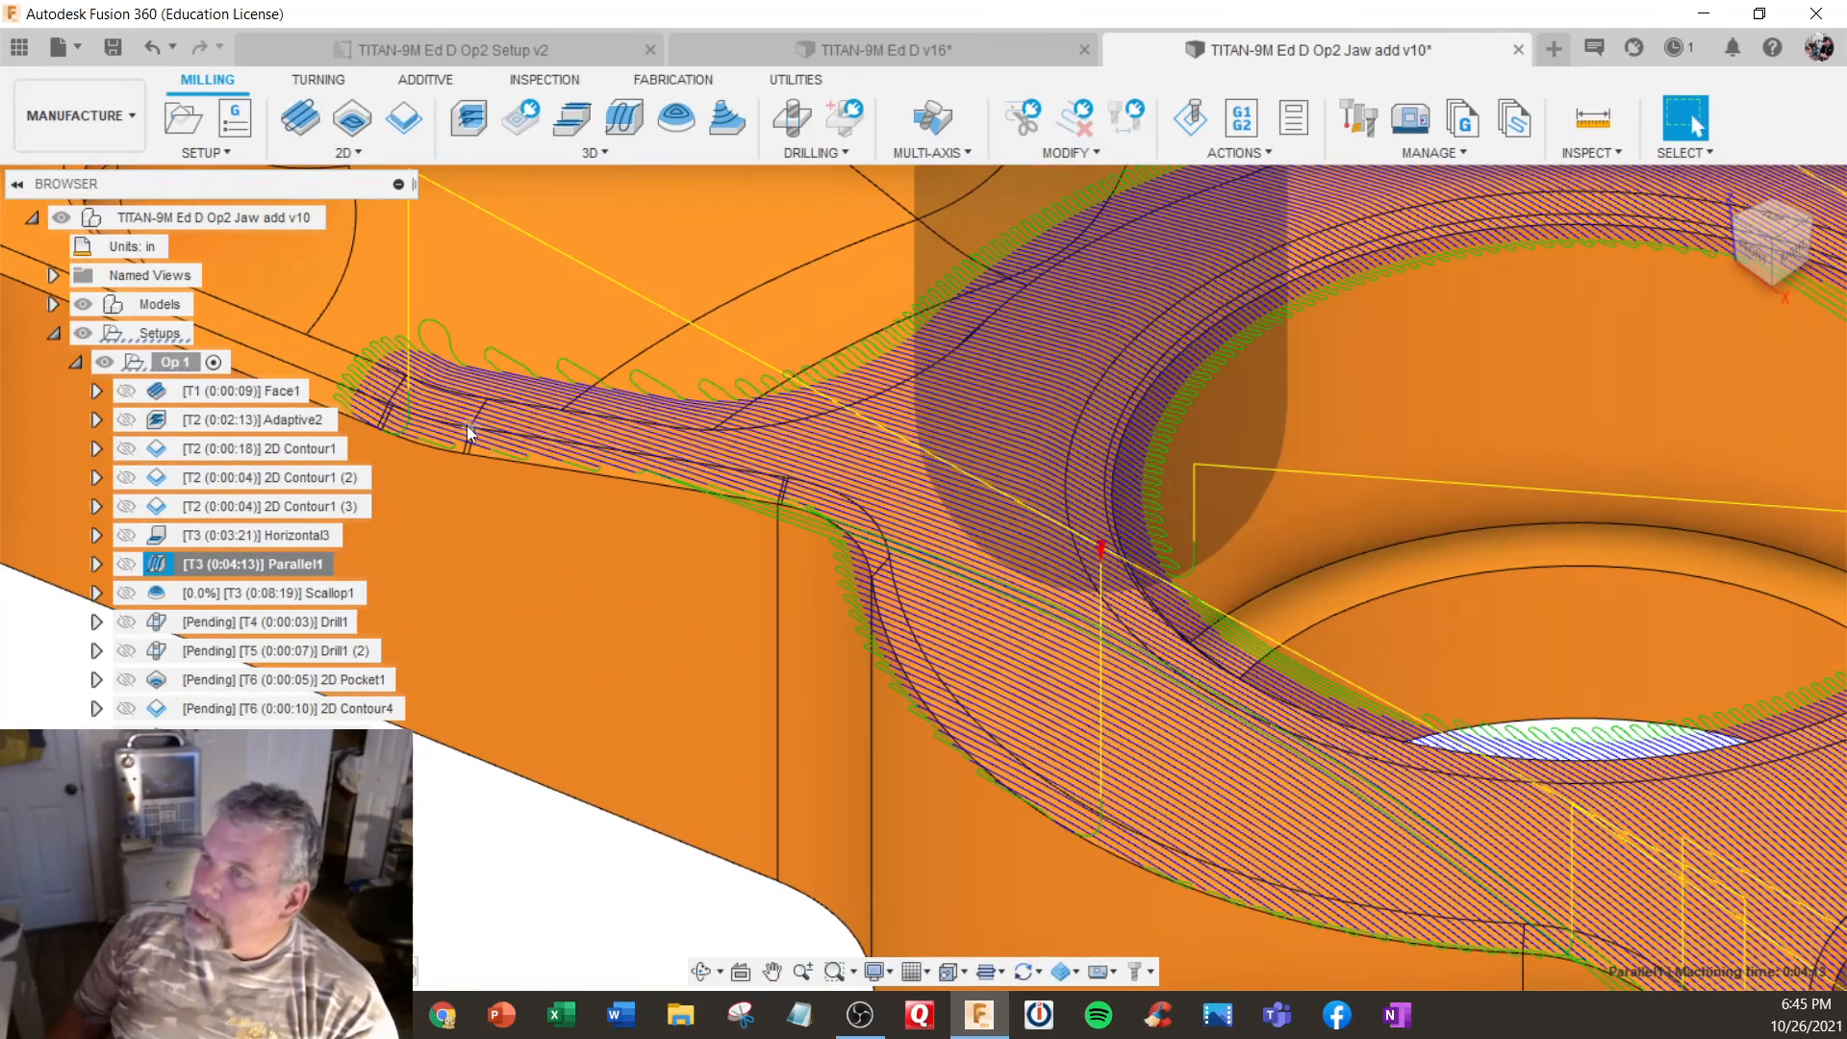
pyautogui.moveTo(501, 409)
pyautogui.keyDown('shift'); pyautogui.mouseDown(button='middle')
pyautogui.moveTo(523, 359)
pyautogui.moveTo(505, 402)
pyautogui.mouseUp(button='middle'); pyautogui.keyUp('shift')
pyautogui.scroll(-2, 505, 401)
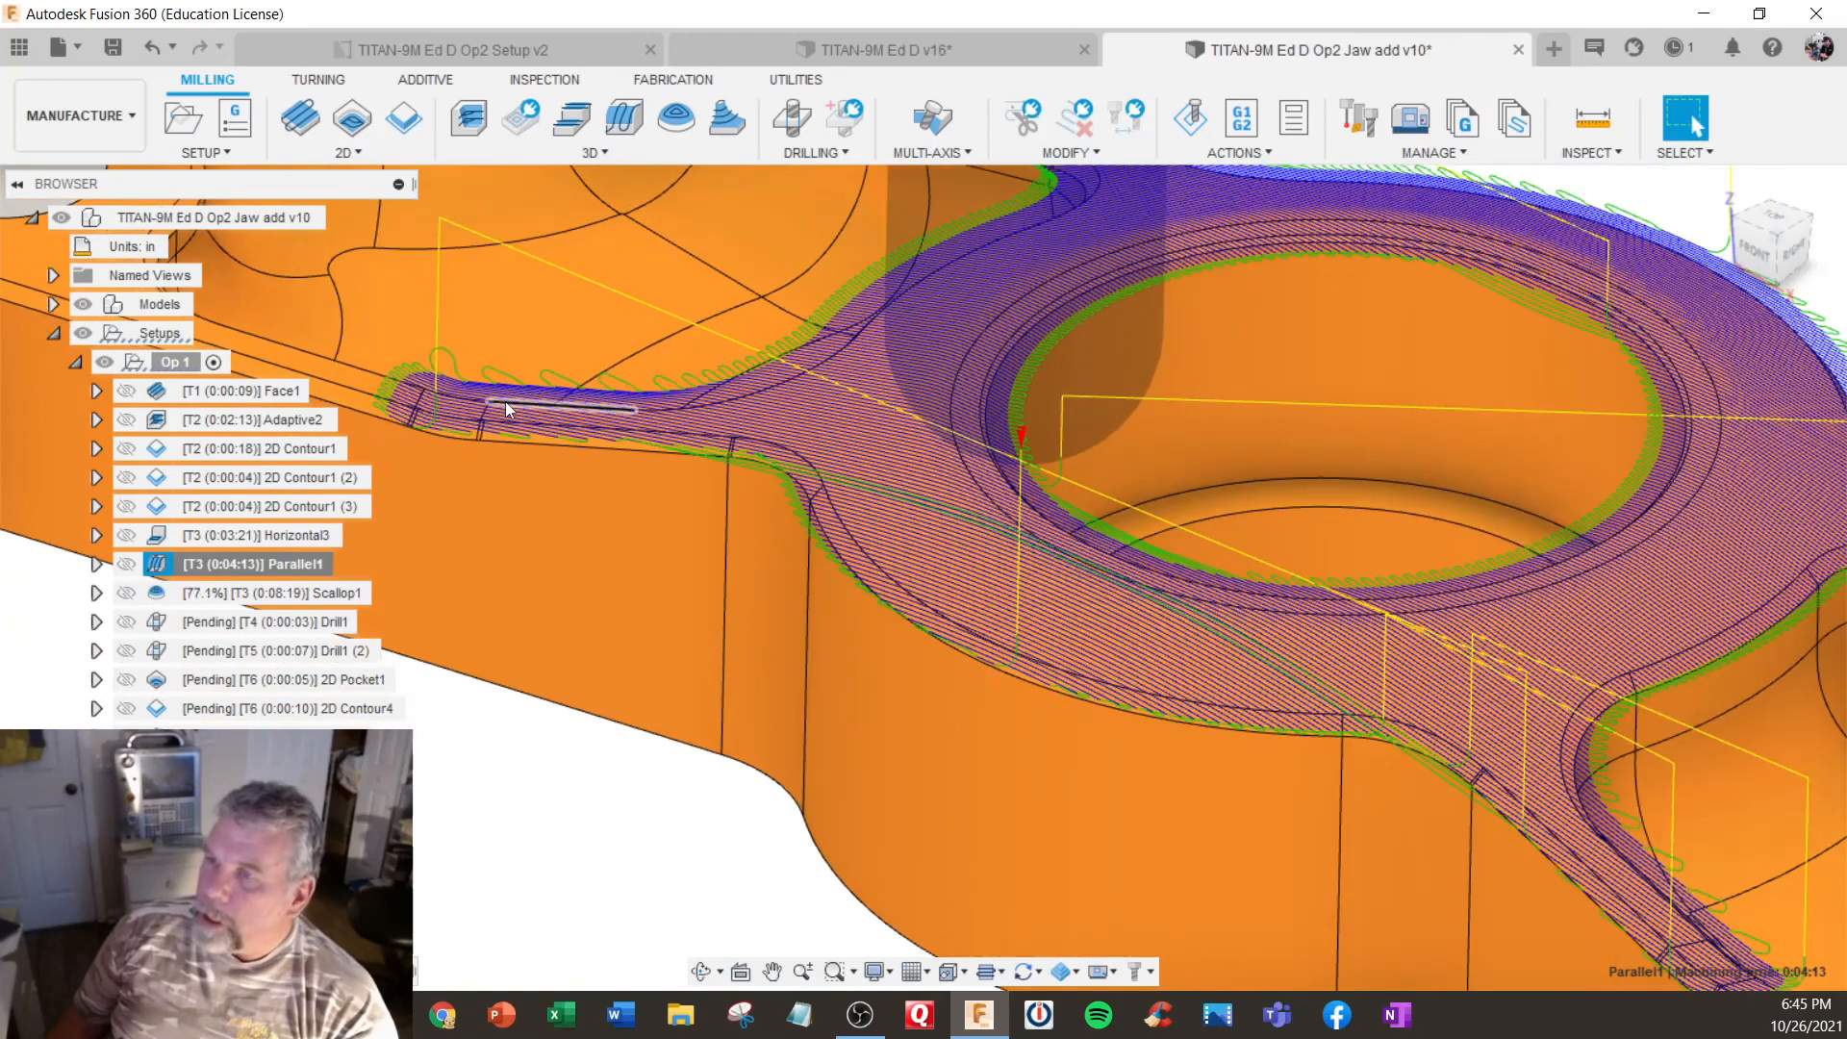
# - Review the Scallop1 operation's feeds and passes stepover, keep its settings, and inspect its toolpath in both pockets
pyautogui.click(219, 594)
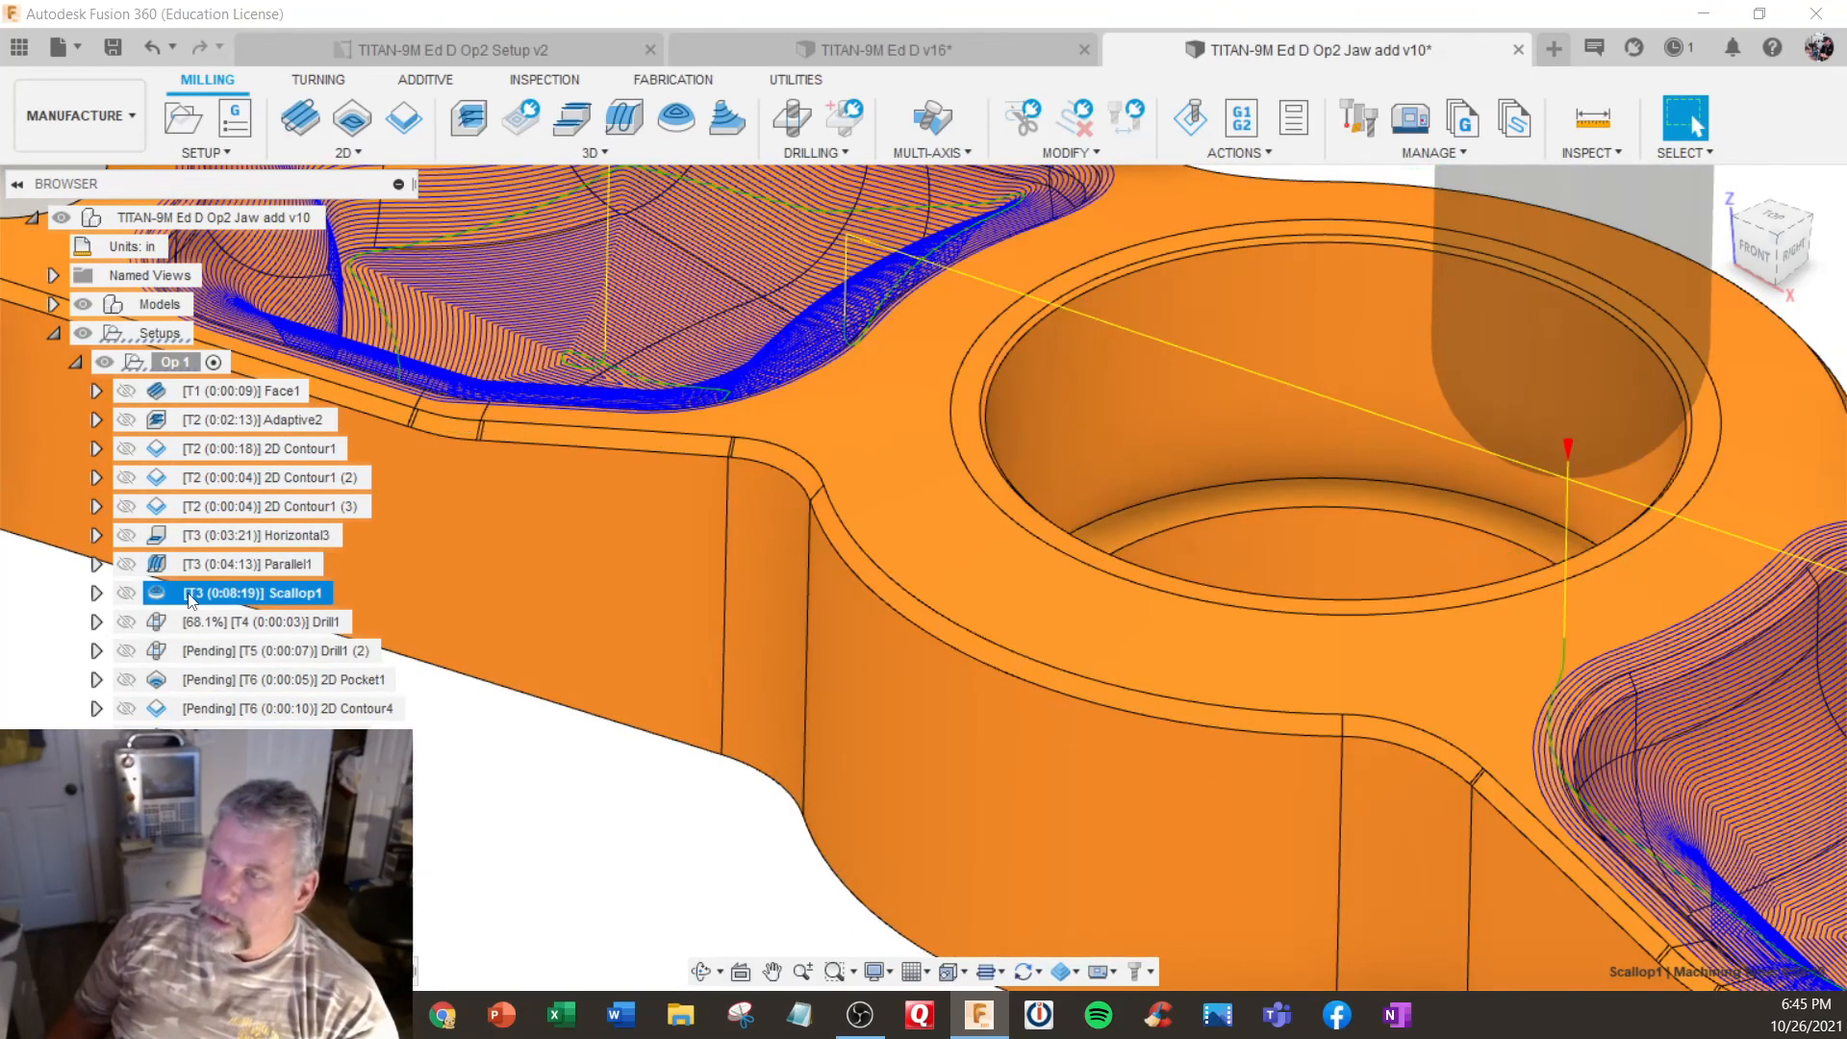
pyautogui.rightClick(219, 594)
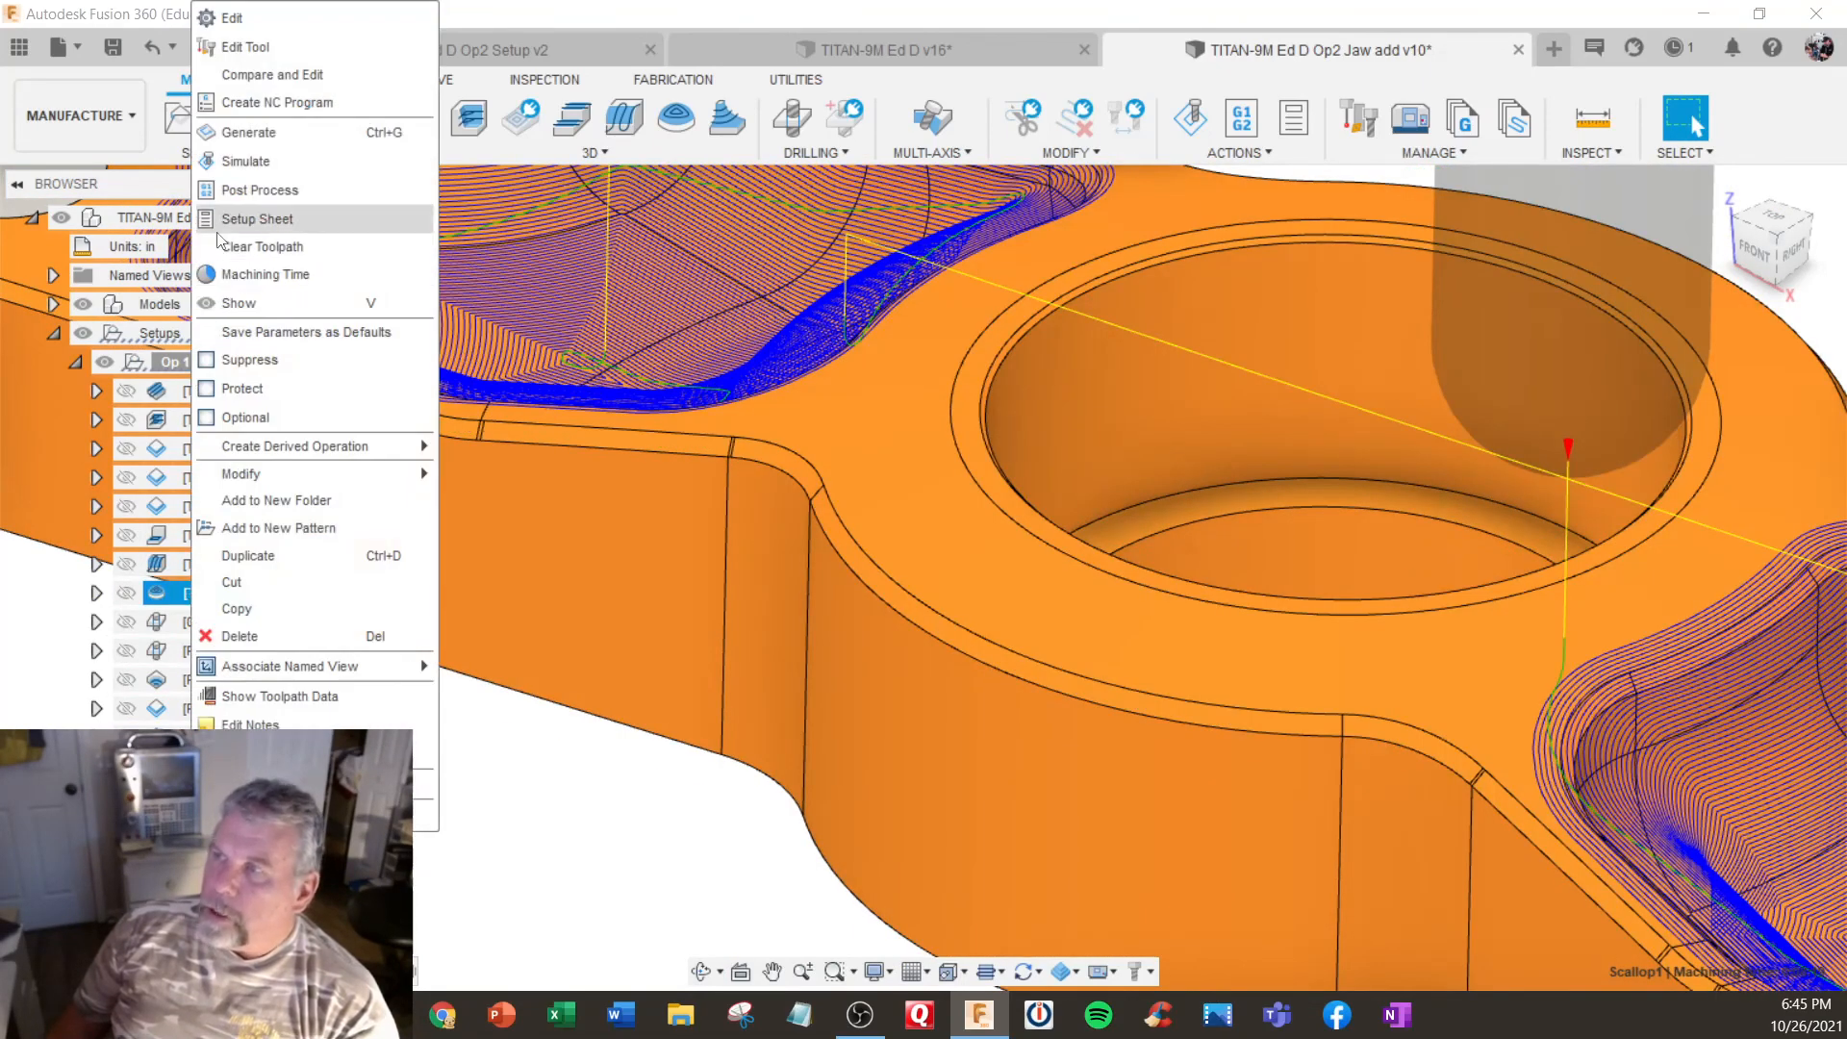
pyautogui.click(231, 18)
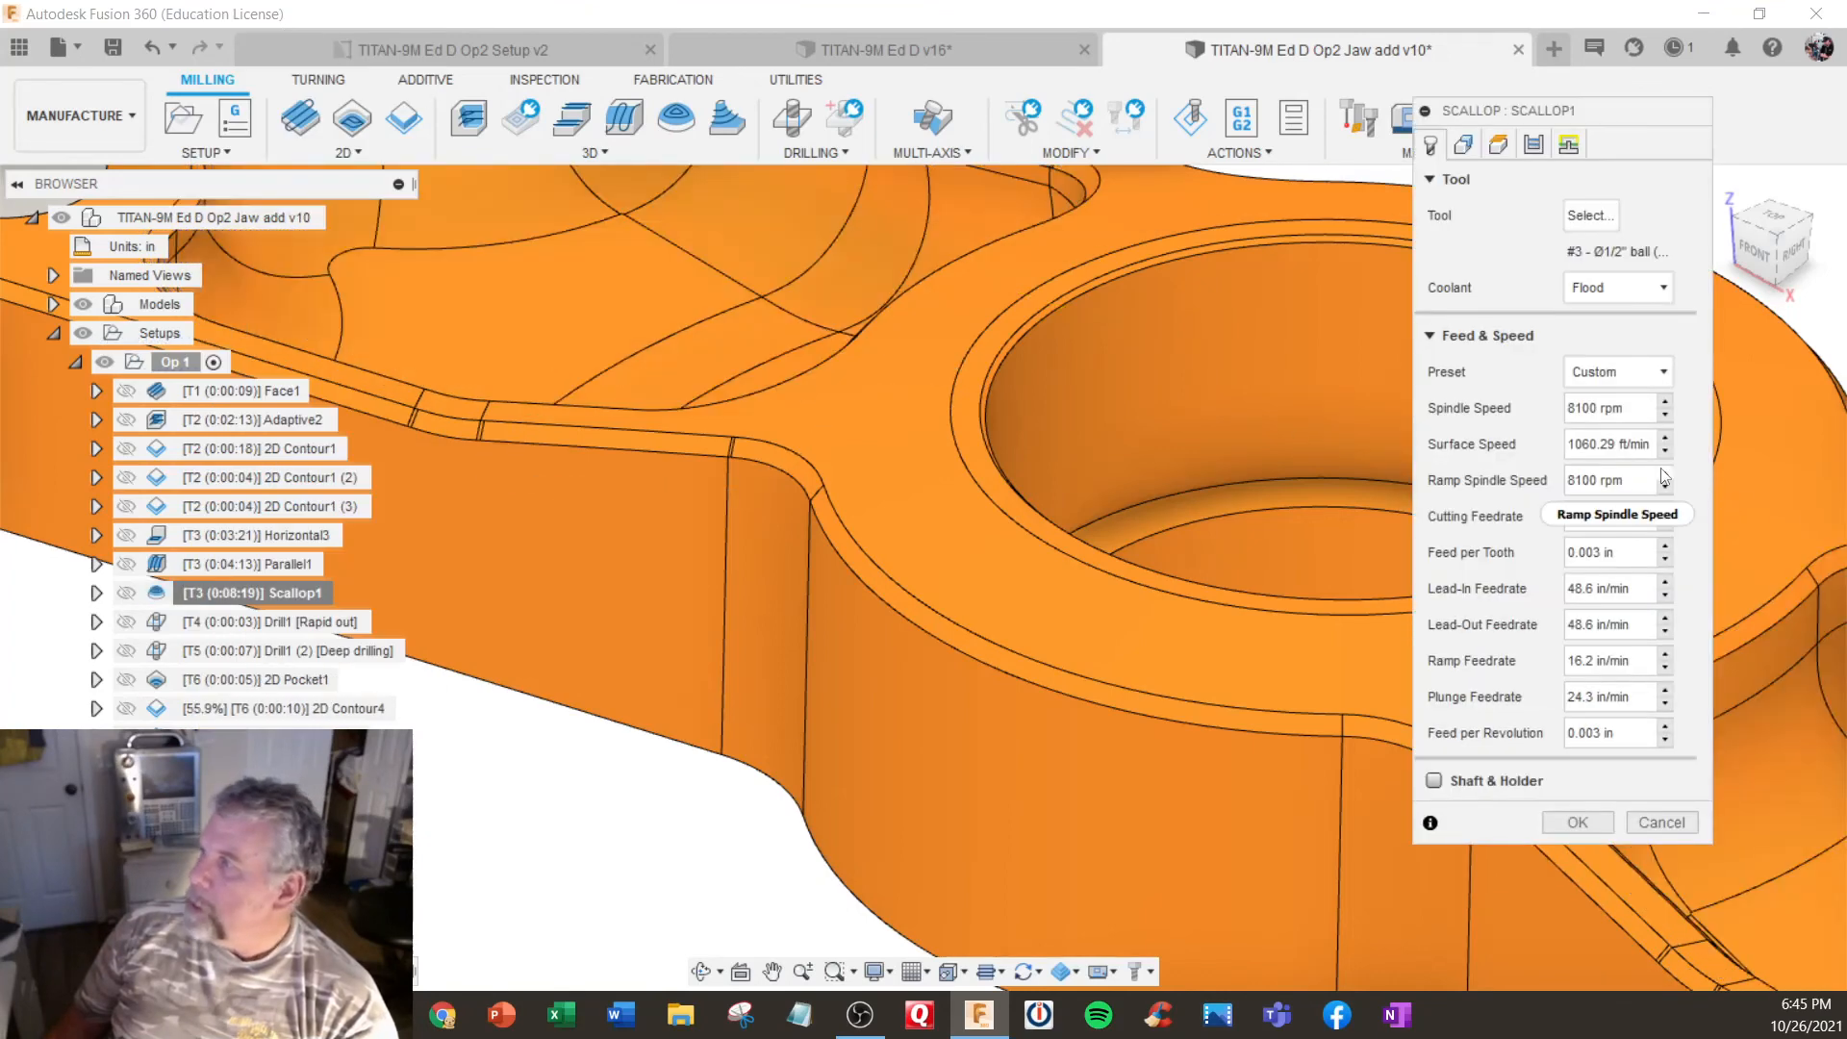
pyautogui.click(1533, 144)
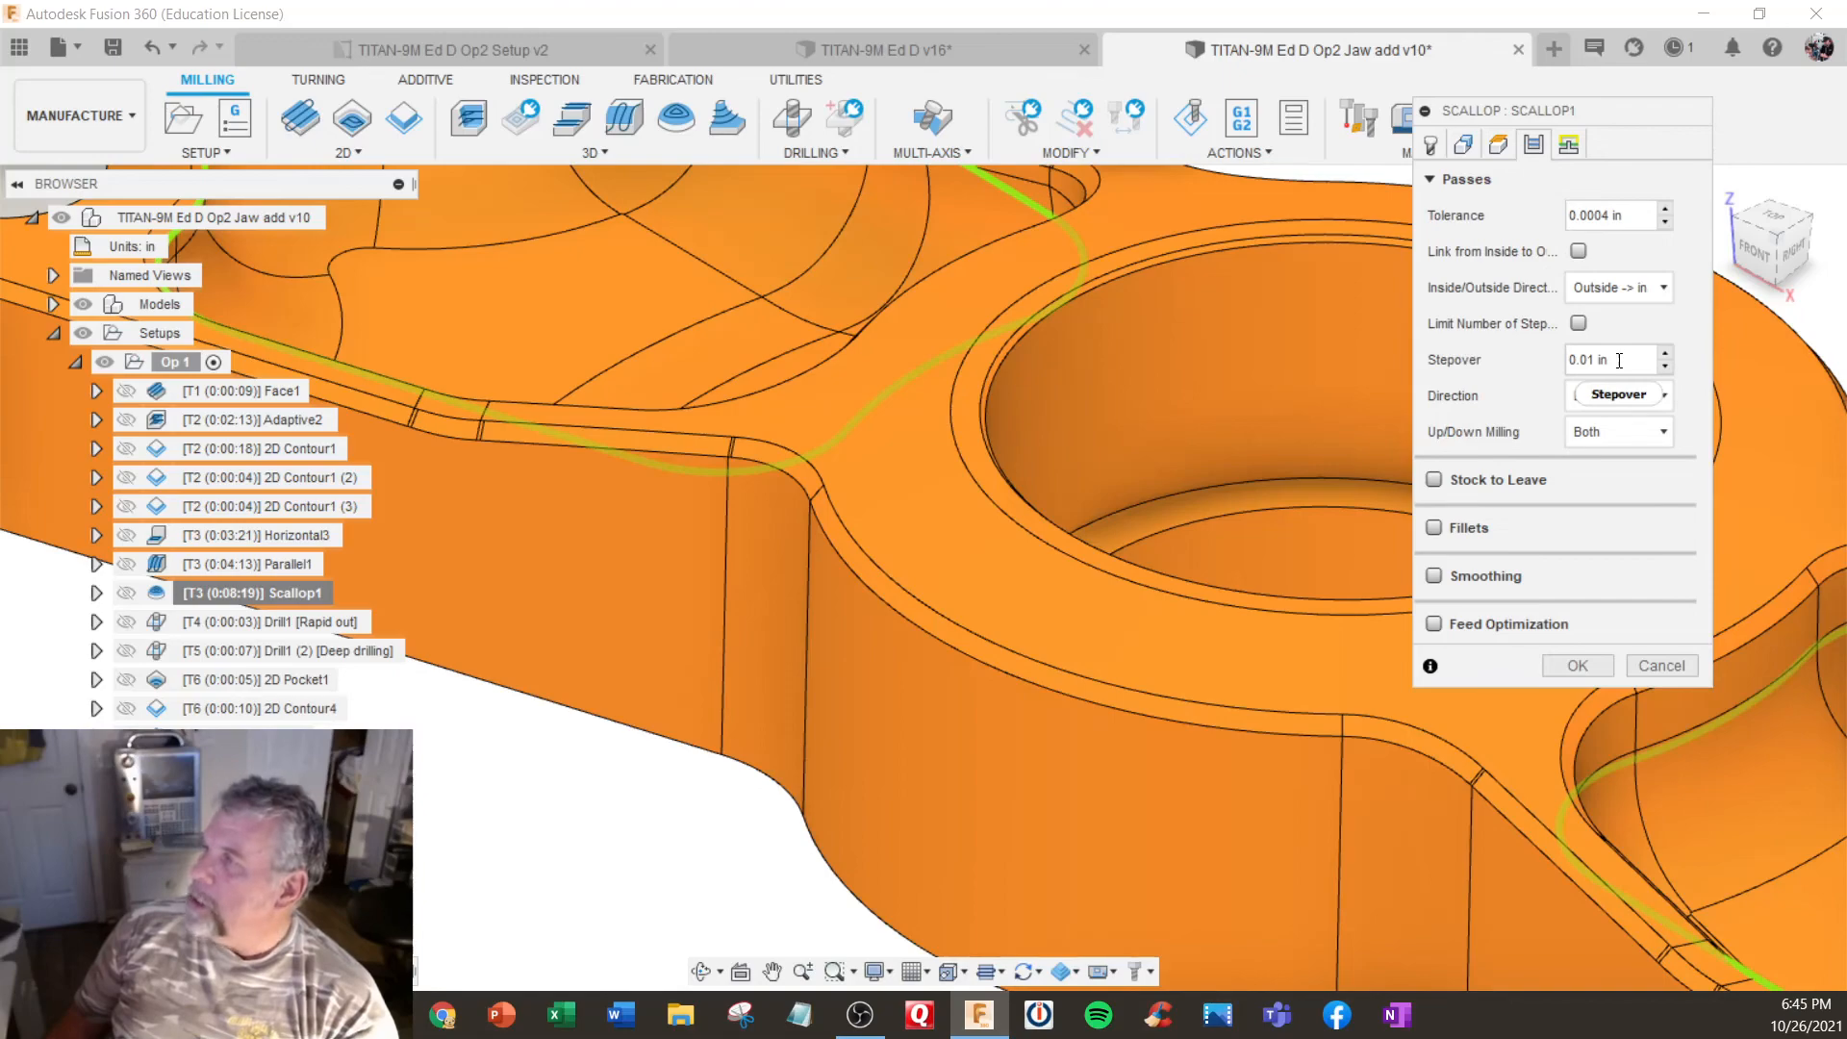
pyautogui.click(1578, 665)
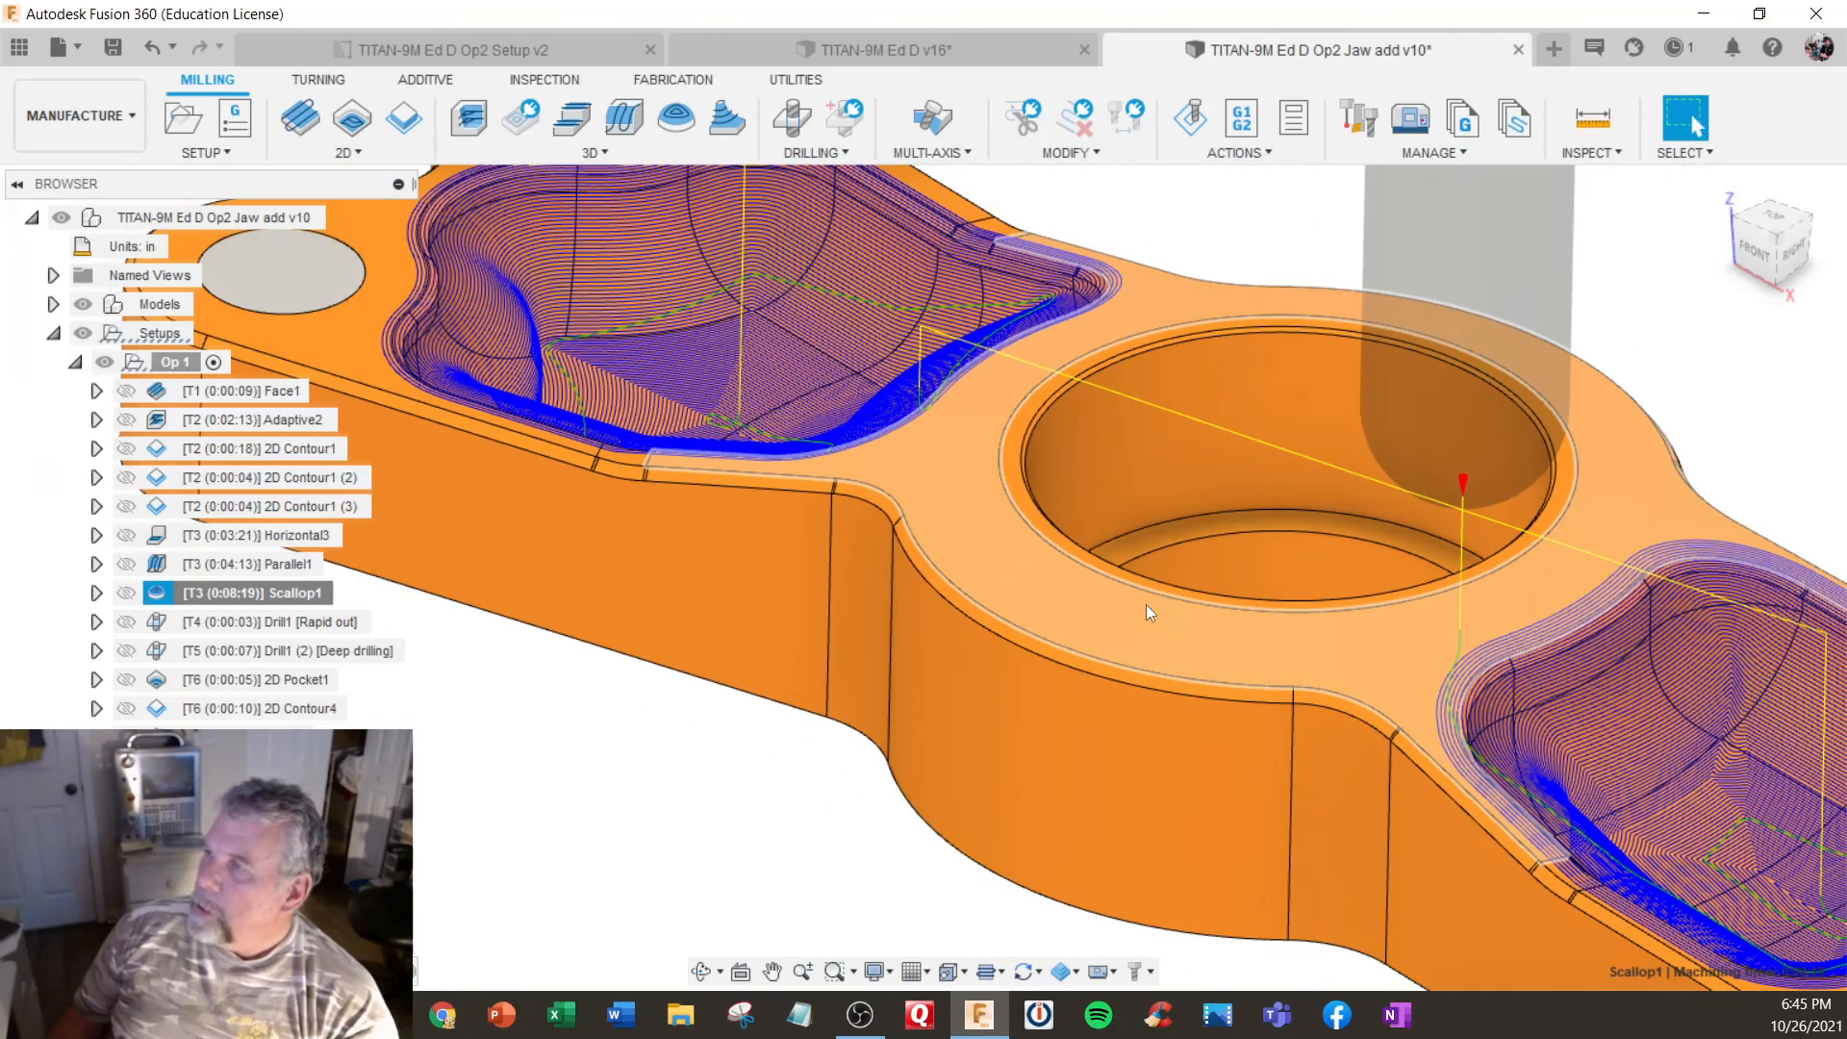
pyautogui.scroll(-5, 1146, 604)
pyautogui.keyDown('shift'); pyautogui.moveTo(1104, 613); pyautogui.dragTo(1087, 625, button='middle'); pyautogui.keyUp('shift')
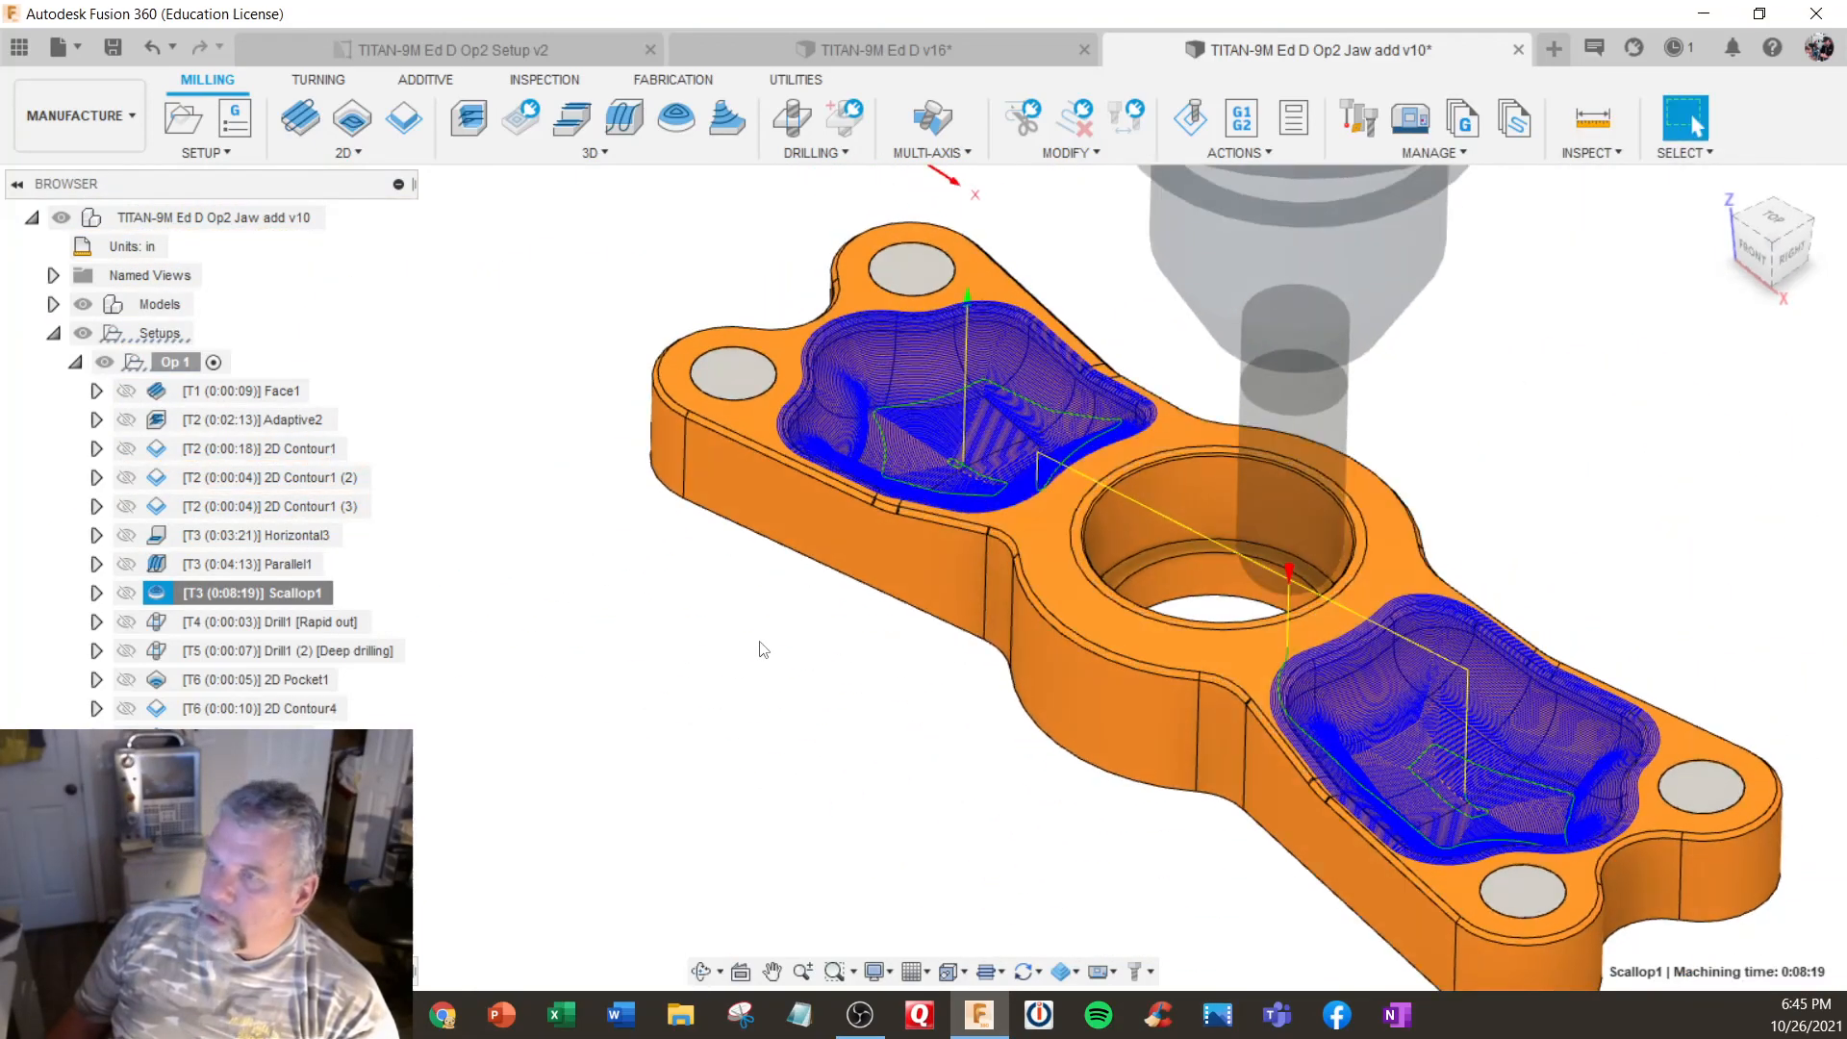
# - Check the total machining time calculated for the whole Op 1 setup, and close the report
pyautogui.click(187, 362)
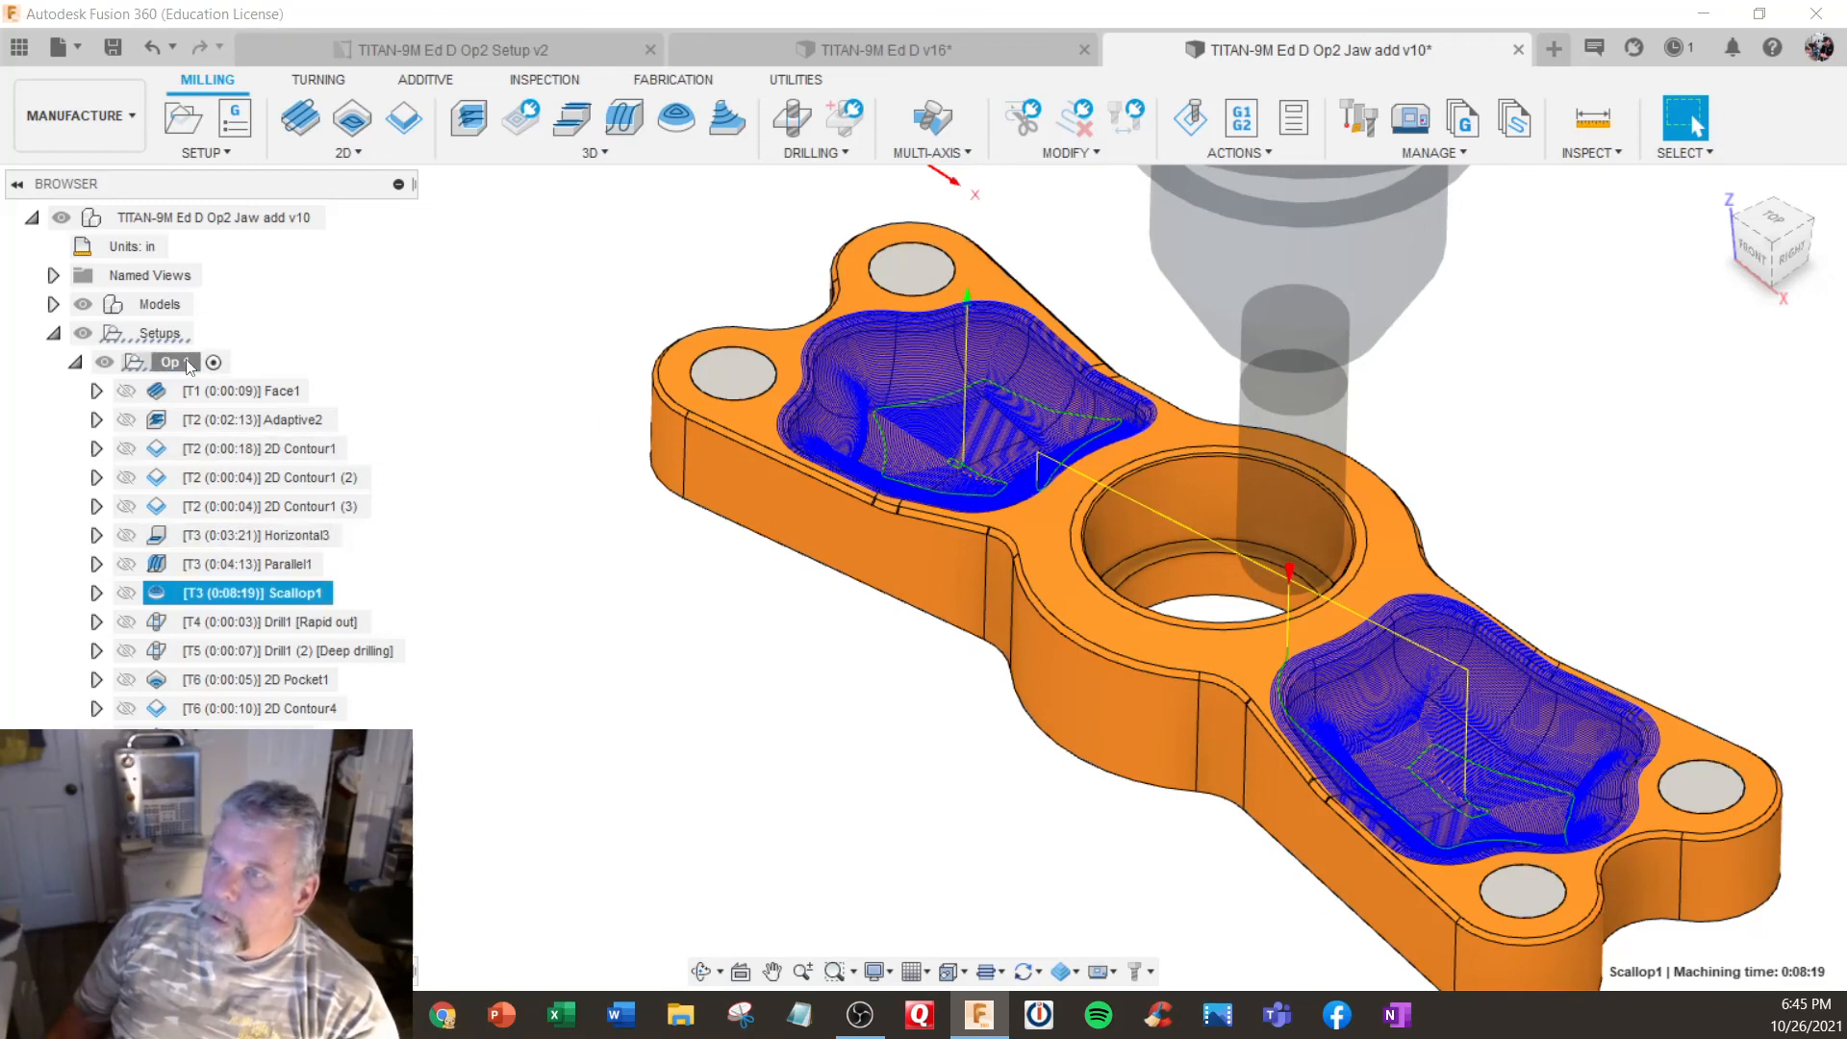
pyautogui.rightClick(187, 361)
pyautogui.click(245, 379)
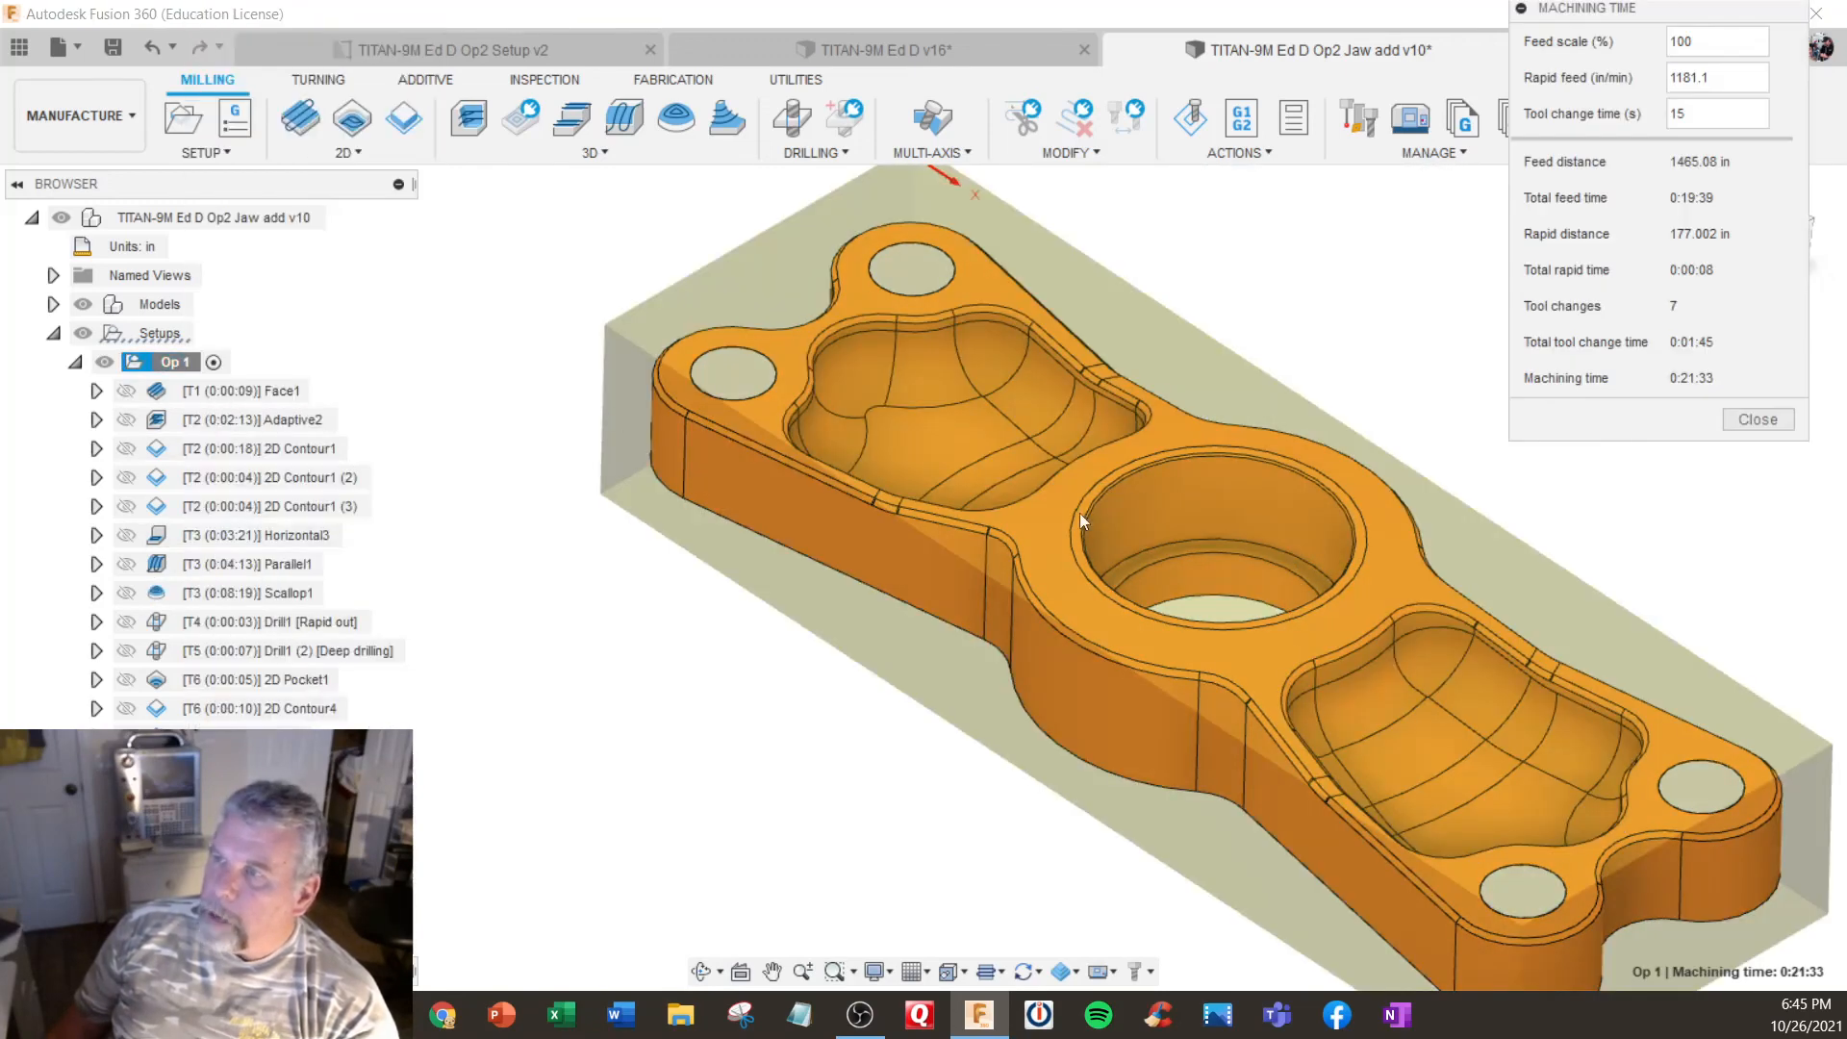
pyautogui.click(1757, 419)
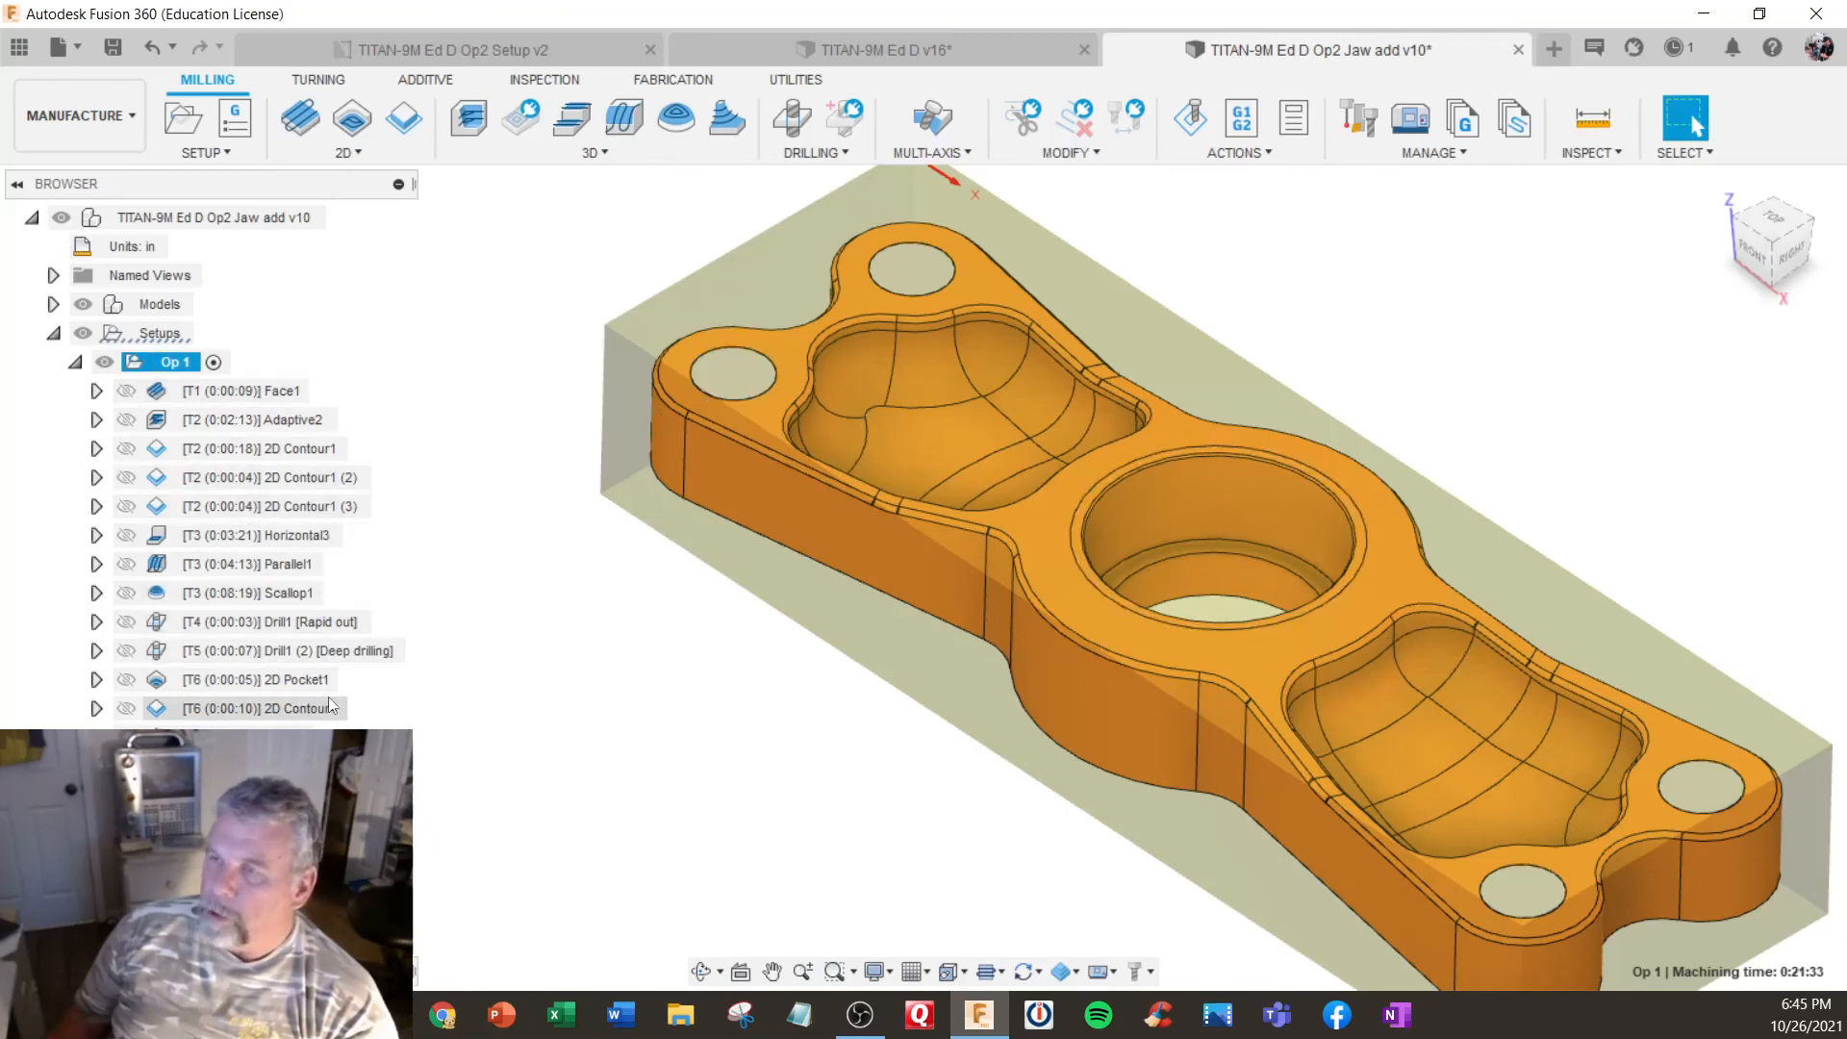
# - Inspect the Trace1 chamfer toolpath up close and review its feeds and passes compensation, leaving the operation's settings as they are
pyautogui.click(252, 737)
pyautogui.keyDown('shift'); pyautogui.moveTo(672, 589); pyautogui.dragTo(741, 494, button='middle'); pyautogui.keyUp('shift')
pyautogui.scroll(2, 742, 494)
pyautogui.scroll(3, 742, 494)
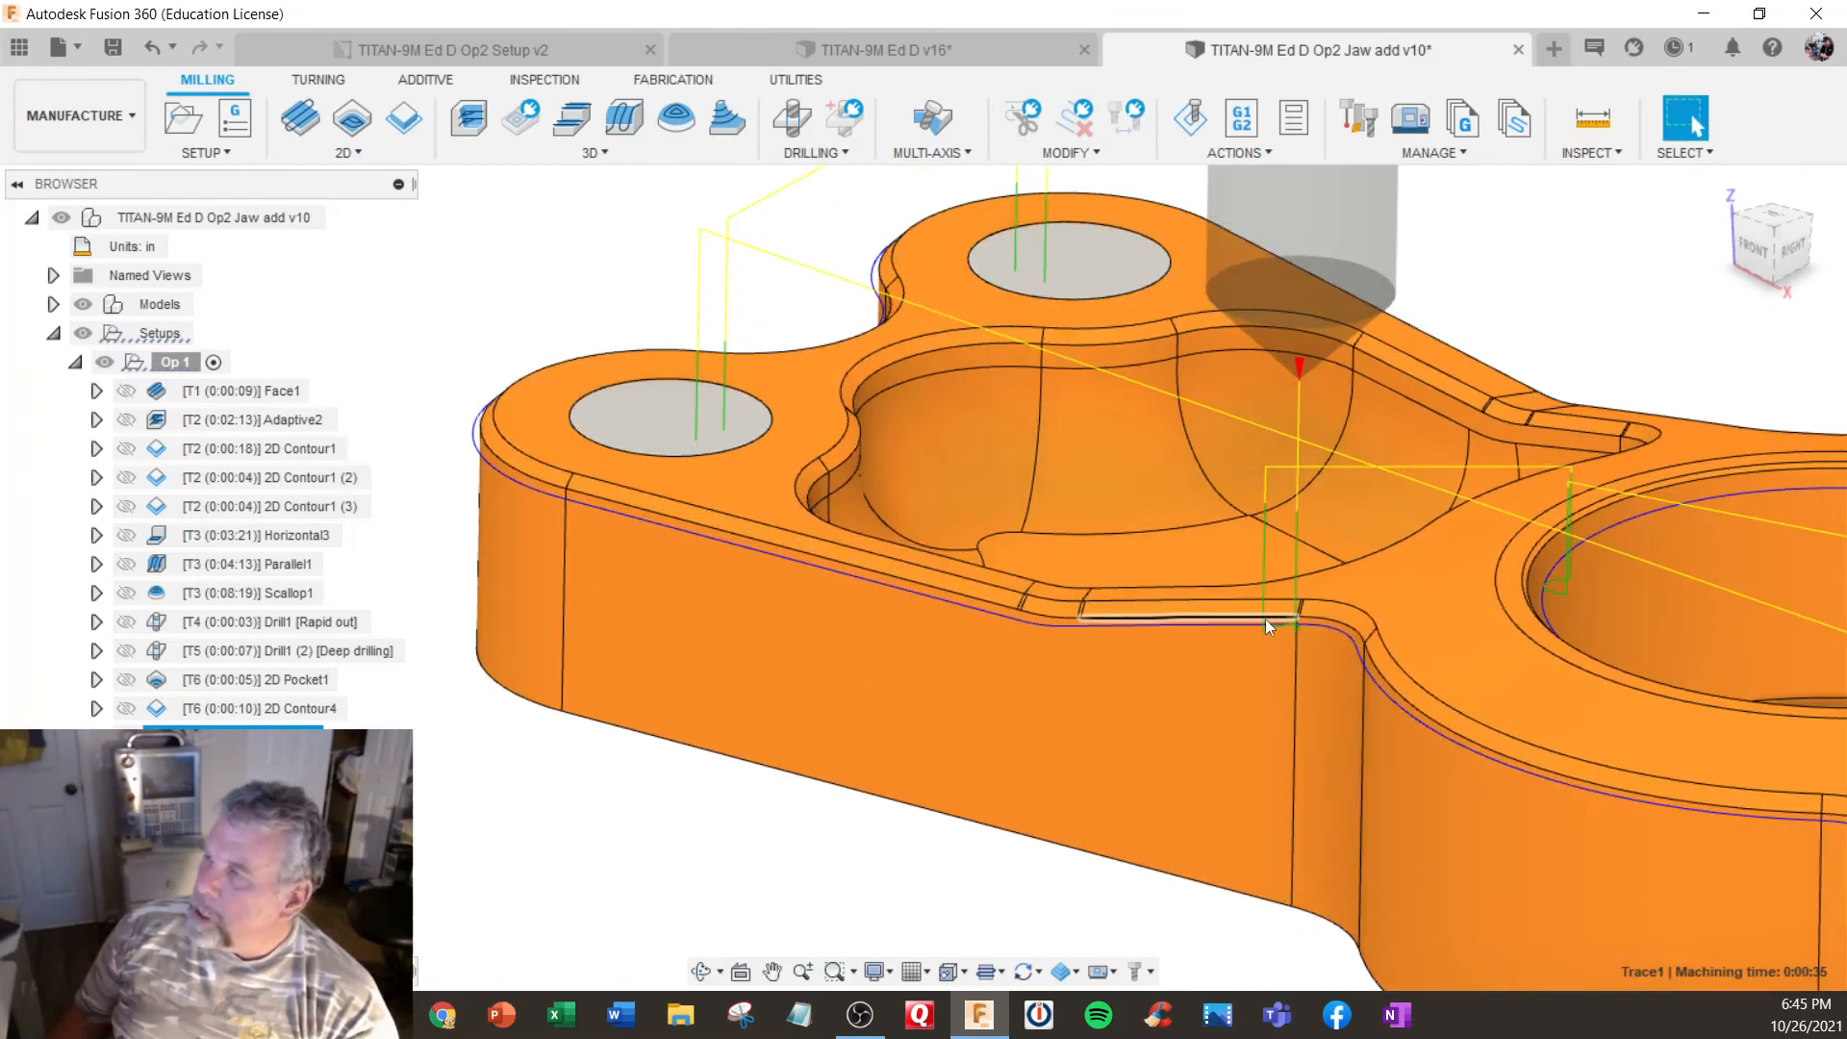
pyautogui.rightClick(288, 737)
pyautogui.click(310, 20)
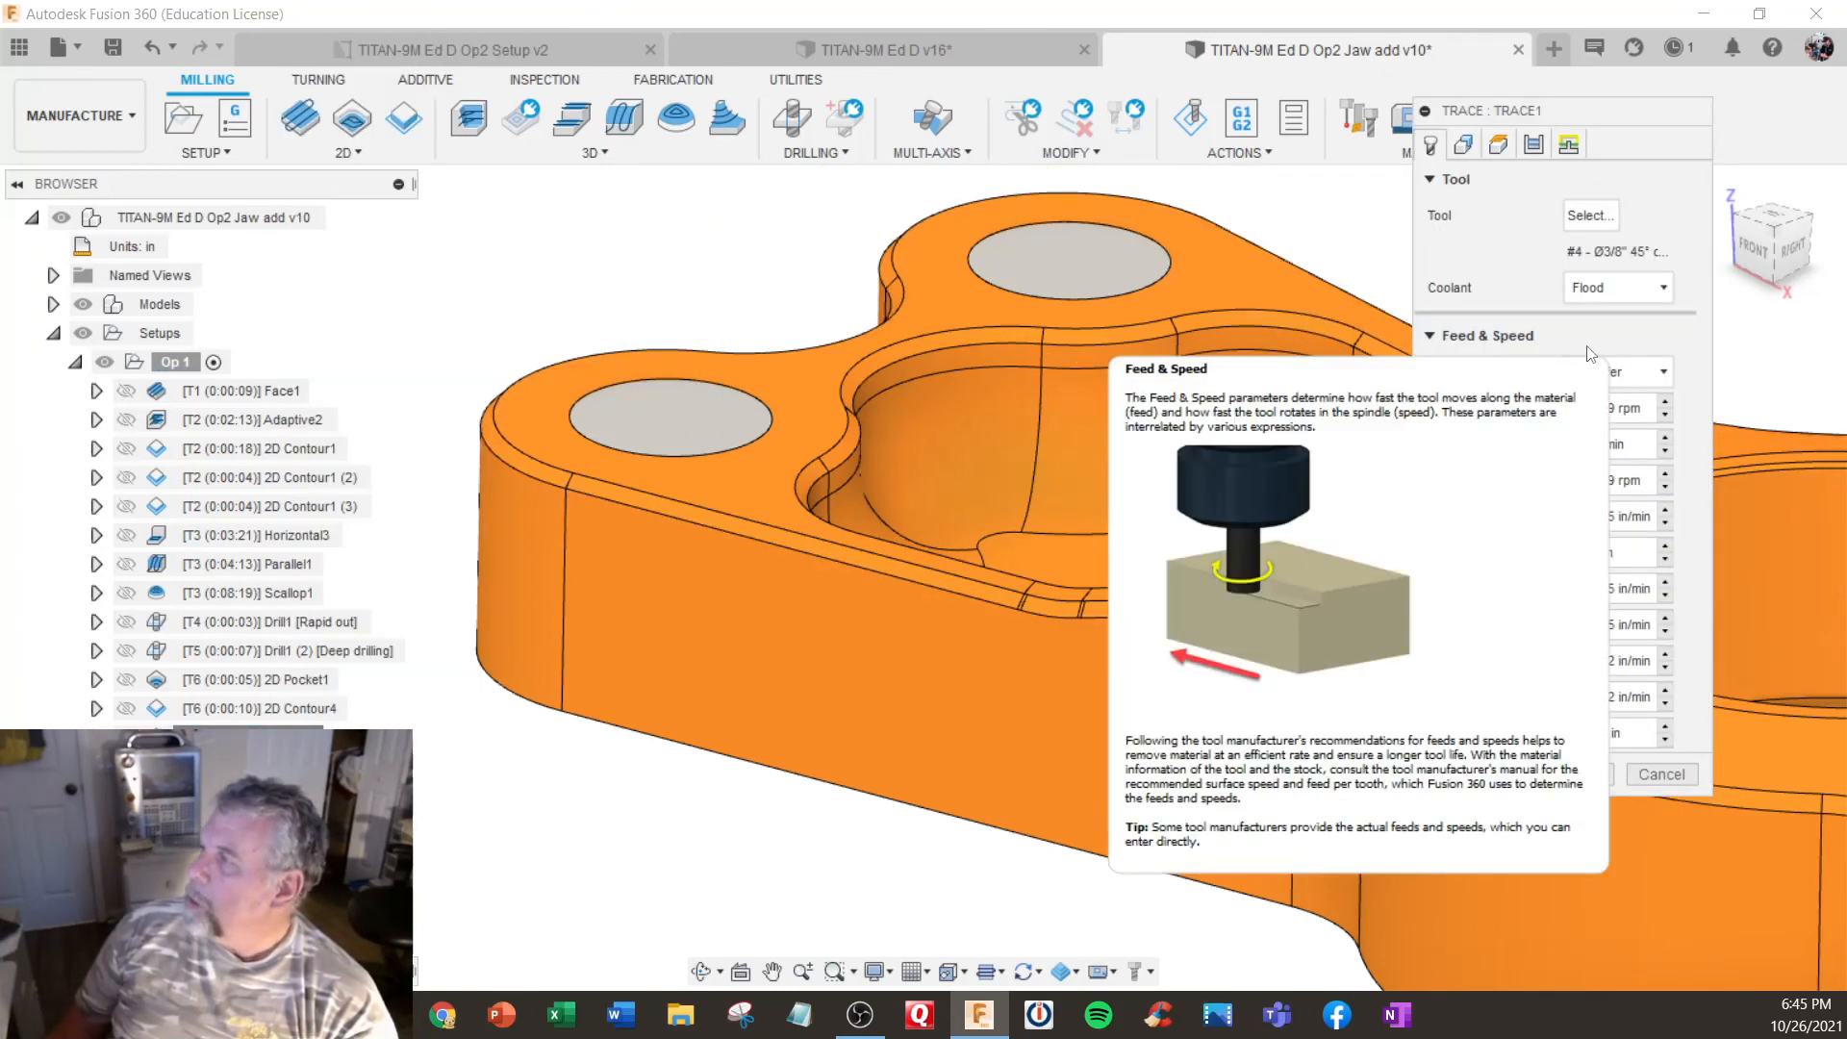
pyautogui.click(1533, 144)
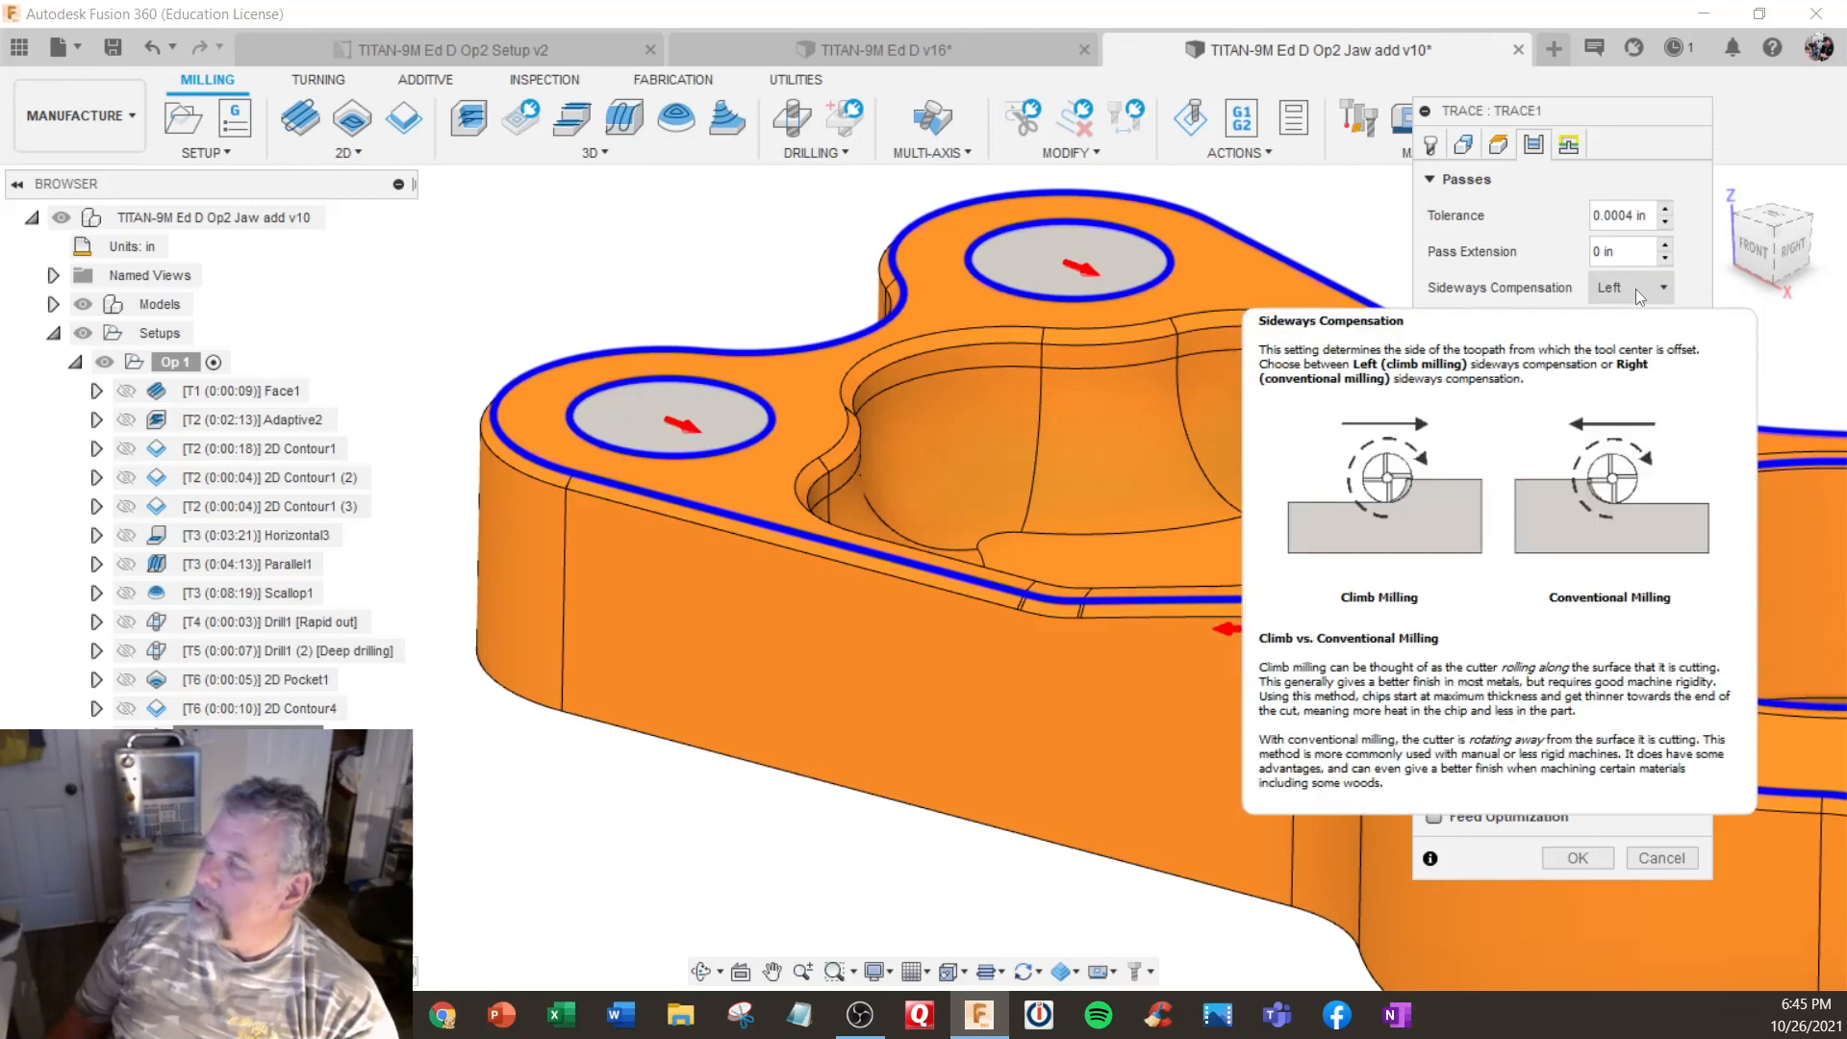
pyautogui.click(1652, 857)
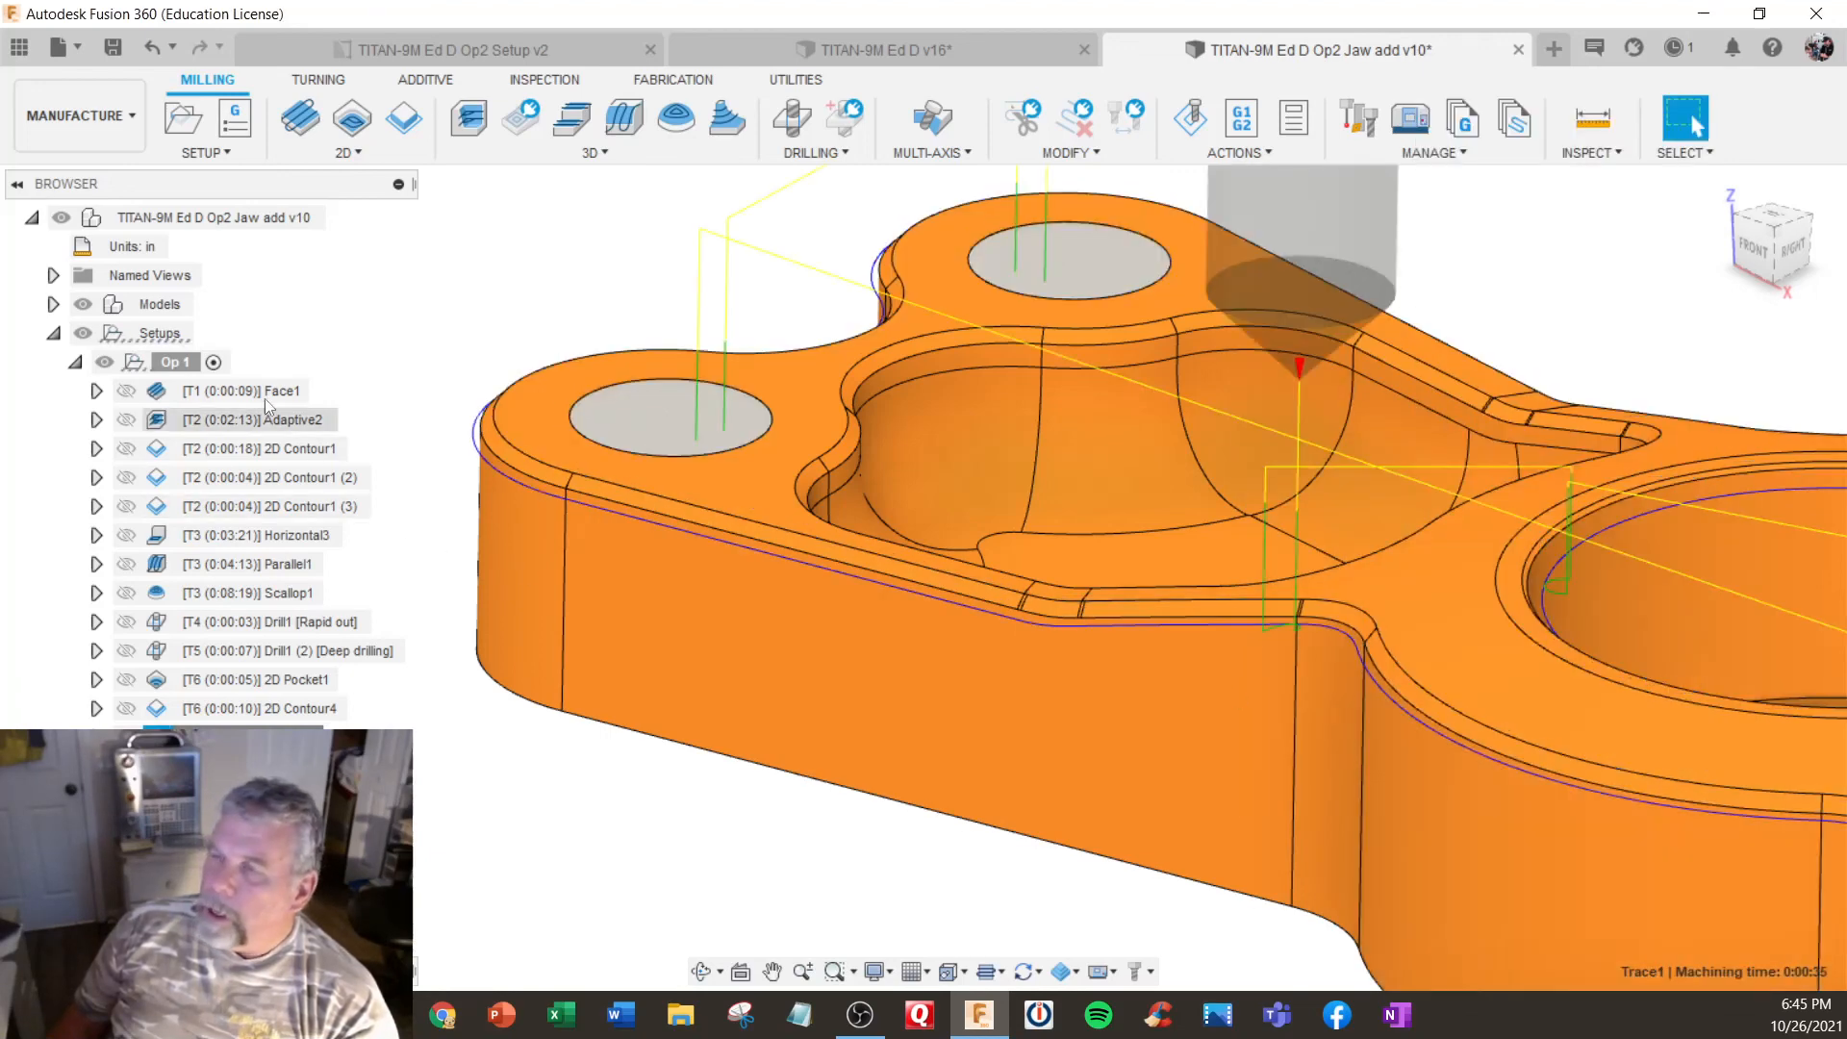